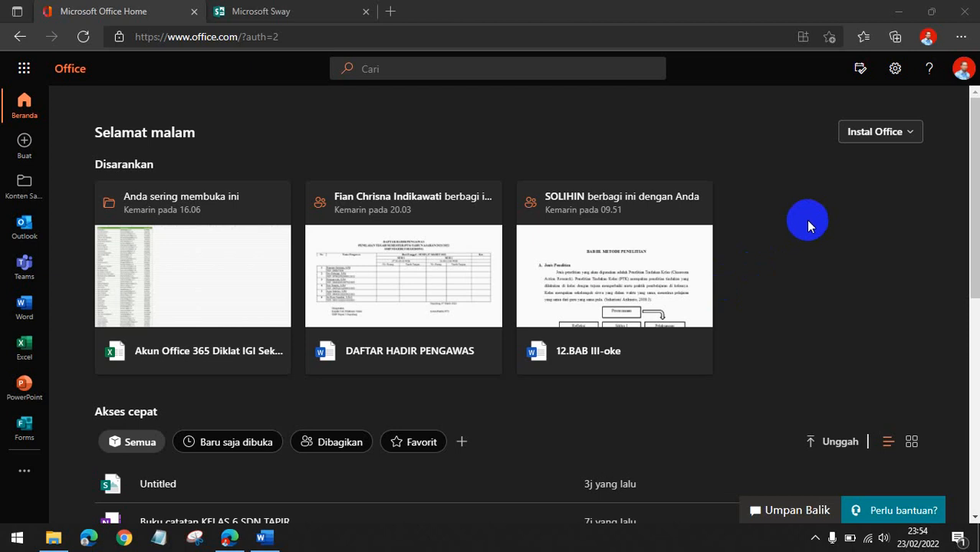
Examine the account menu and the additional apps list on the Office home page.
left_click(963, 69)
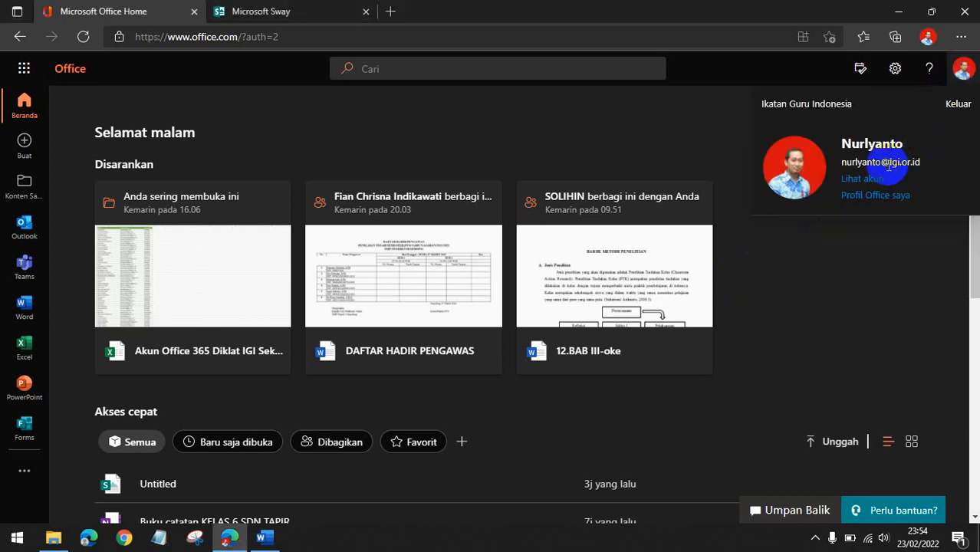
left_click(646, 141)
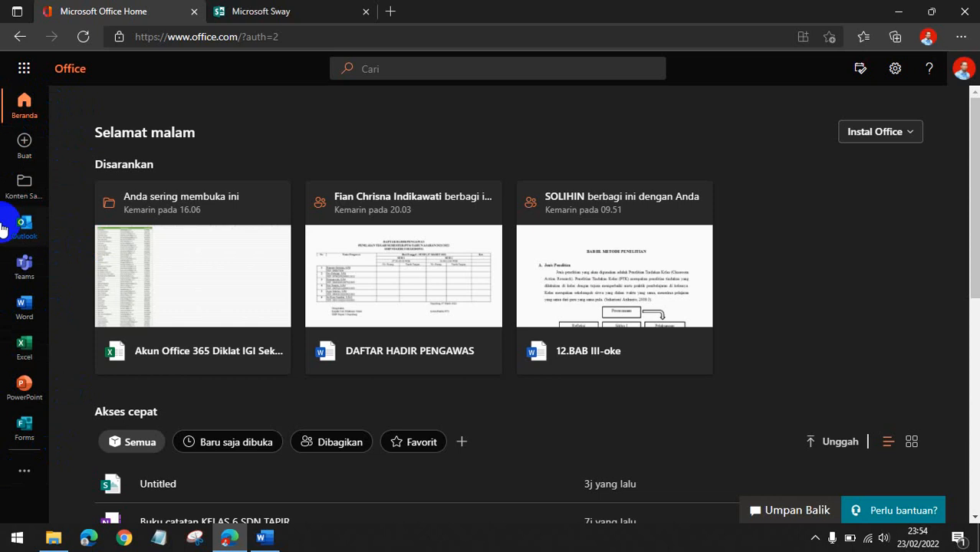
left_click(25, 471)
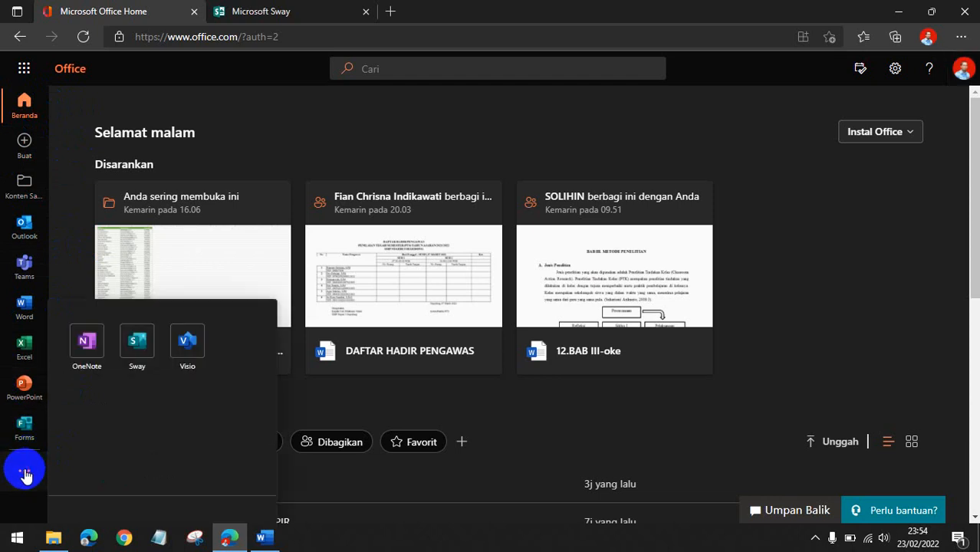
left_click(23, 472)
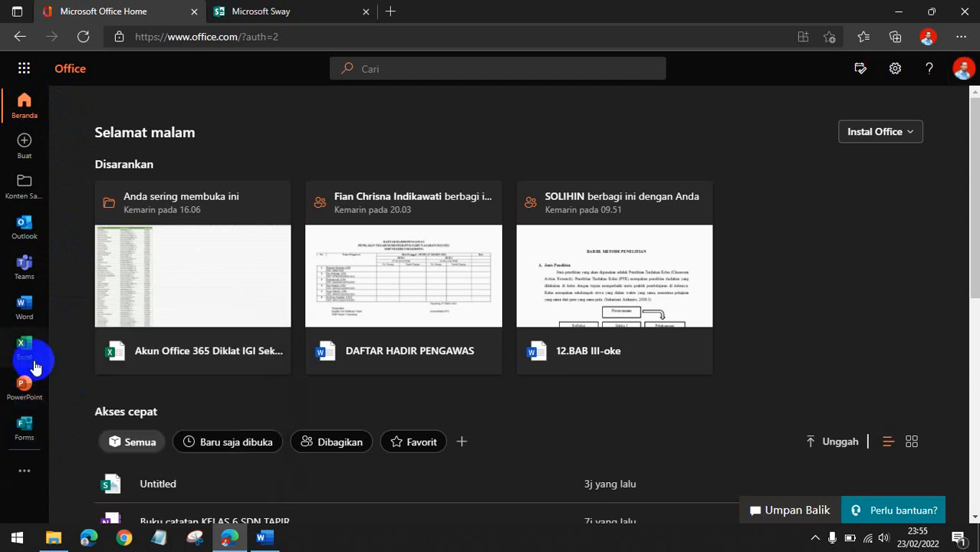
left_click(13, 469)
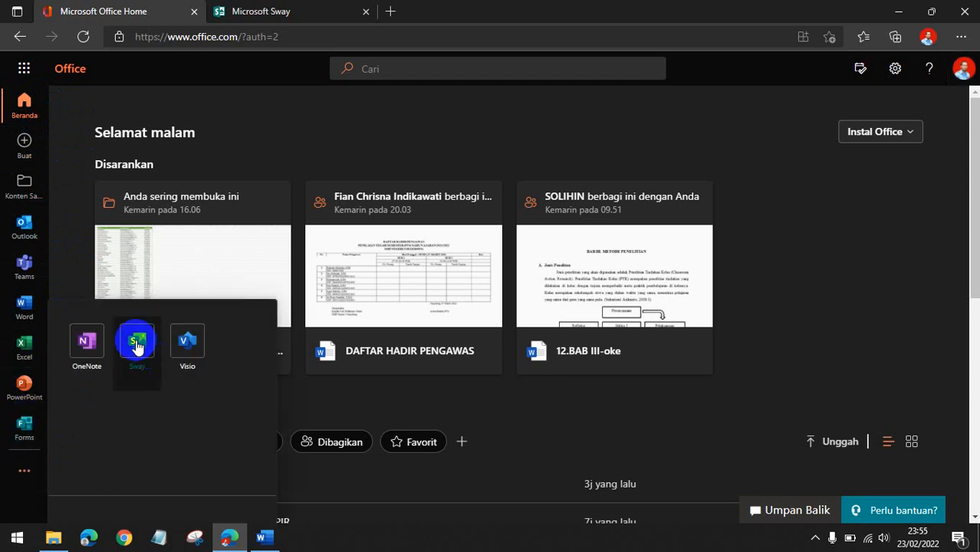
left_click(20, 466)
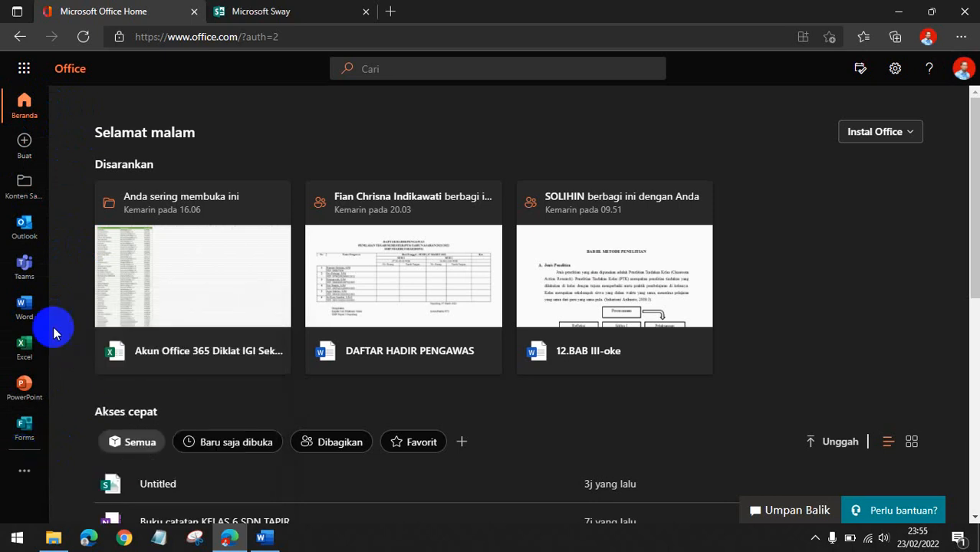
Open the app launcher, dismiss it, and switch to the Microsoft Sway tab.
left_click(18, 69)
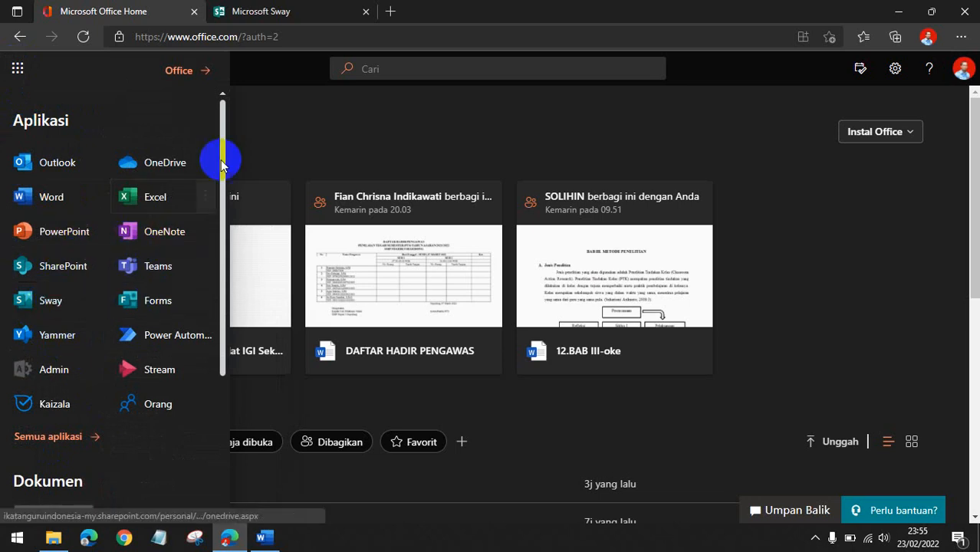
left_click(256, 115)
left_click(280, 9)
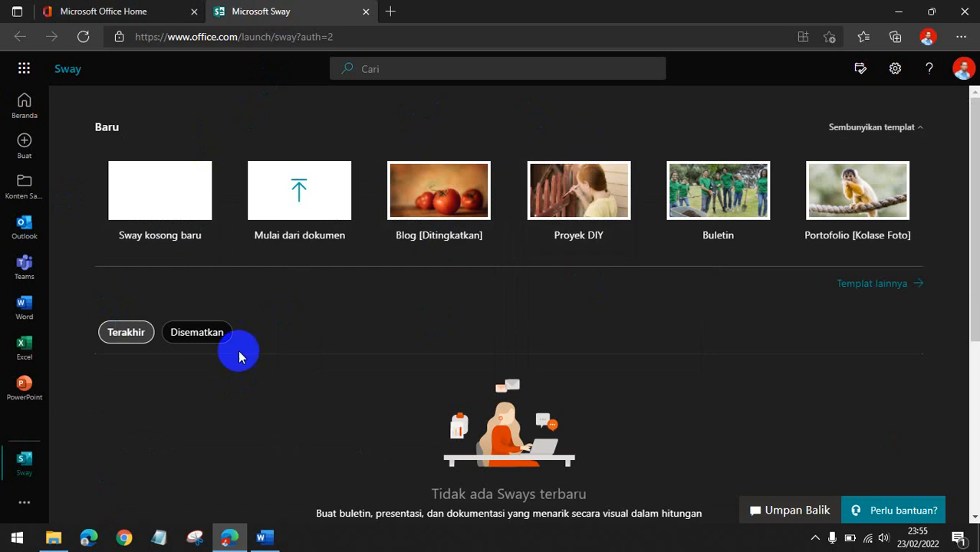
Scroll through the Sway start page to review recent and featured Sways.
scroll(717, 416, "down", 4)
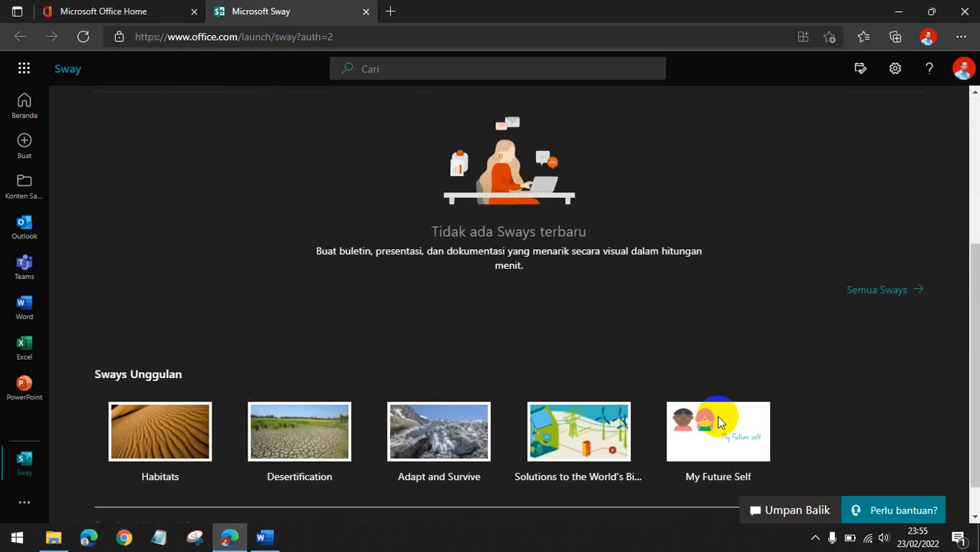
scroll(728, 413, "up", 1)
scroll(730, 414, "down", 1)
scroll(733, 414, "down", 1)
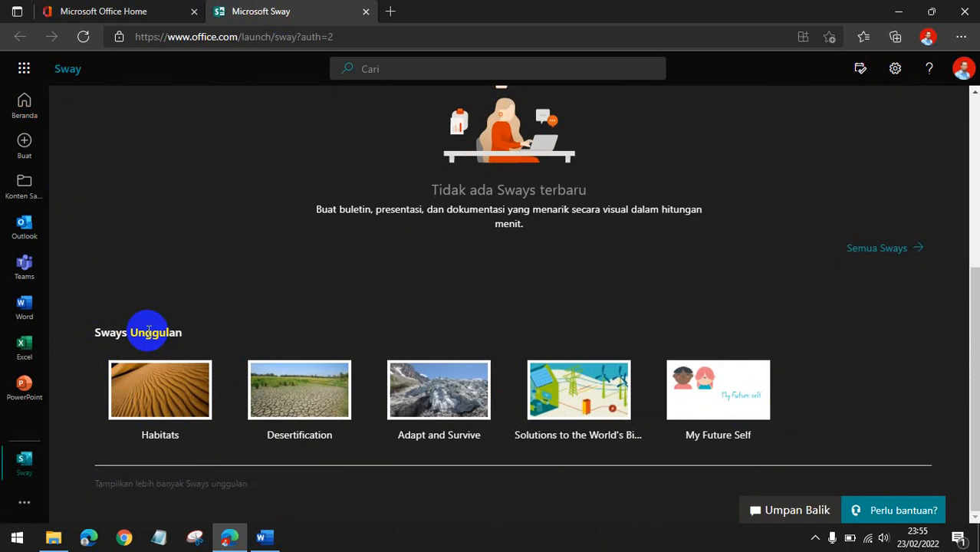
scroll(148, 332, "up", 5)
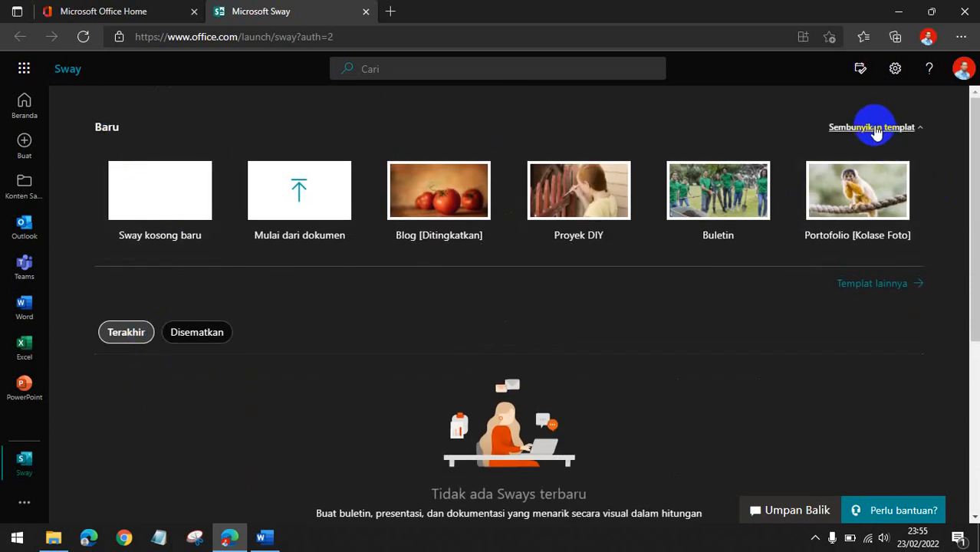
Browse the full Sway template gallery and return to the Sway start page.
left_click(883, 290)
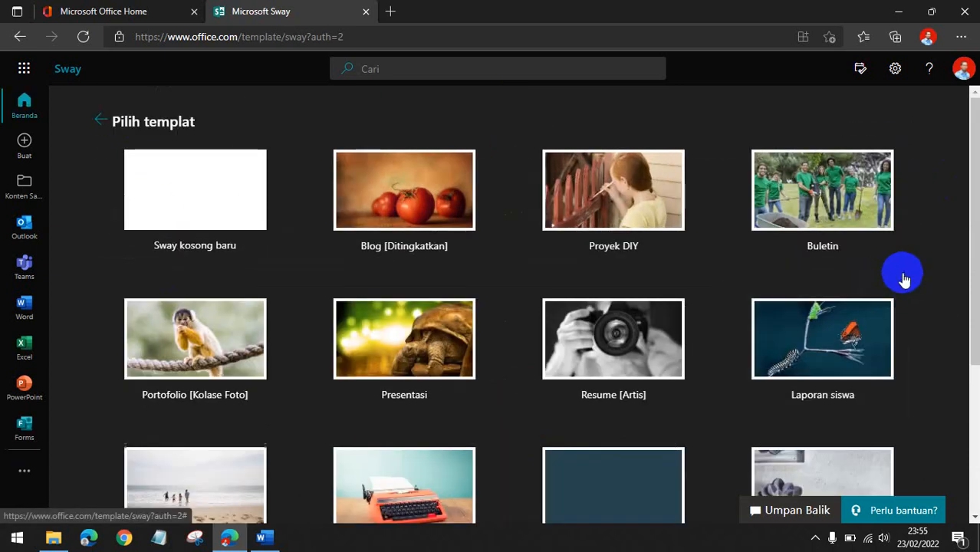
scroll(926, 253, "down", 3)
scroll(944, 331, "up", 3)
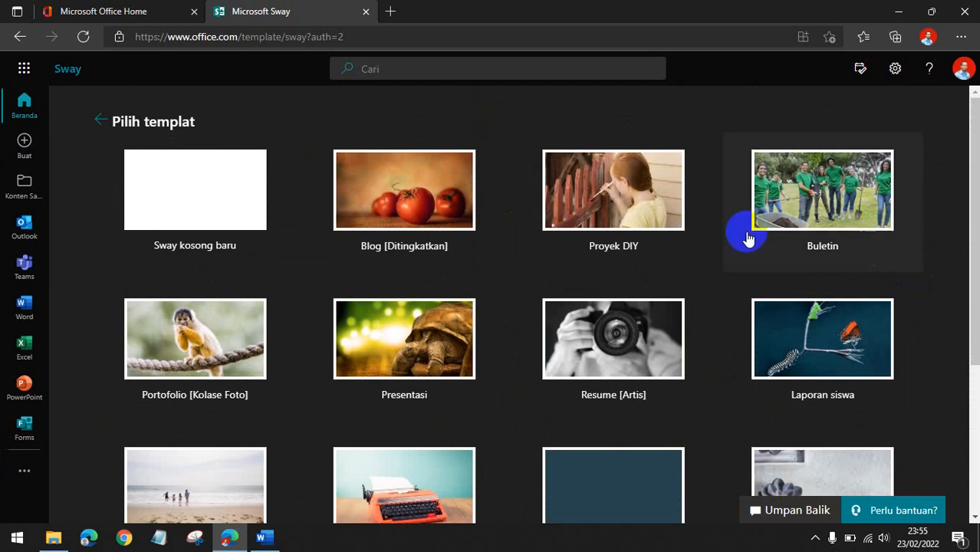
scroll(667, 261, "down", 3)
scroll(765, 399, "up", 3)
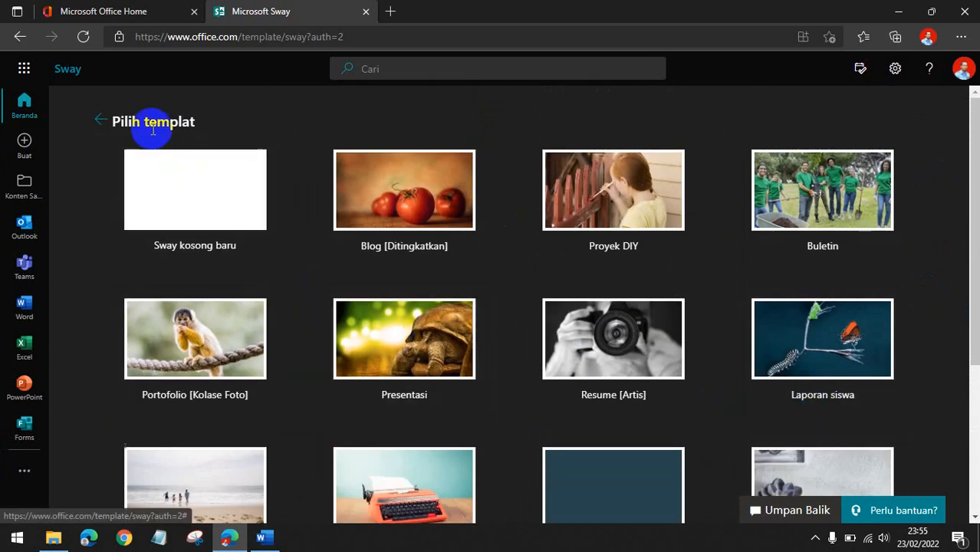
left_click(99, 120)
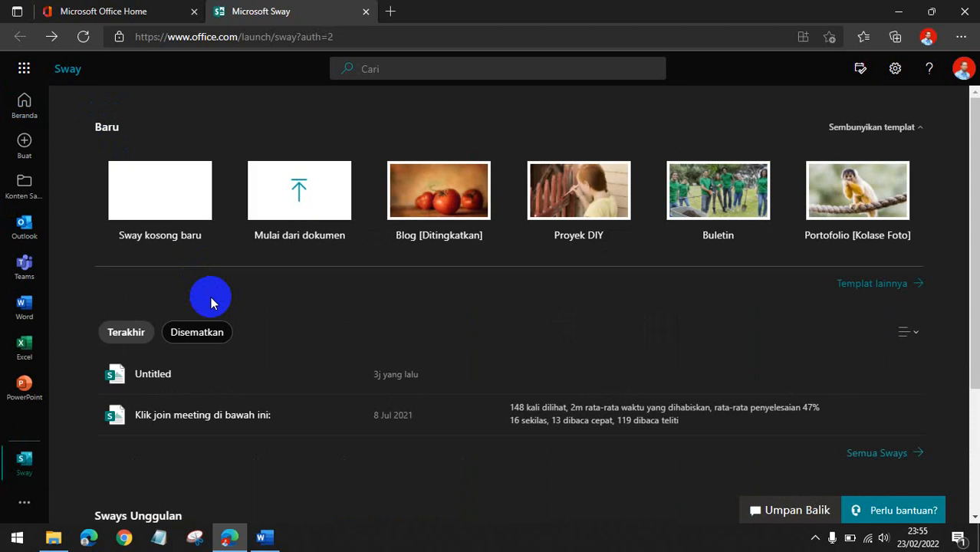
Create a new blank Sway and dismiss the title tip.
scroll(226, 316, "down", 2)
scroll(226, 314, "up", 2)
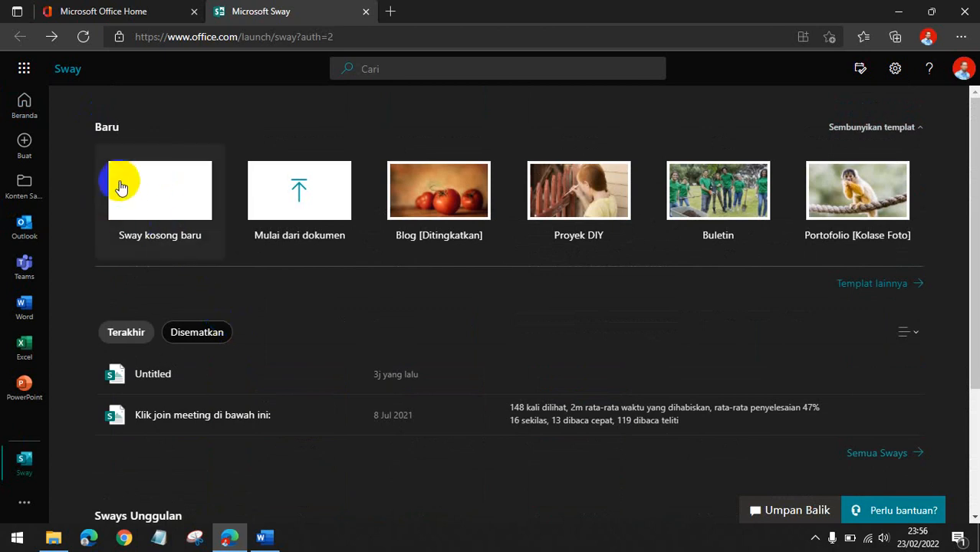
left_click(161, 204)
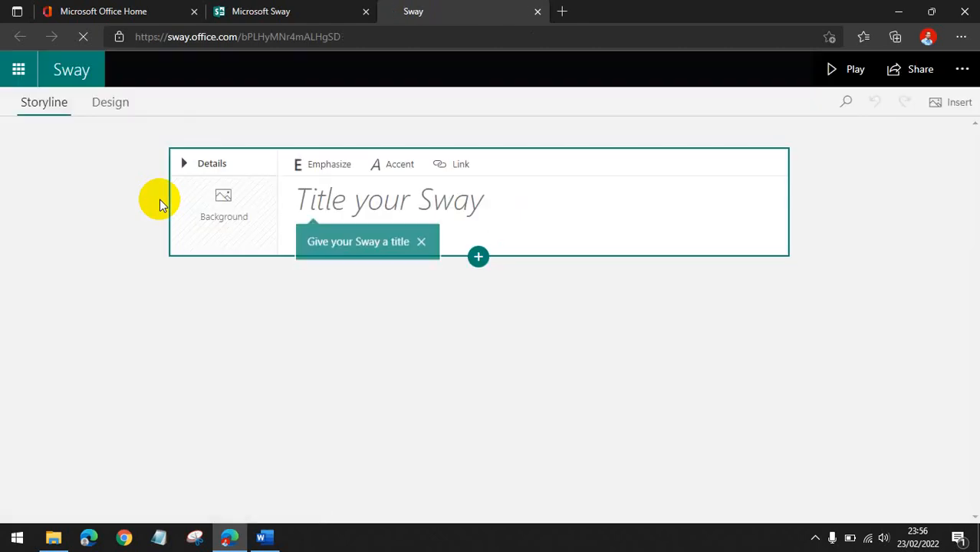
left_click(422, 242)
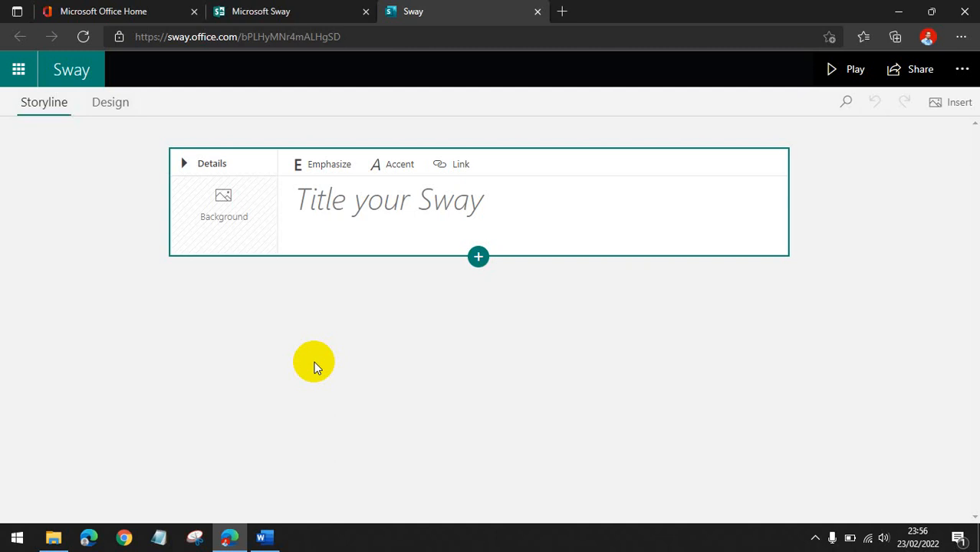
Preview the Design view and its Styles pane, then return to the Storyline.
left_click(107, 111)
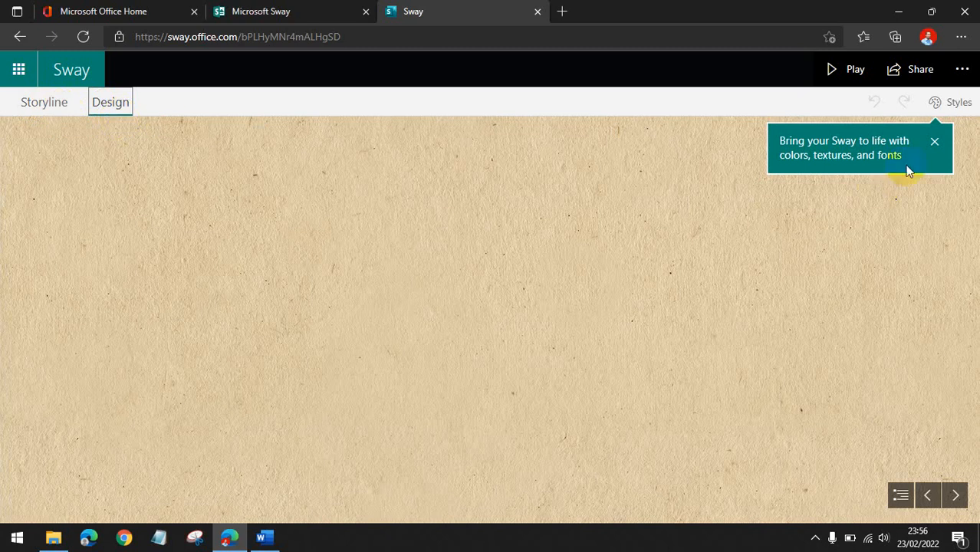
left_click(931, 144)
left_click(947, 105)
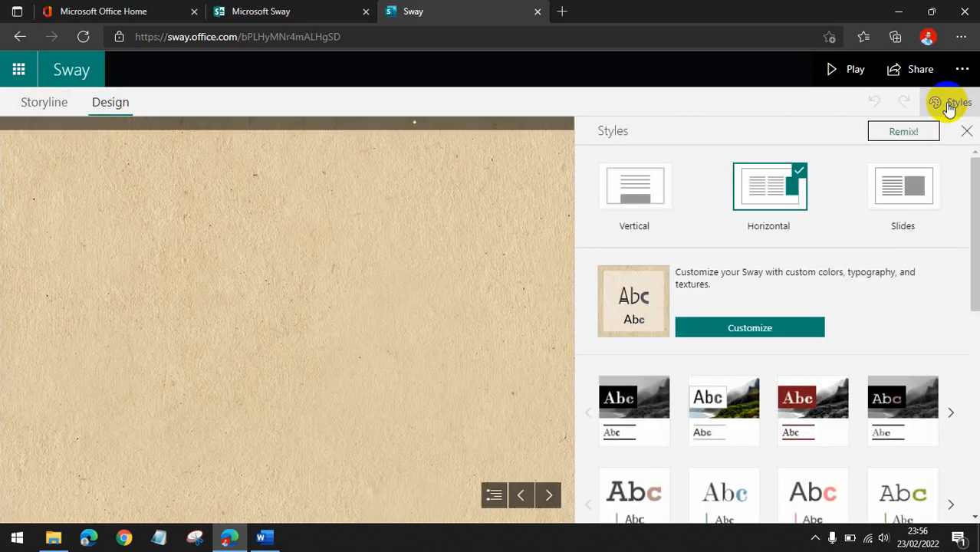
left_click(969, 133)
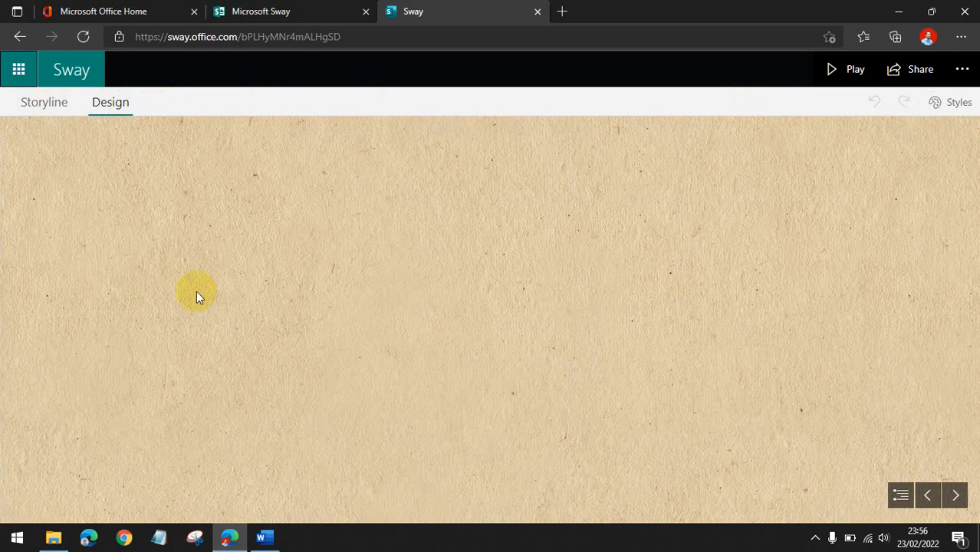
left_click(29, 105)
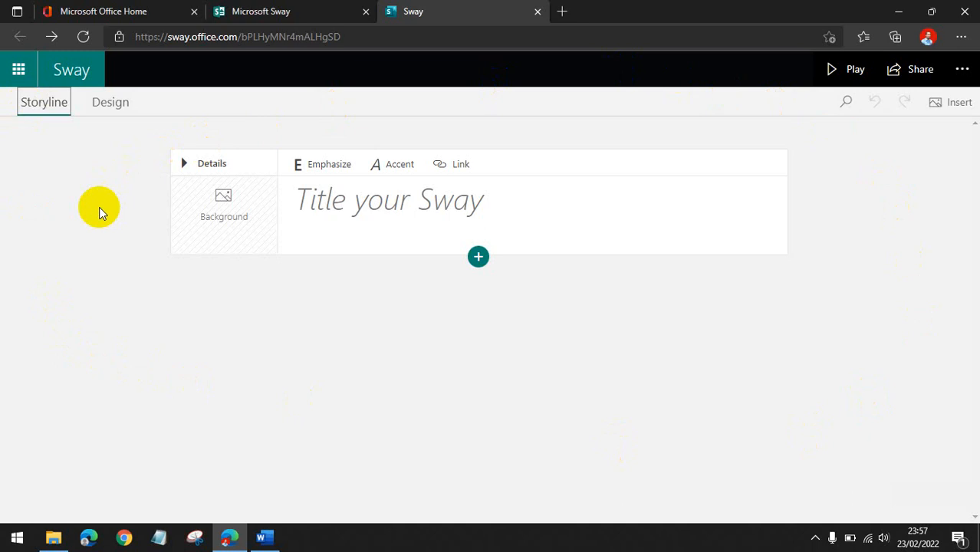
Explore the insert card menu below the title card and the Design view.
left_click(479, 258)
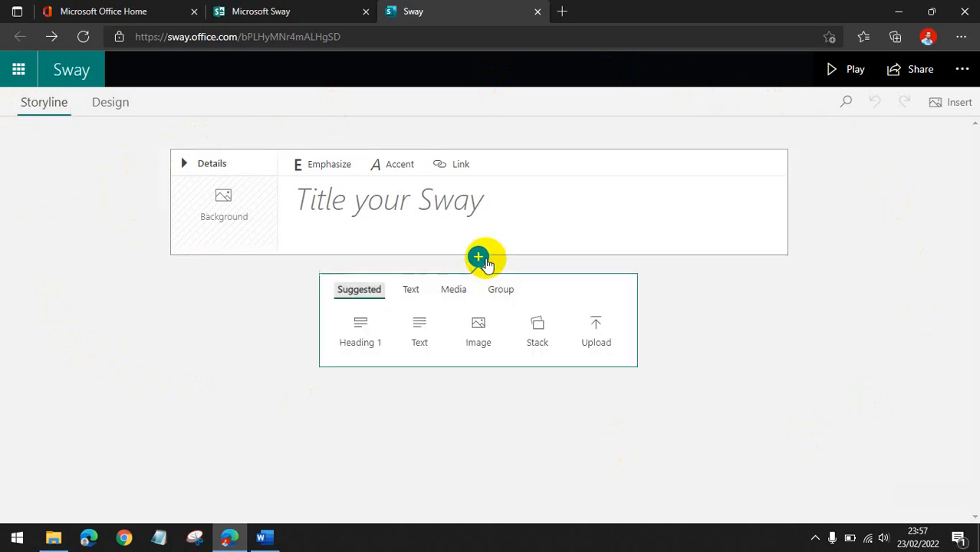
left_click(209, 333)
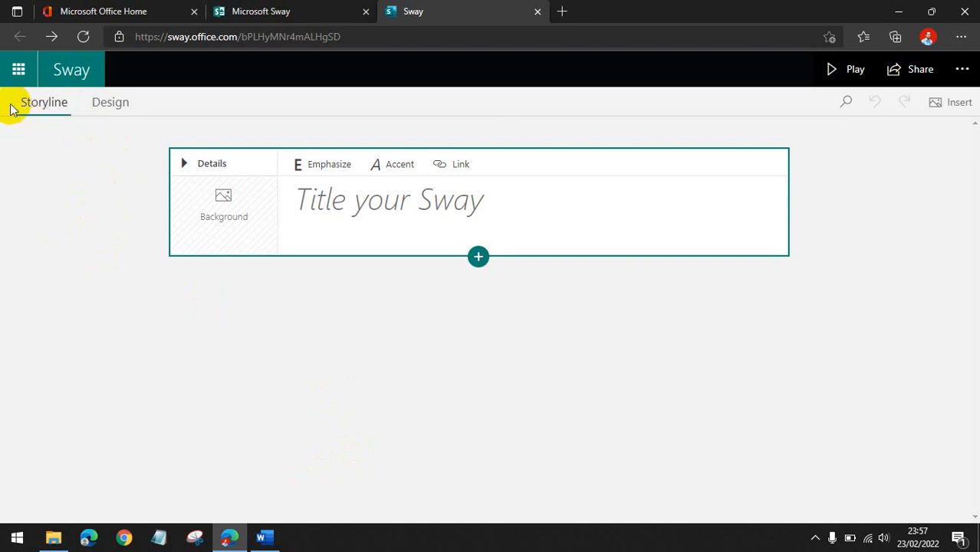
left_click(114, 104)
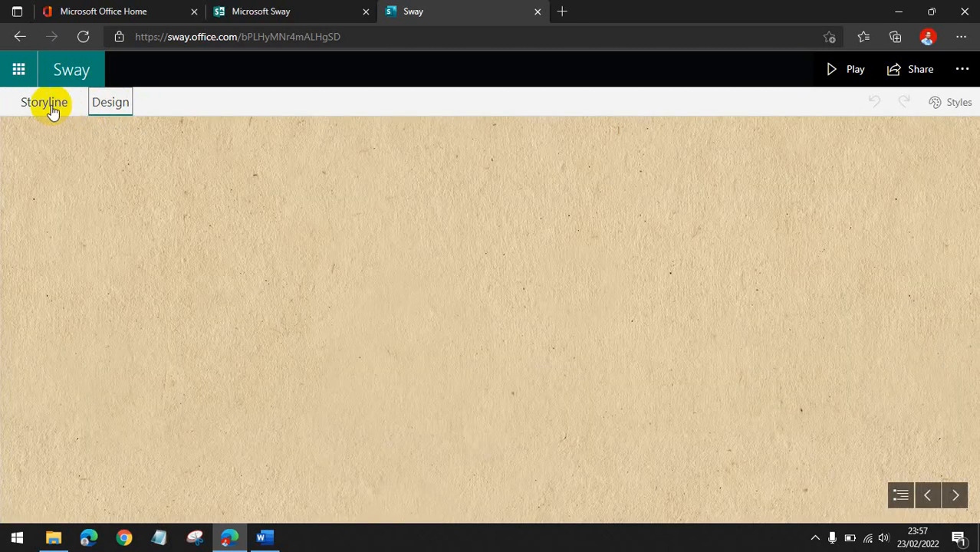
left_click(44, 104)
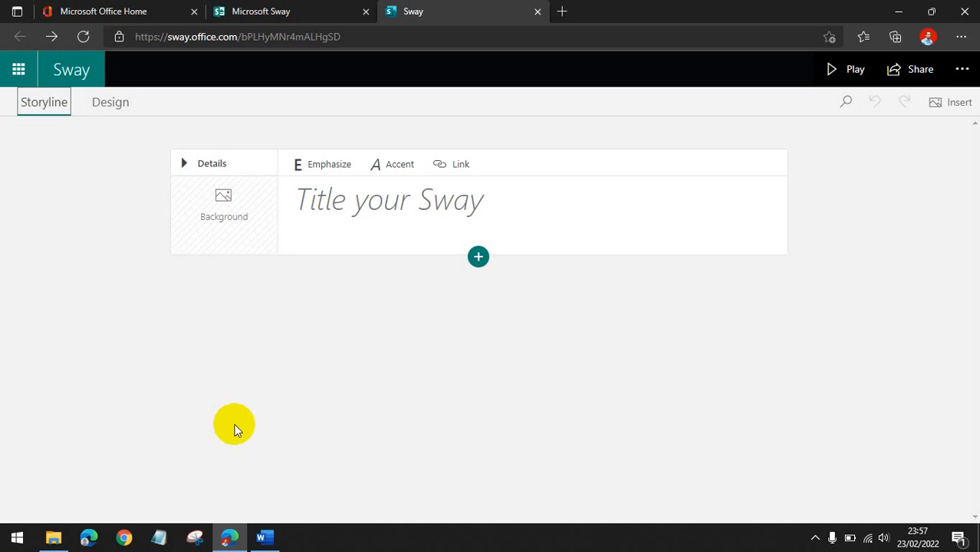
Switch to the Word document materi sway, select the heading Pentingnya Air Bagi Kehidupan, and return to Sway.
left_click(266, 539)
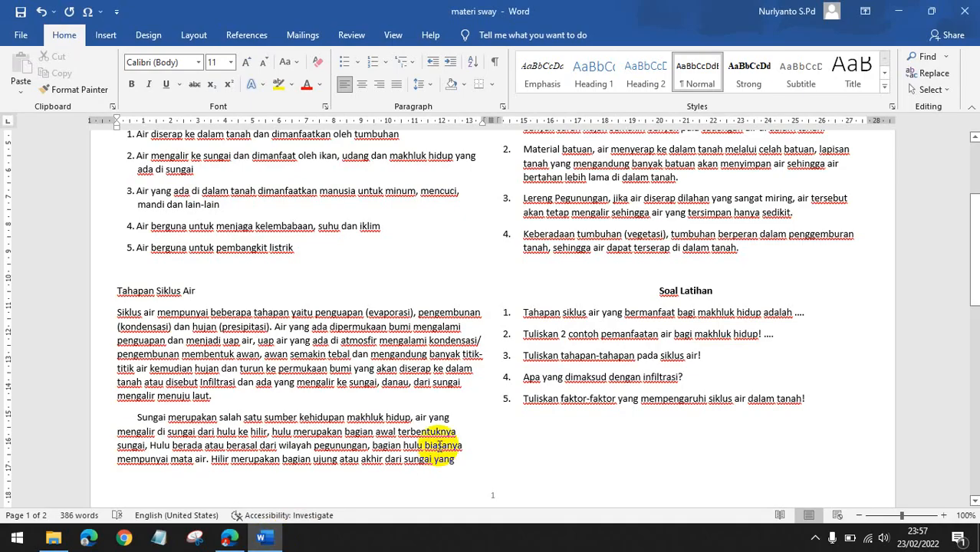
scroll(436, 393, "up", 2)
scroll(575, 345, "down", 7)
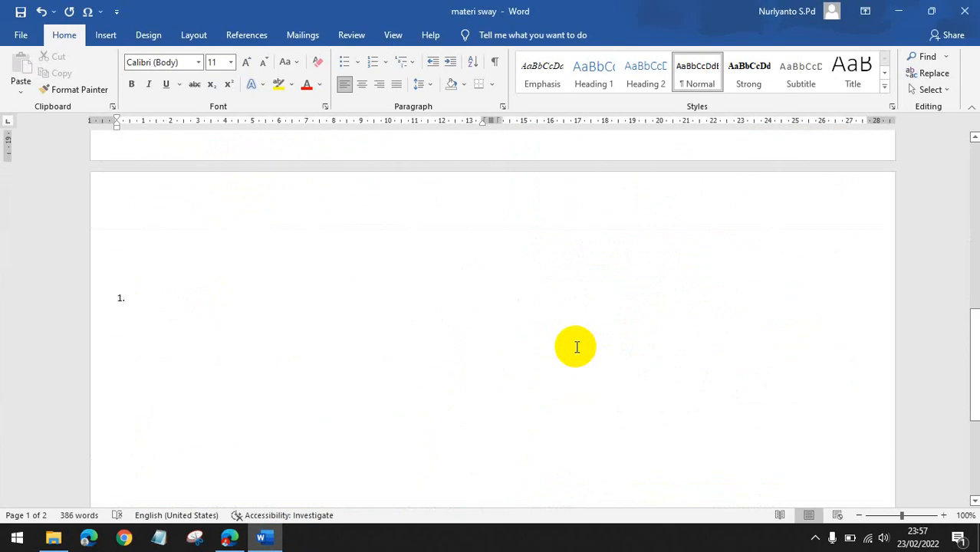
scroll(575, 345, "up", 7)
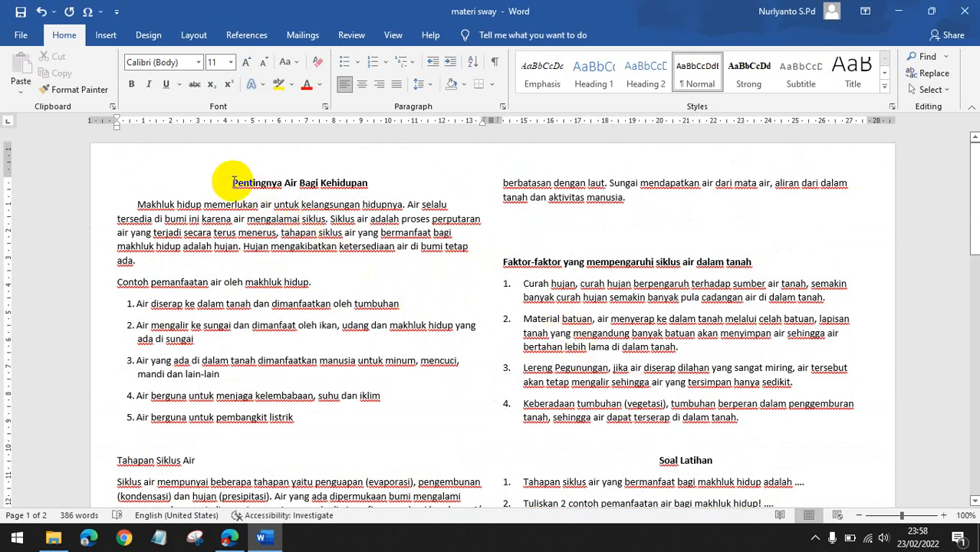
left_click_drag(233, 182, 370, 185)
key("ctrl+c")
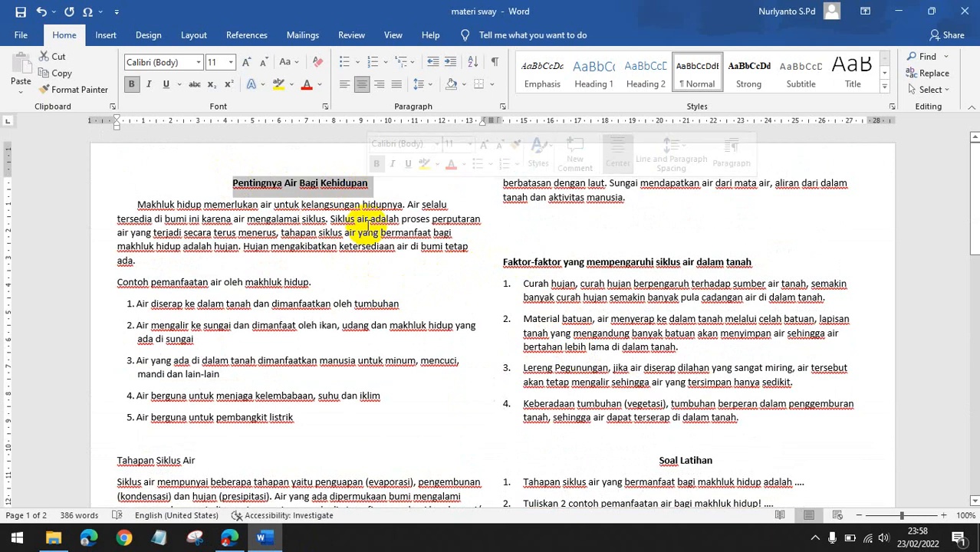
left_click(229, 537)
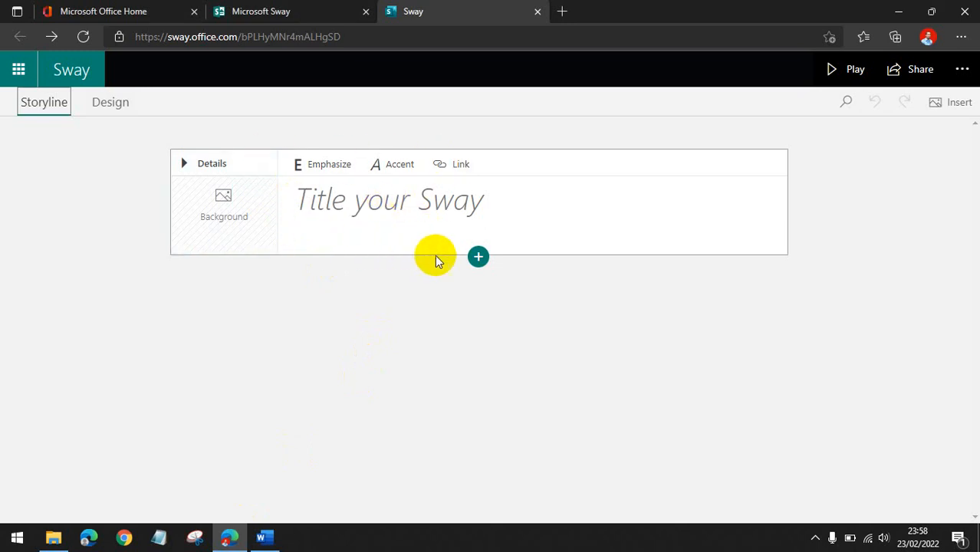
Open the insert card menu and review its Suggested, Text, Media and Group options.
left_click(478, 256)
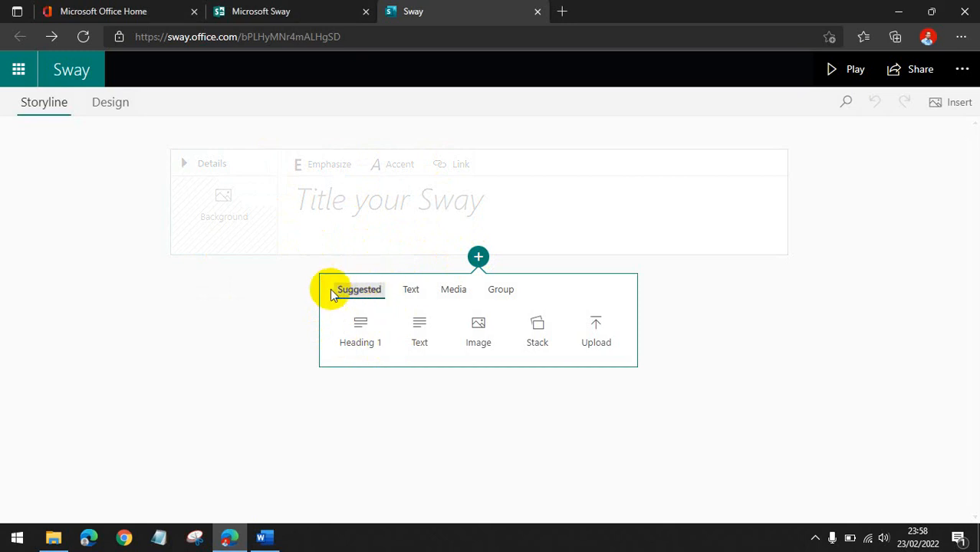
left_click(416, 294)
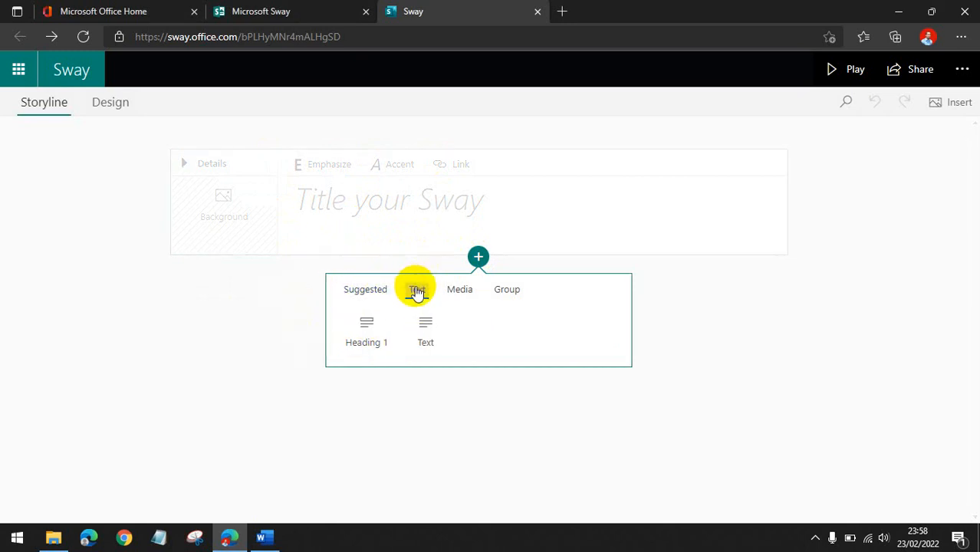
left_click(458, 293)
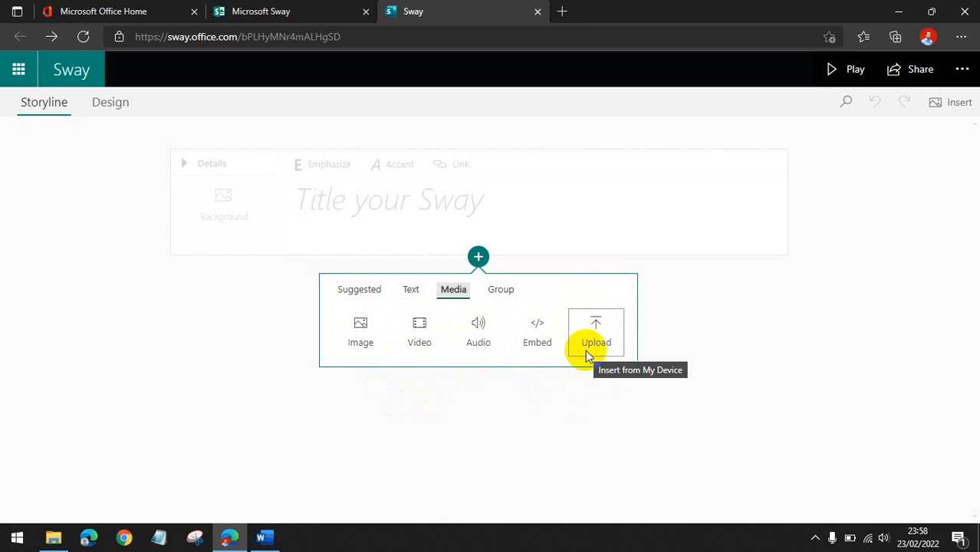
left_click(500, 289)
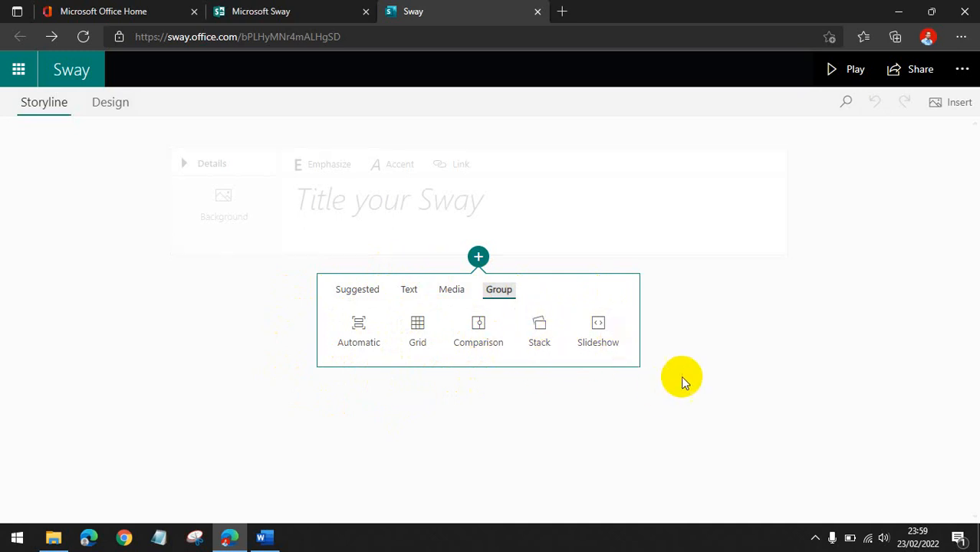
Close the insert card menu and paste the heading Pentingnya Air Bagi Kehidupan as the Sway title.
left_click(203, 296)
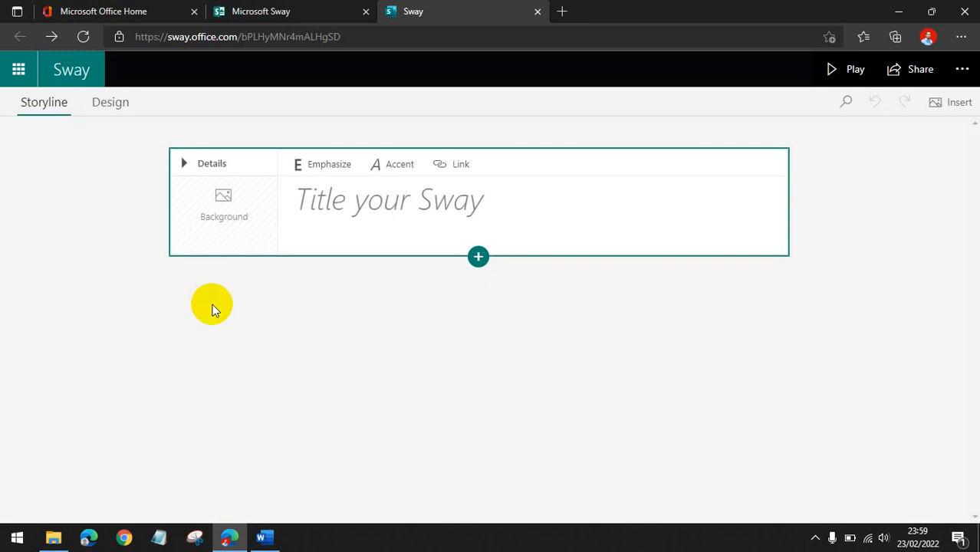
left_click(357, 227)
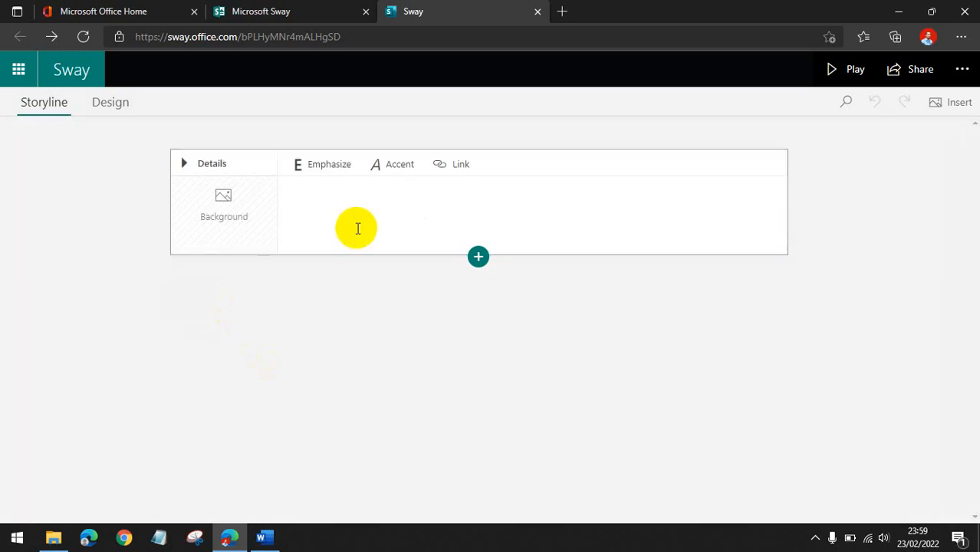
key("ctrl+v")
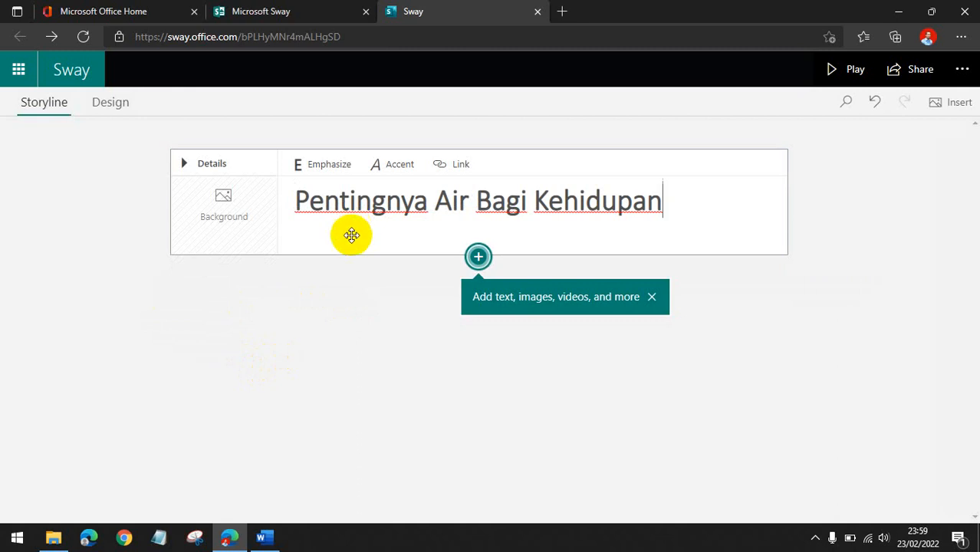
Add the mountain lake reflection image from Bing Images as the title card's background and close the image pane.
left_click(217, 223)
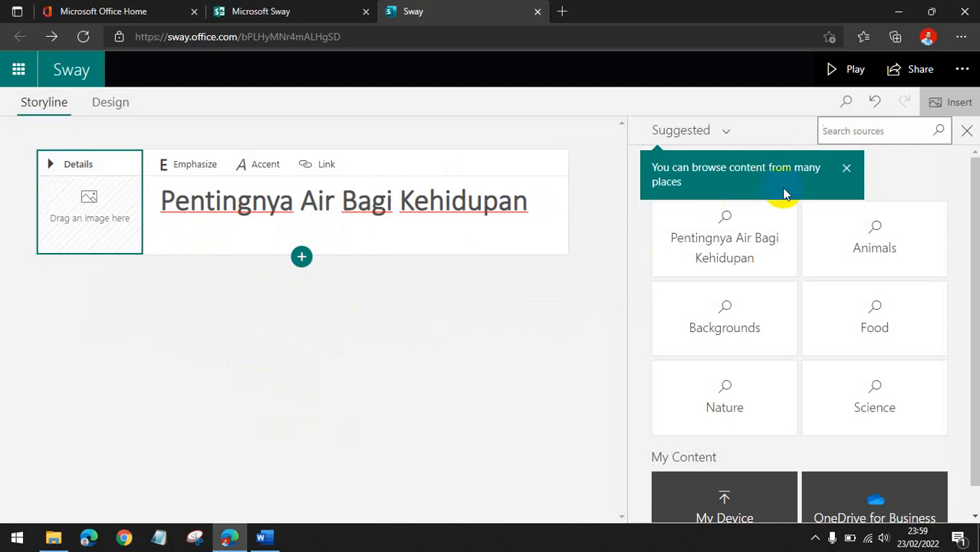
left_click(847, 169)
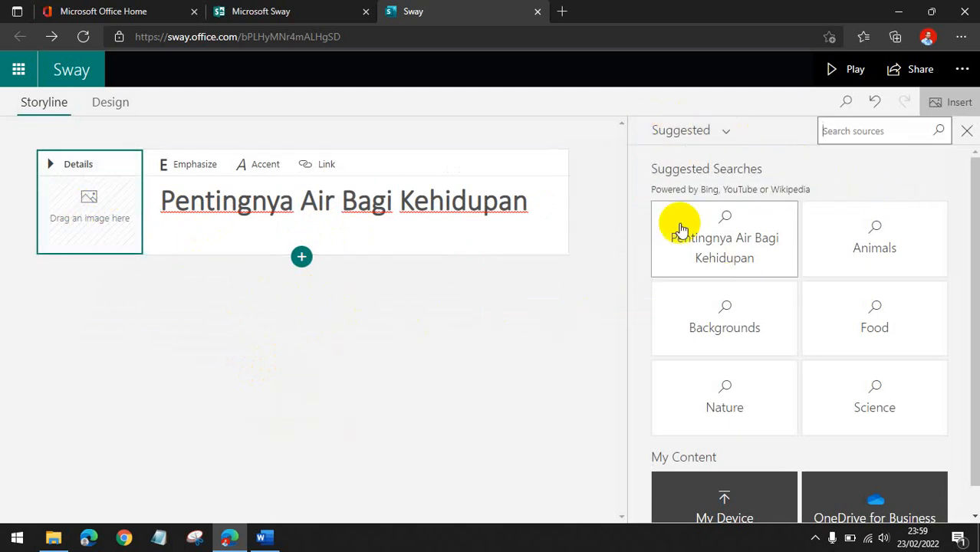
scroll(720, 253, "down", 1)
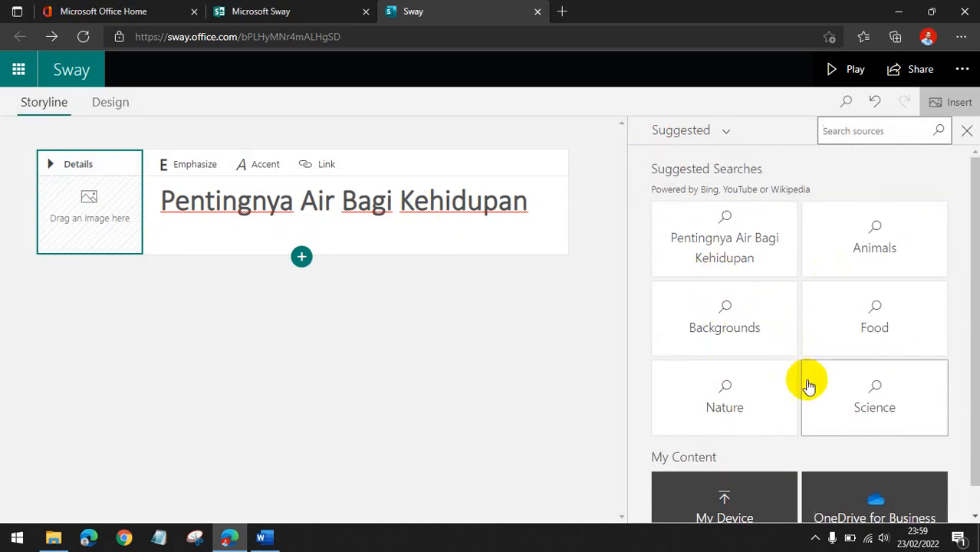
scroll(922, 309, "down", 1)
scroll(922, 309, "up", 1)
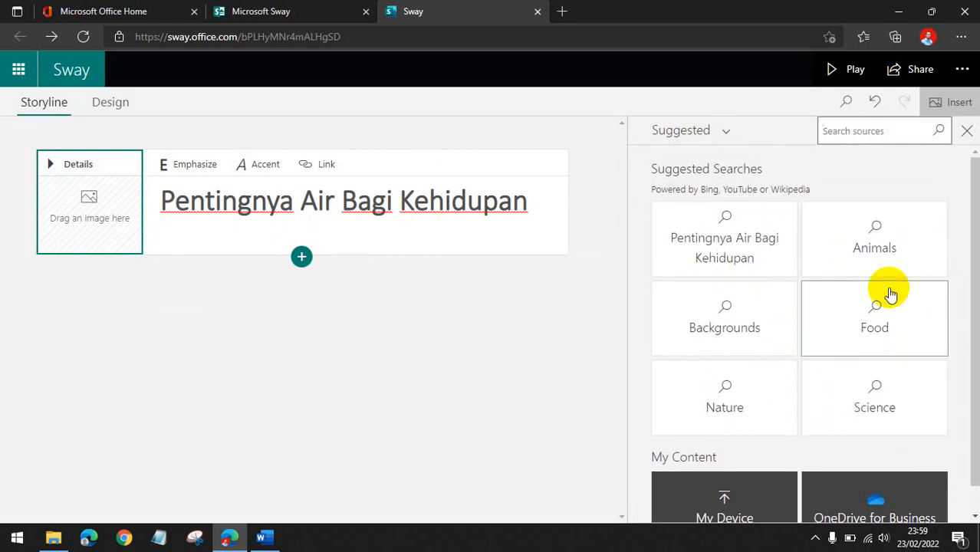
left_click(721, 135)
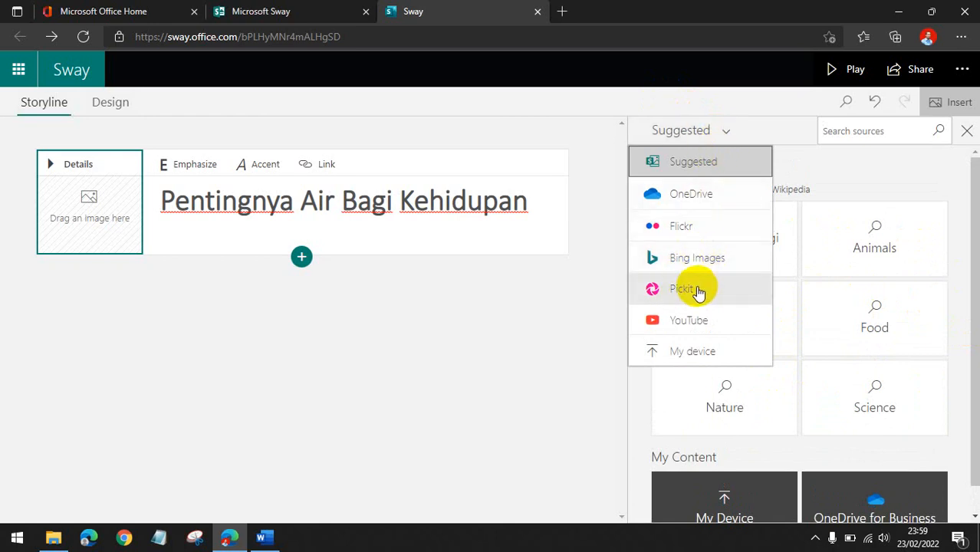
left_click(691, 260)
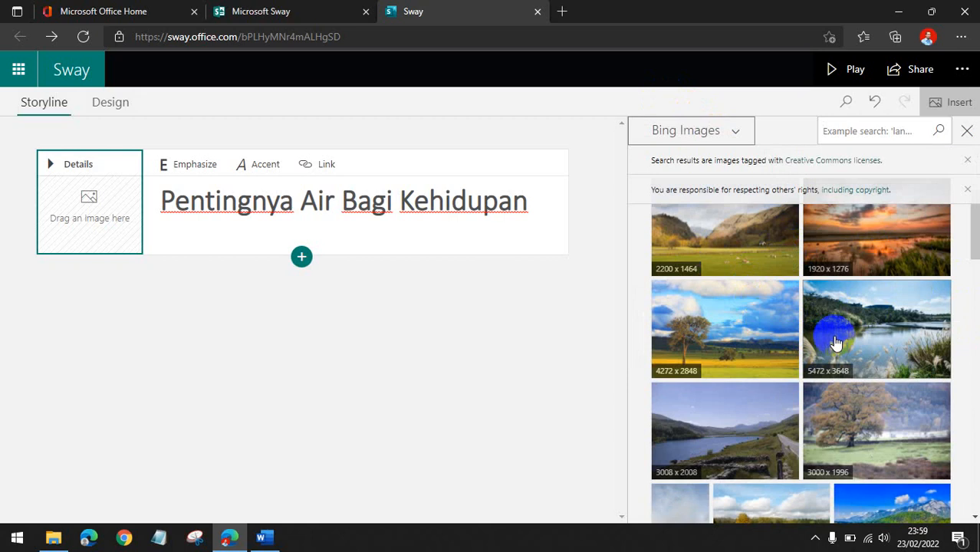
scroll(836, 343, "down", 5)
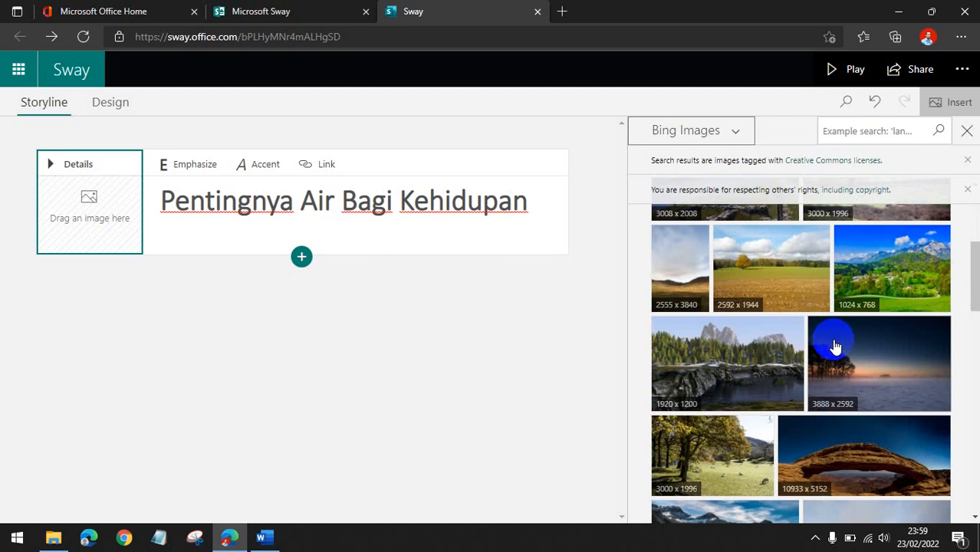
scroll(859, 391, "down", 3)
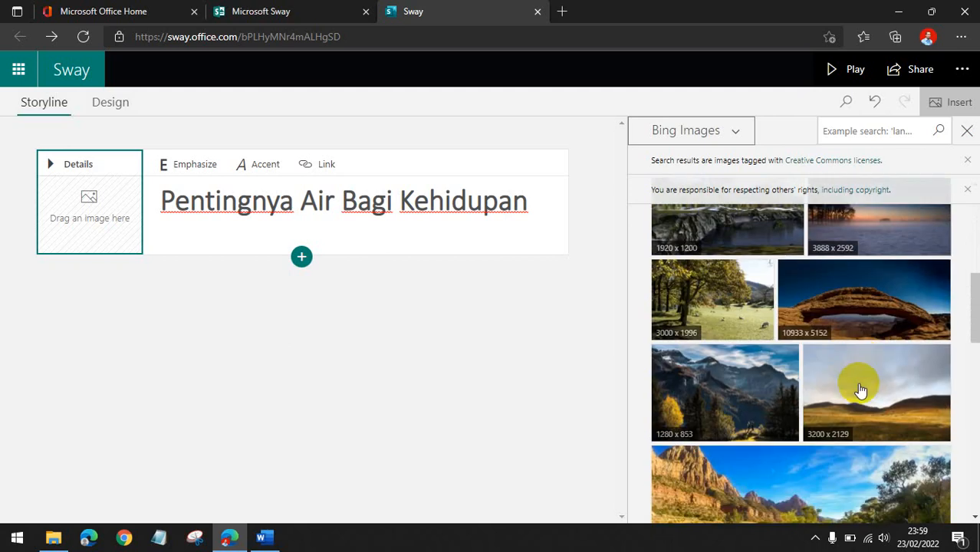
scroll(860, 390, "down", 10)
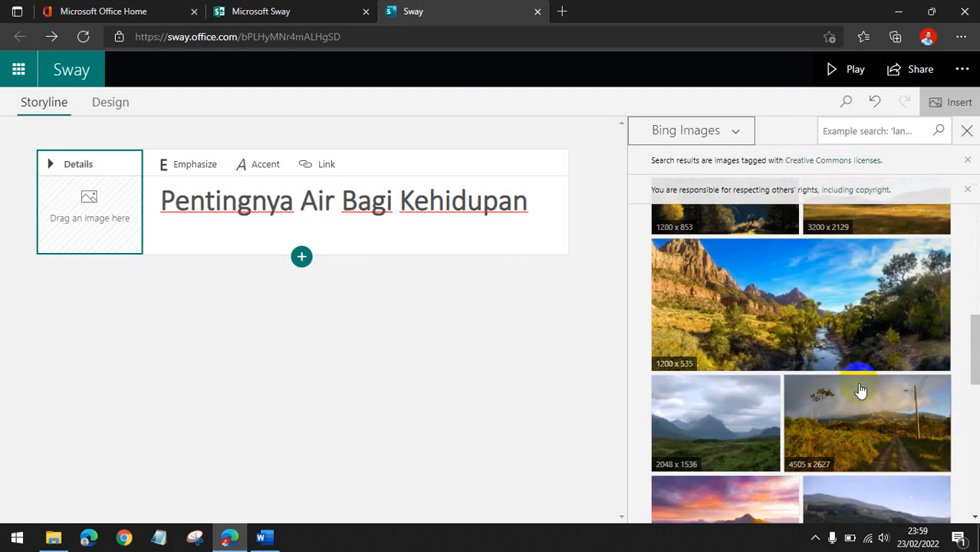
scroll(859, 390, "down", 10)
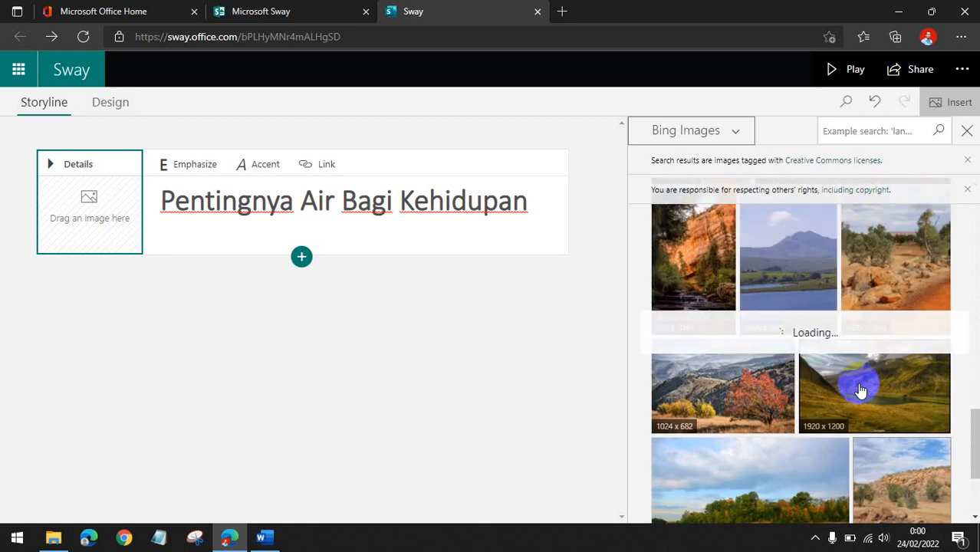
scroll(859, 390, "down", 5)
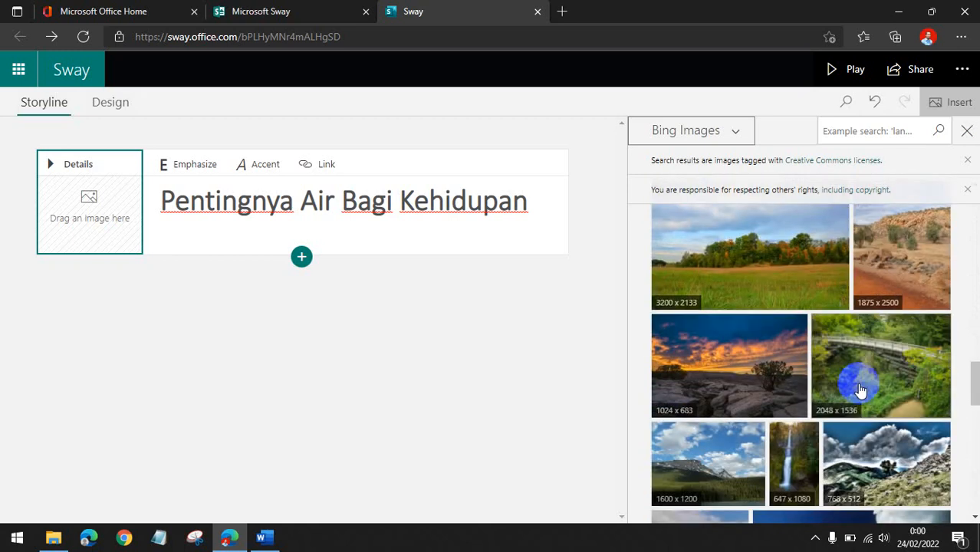
scroll(860, 391, "down", 3)
scroll(860, 390, "down", 2)
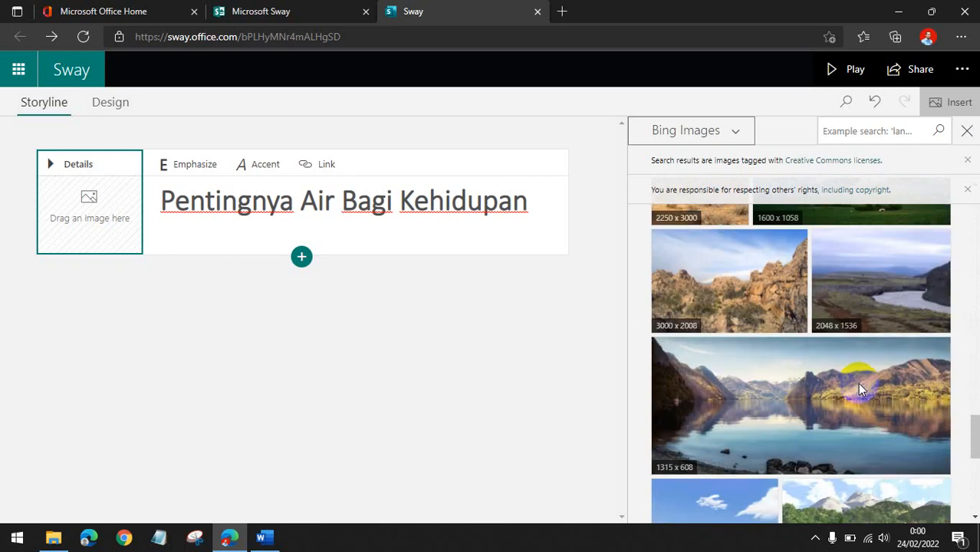
scroll(859, 393, "down", 2)
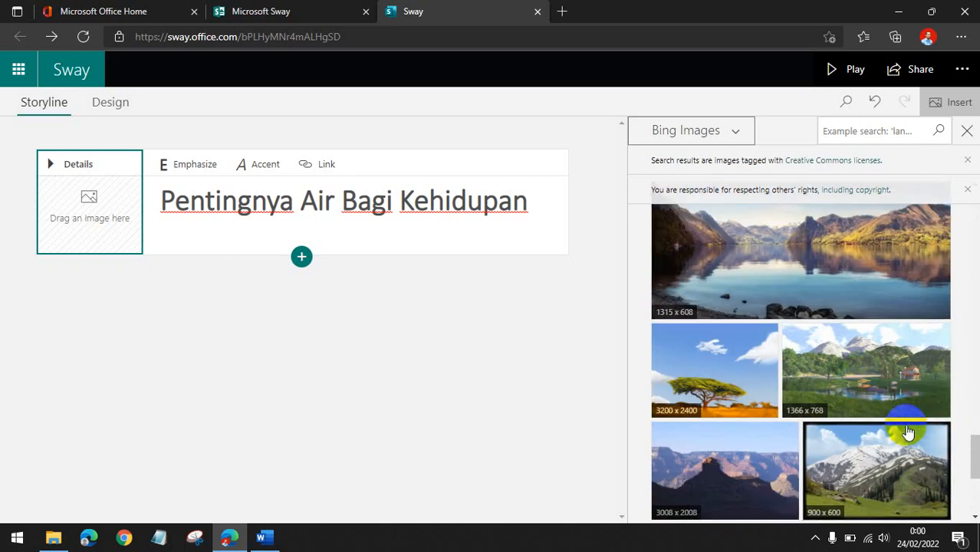
scroll(907, 431, "up", 1)
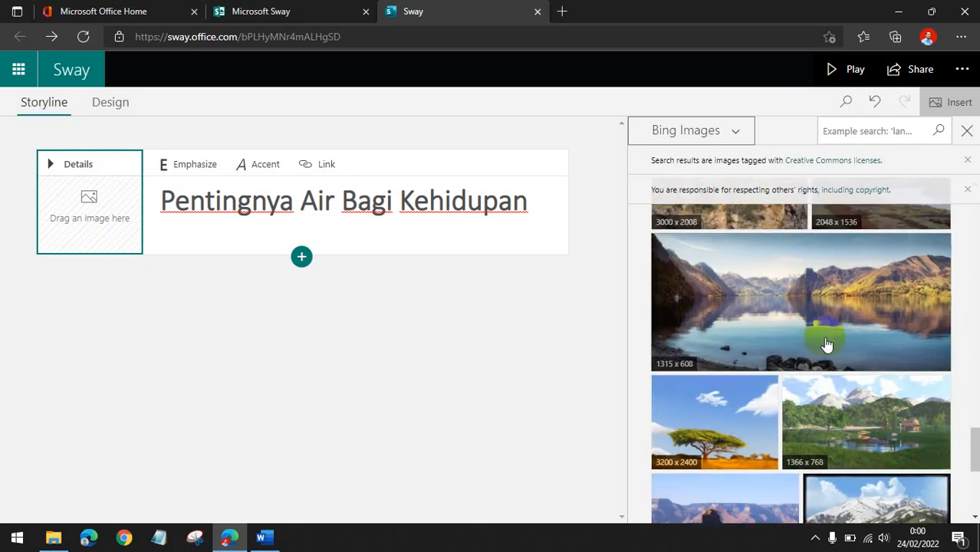
left_click(802, 310)
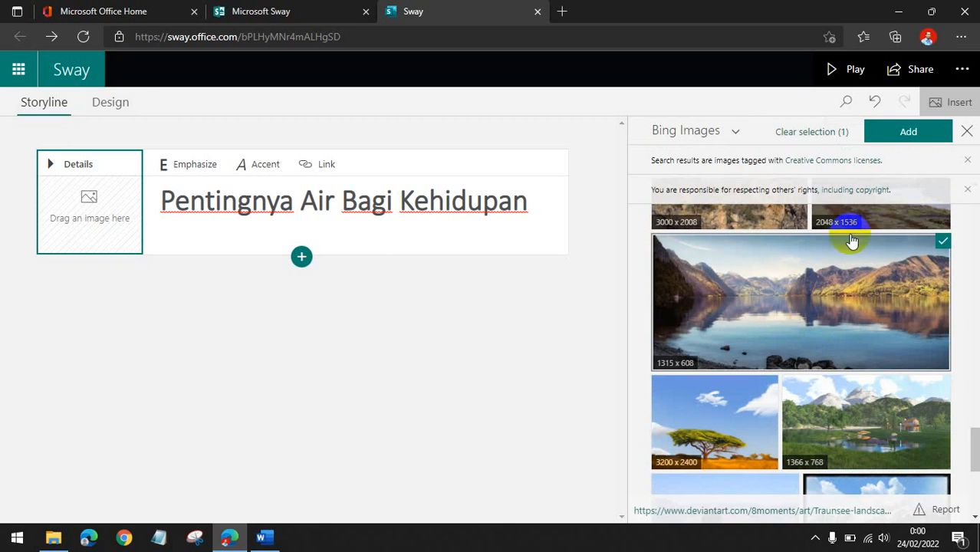
left_click(907, 134)
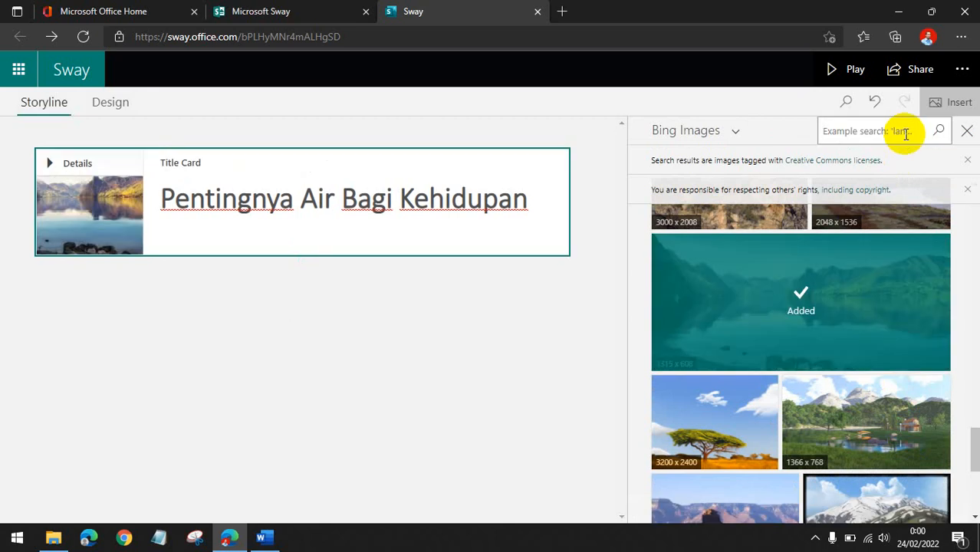
left_click(968, 132)
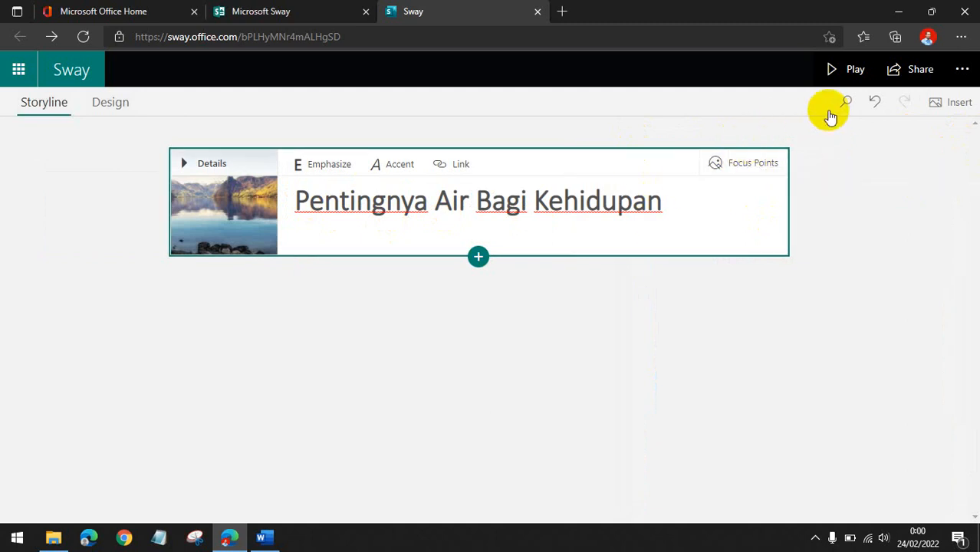
Preview the Sway in Play mode and return to editing.
left_click(839, 71)
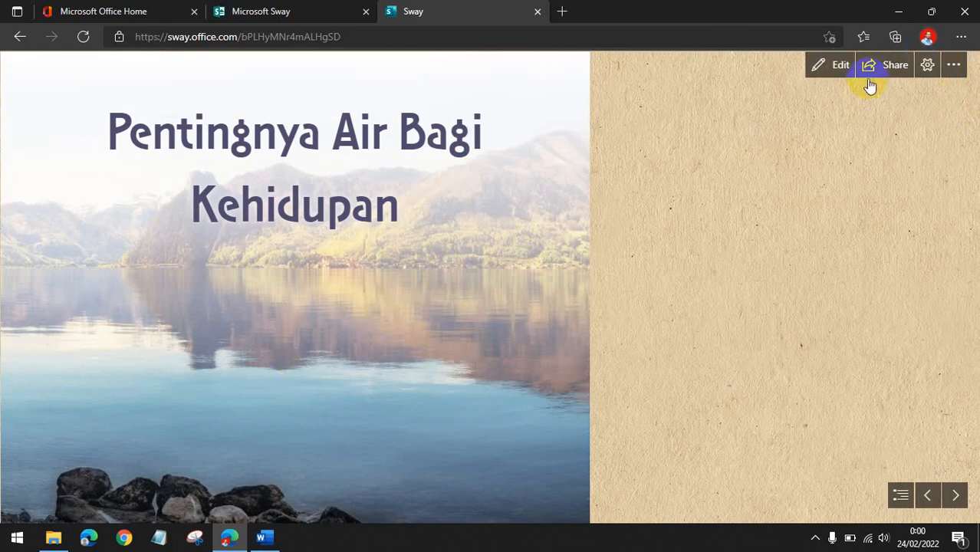
left_click(819, 67)
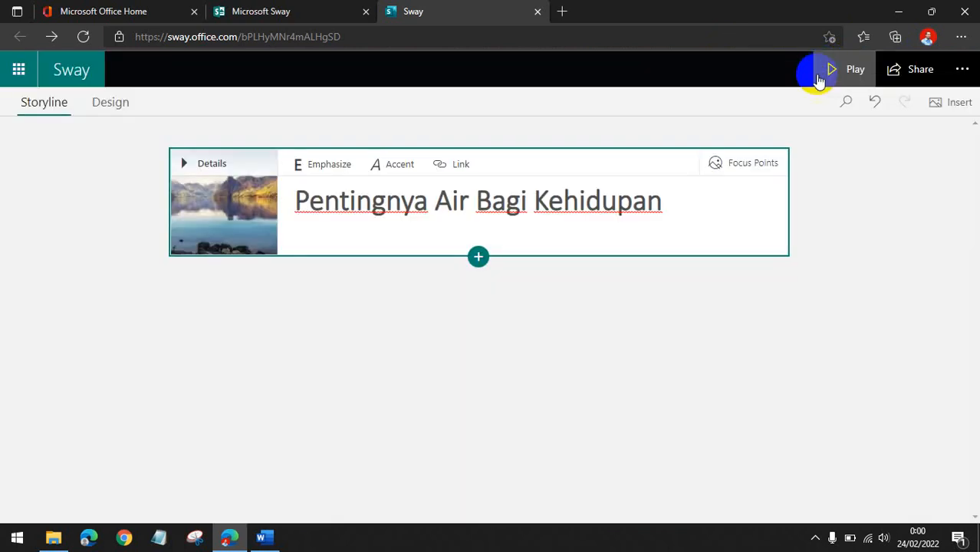
Try the background image's Focus Points option 'The entire image is important', then close the Focus Points pane.
left_click(759, 165)
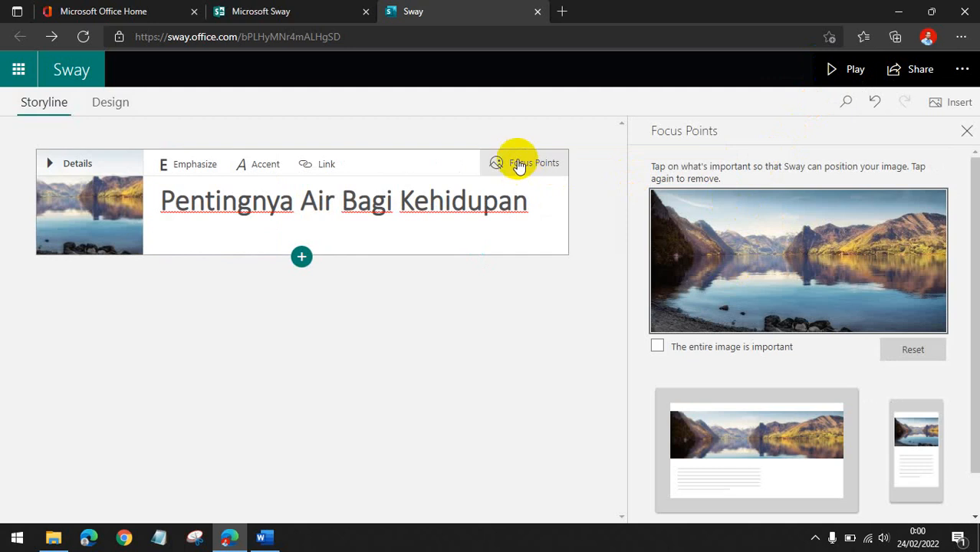
scroll(713, 353, "down", 1)
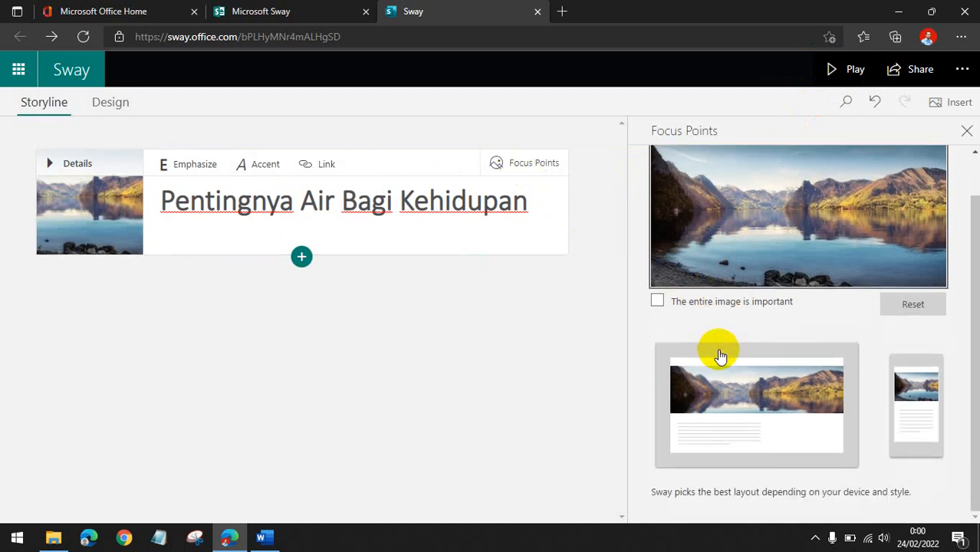
scroll(786, 253, "up", 1)
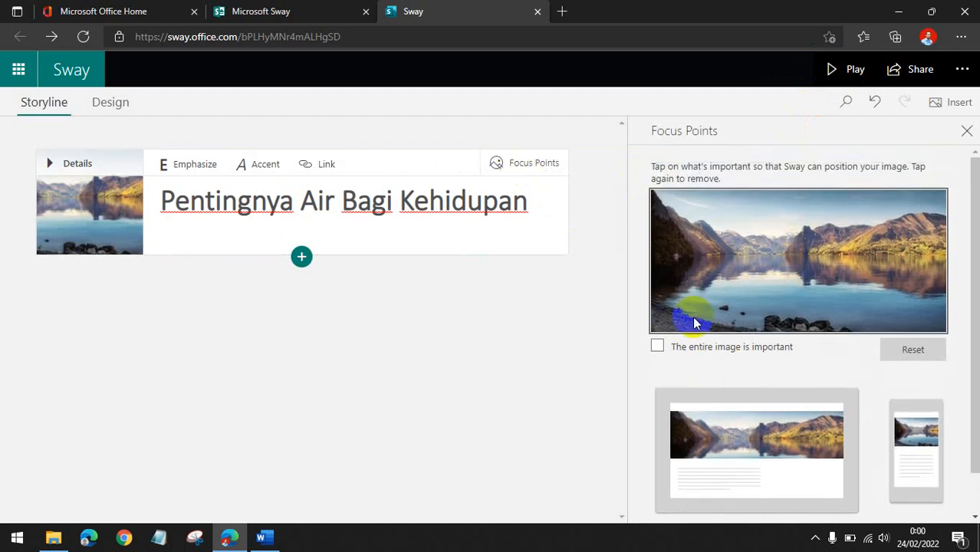
scroll(694, 323, "down", 1)
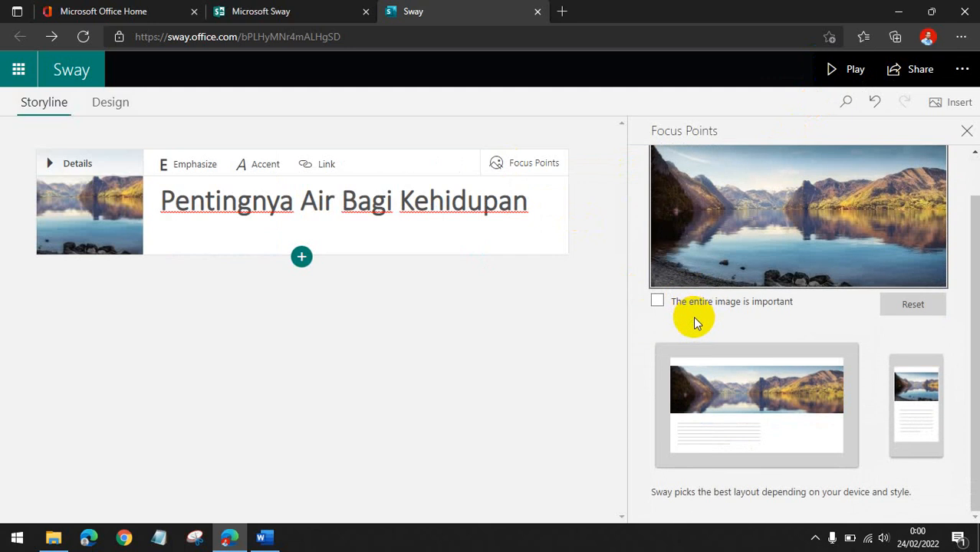
left_click(660, 304)
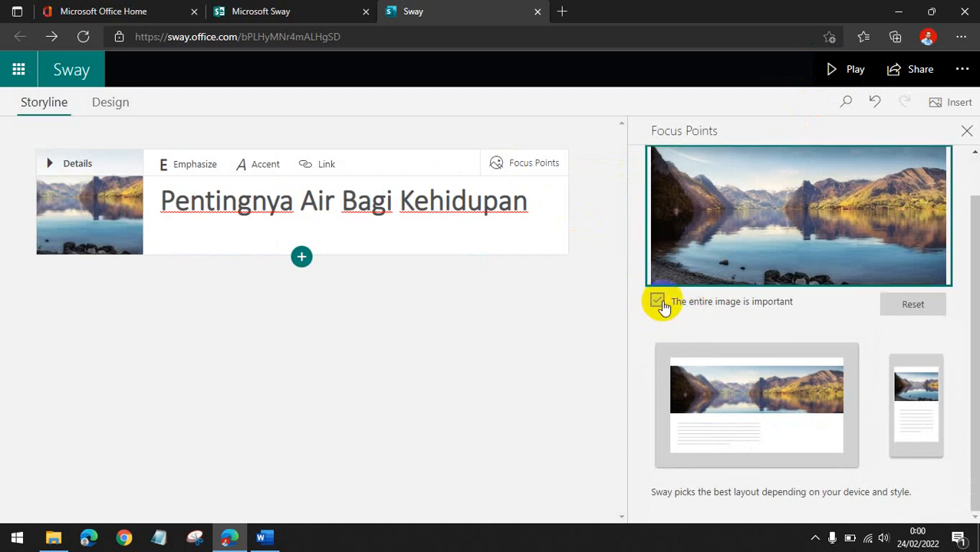
left_click(702, 267)
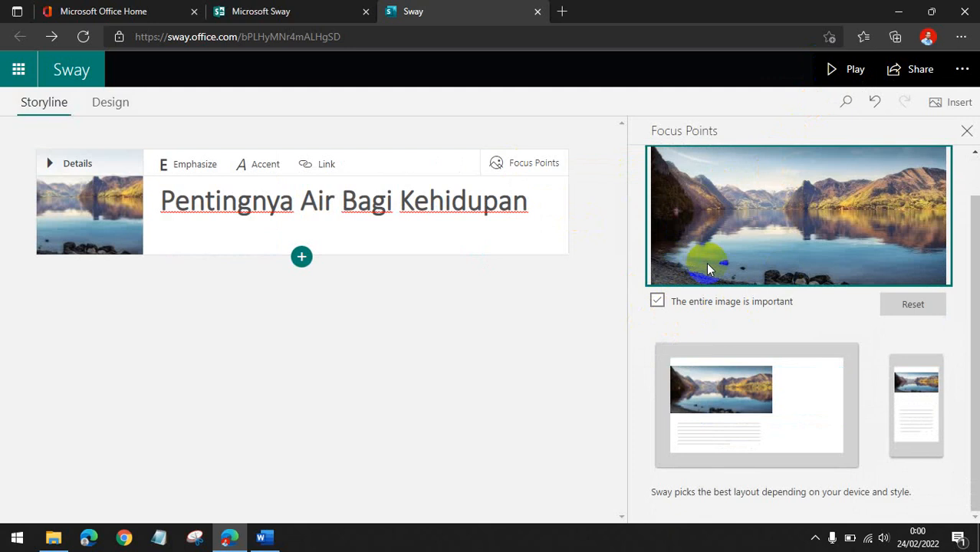
scroll(708, 268, "up", 1)
scroll(709, 268, "down", 1)
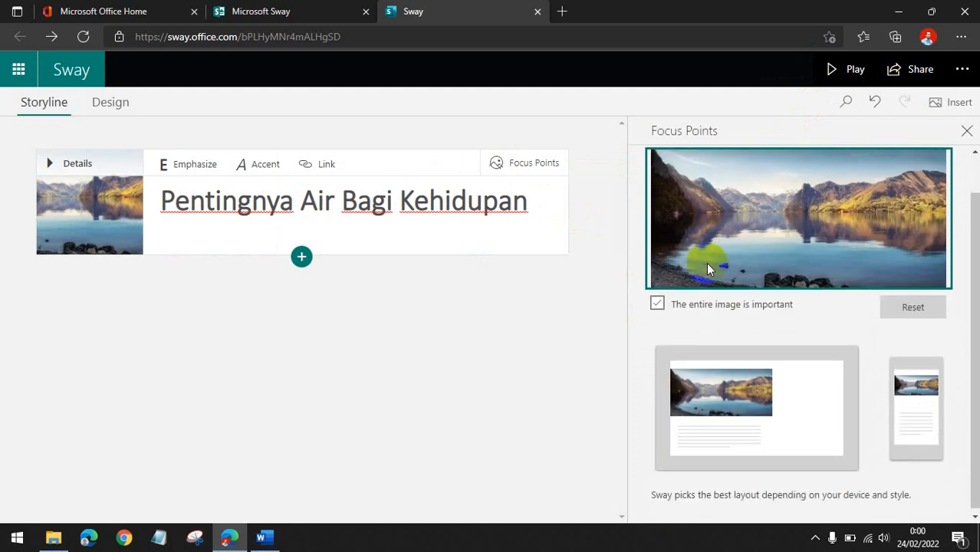
left_click(658, 305)
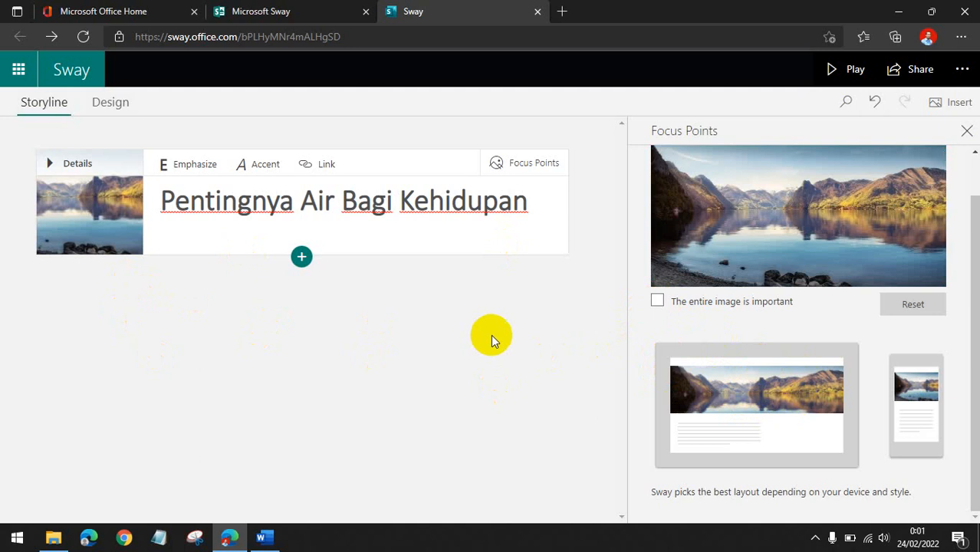
left_click(657, 302)
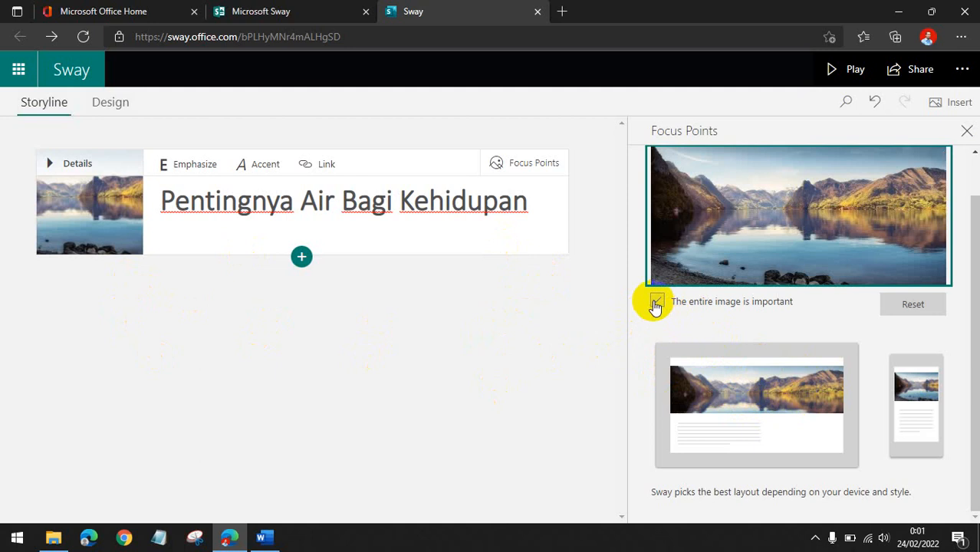
left_click(657, 303)
left_click(656, 304)
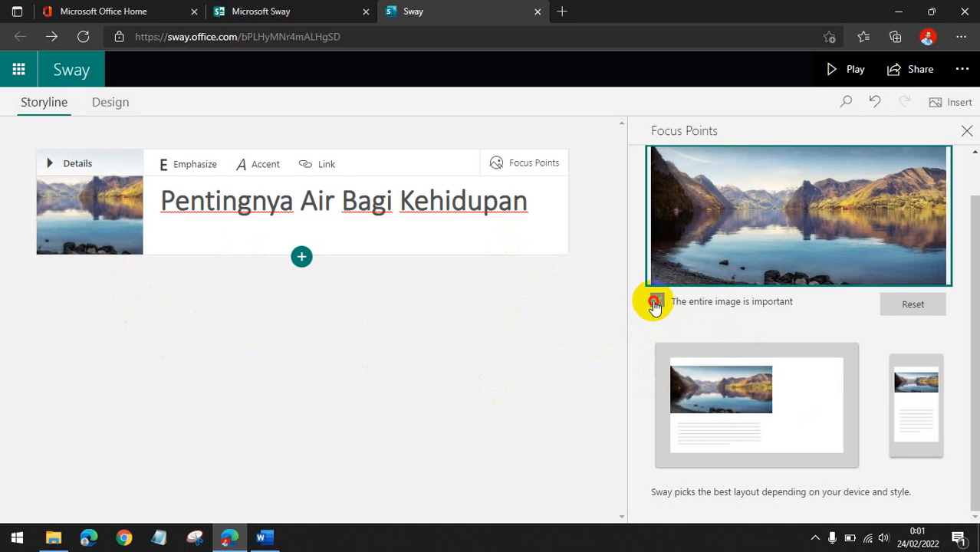
left_click(655, 303)
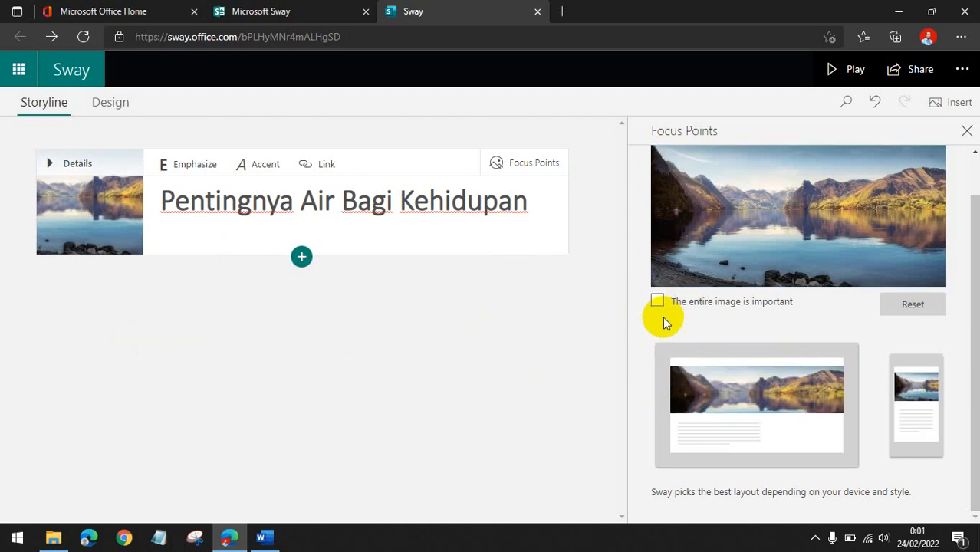
left_click(966, 131)
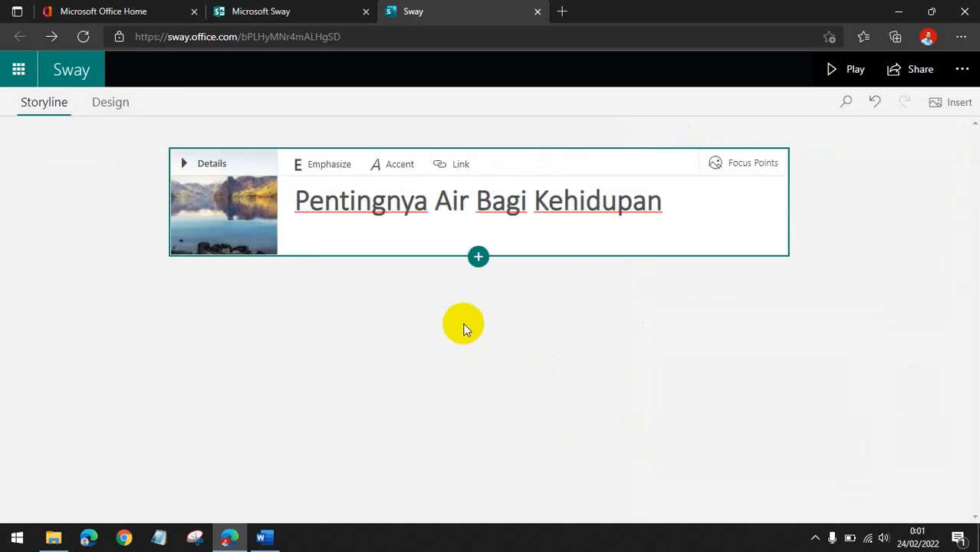
left_click(478, 257)
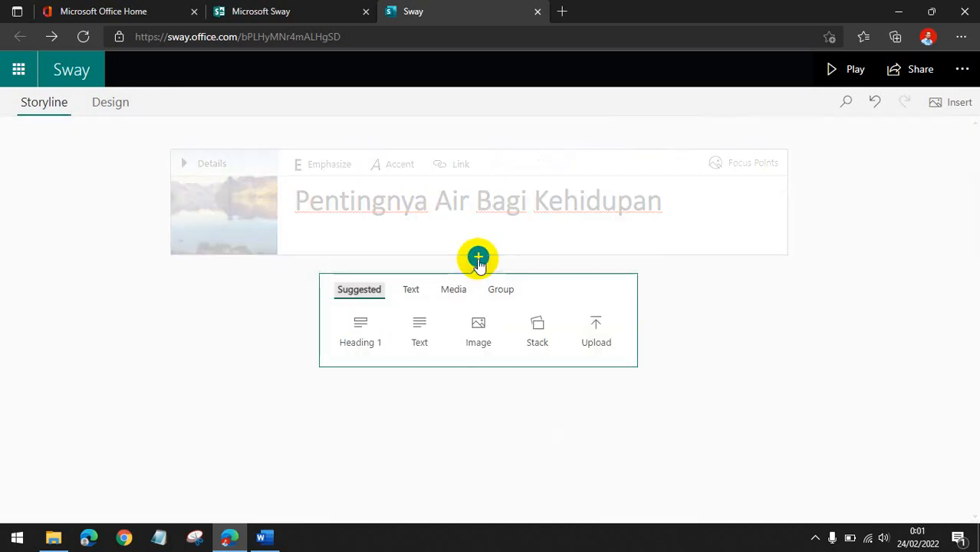
left_click(354, 332)
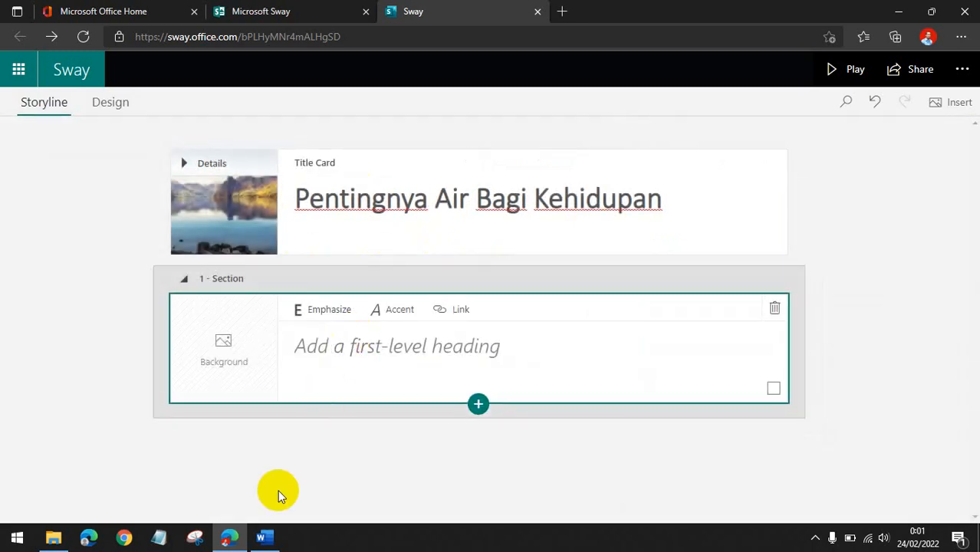
left_click(263, 538)
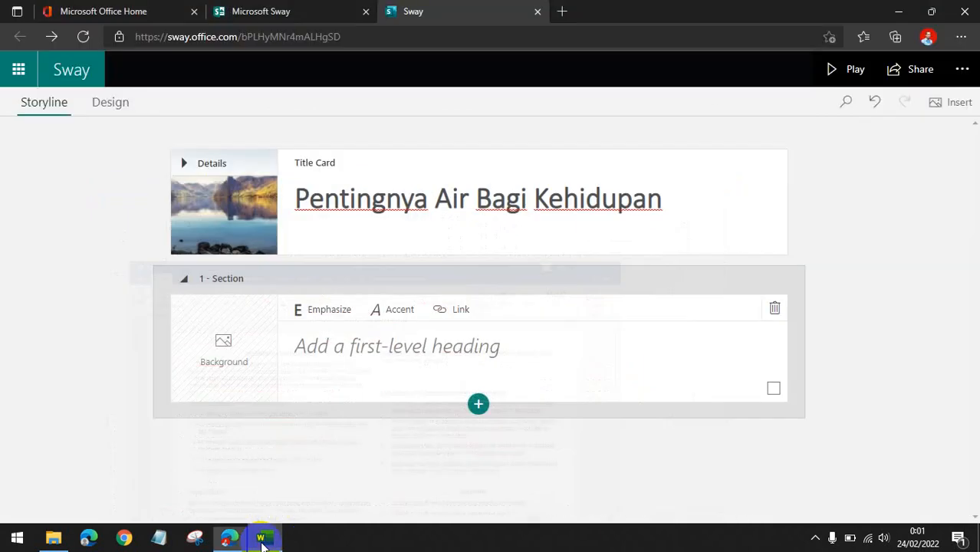
left_click(263, 537)
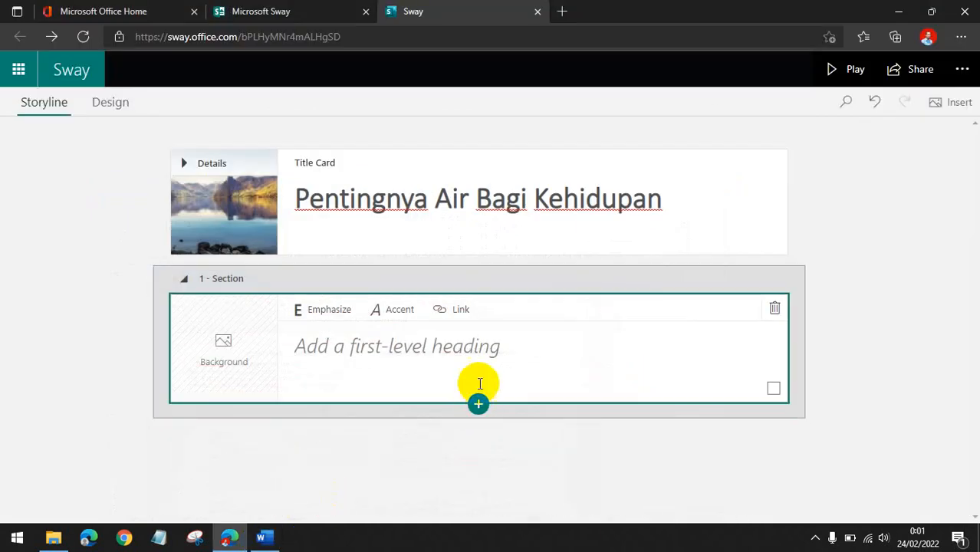
left_click(774, 308)
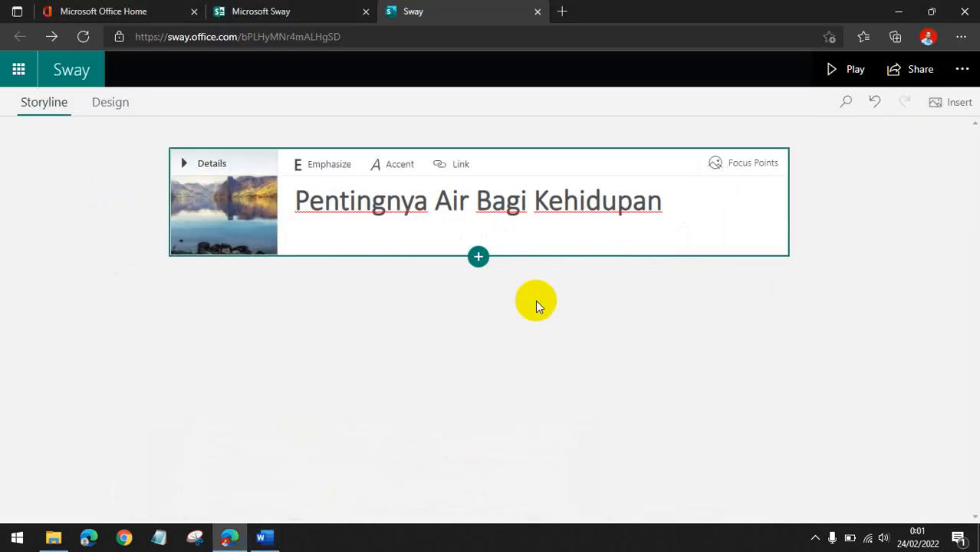
Add a text card below the title card.
left_click(484, 264)
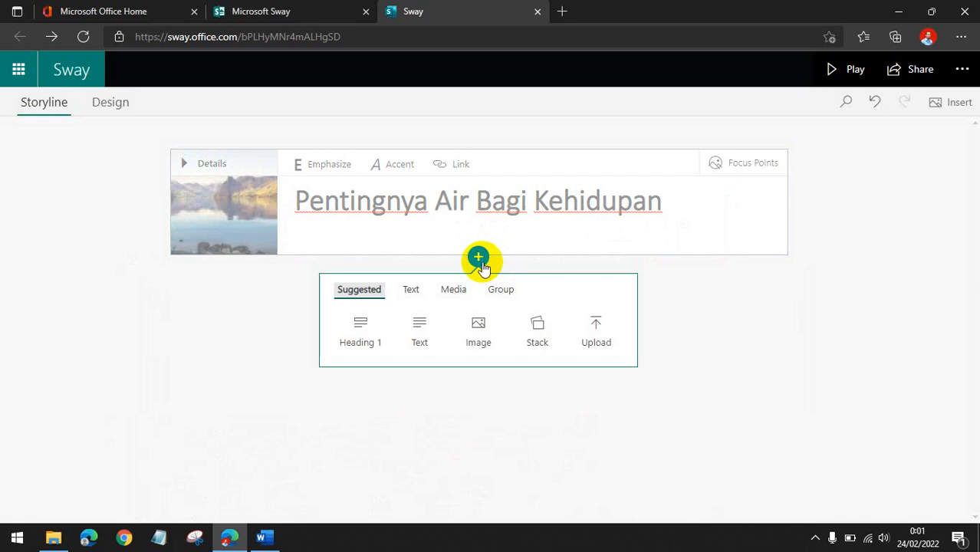
left_click(418, 344)
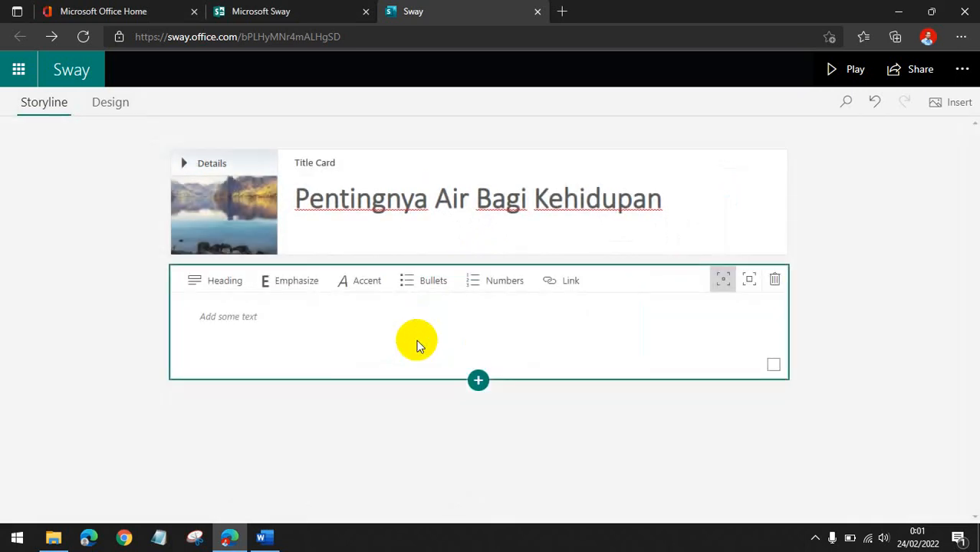
left_click(334, 320)
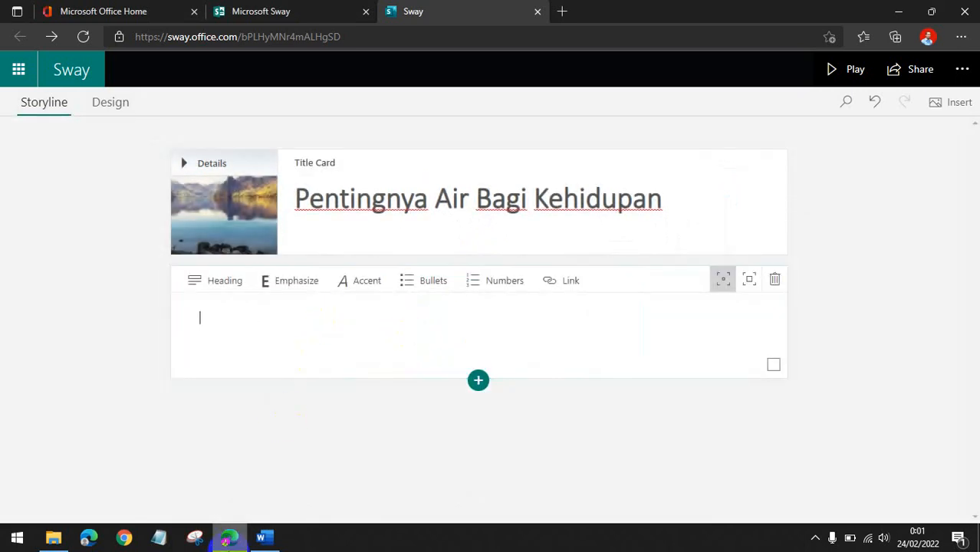
Copy the opening paragraph beginning 'Makhluk hidup memerlukan air' from the Word document and paste it into the text card.
left_click(261, 538)
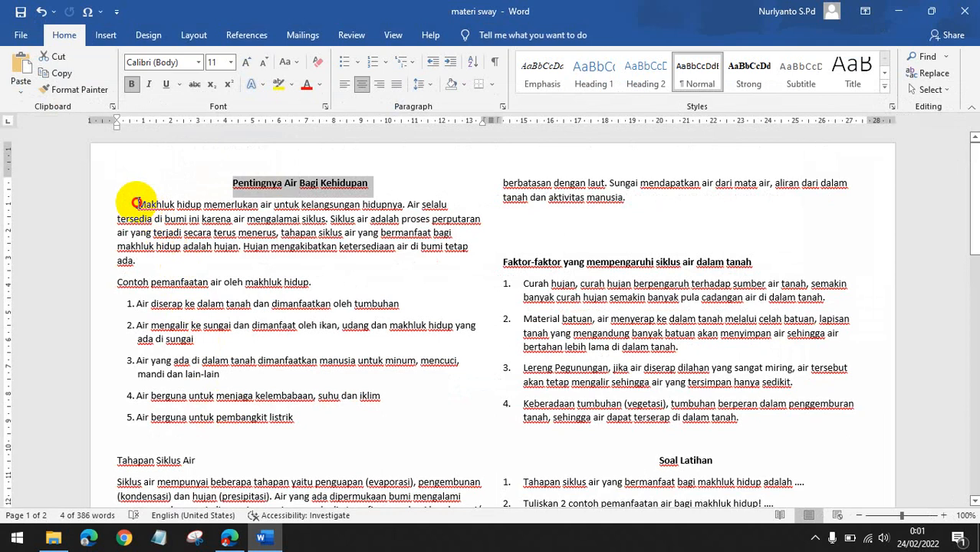
left_click(137, 204)
left_click_drag(137, 204, 147, 261)
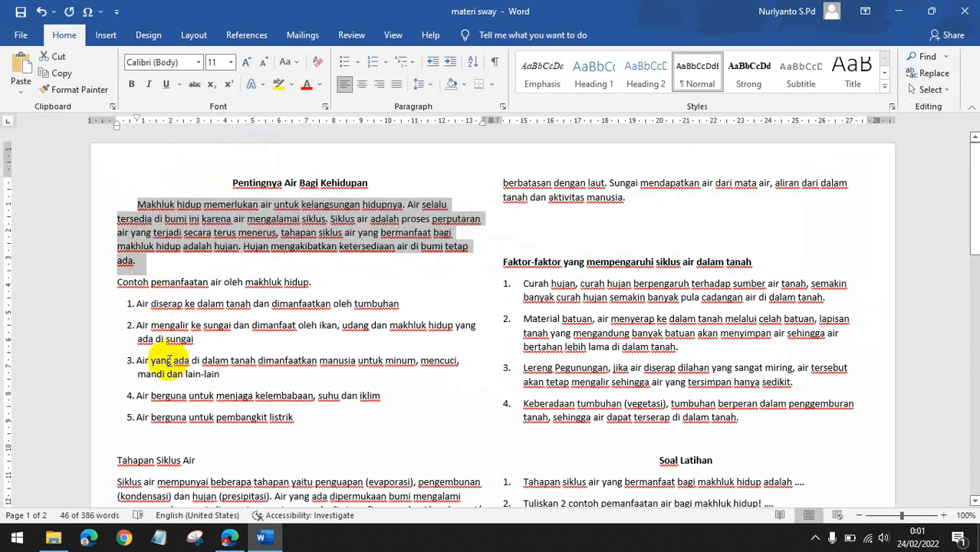
left_click(263, 536)
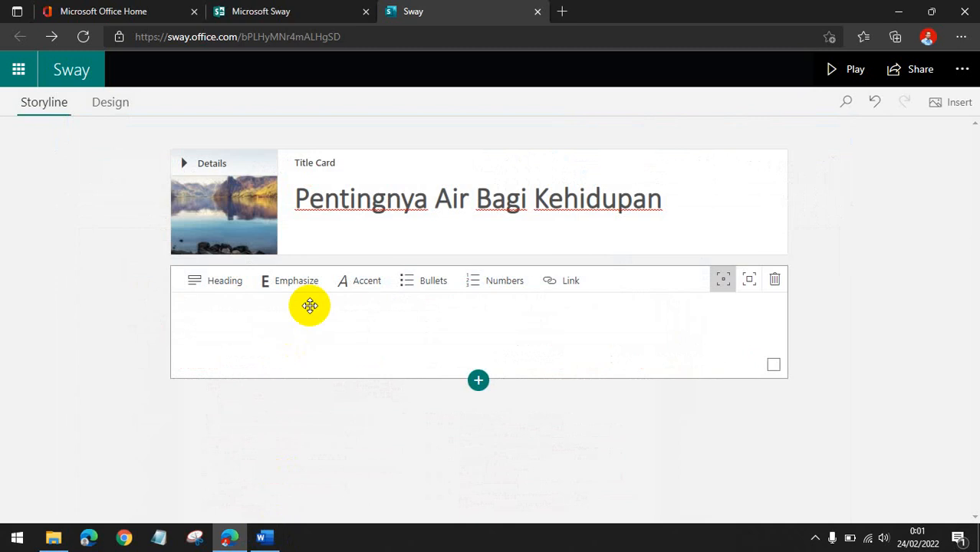
left_click(300, 328)
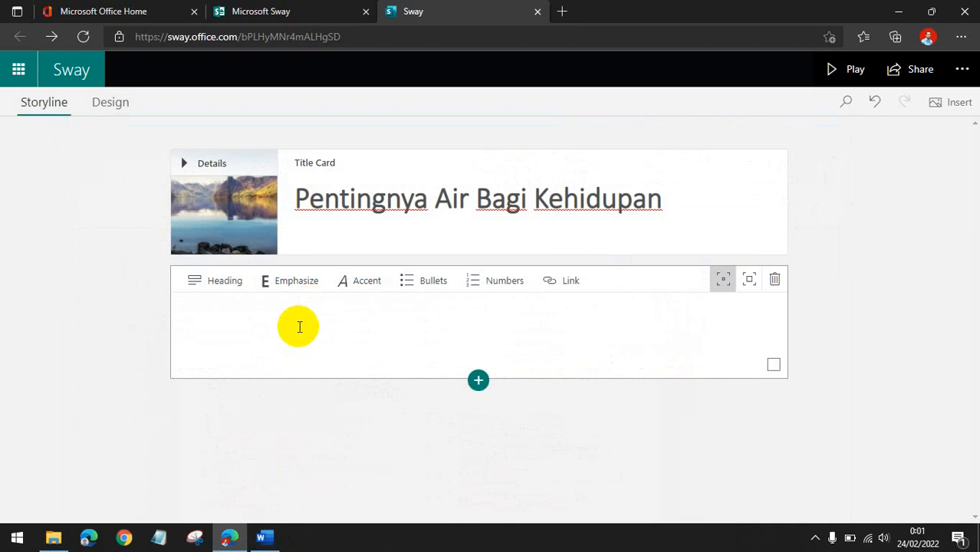
type("Makhluk hidup memerlukan air untuk kelangsungan hidupnya. Air selalu tersedia di bumi ini karena air mengalami siklus. Siklus air adalah proses perputaran air yang terjadi secara terus menerus, tahapan siklus air yang bermanfaat bagi makhluk hidup adalah hujan. Hujan mengakibatkan ketersediaan air di bumi tetap ada.")
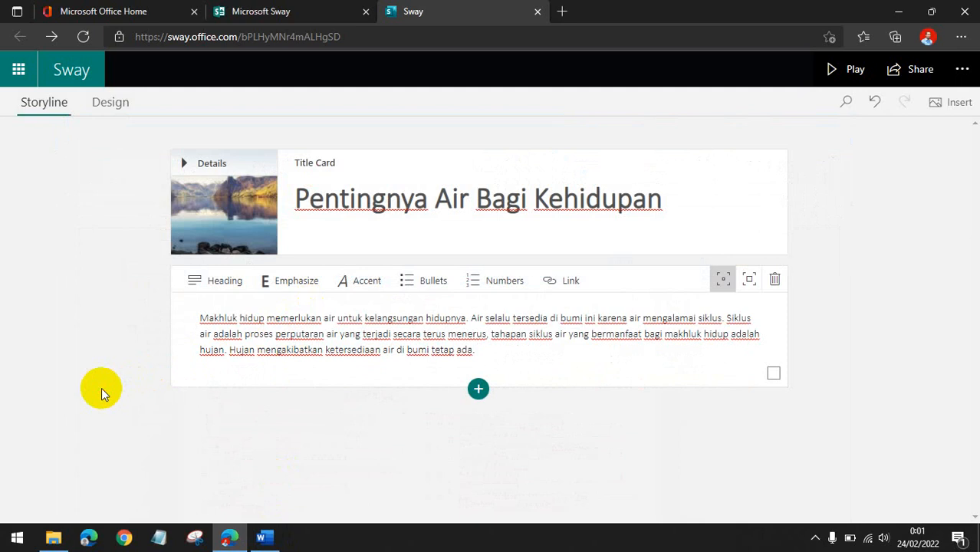
Play the Sway to preview the new text card, then go back to editing.
left_click(845, 71)
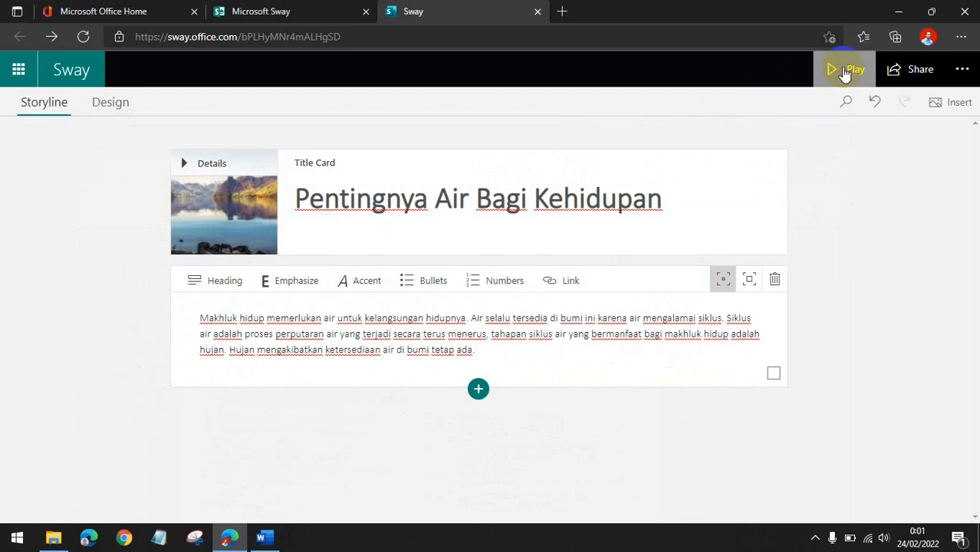
scroll(801, 294, "down", 5)
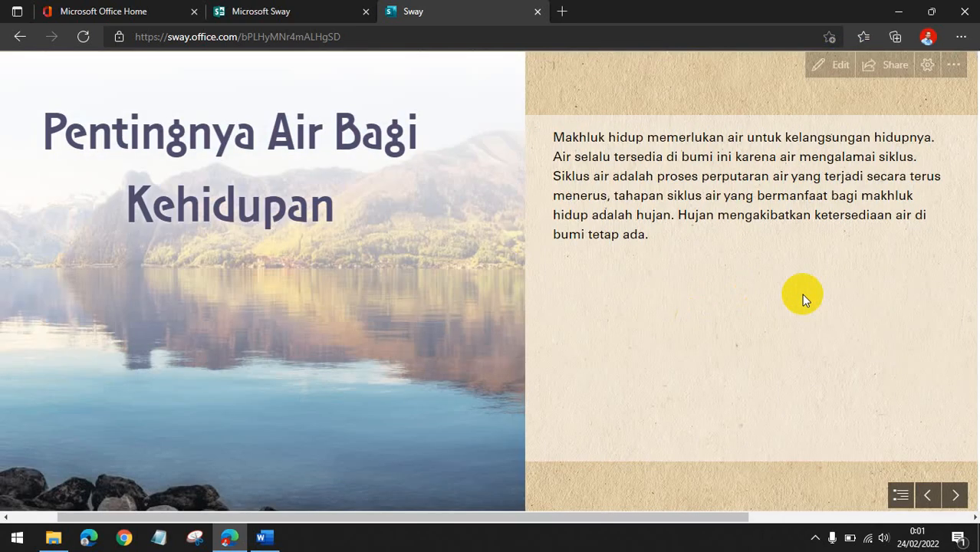
scroll(641, 326, "up", 5)
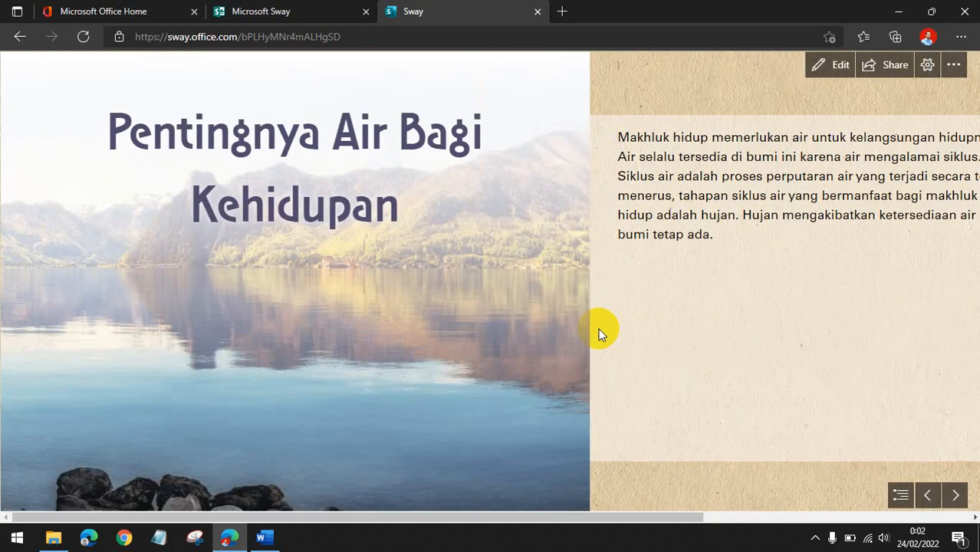
left_click(839, 67)
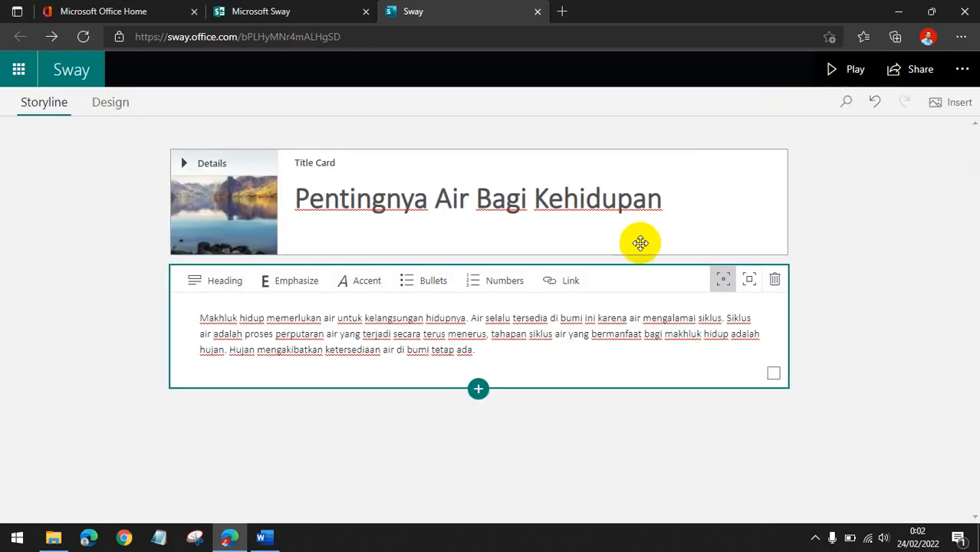
Enlarge the text card's emphasis so its paragraph displays more prominently.
left_click(575, 349)
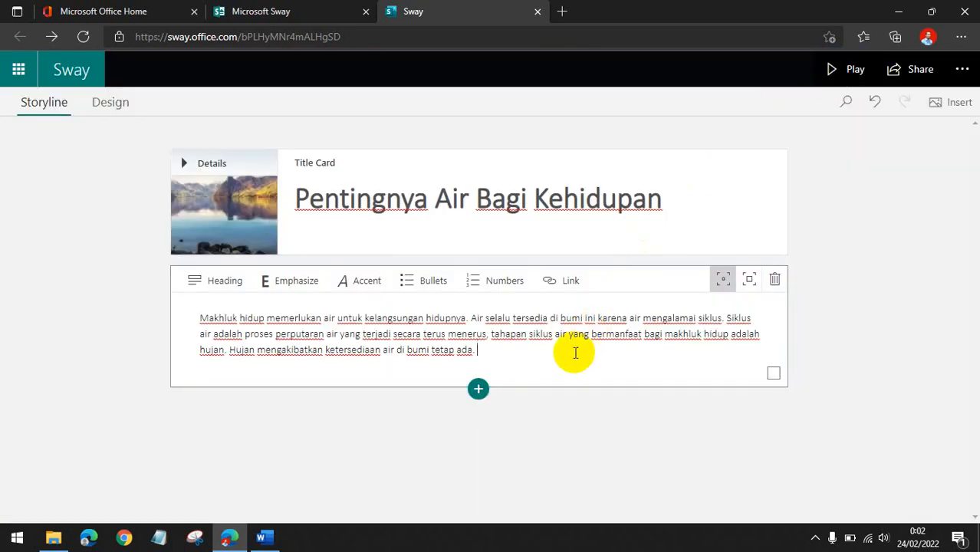
left_click(748, 280)
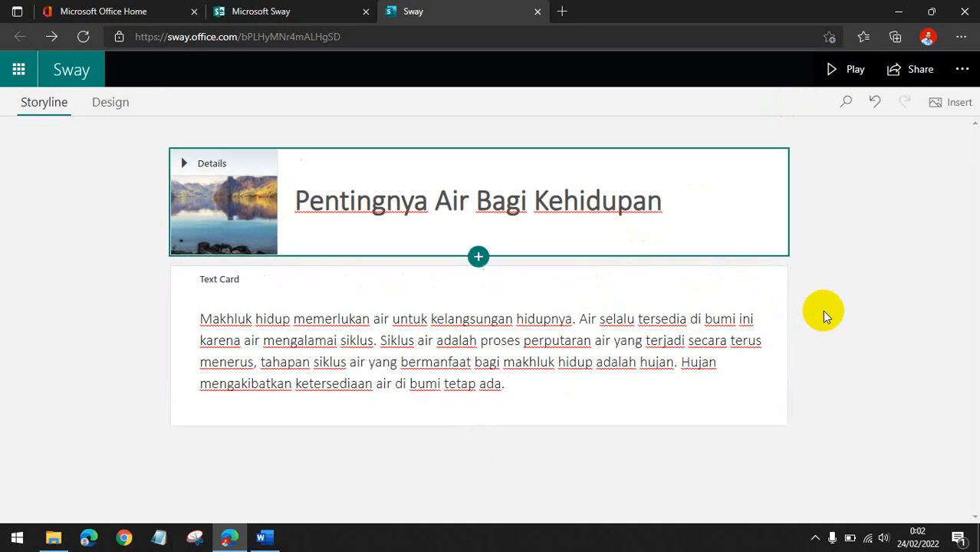
Preview the Sway in Play mode and return to editing.
left_click(848, 70)
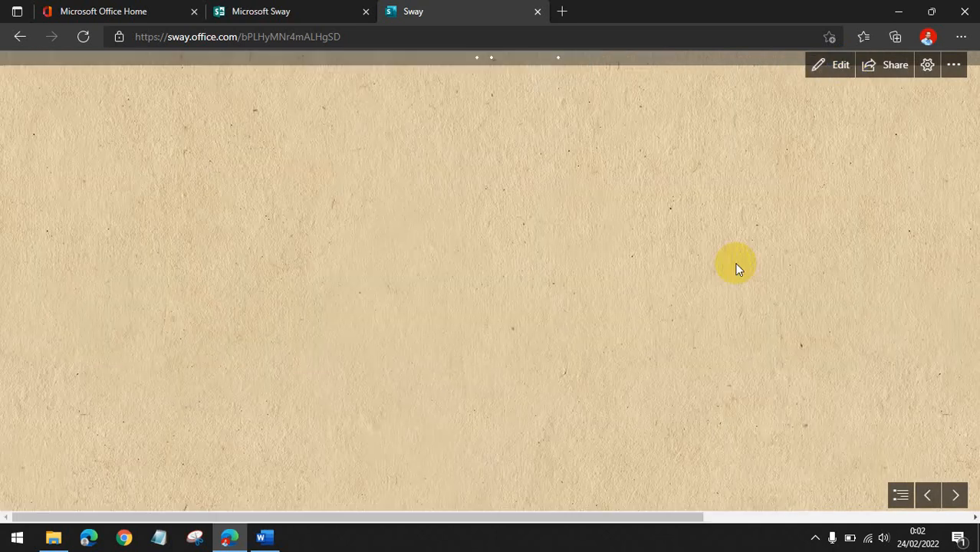
scroll(790, 256, "down", 5)
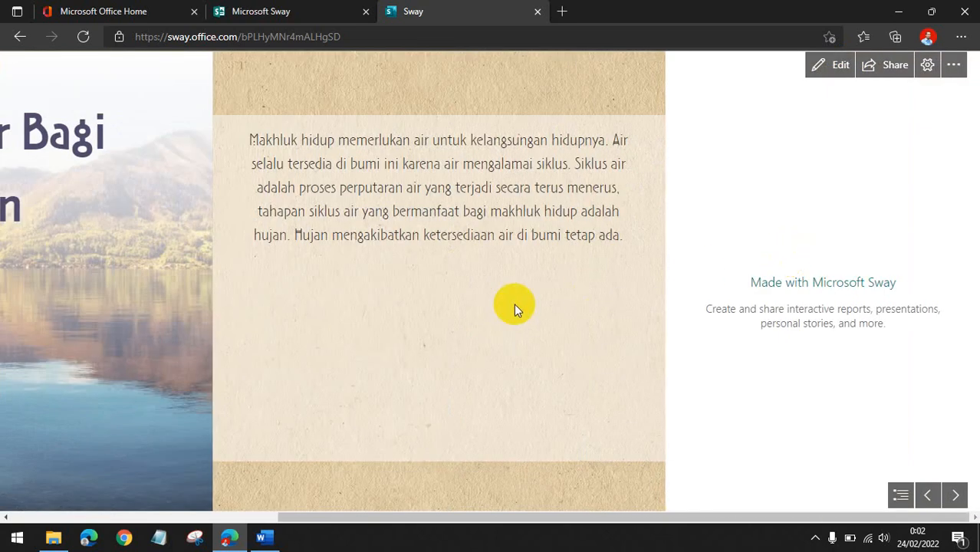
scroll(512, 310, "up", 5)
scroll(514, 306, "down", 5)
scroll(197, 313, "up", 5)
scroll(349, 245, "down", 5)
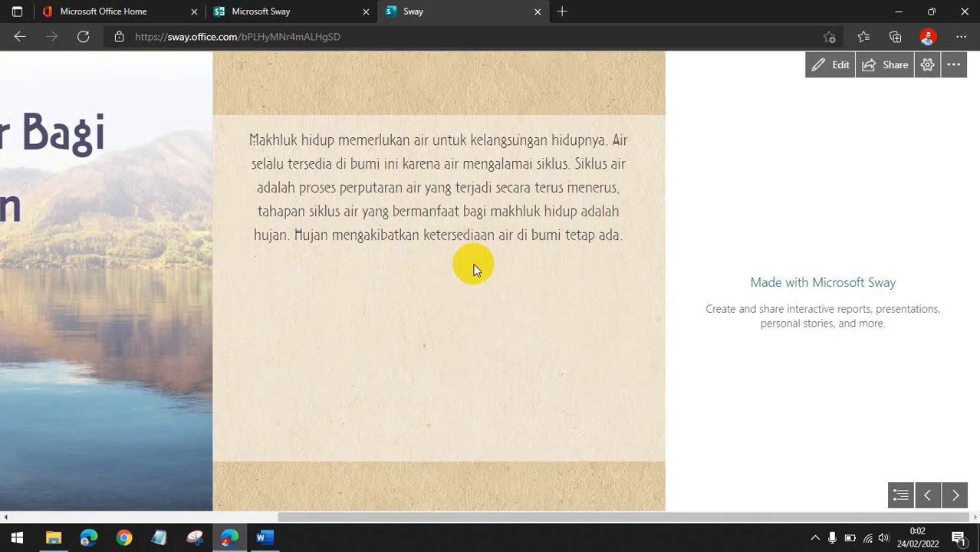
scroll(473, 269, "up", 5)
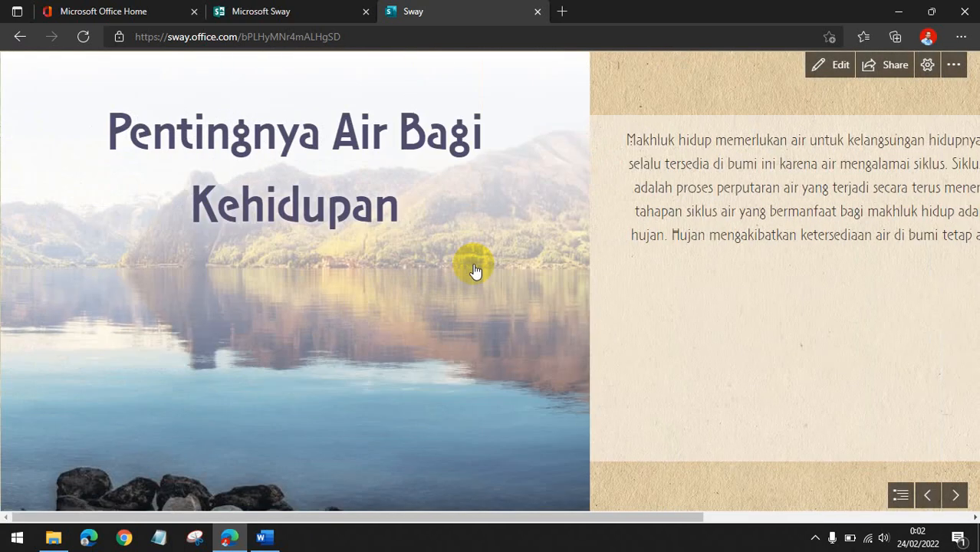
scroll(473, 270, "down", 5)
scroll(473, 270, "up", 5)
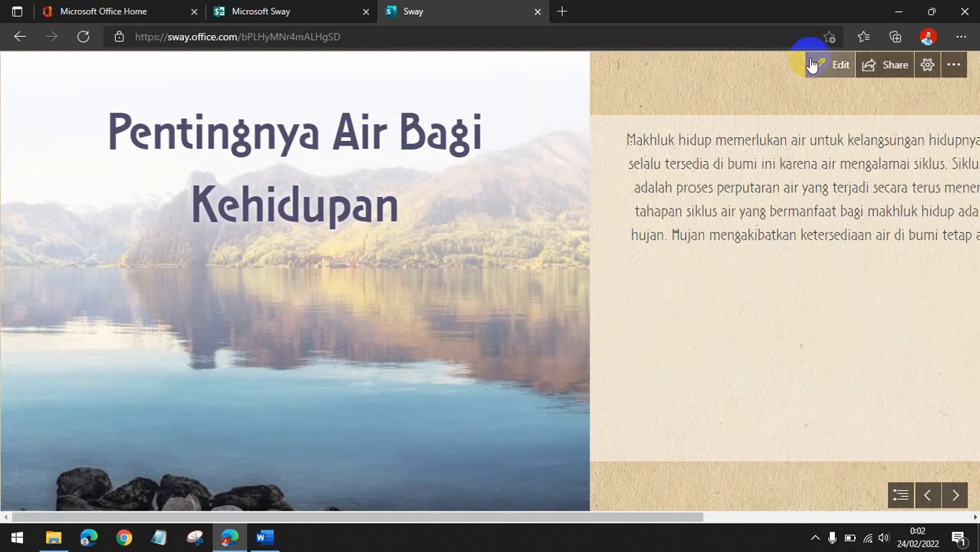
left_click(817, 67)
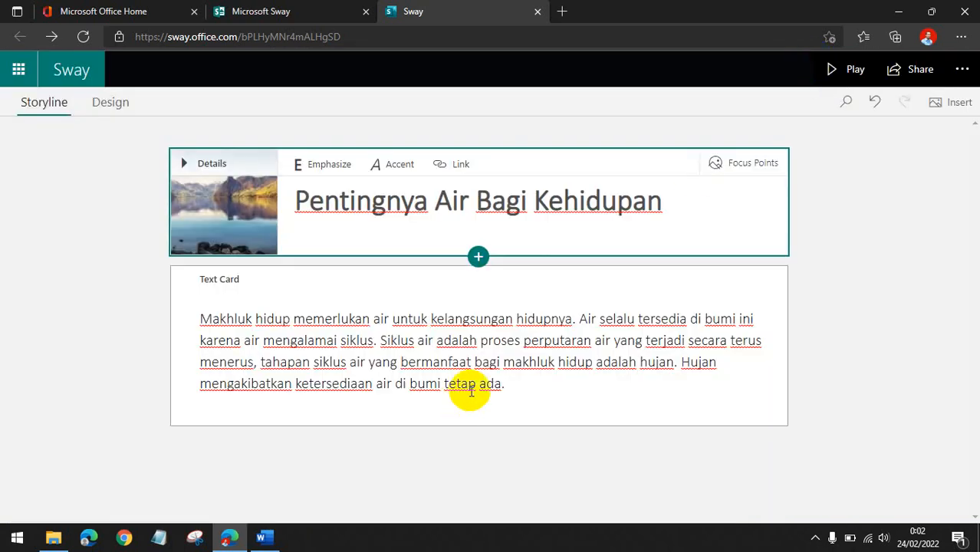
Add a Heading 1 card below the text card.
left_click(525, 386)
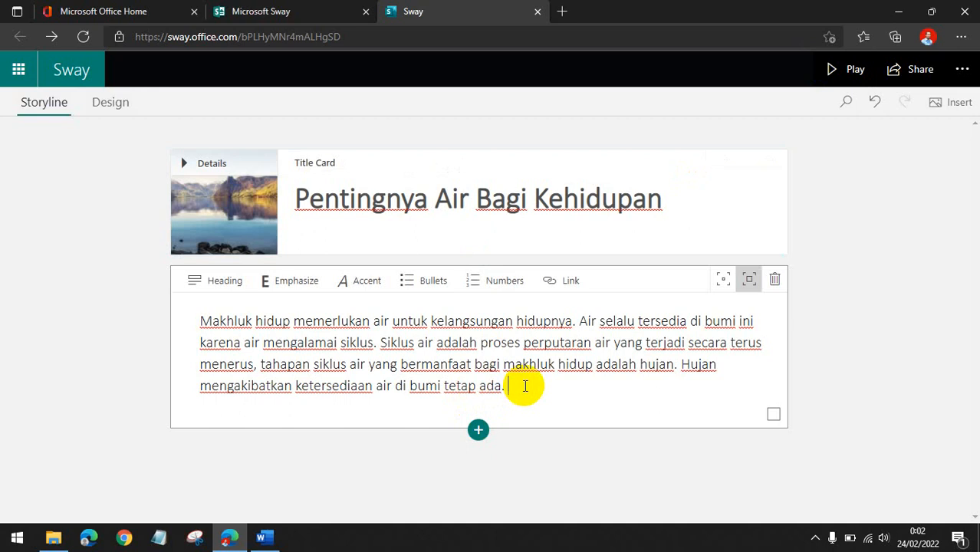
left_click(478, 429)
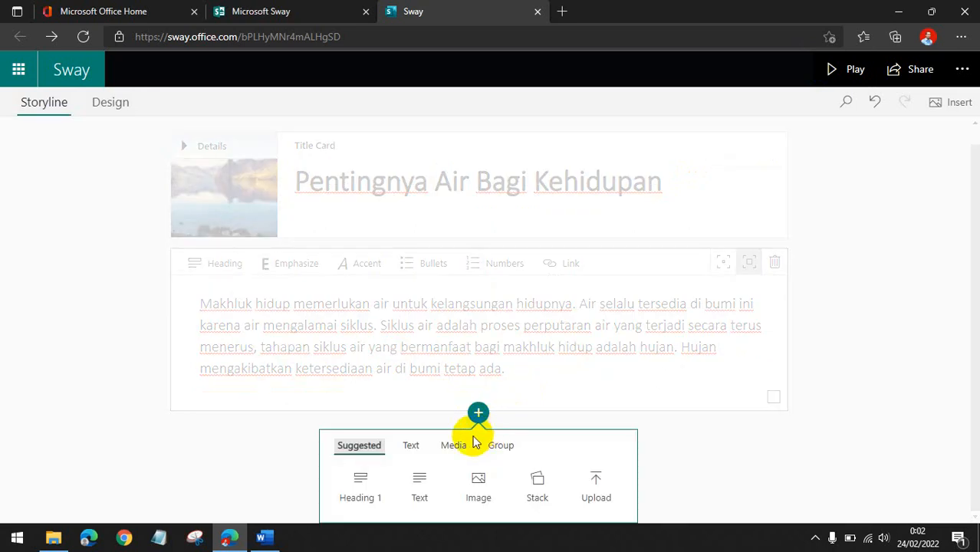
left_click(358, 486)
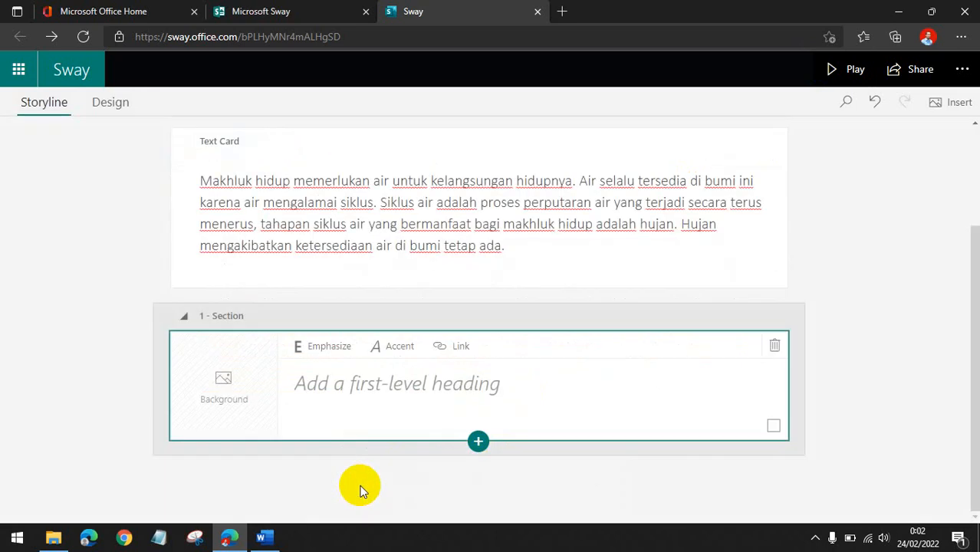
Paste 'pemanfaatan air oleh makhluk hidup.' from the Word document as the heading and capitalize it to 'Pemanfaatan'.
left_click(261, 539)
left_click(195, 283)
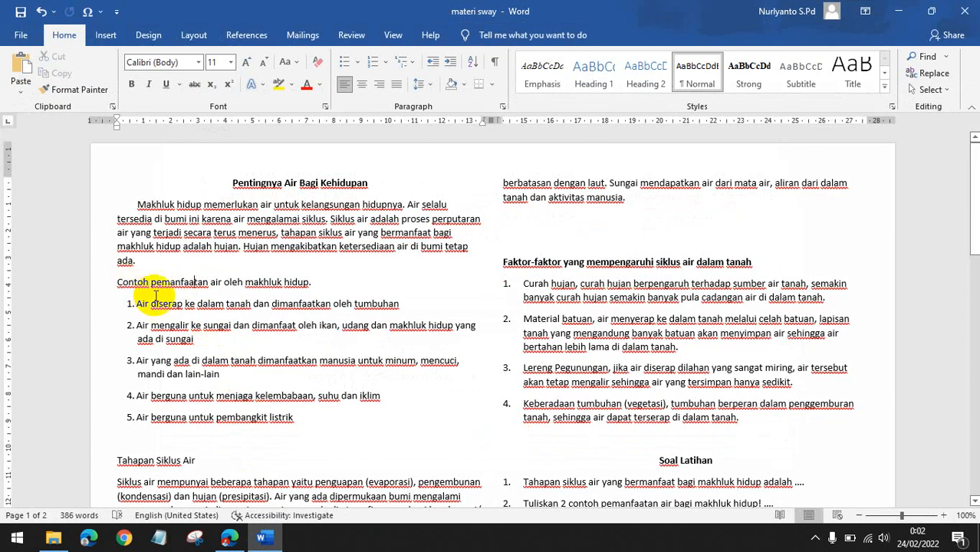
left_click_drag(150, 283, 317, 287)
key("ctrl+c")
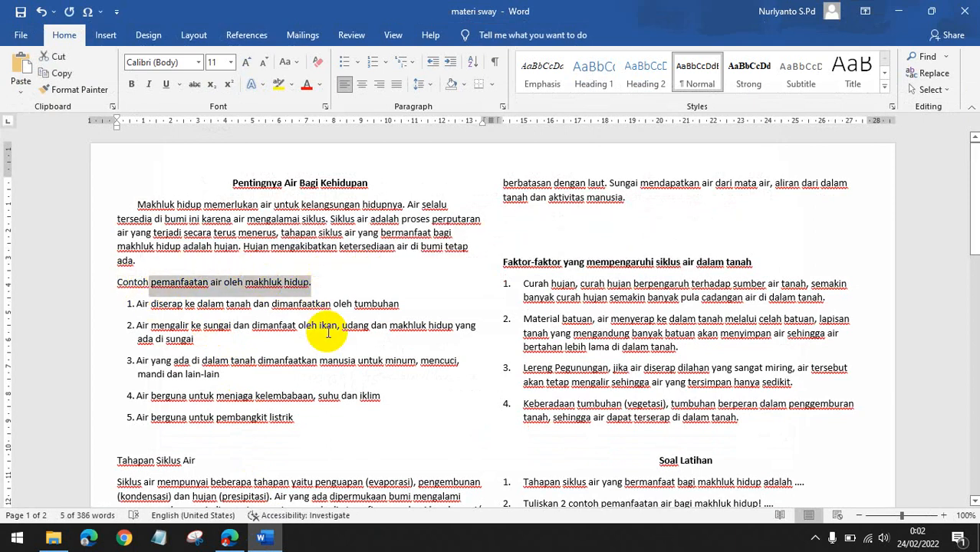
left_click(229, 537)
left_click(336, 397)
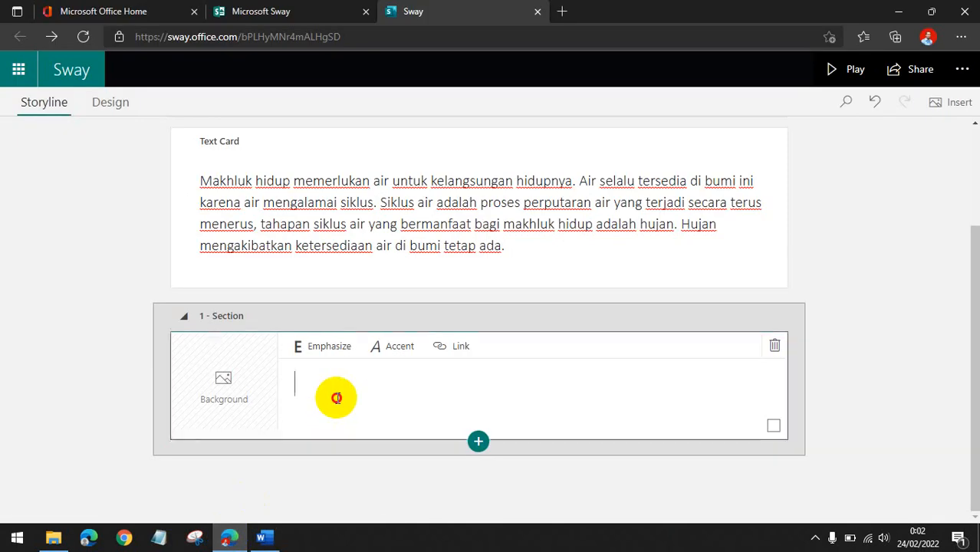
key("ctrl+v")
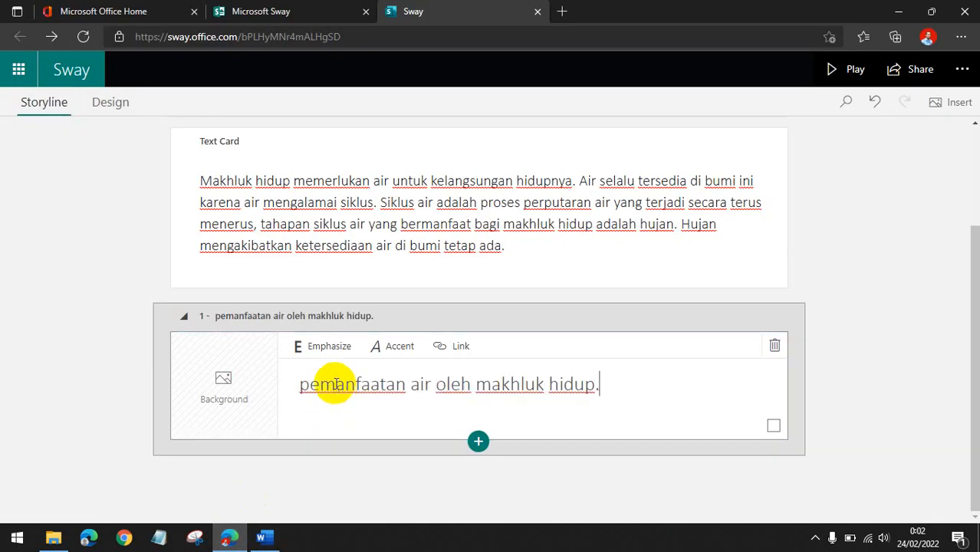
left_click(308, 384)
key("BackSpace")
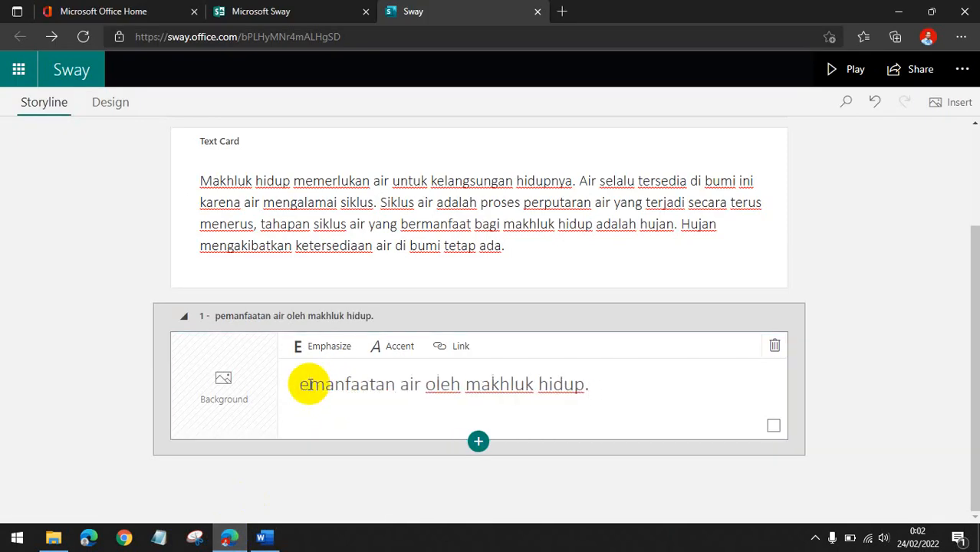
type("P")
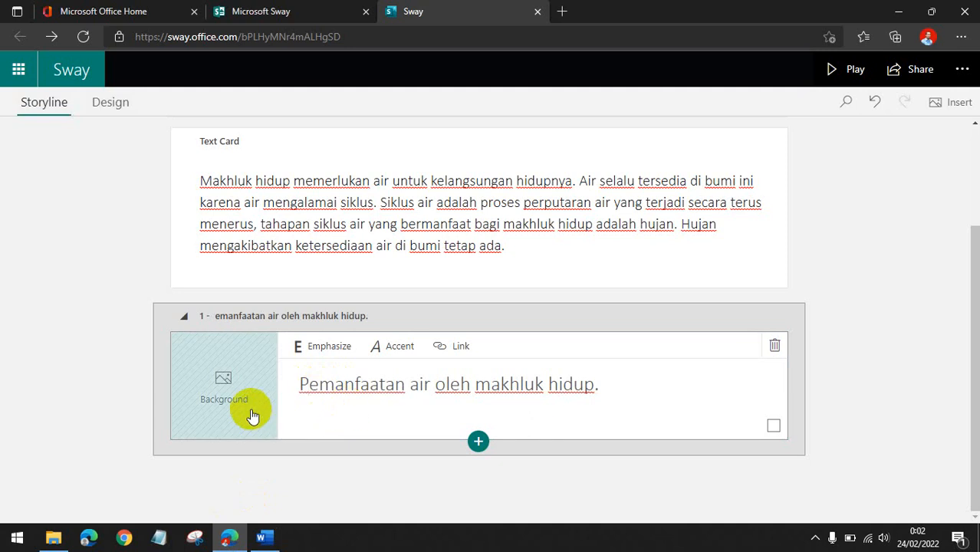
Open image search for the heading card's background and search Bing Images for WATER.
left_click(226, 389)
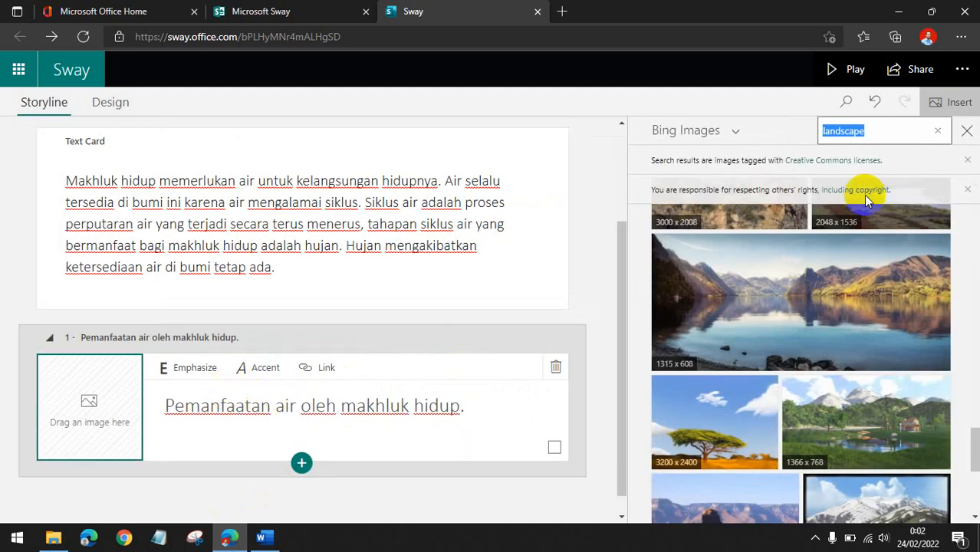
key("BackSpace")
left_click(970, 163)
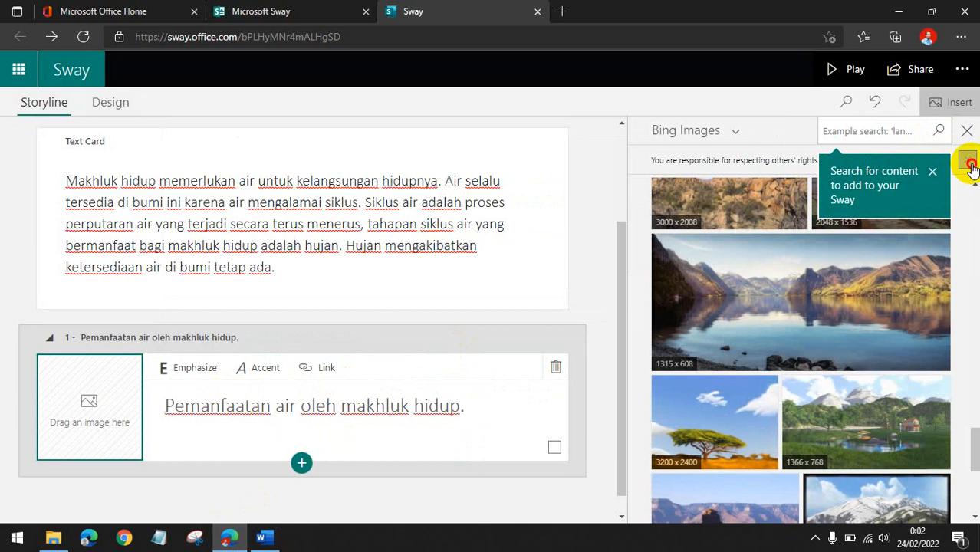
left_click(934, 173)
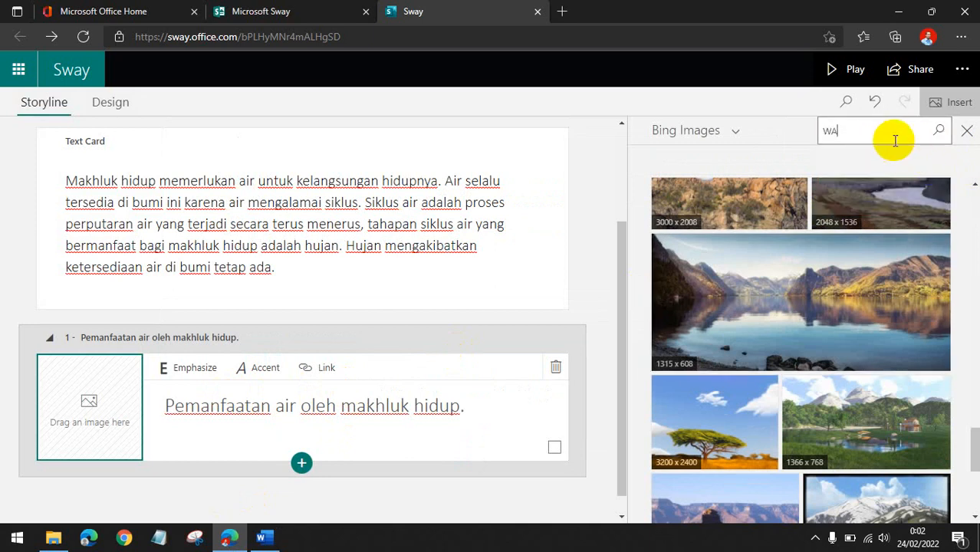
type("WATER")
key("Return")
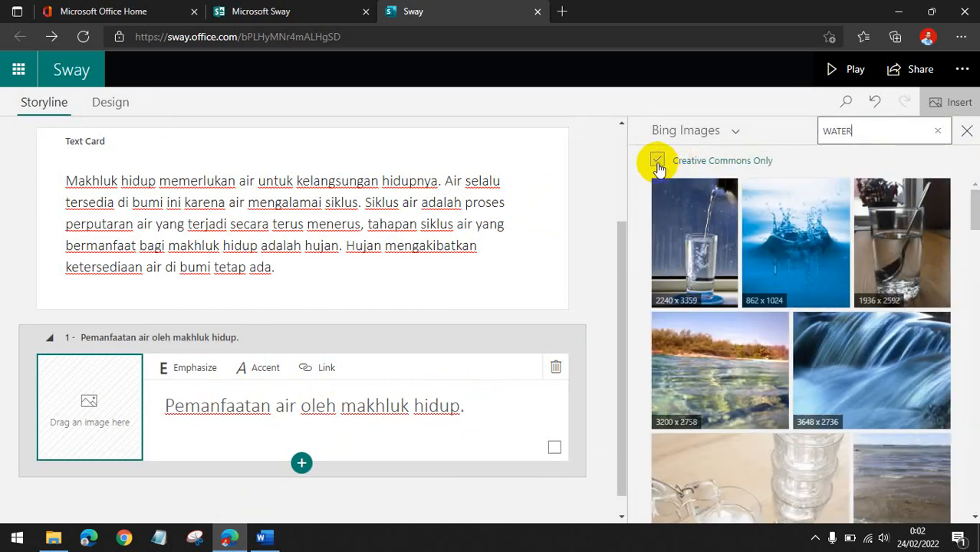
Turn off the Creative Commons Only filter for the WATER image results.
scroll(790, 299, "down", 8)
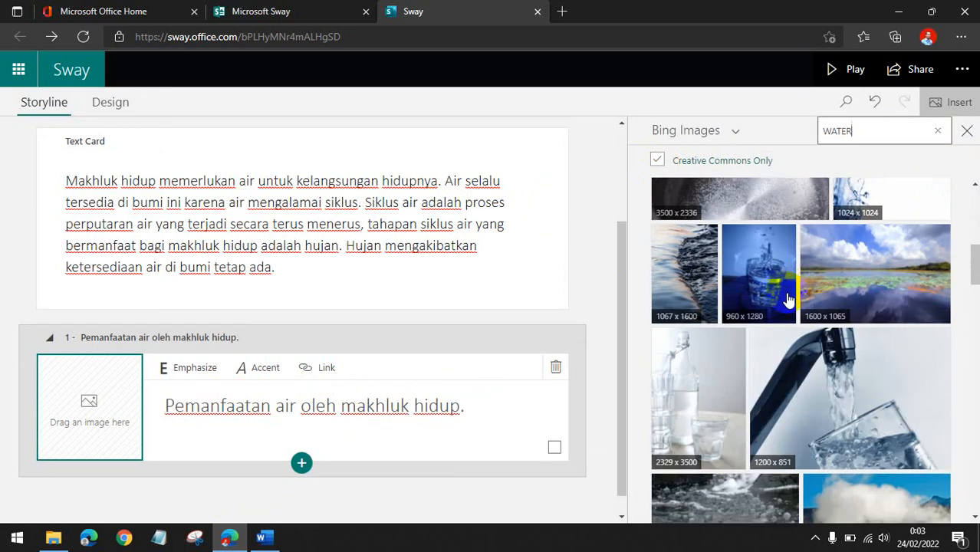
scroll(790, 299, "down", 6)
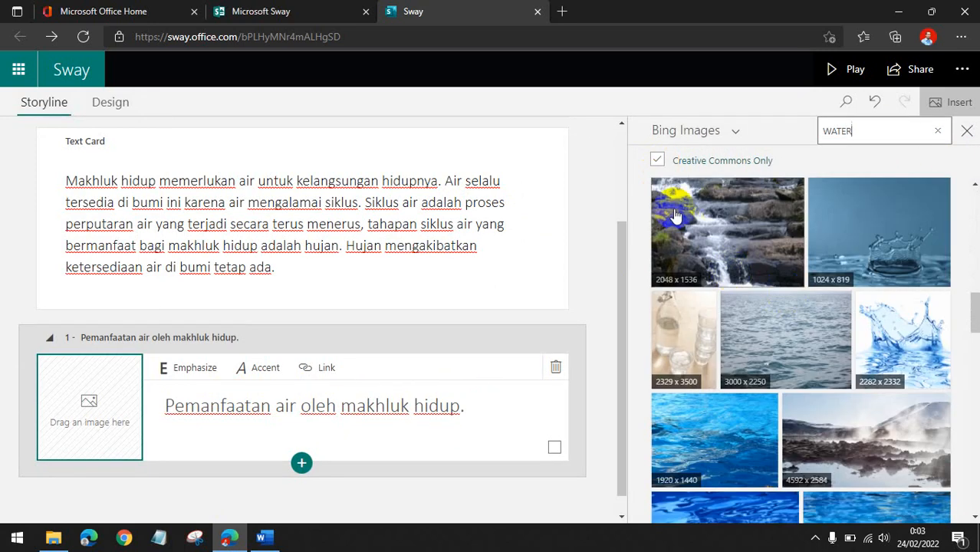
left_click(657, 160)
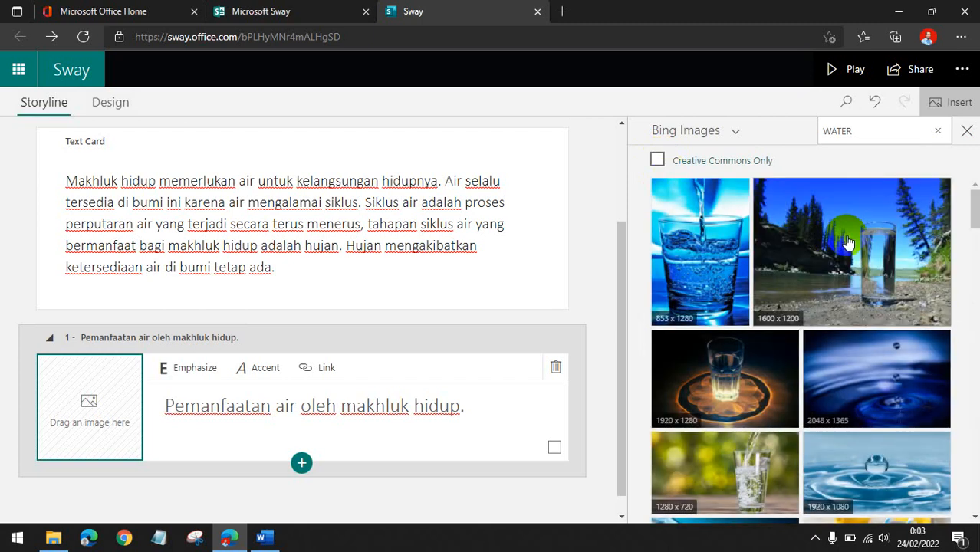
Browse through the WATER image results for a suitable picture.
scroll(848, 242, "down", 5)
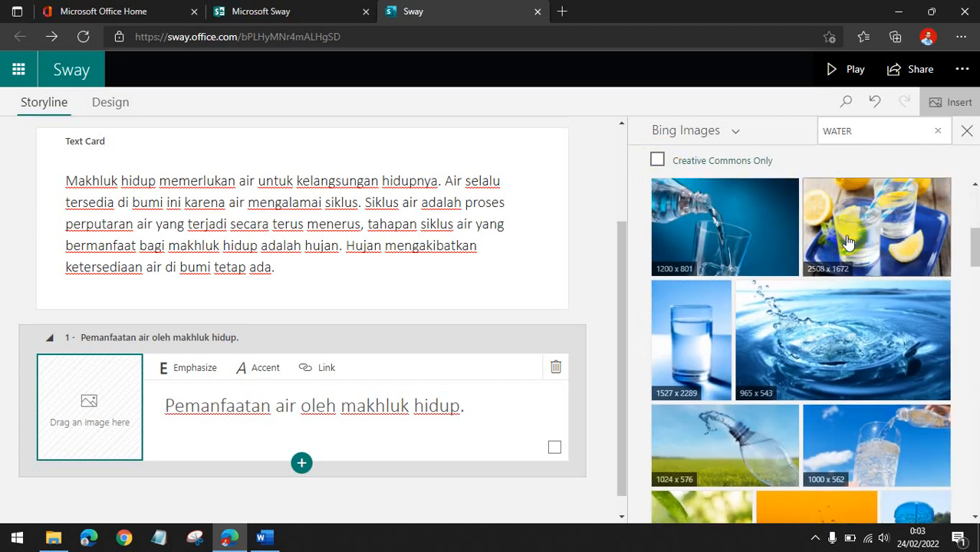
scroll(847, 242, "down", 10)
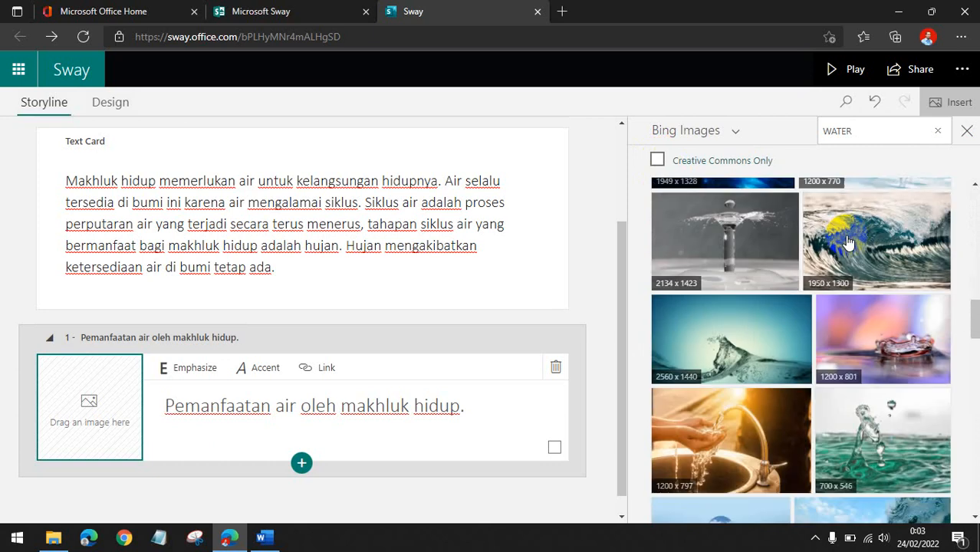
scroll(848, 242, "down", 10)
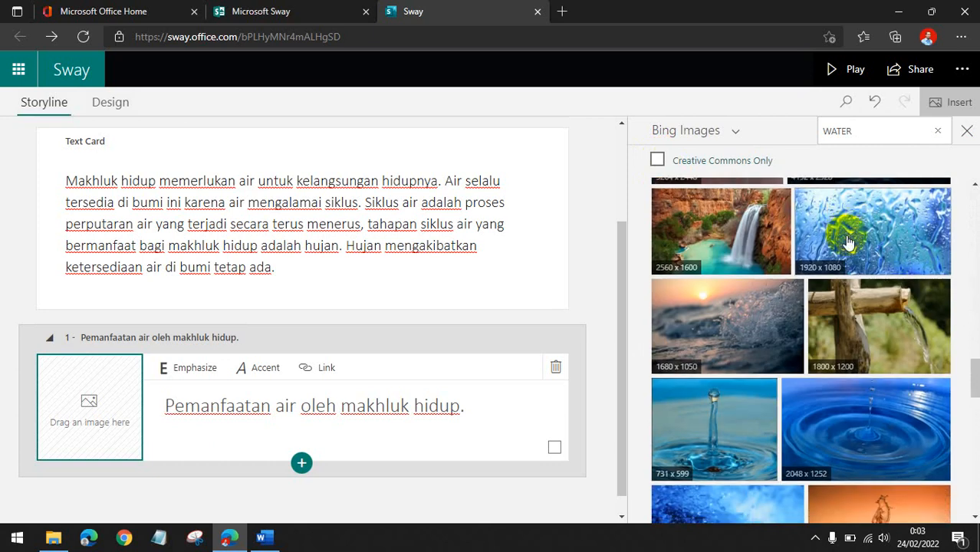
scroll(847, 242, "down", 10)
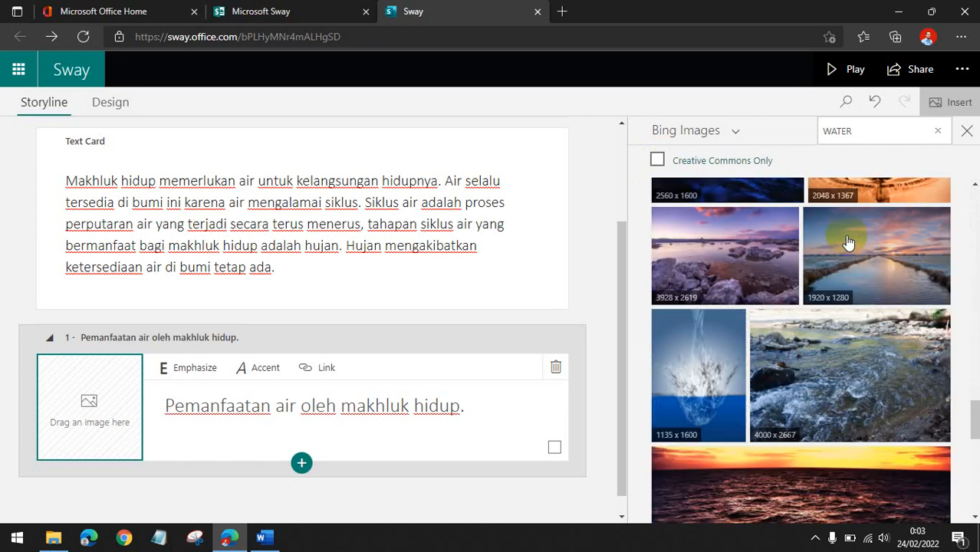
scroll(847, 242, "down", 3)
scroll(848, 242, "down", 3)
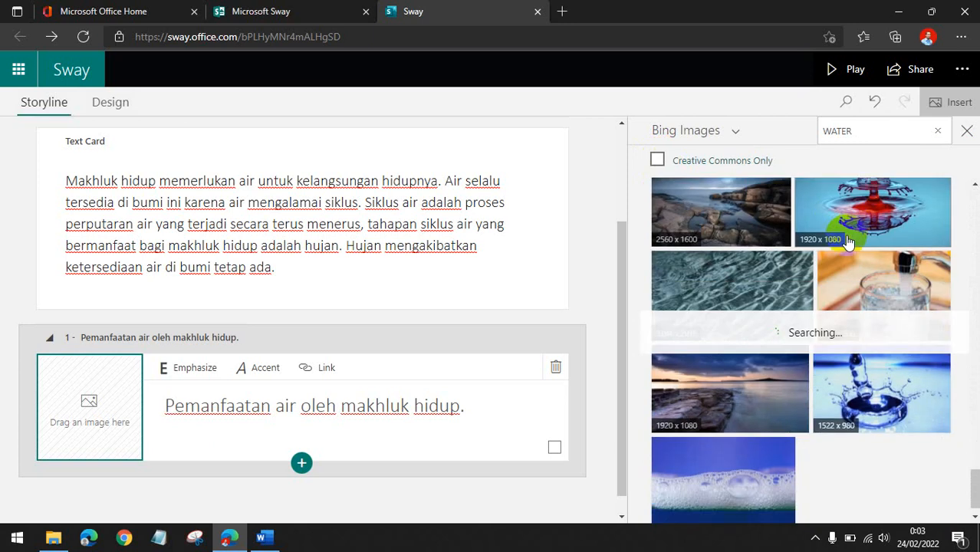
scroll(847, 242, "down", 3)
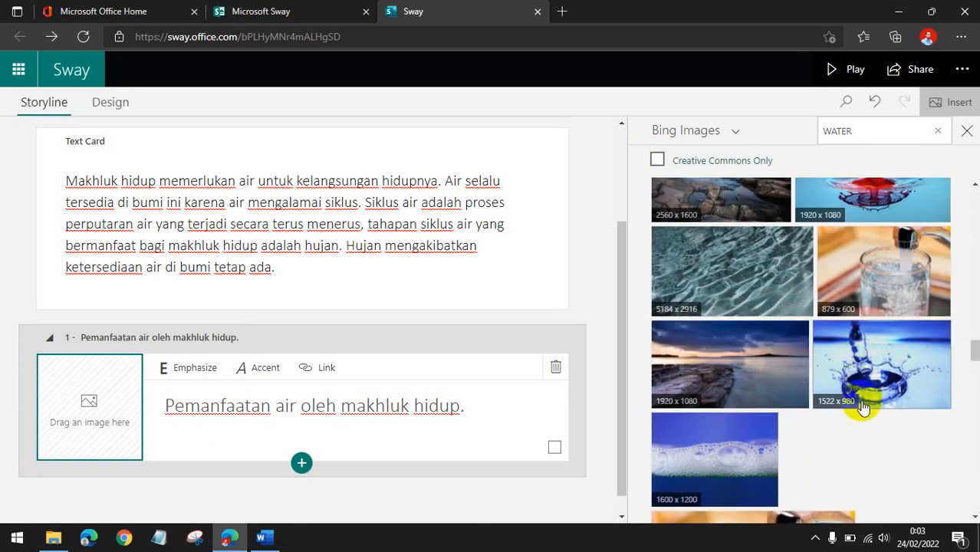
scroll(864, 401, "down", 3)
scroll(863, 401, "up", 1)
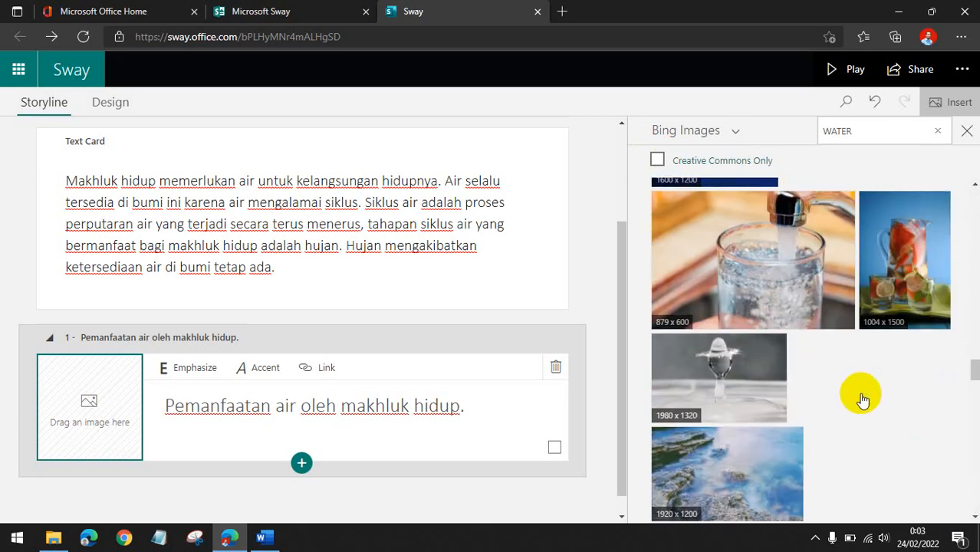
scroll(863, 401, "down", 5)
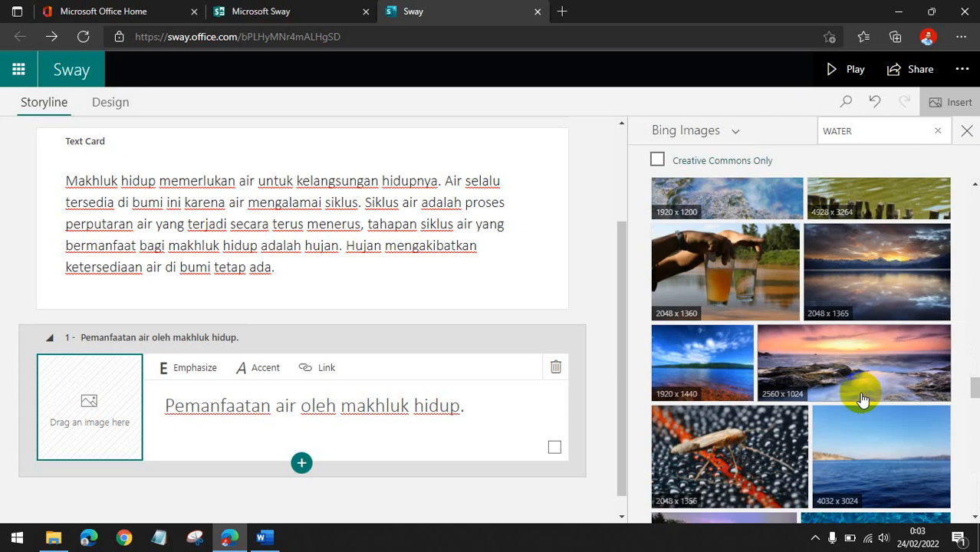
scroll(862, 400, "down", 5)
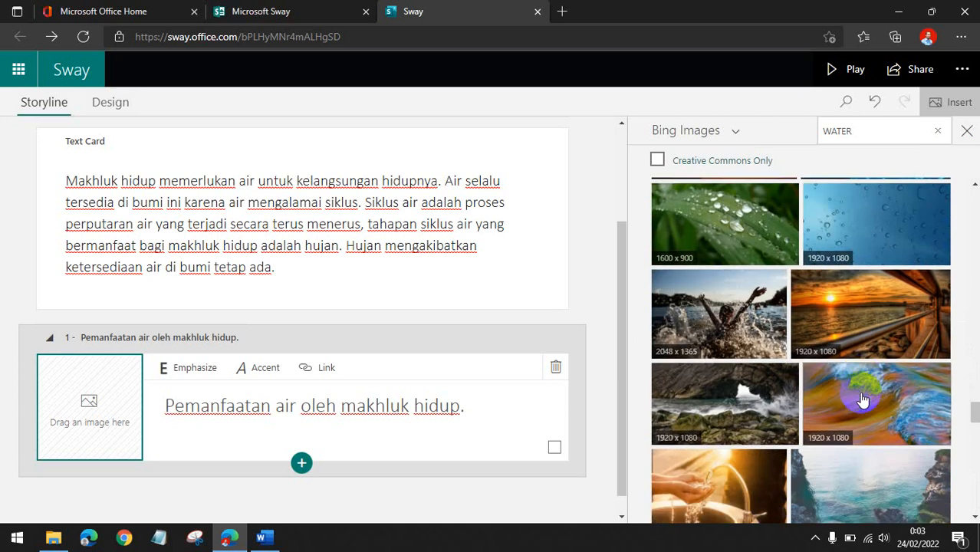
scroll(863, 399, "down", 4)
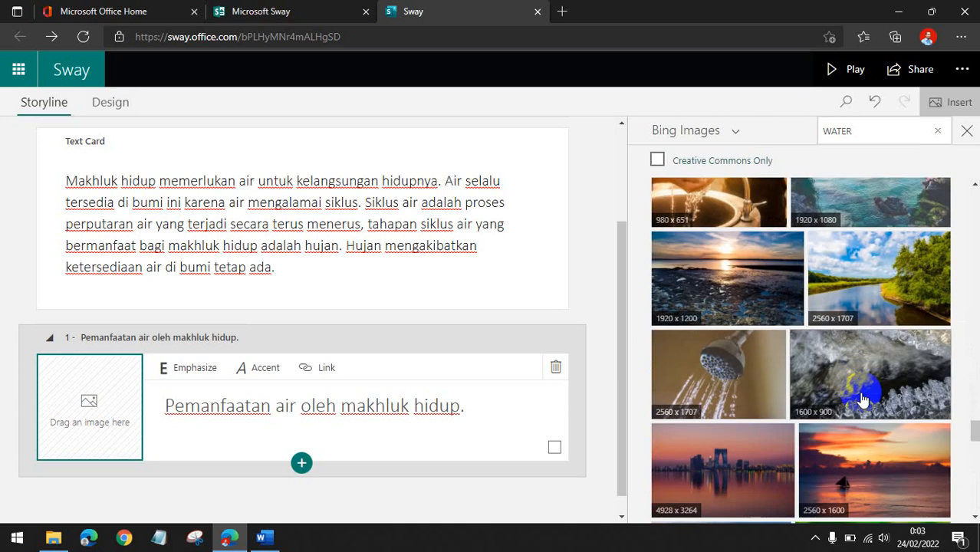
scroll(863, 399, "down", 2)
scroll(863, 399, "down", 3)
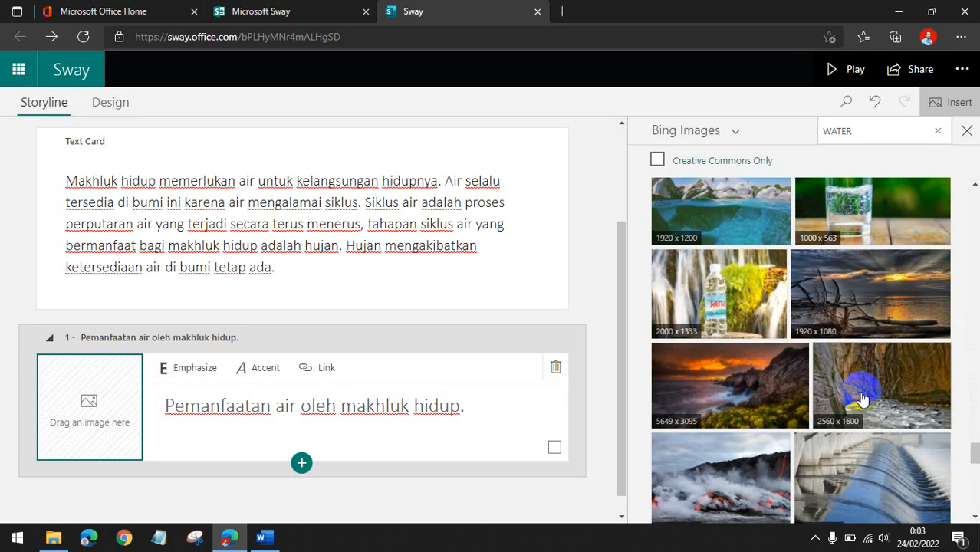
scroll(863, 399, "down", 6)
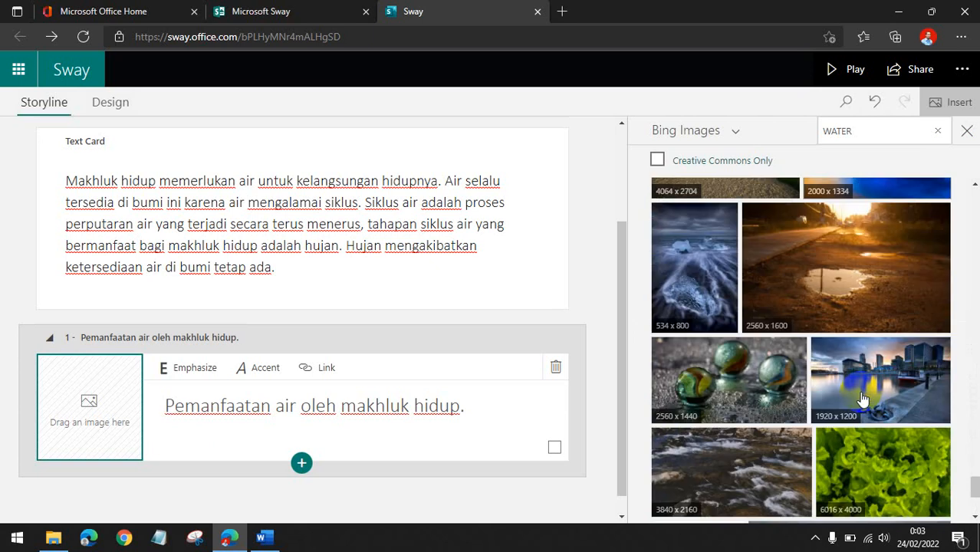
scroll(862, 400, "down", 3)
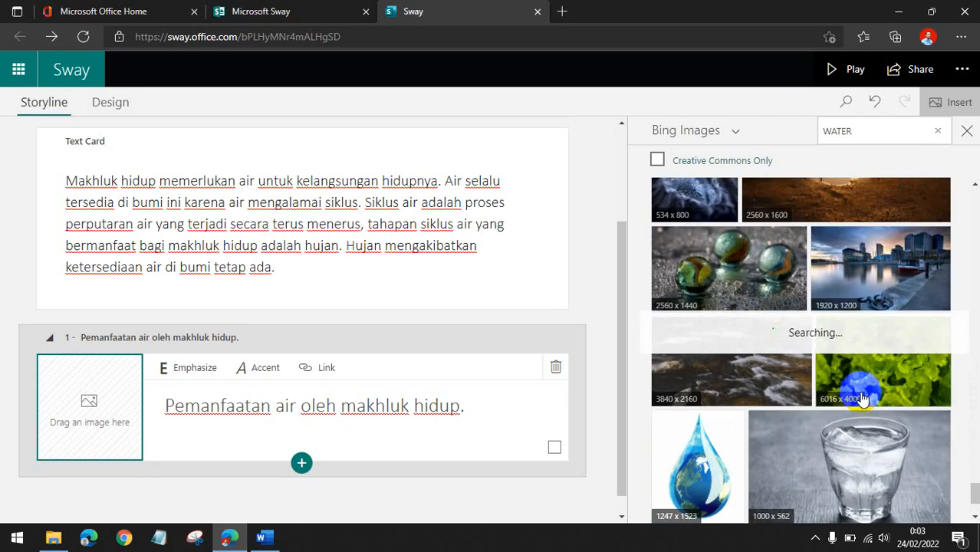
scroll(863, 397, "down", 3)
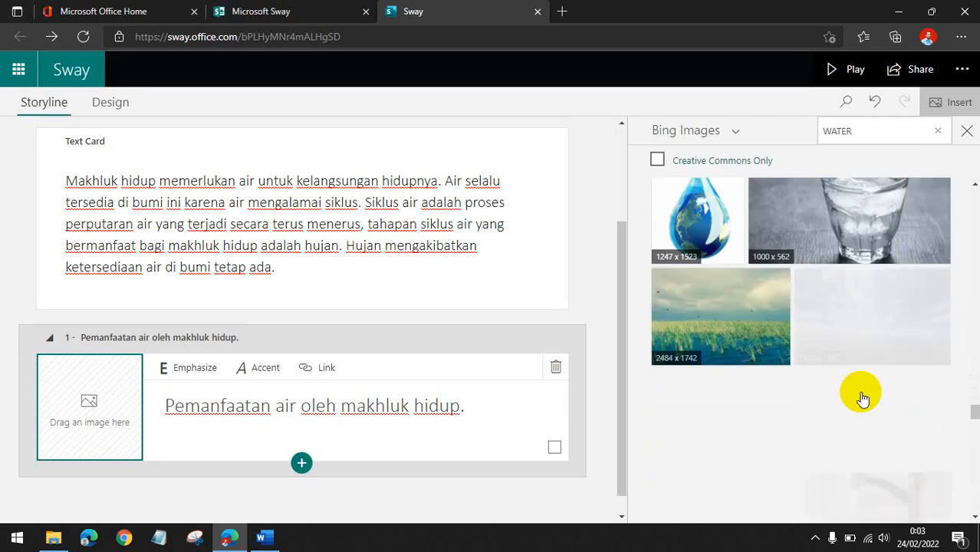
scroll(863, 397, "down", 3)
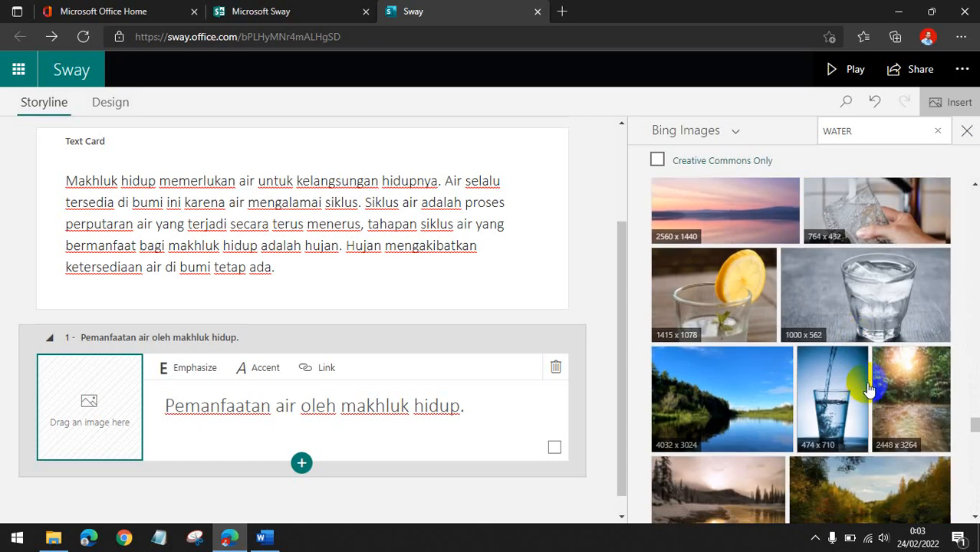
scroll(832, 350, "down", 2)
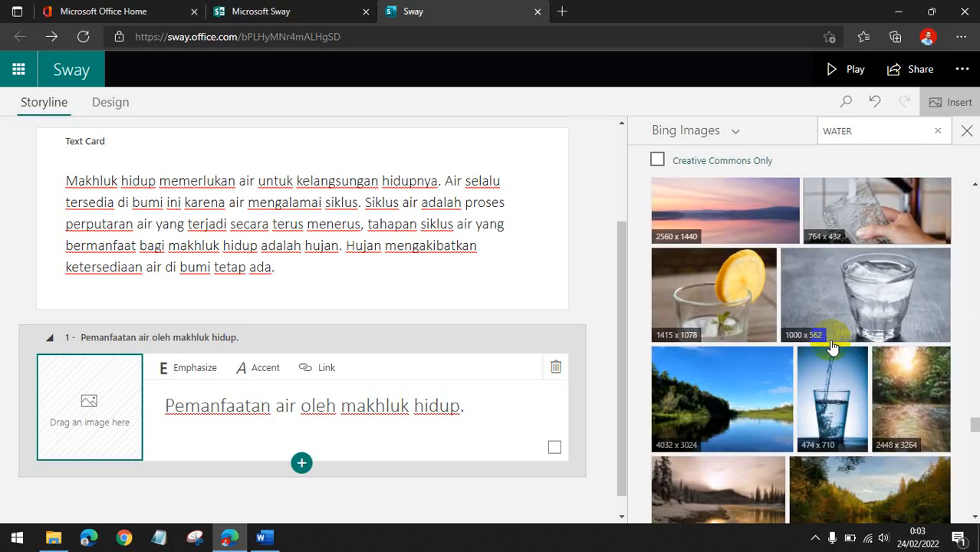
Select the photo of a glass filling under a tap, add it as the heading card's background, and close the image pane.
scroll(832, 350, "up", 2)
left_click(848, 315)
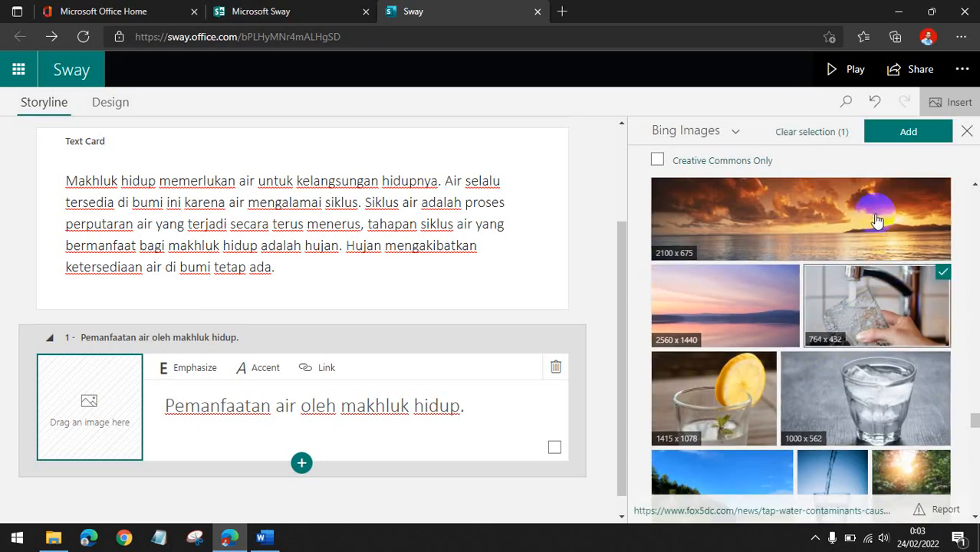
left_click(884, 138)
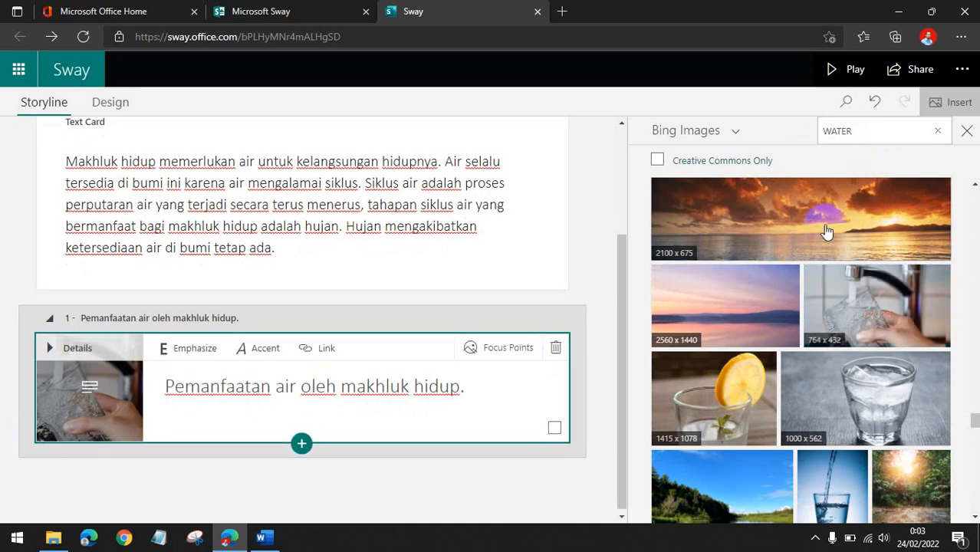
left_click(967, 131)
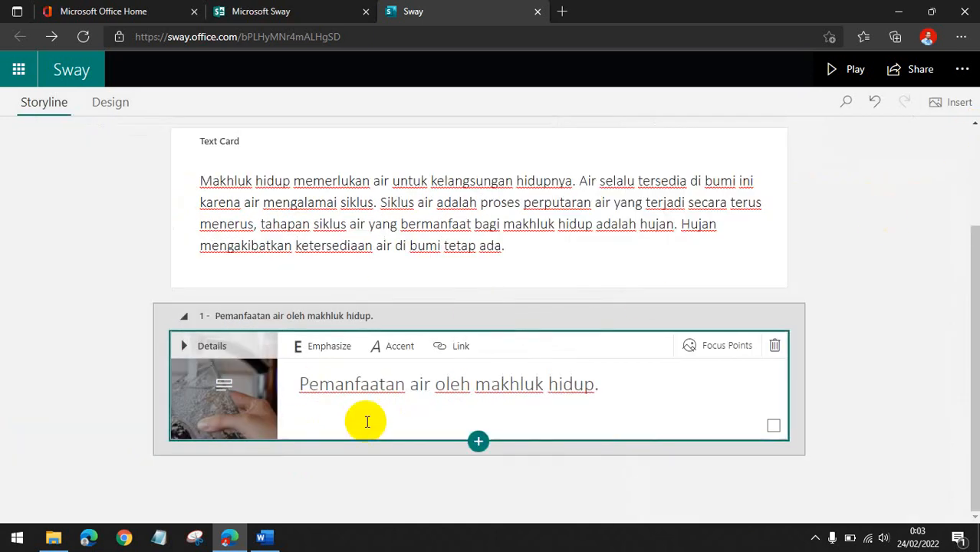
Preview the Sway in Play mode, scroll through the cards, and return to editing.
left_click(642, 392)
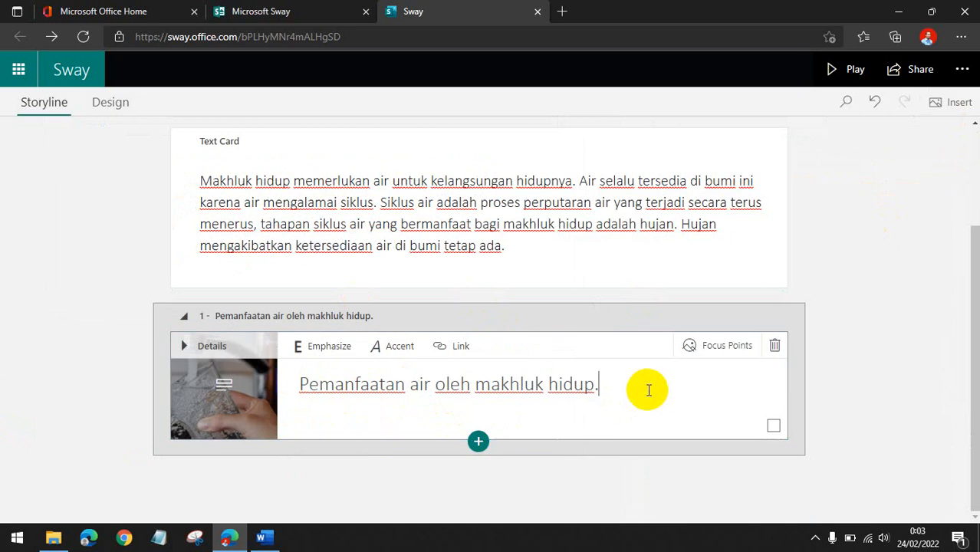
left_click(846, 69)
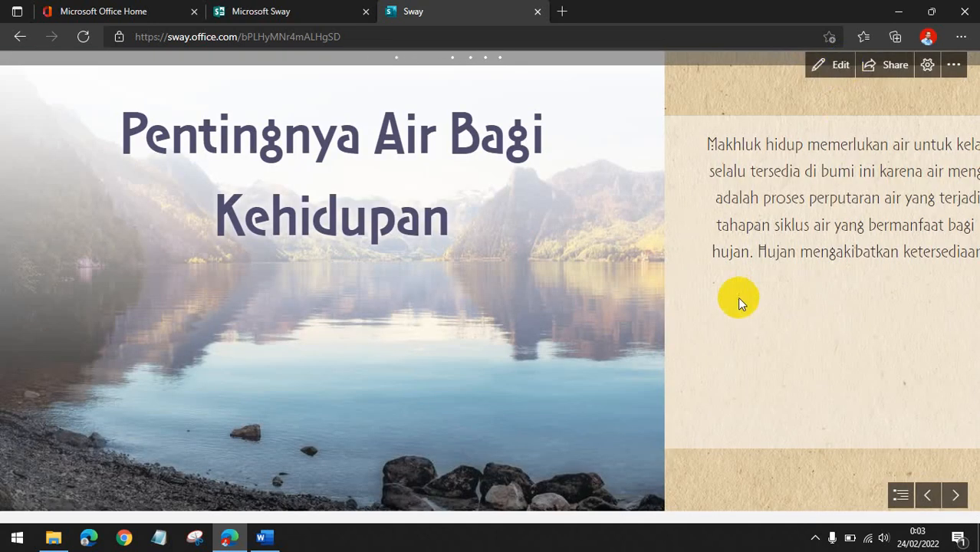
scroll(739, 300, "down", 5)
scroll(739, 305, "down", 2)
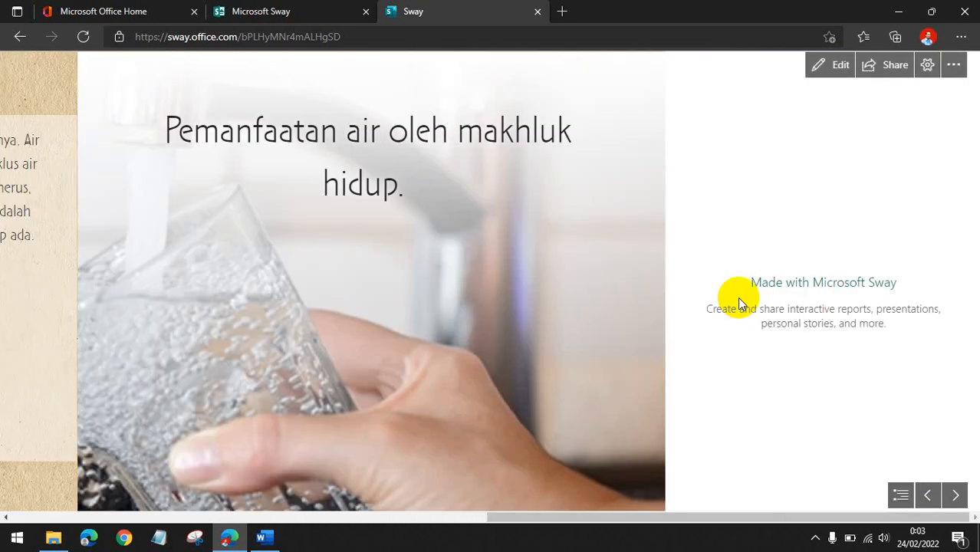
scroll(443, 354, "up", 4)
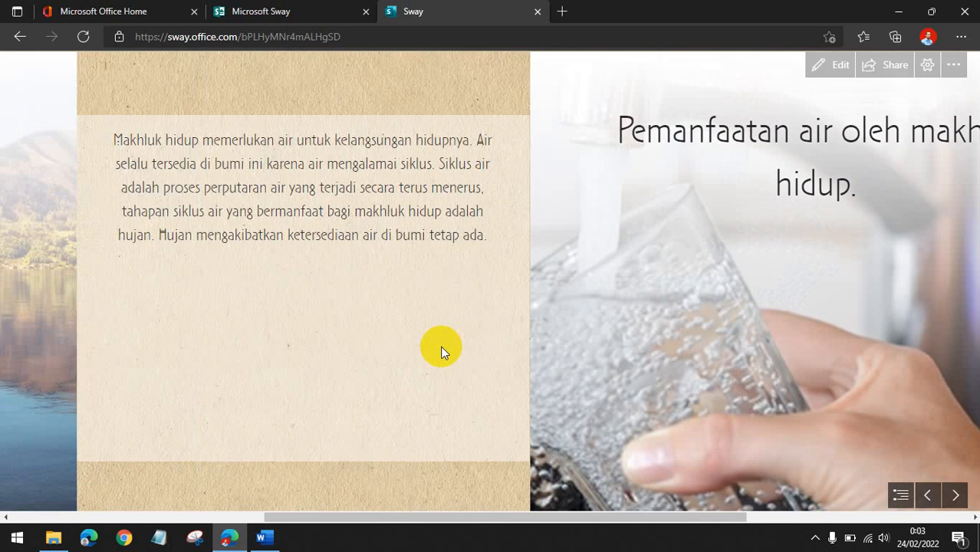
scroll(442, 354, "down", 4)
left_click(828, 70)
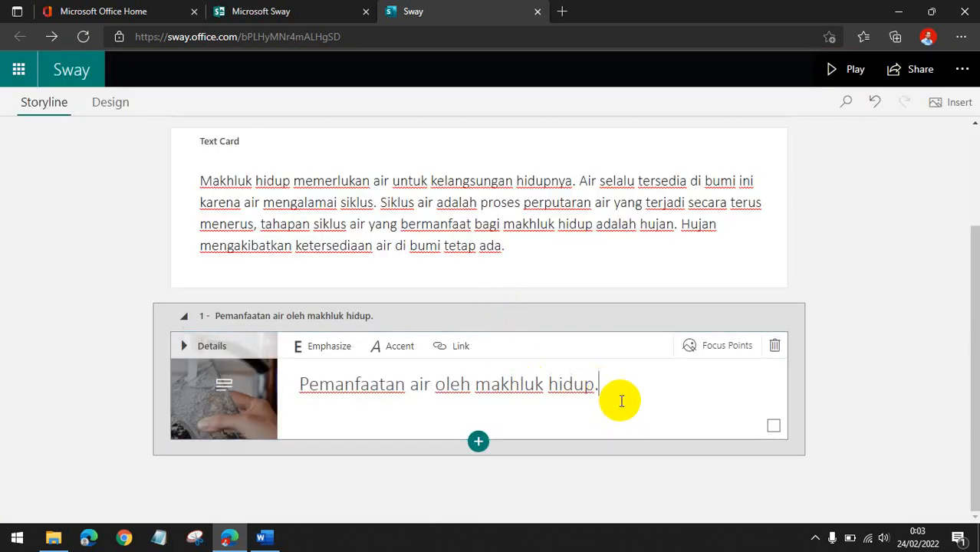
Open the heading image's Focus Points panel, review the layout previews, and close it.
left_click(705, 347)
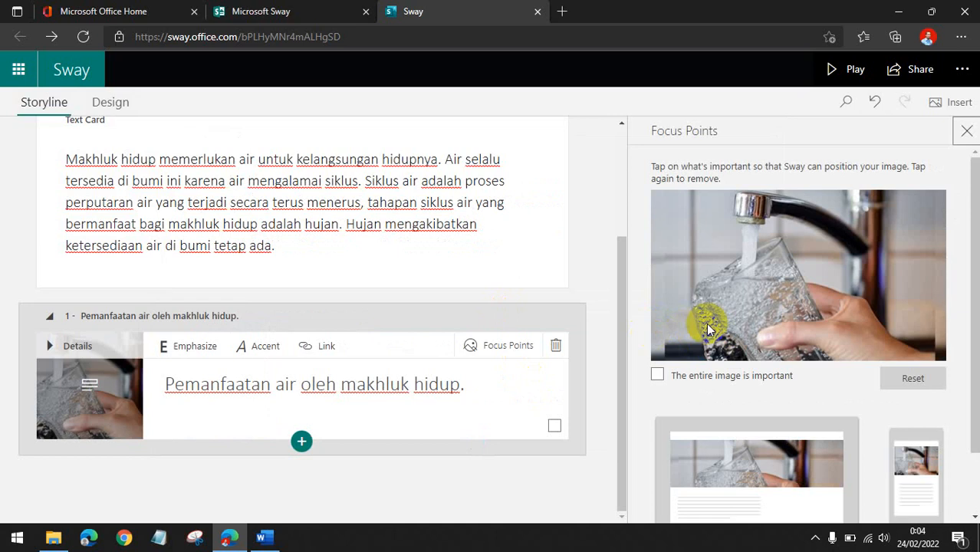
scroll(713, 330, "down", 1)
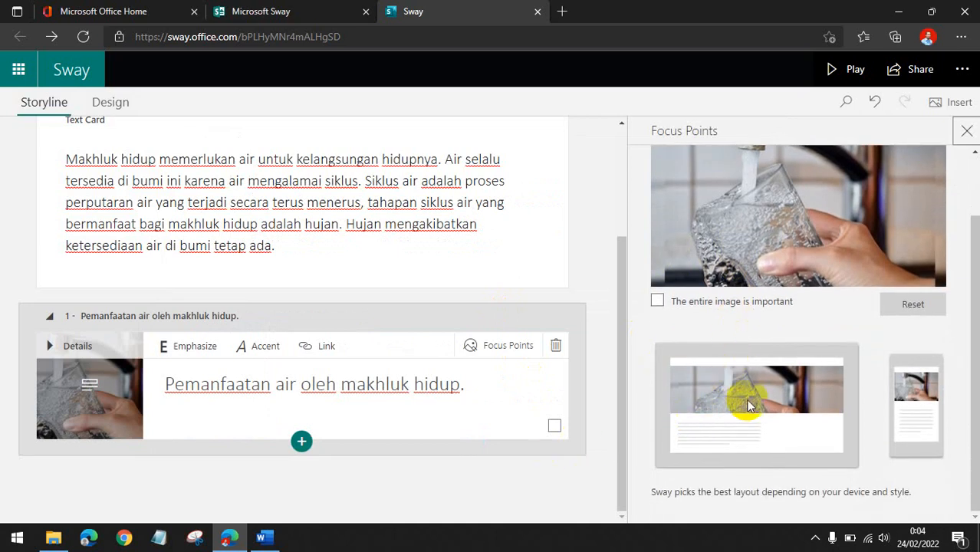
scroll(690, 383, "up", 1)
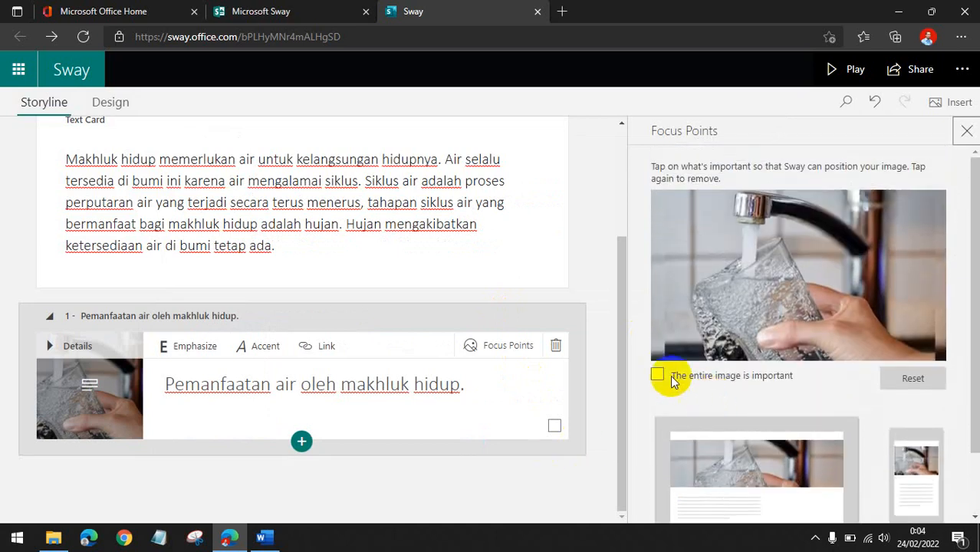
left_click(968, 135)
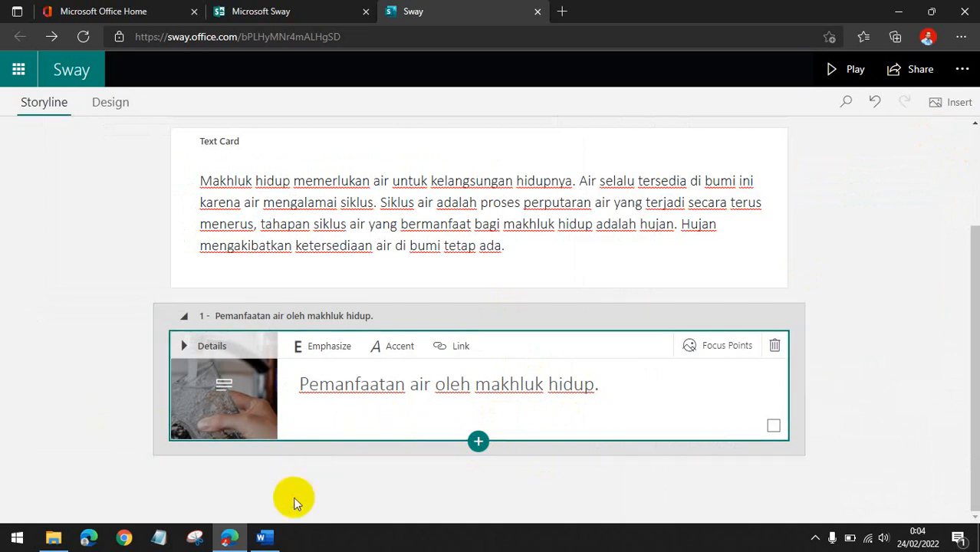
Add a new text card below the heading card about water use by living things.
left_click(479, 443)
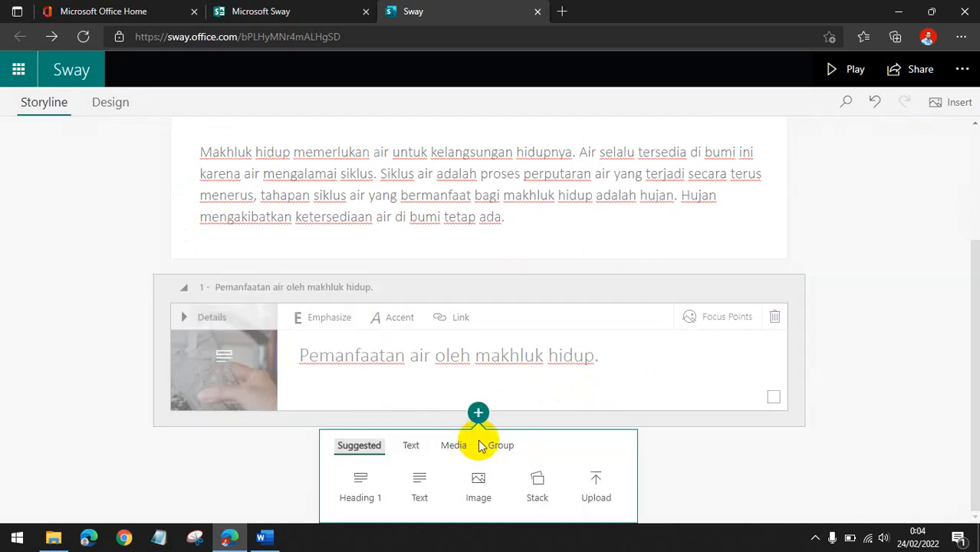
left_click(416, 486)
left_click(280, 388)
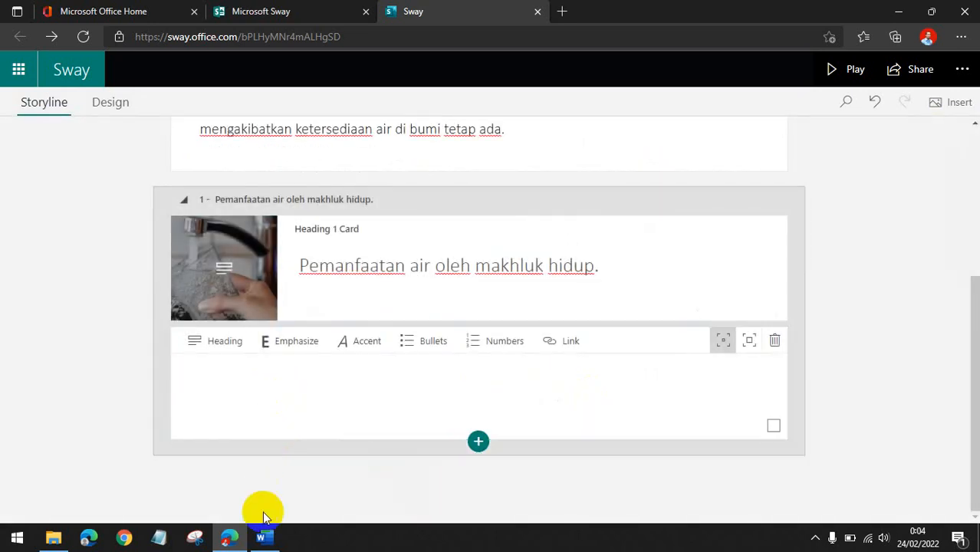
Copy the five-item numbered list of water uses from the Word document and paste it into the new text card.
left_click(265, 537)
left_click_drag(310, 283, 191, 284)
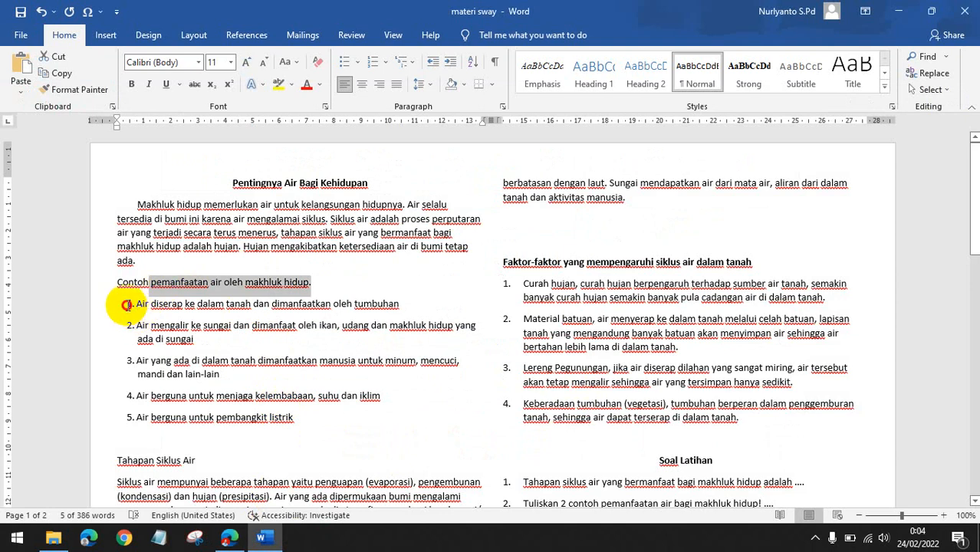
left_click(127, 304)
left_click_drag(293, 418, 129, 304)
key("ctrl+c")
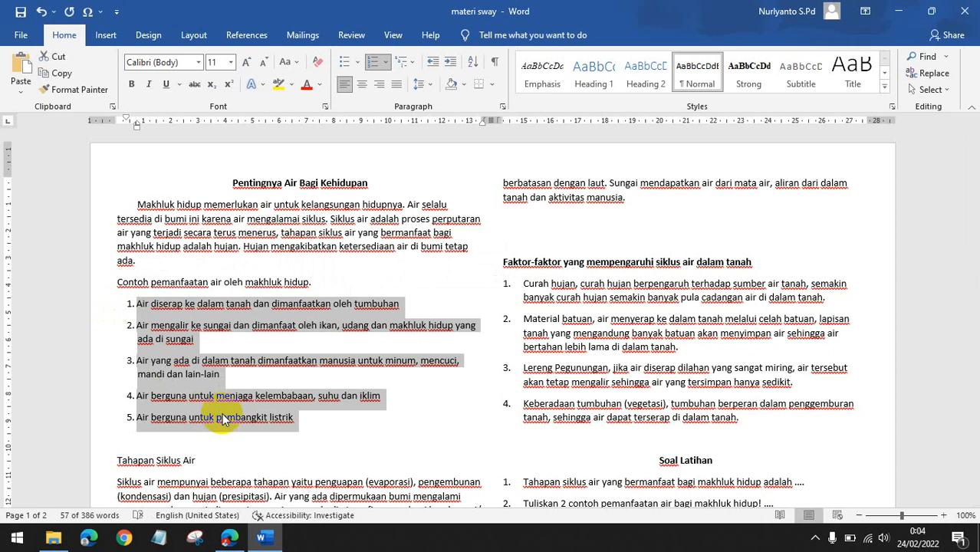
left_click(230, 537)
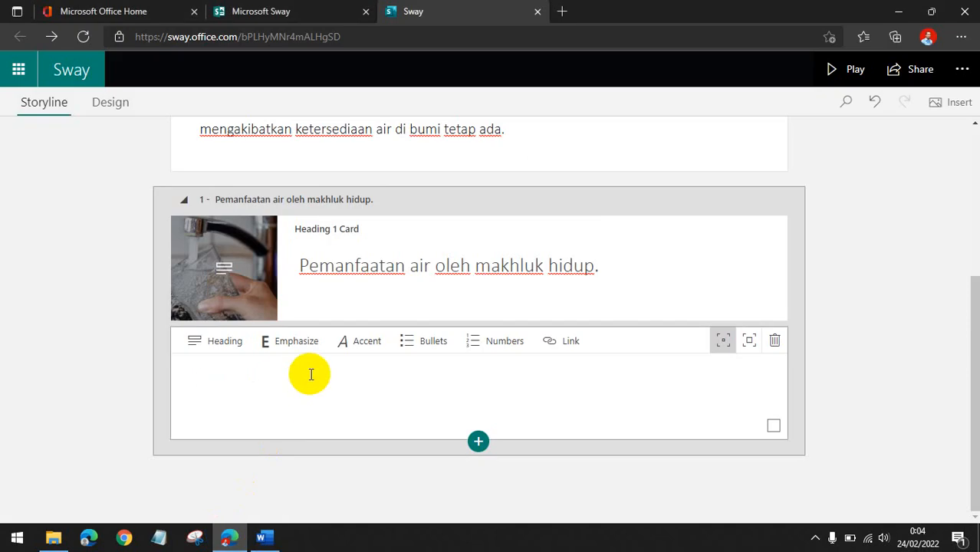
key("ctrl+v")
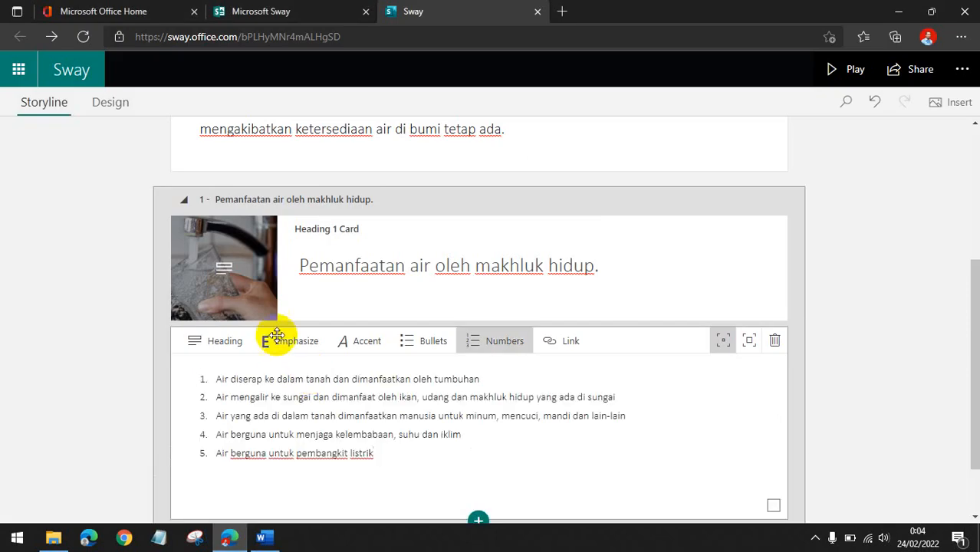
Raise the list card's emphasis to the larger card size.
scroll(195, 262, "up", 1)
scroll(130, 382, "down", 3)
left_click(77, 374)
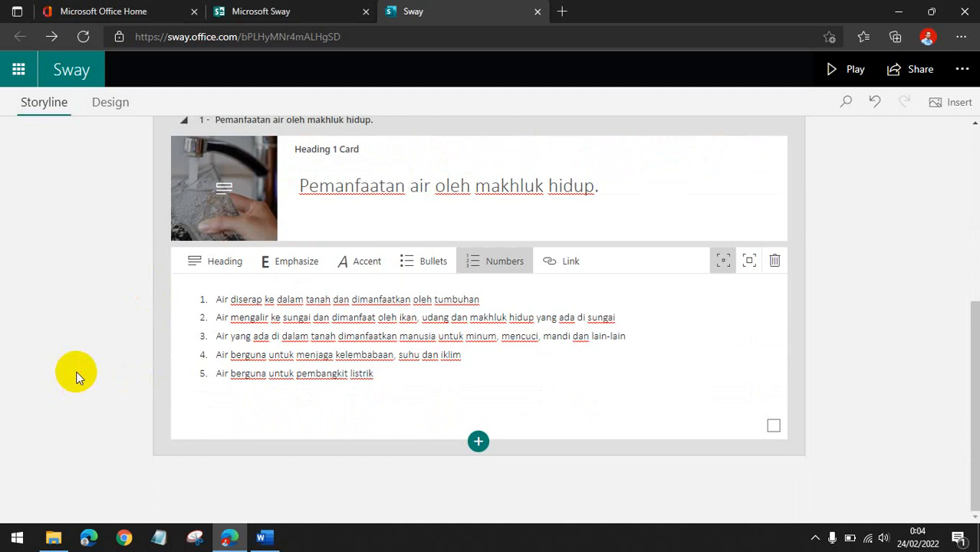
left_click(750, 261)
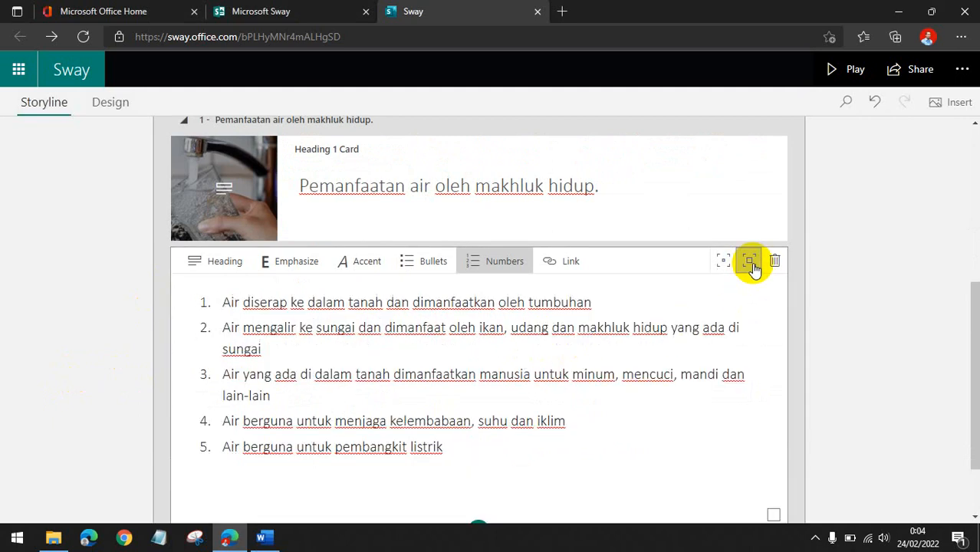
left_click(514, 374)
scroll(502, 387, "down", 1)
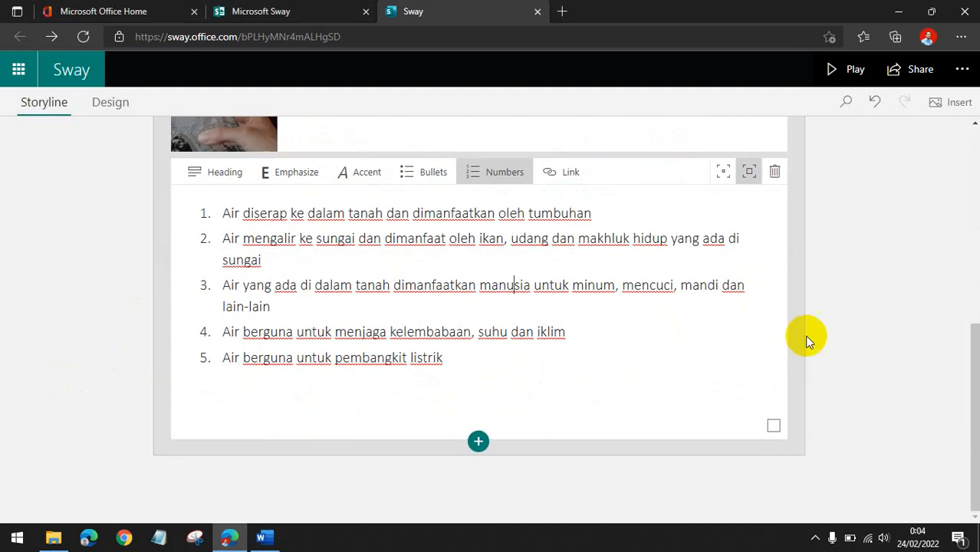
Preview the Sway in Play mode, scroll to the numbered list card, and return to editing.
left_click(851, 70)
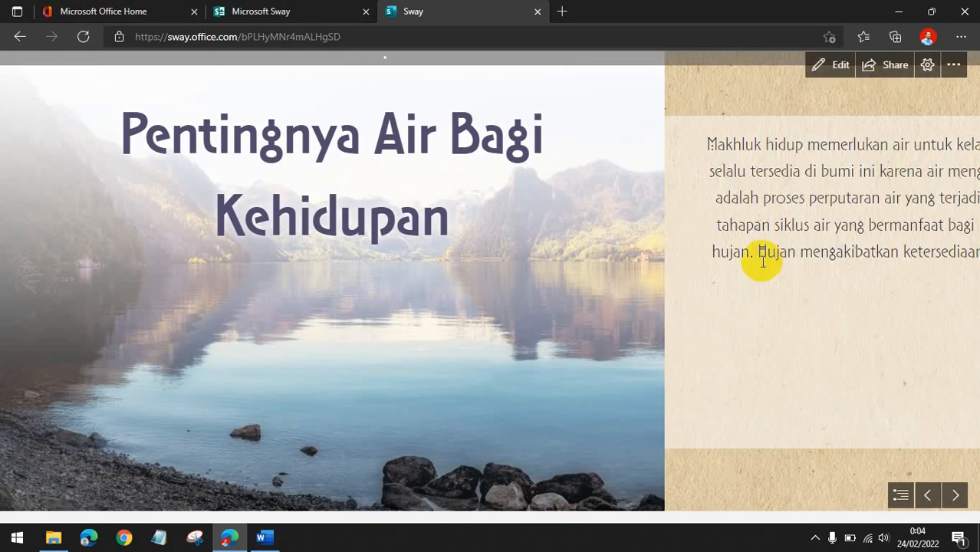
scroll(826, 301, "down", 10)
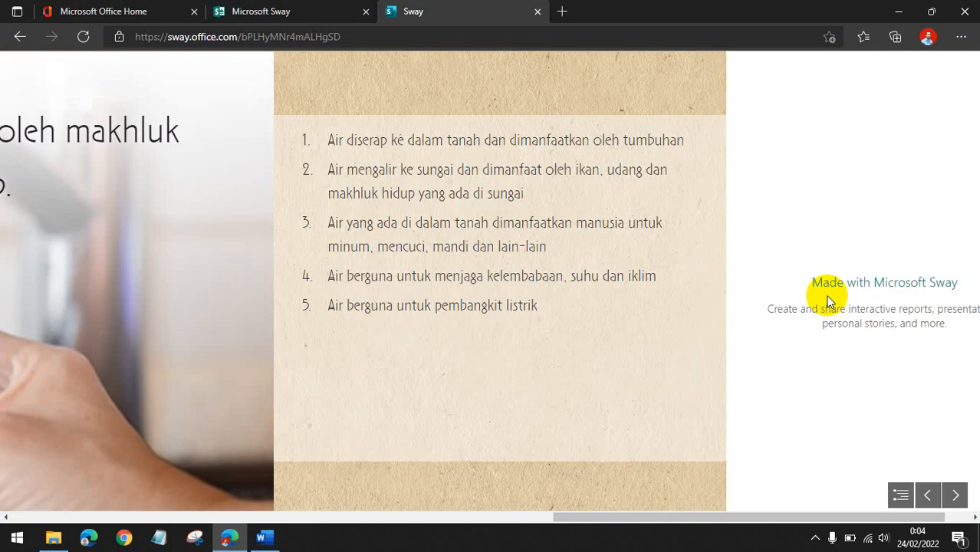
scroll(414, 208, "down", 1)
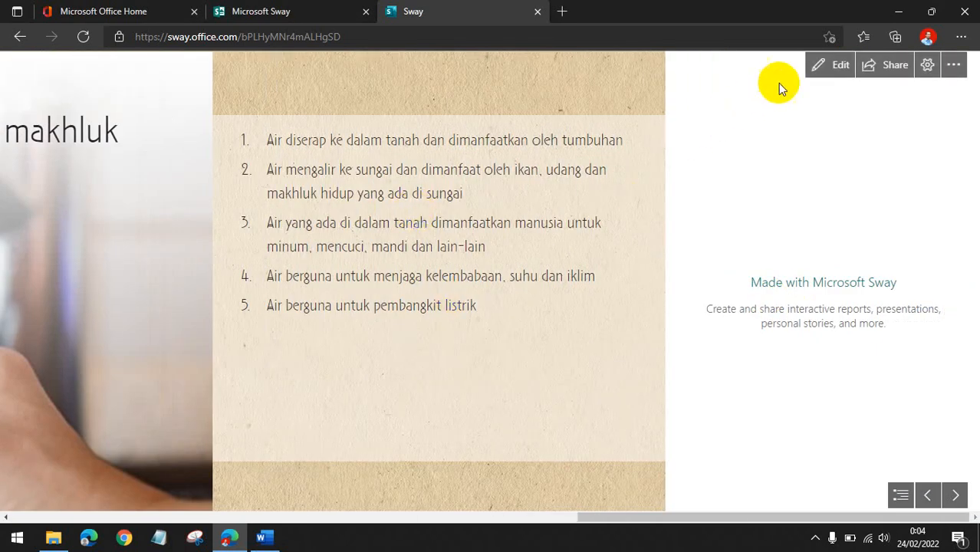
left_click(817, 63)
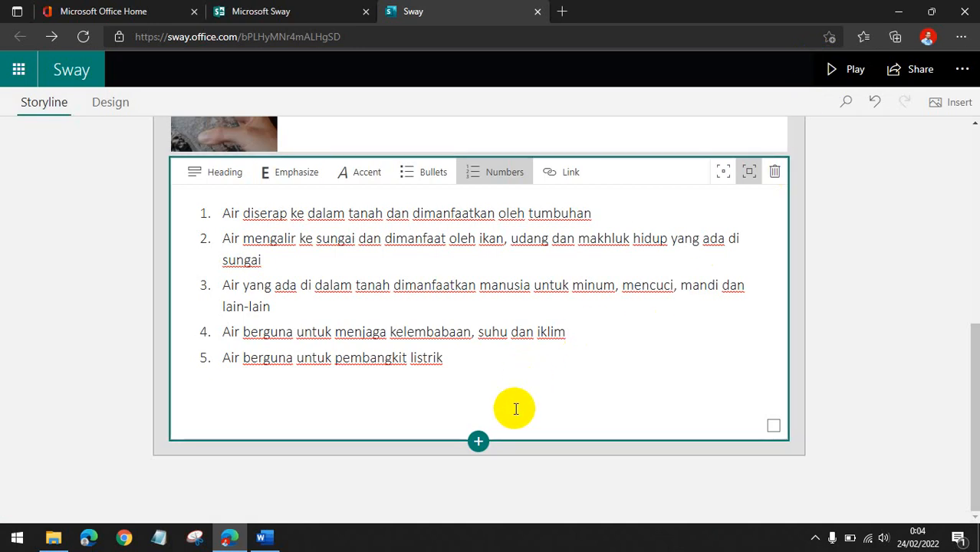
Insert a Grid group after the numbered list card.
left_click(477, 441)
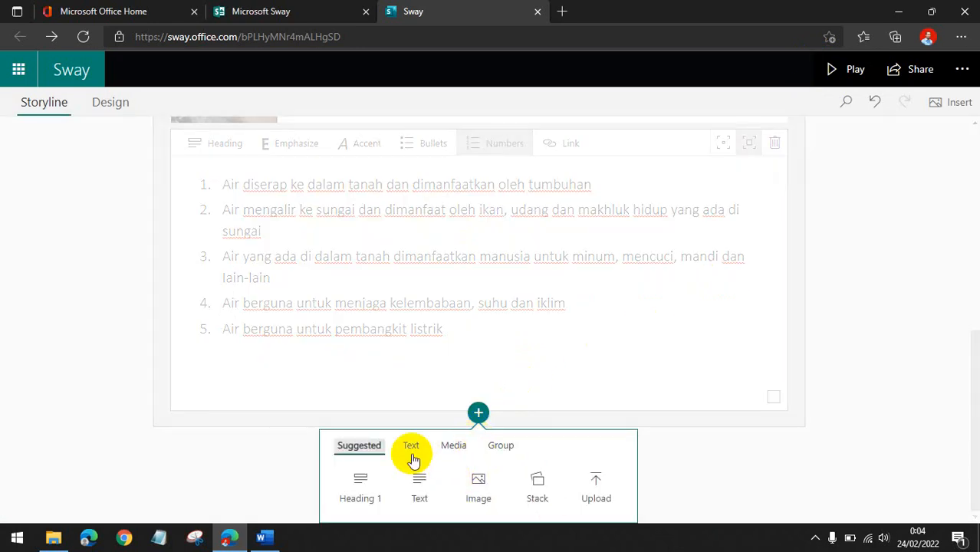
left_click(454, 446)
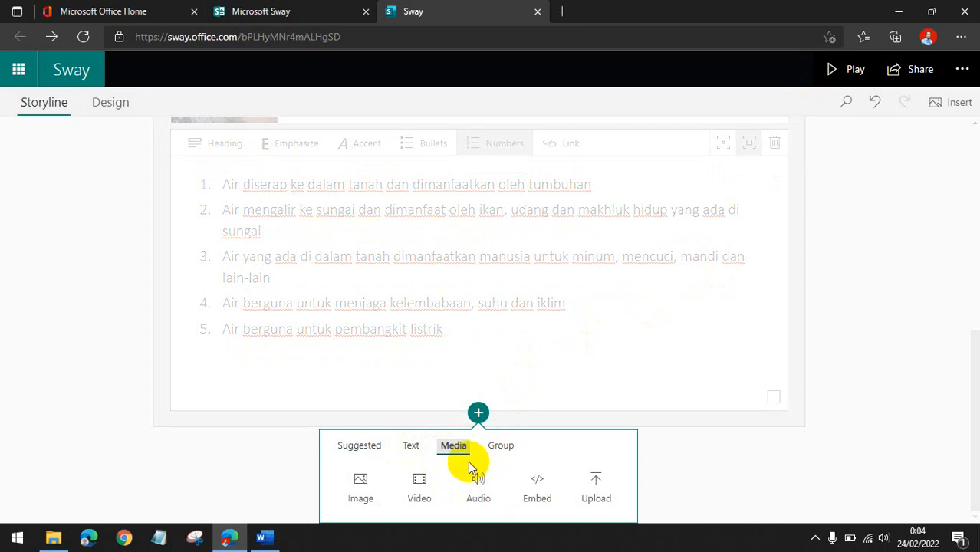
left_click(499, 451)
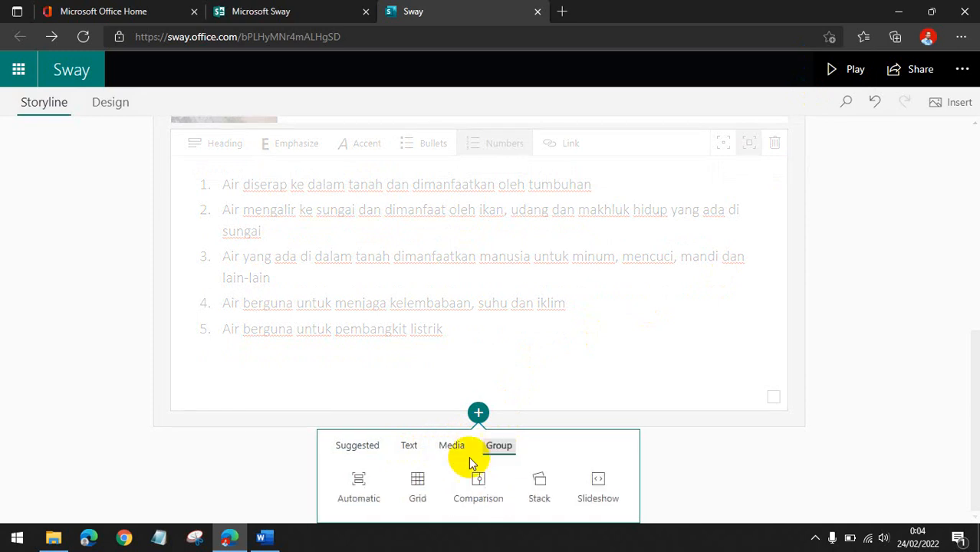
left_click(418, 493)
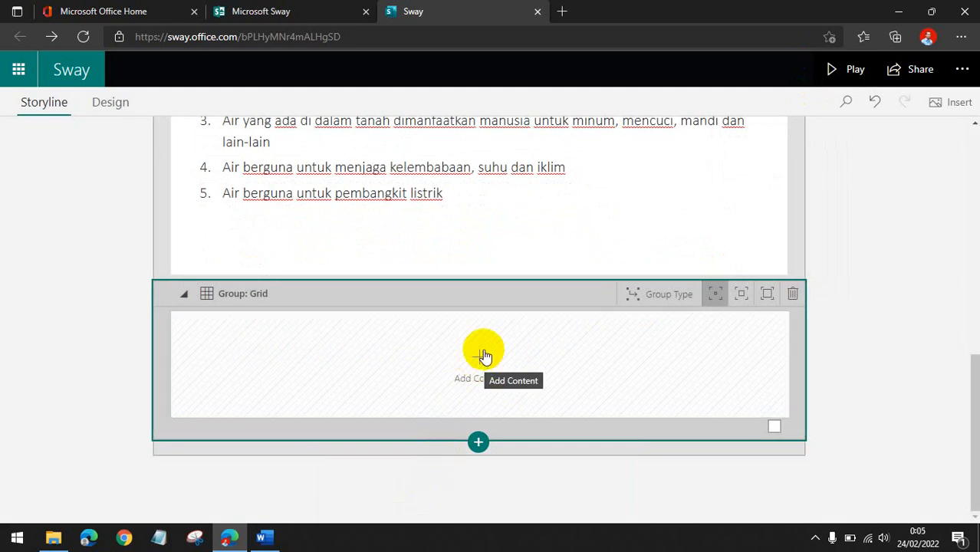
Add an image card inside the grid group.
left_click(484, 356)
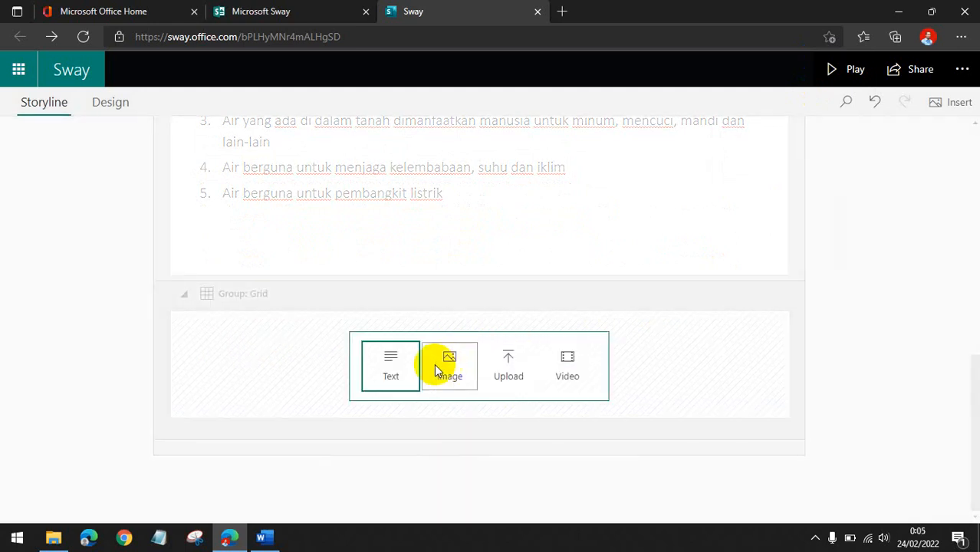
left_click(448, 367)
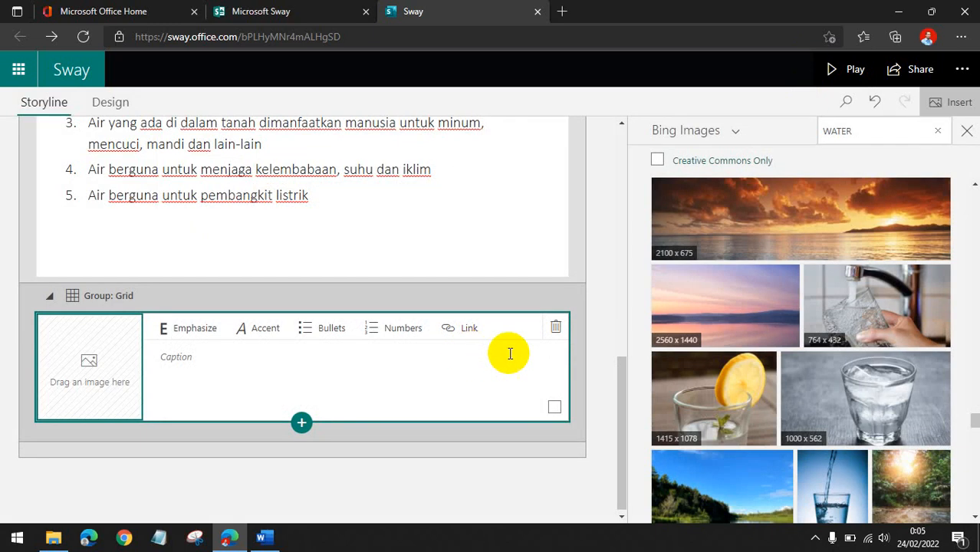
scroll(755, 405, "down", 3)
scroll(780, 383, "up", 4)
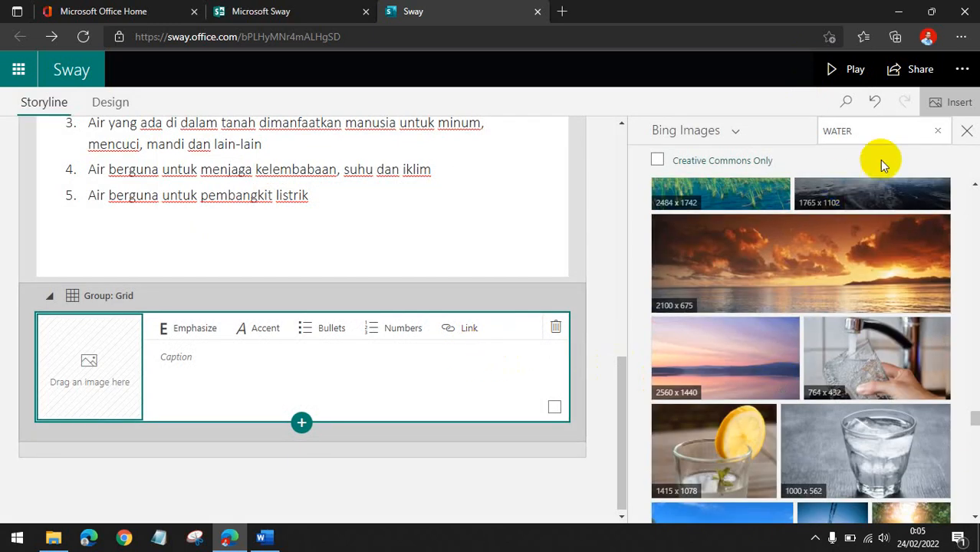
Search Bing Images for TUMBUHAN and browse the plant results.
left_click(936, 130)
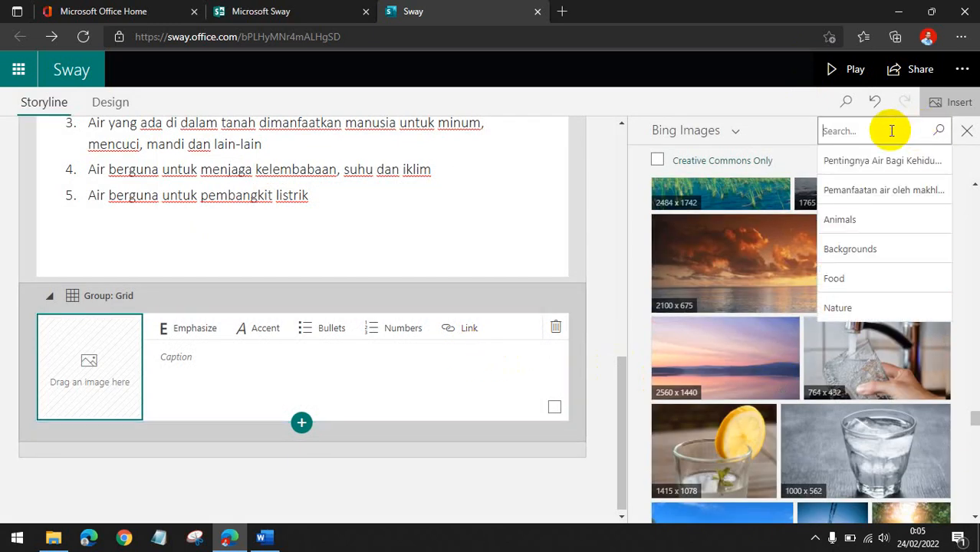
scroll(394, 201, "up", 3)
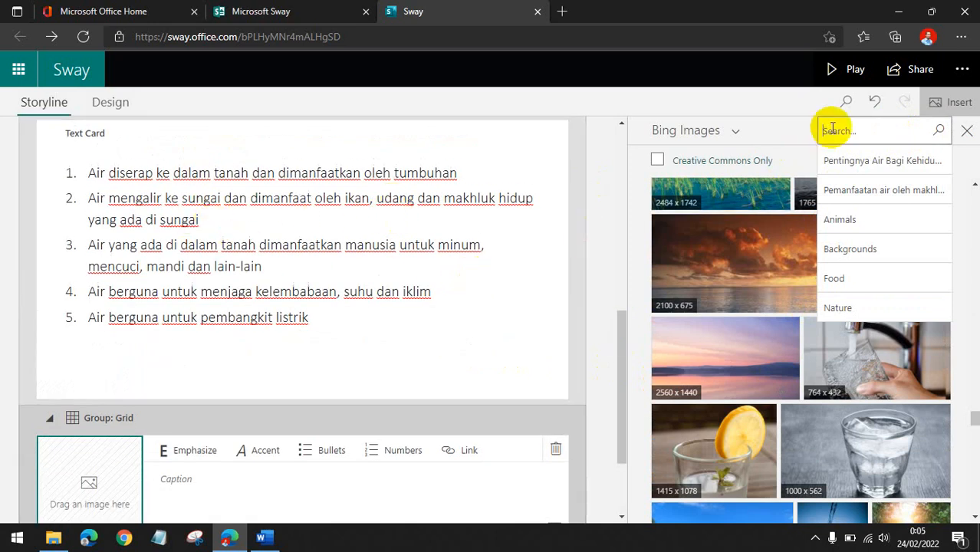
type("TUMBUHAN")
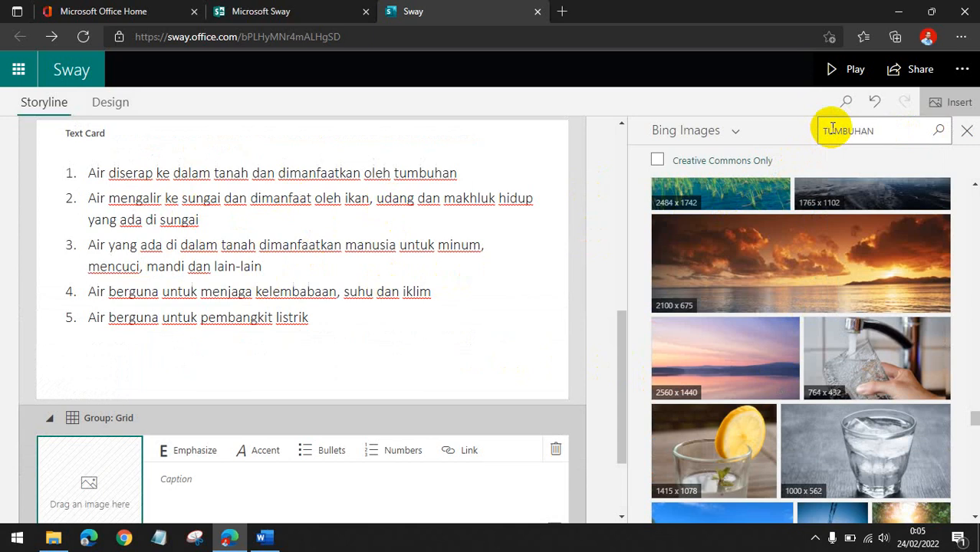
key("Return")
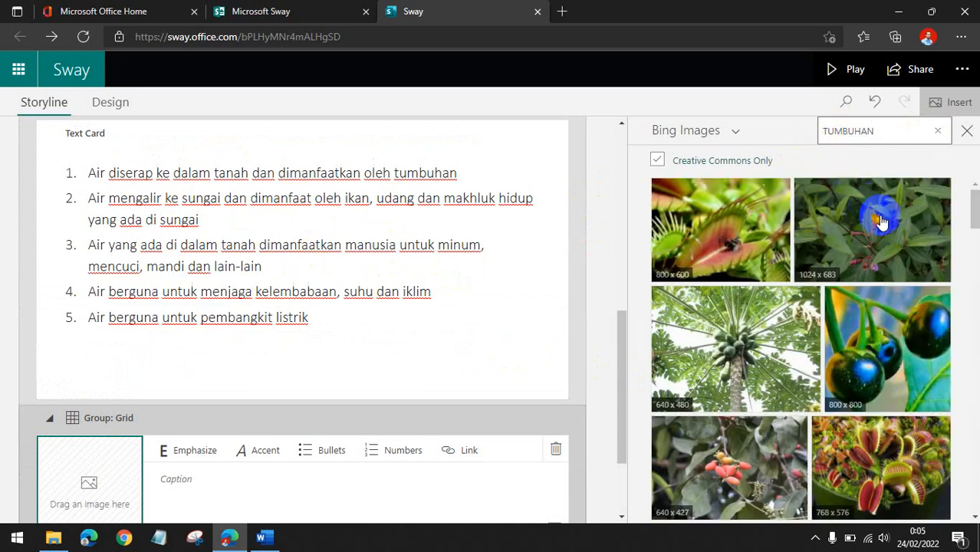
scroll(883, 247, "down", 2)
scroll(886, 249, "down", 10)
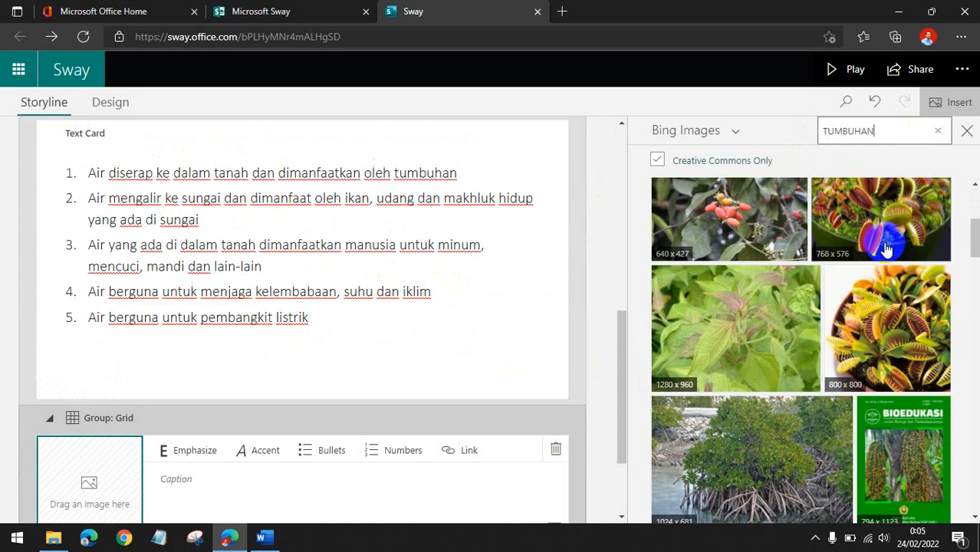
scroll(885, 249, "down", 2)
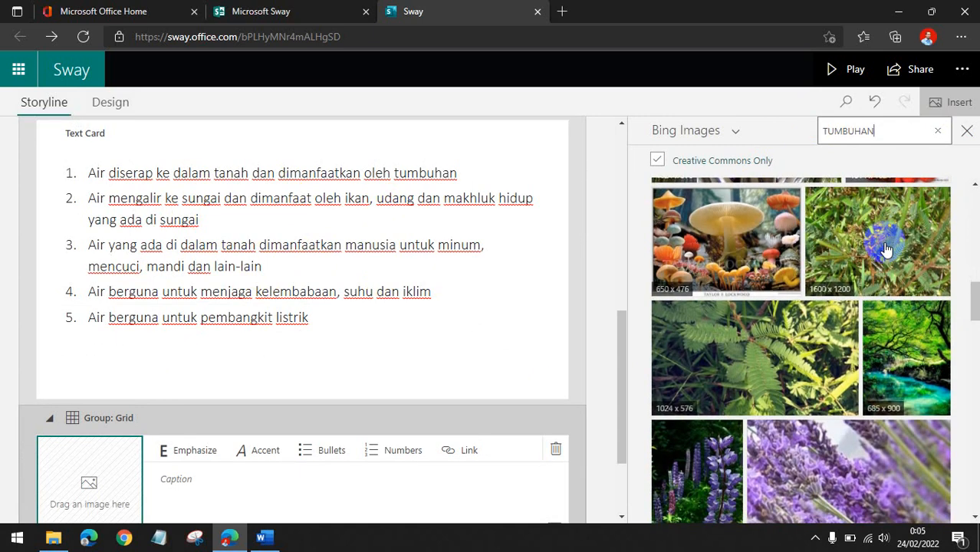
scroll(886, 249, "up", 3)
Search for PADI and add the flooded rice paddy photo to the grid's image card.
left_click(936, 131)
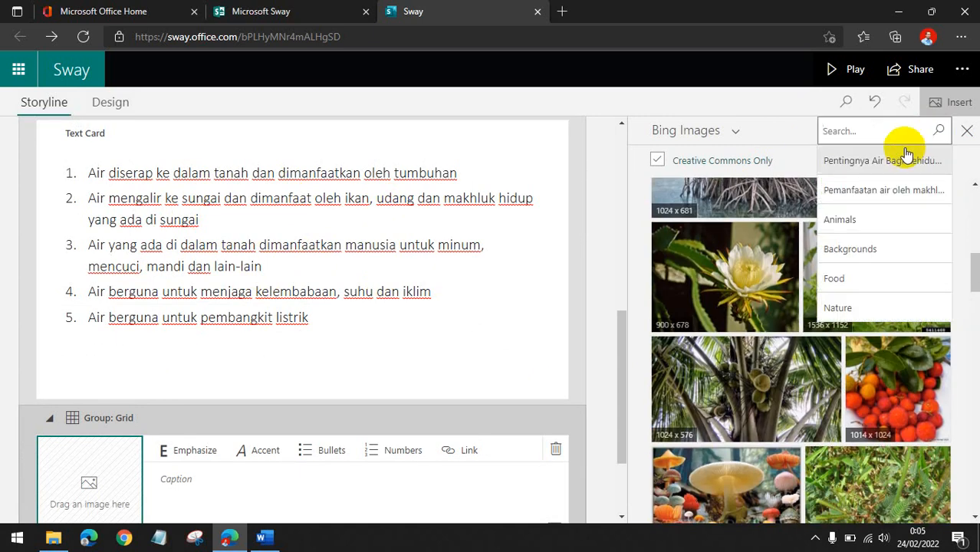
type("PADI")
key("Return")
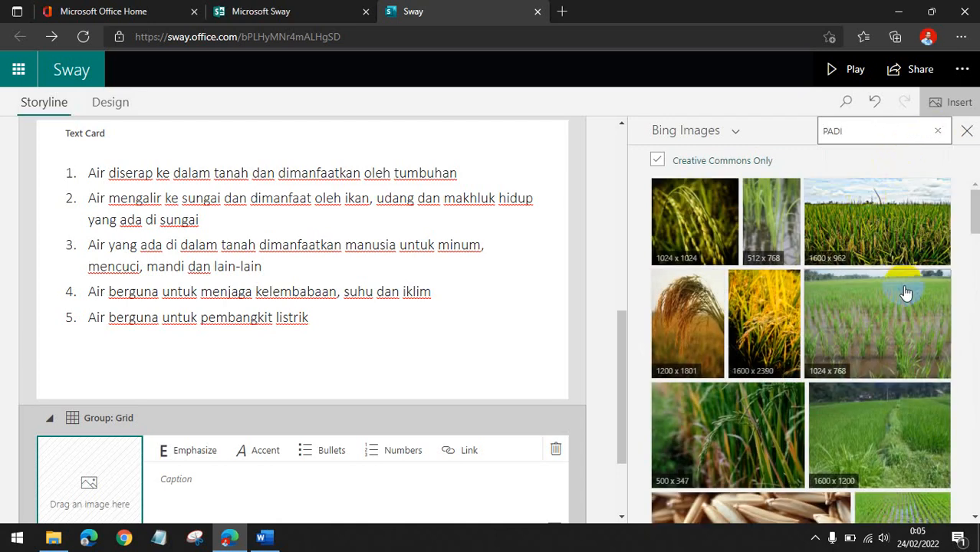
scroll(905, 292, "down", 3)
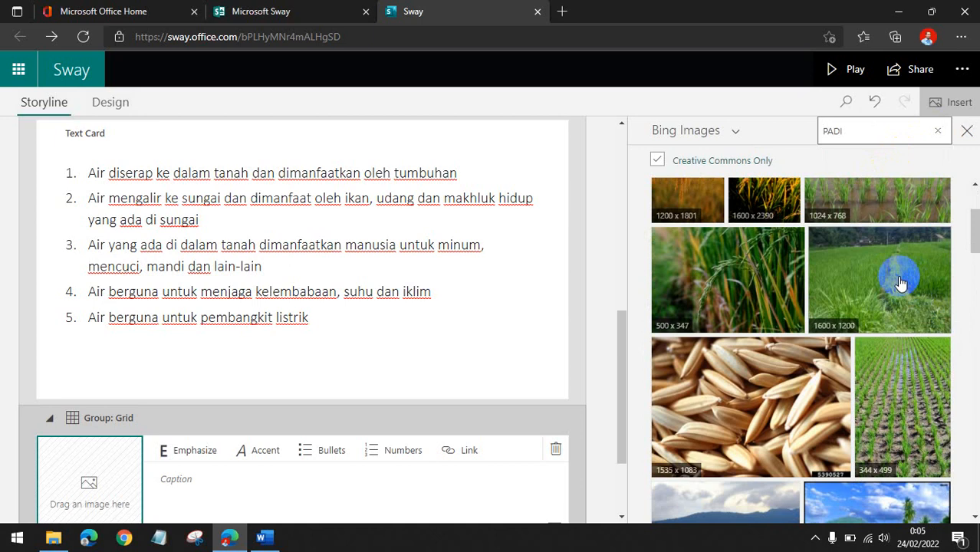
scroll(901, 284, "up", 2)
left_click(897, 279)
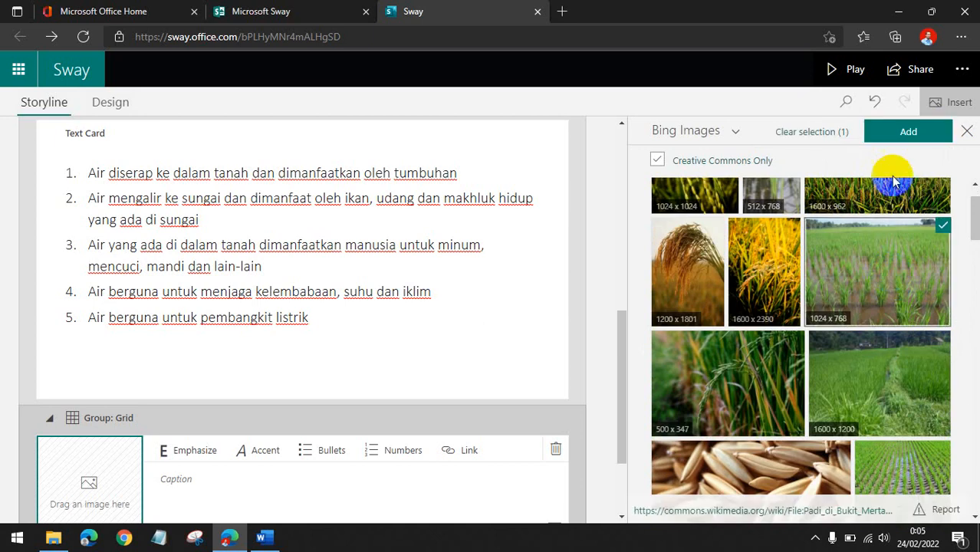
left_click(907, 132)
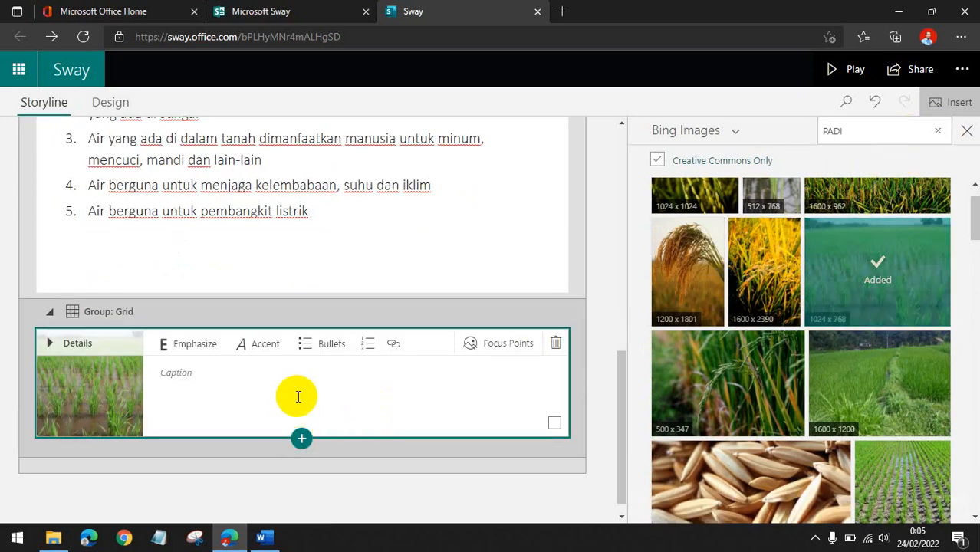
Add a second image card to the grid group below the rice paddy card.
left_click(297, 395)
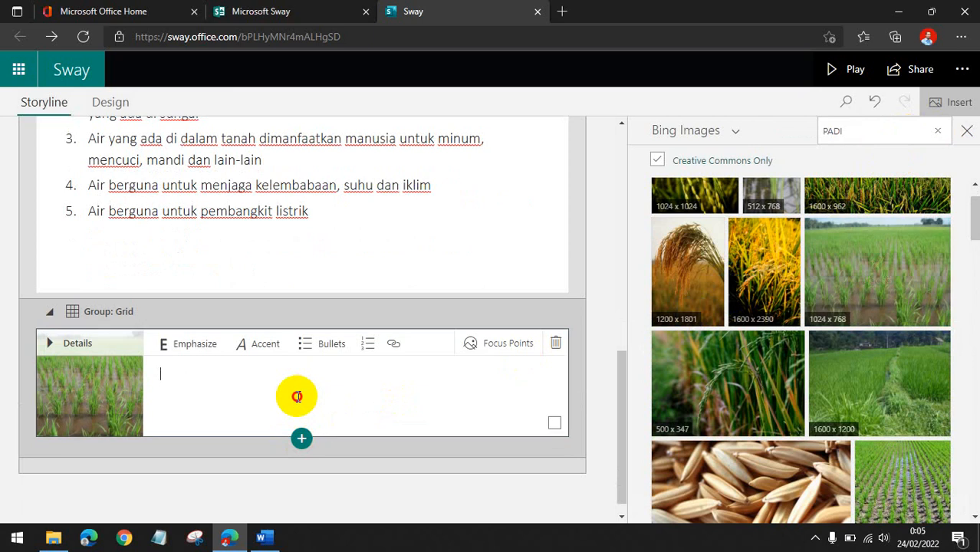
left_click(301, 438)
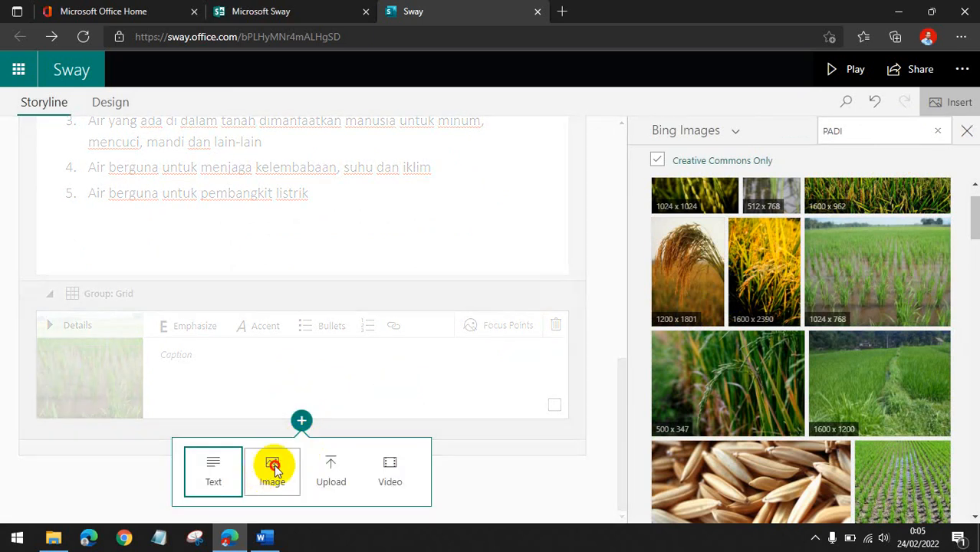
left_click(270, 467)
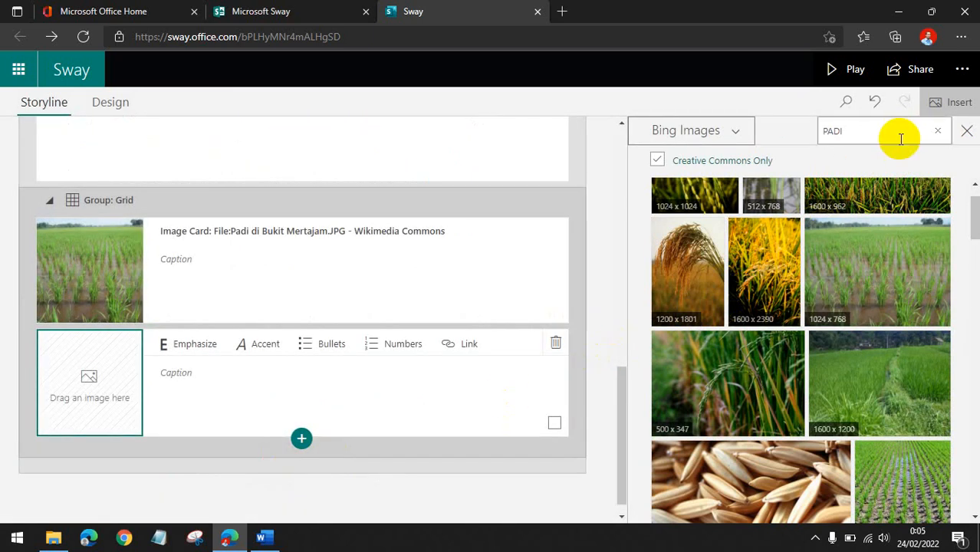
Search Bing Images for UDANG.
left_click(937, 130)
scroll(323, 257, "up", 3)
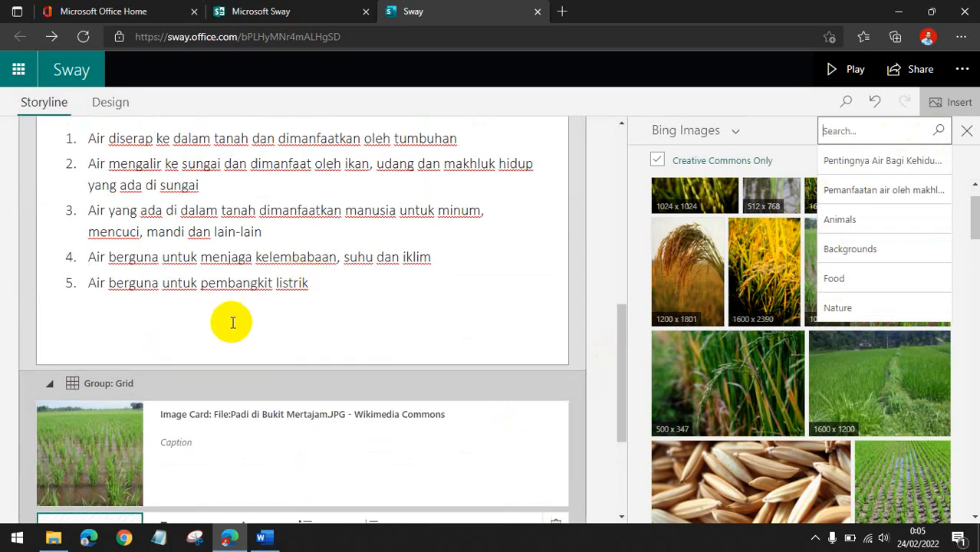
scroll(230, 322, "up", 2)
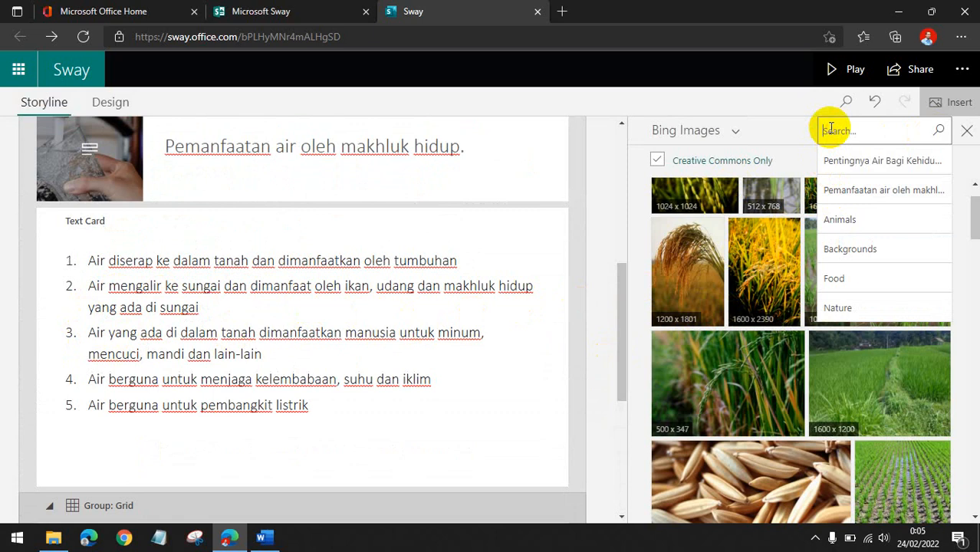
type("u")
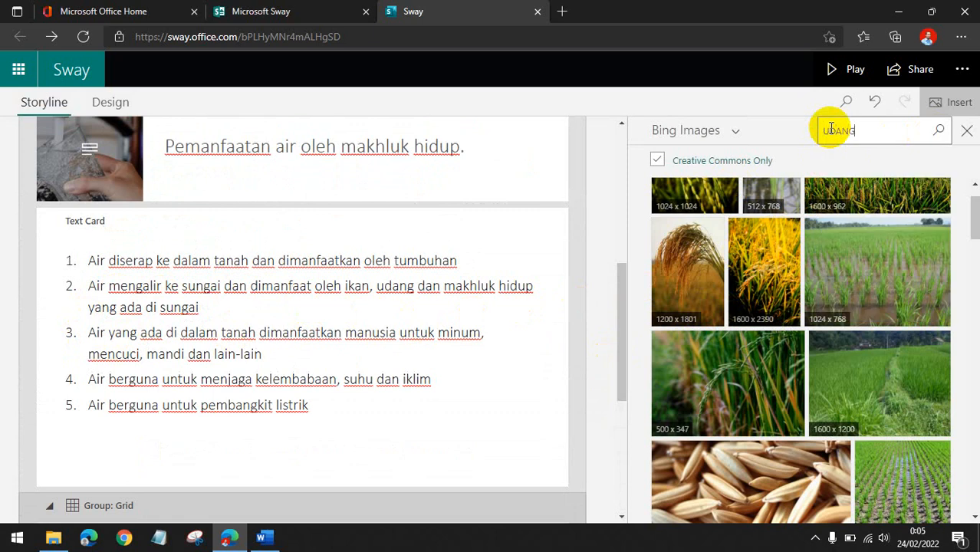
key("Return")
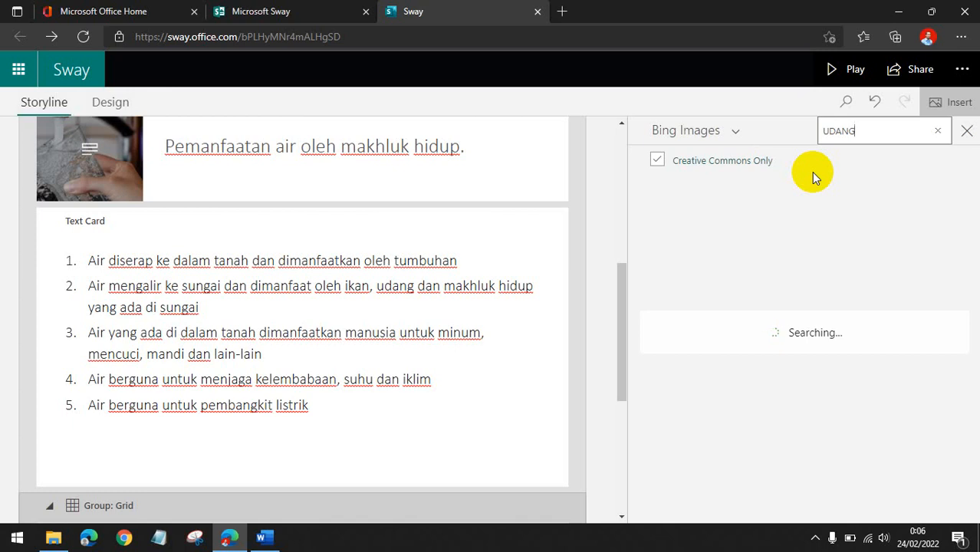
Search for SUNGAI, turn off Creative Commons Only and switch the image source to Suggested.
left_click(945, 142)
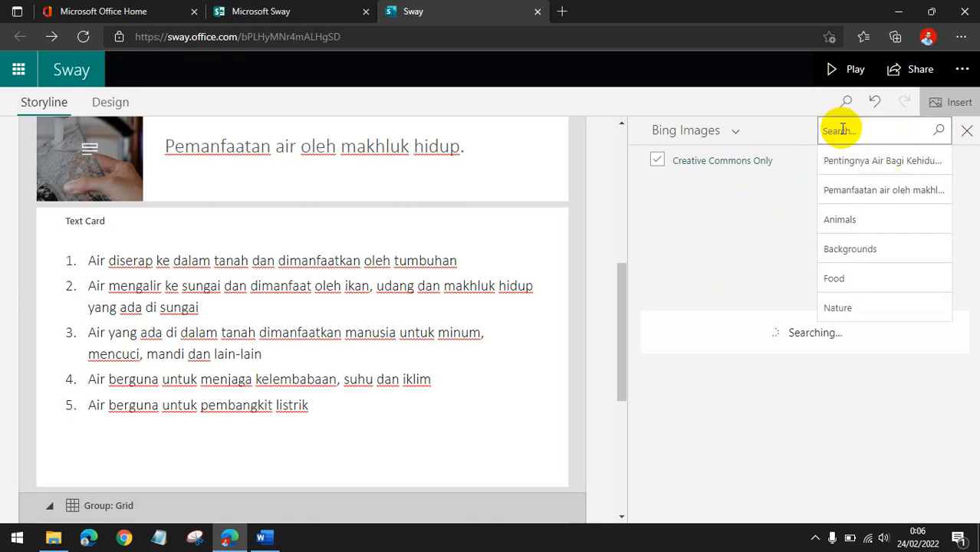
type("su")
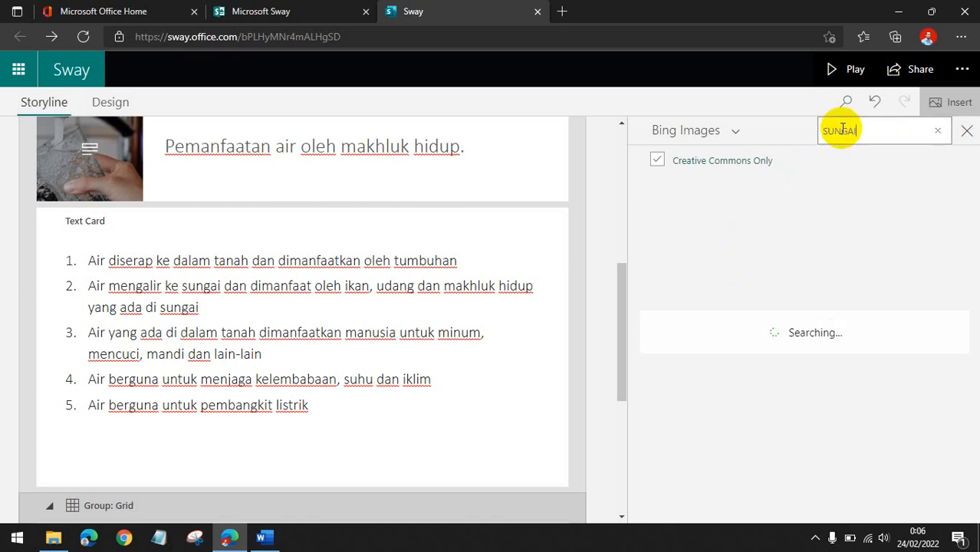
type("ngai")
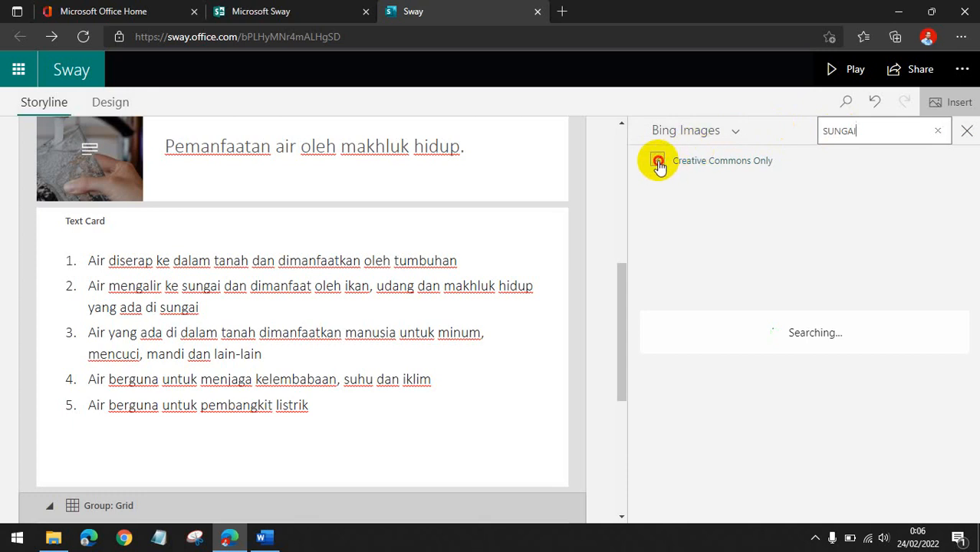
left_click(657, 161)
scroll(621, 307, "down", 5)
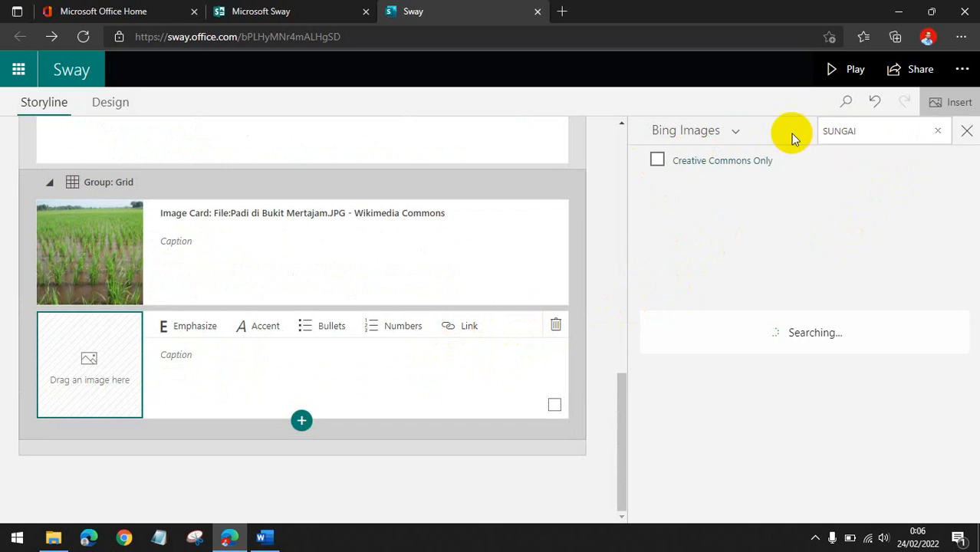
left_click(733, 134)
left_click(704, 163)
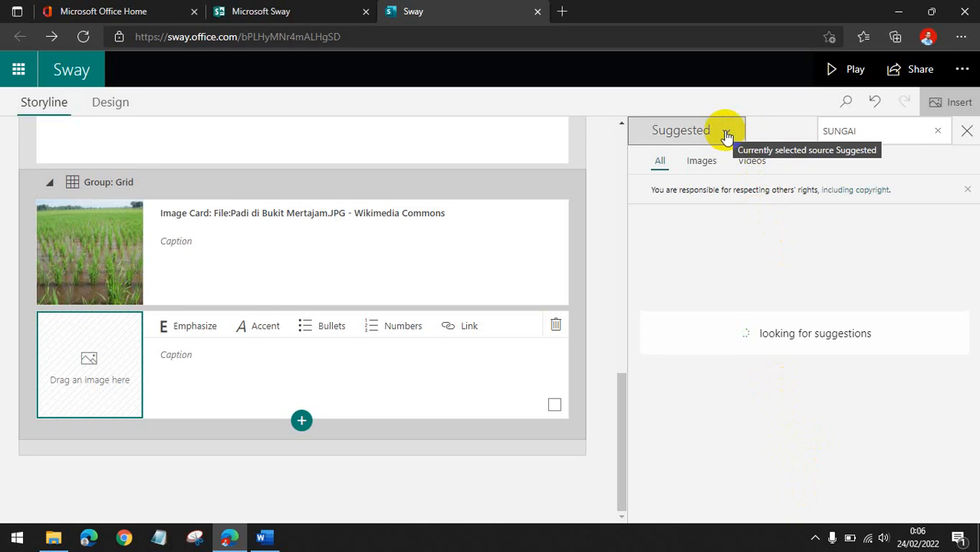
left_click(815, 536)
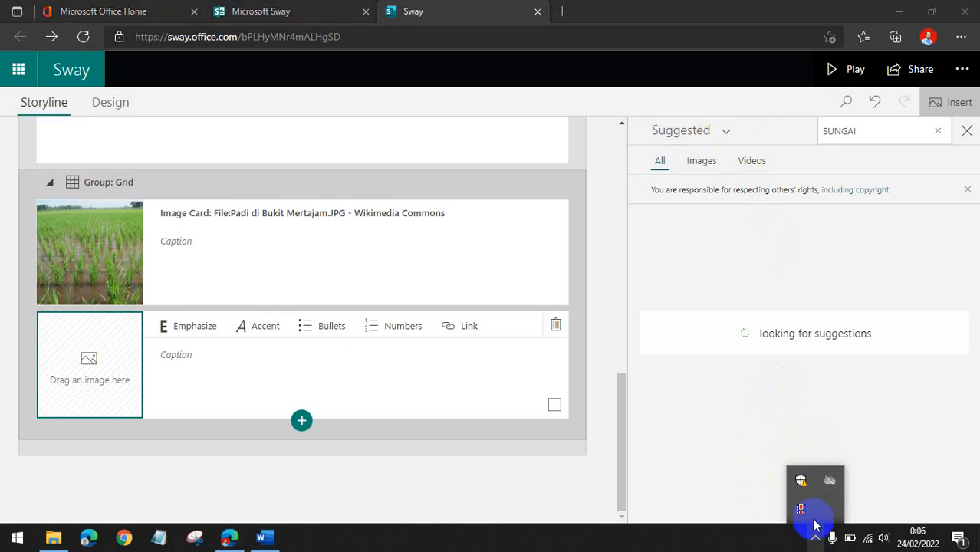
left_click(801, 512)
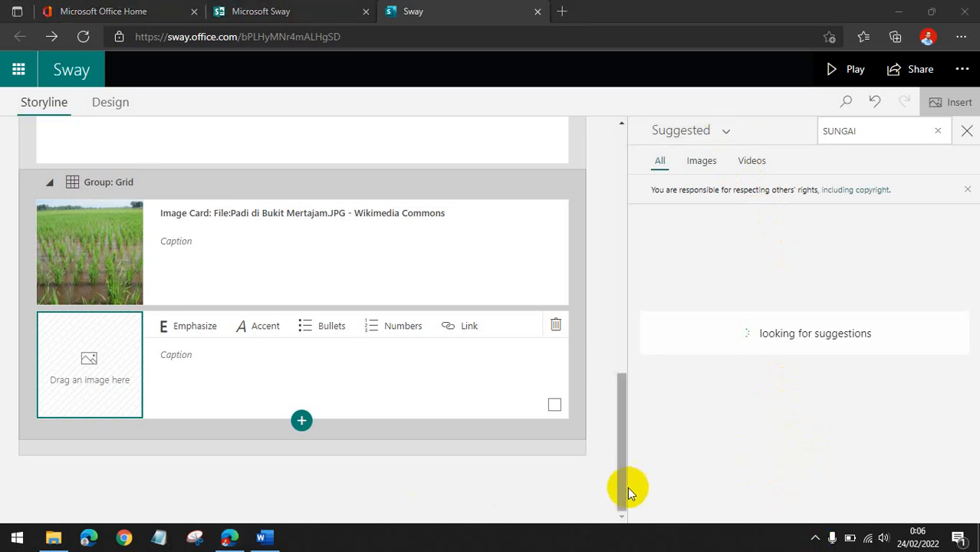
left_click(815, 538)
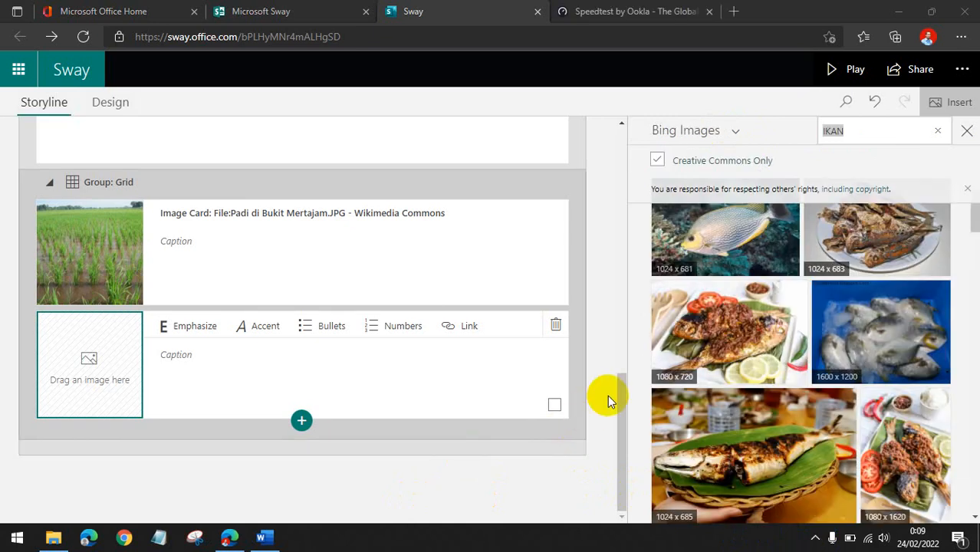
Browse the Creative Commons Bing Images results for IKAN.
scroll(859, 317, "down", 10)
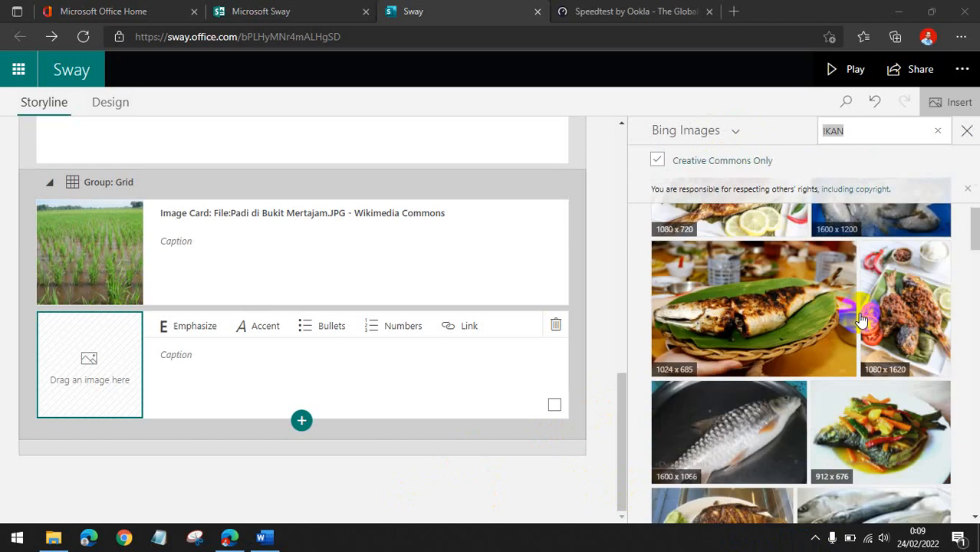
scroll(861, 317, "down", 8)
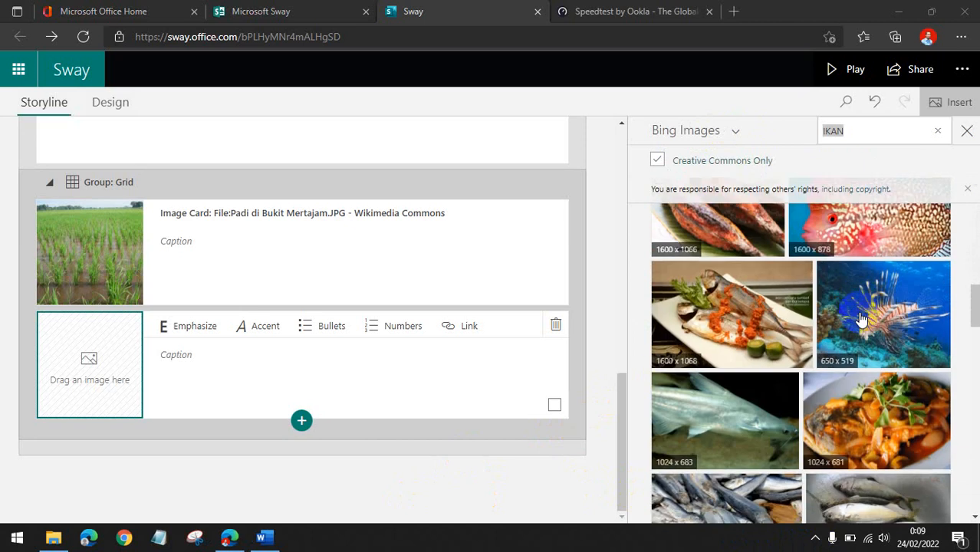
scroll(337, 315, "up", 4)
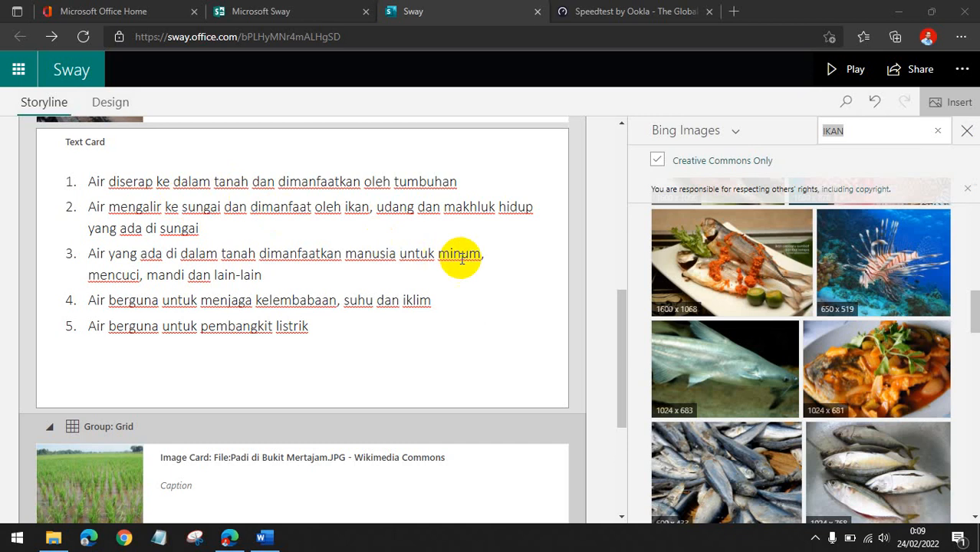
scroll(367, 336, "down", 3)
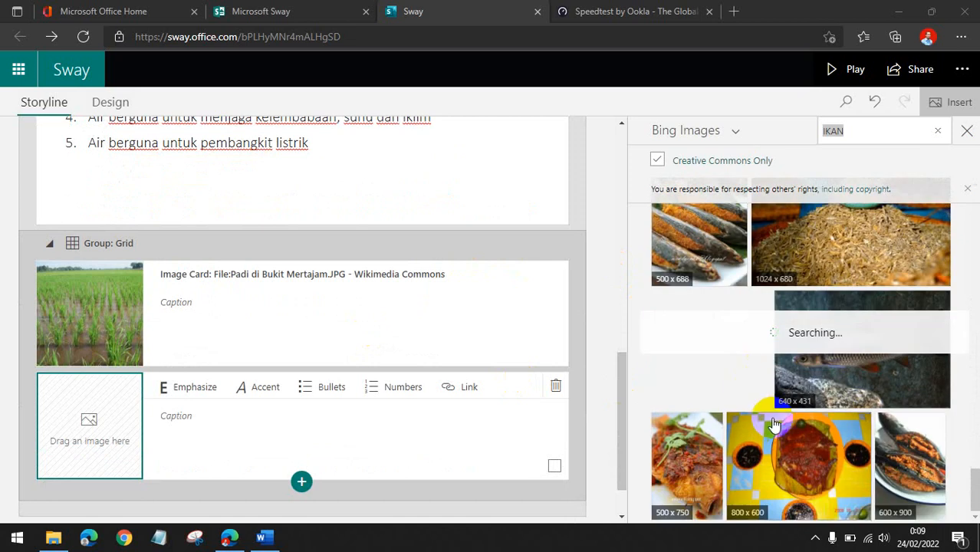
left_click(860, 243)
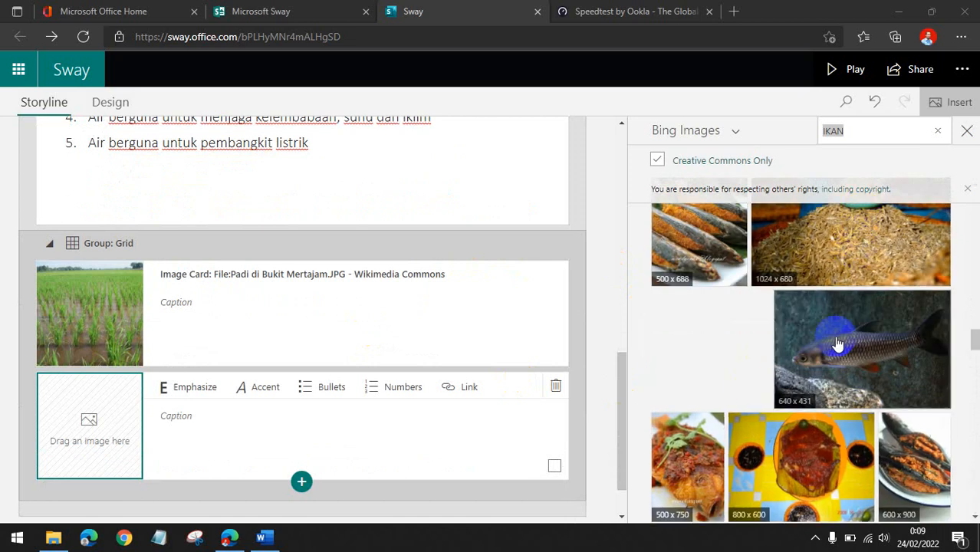
scroll(837, 345, "down", 5)
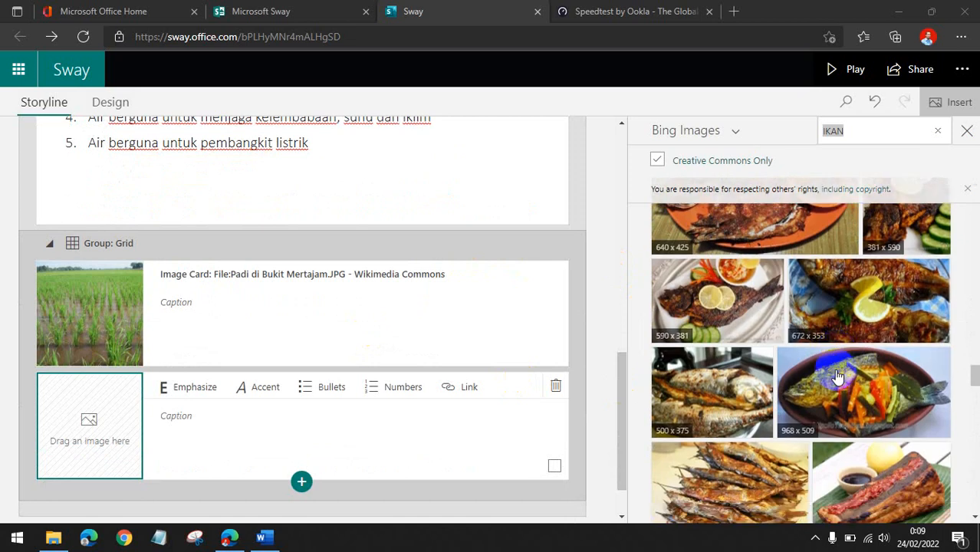
scroll(837, 376, "down", 5)
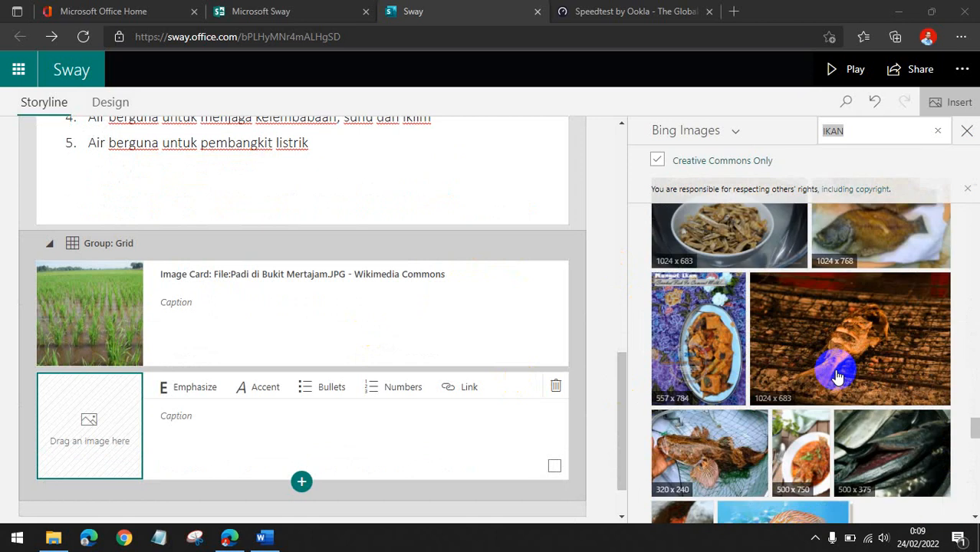
scroll(837, 376, "down", 5)
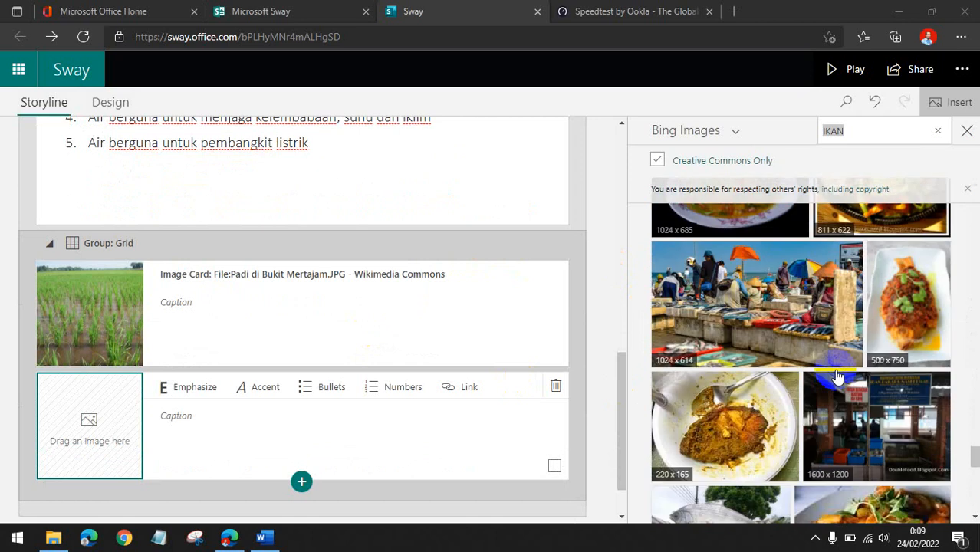
scroll(837, 375, "down", 5)
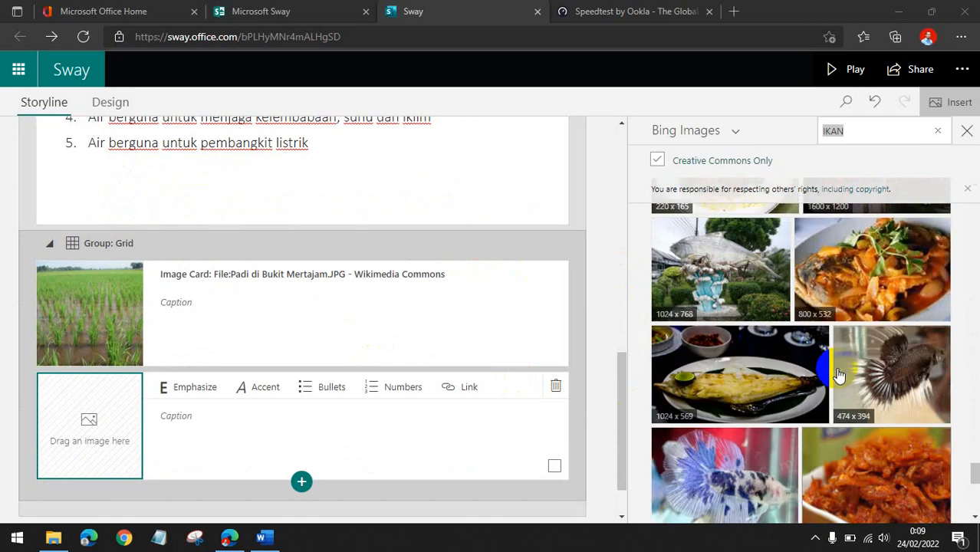
scroll(839, 375, "up", 2)
scroll(836, 382, "down", 5)
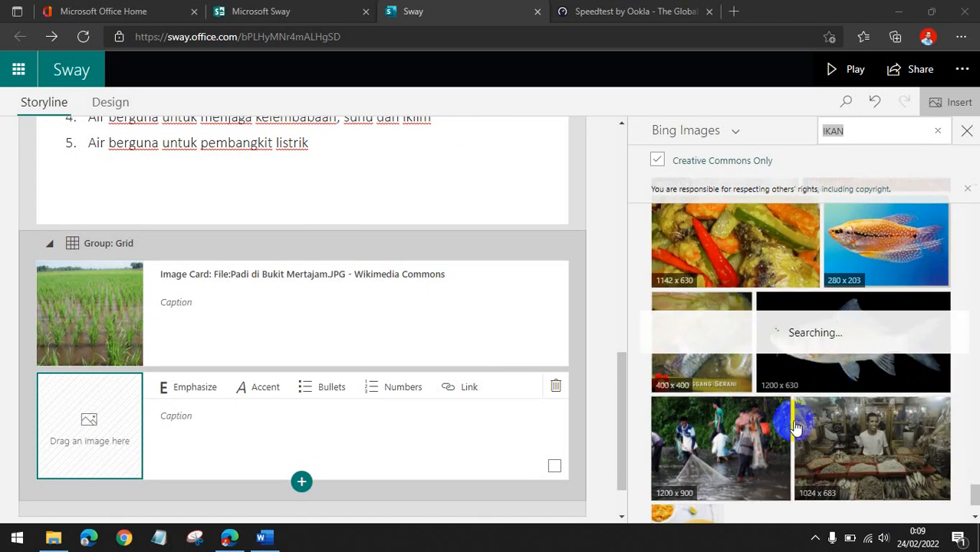
scroll(802, 422, "down", 2)
scroll(781, 440, "down", 1)
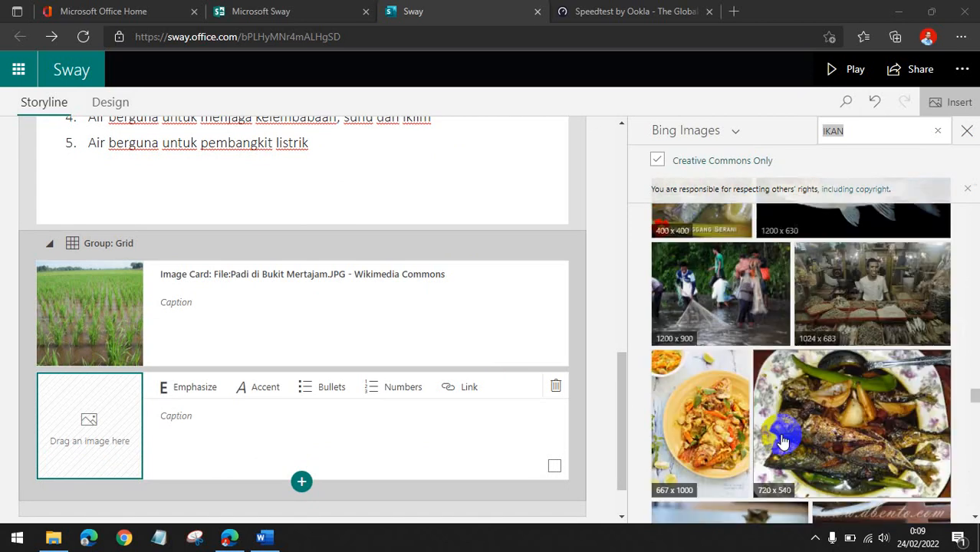
scroll(781, 439, "down", 4)
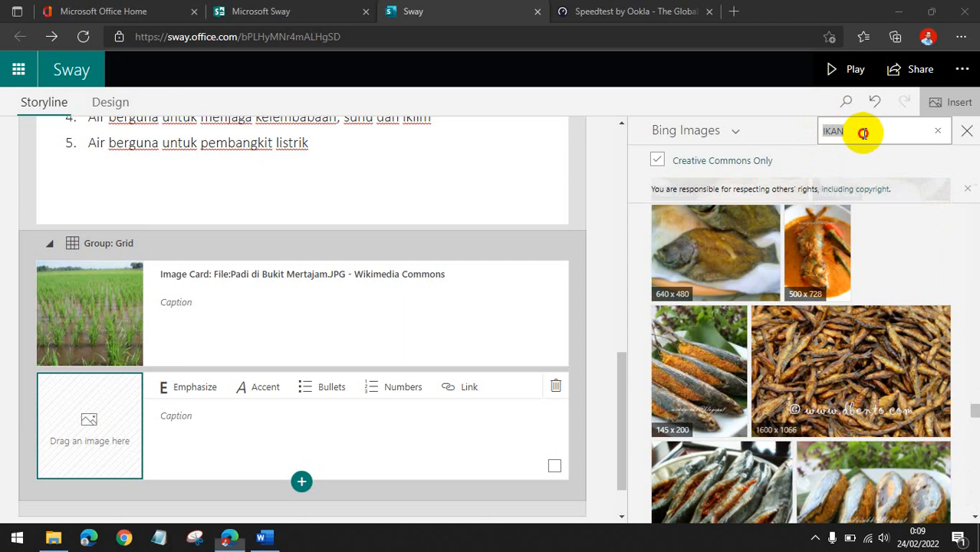
Search Bing Images for IKAN SUNGAI and browse the river fish results.
left_click(863, 133)
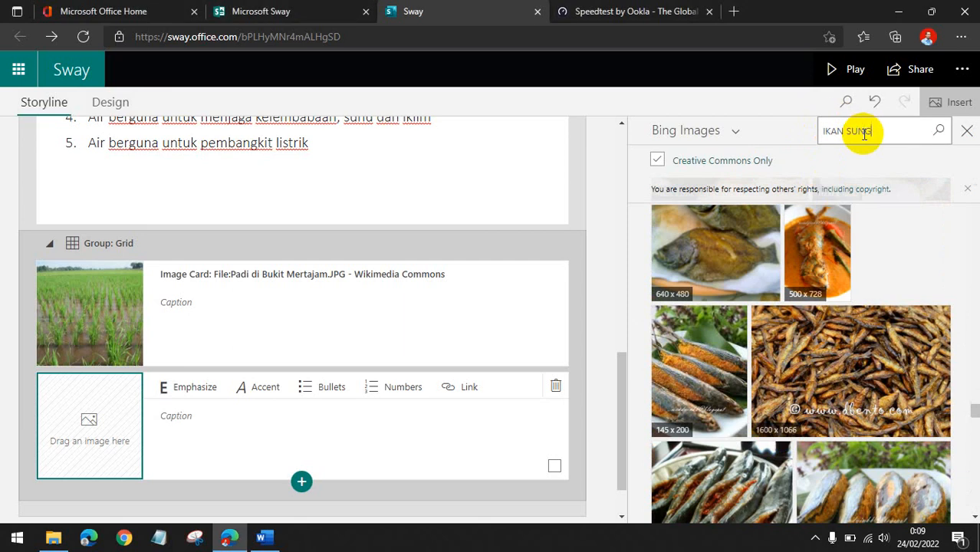
key("Return")
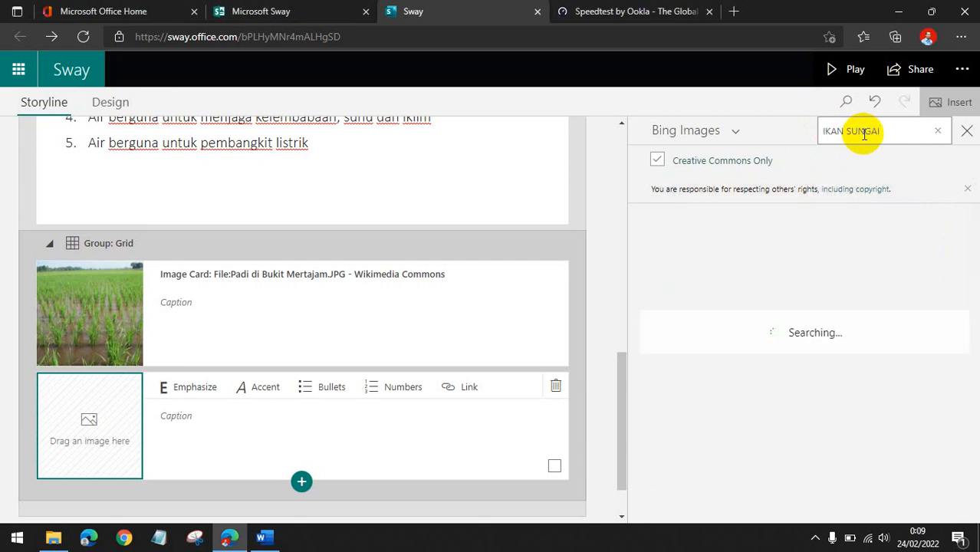
scroll(878, 313, "down", 1)
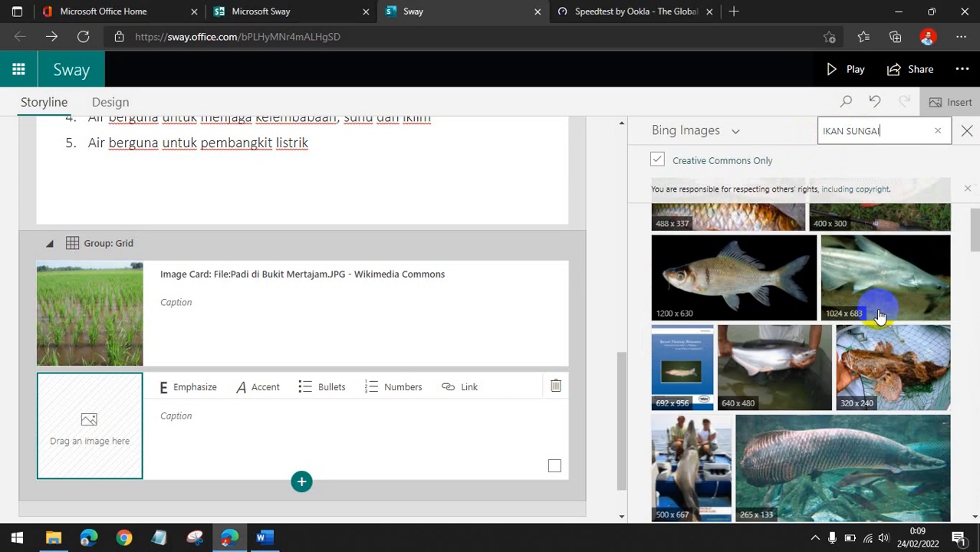
scroll(879, 315, "down", 2)
scroll(890, 363, "down", 5)
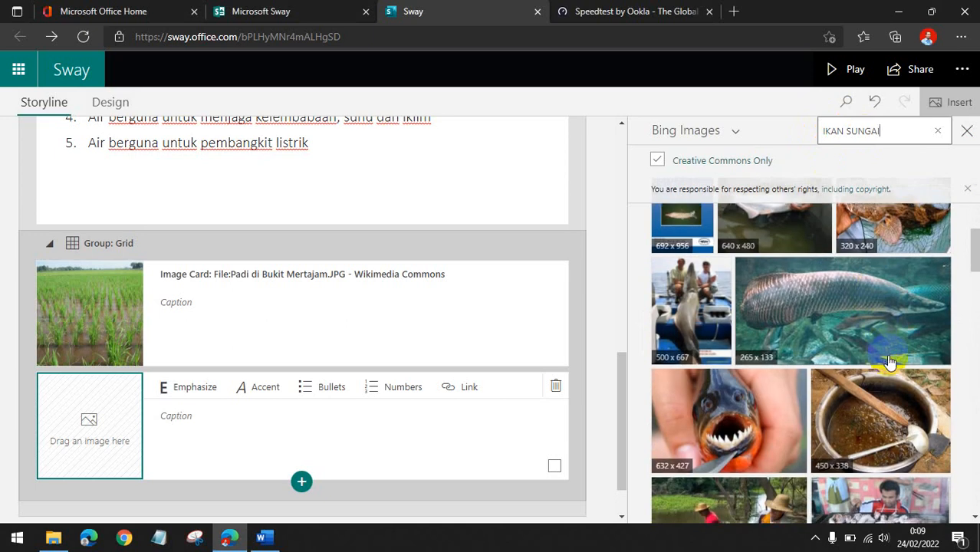
scroll(890, 364, "down", 3)
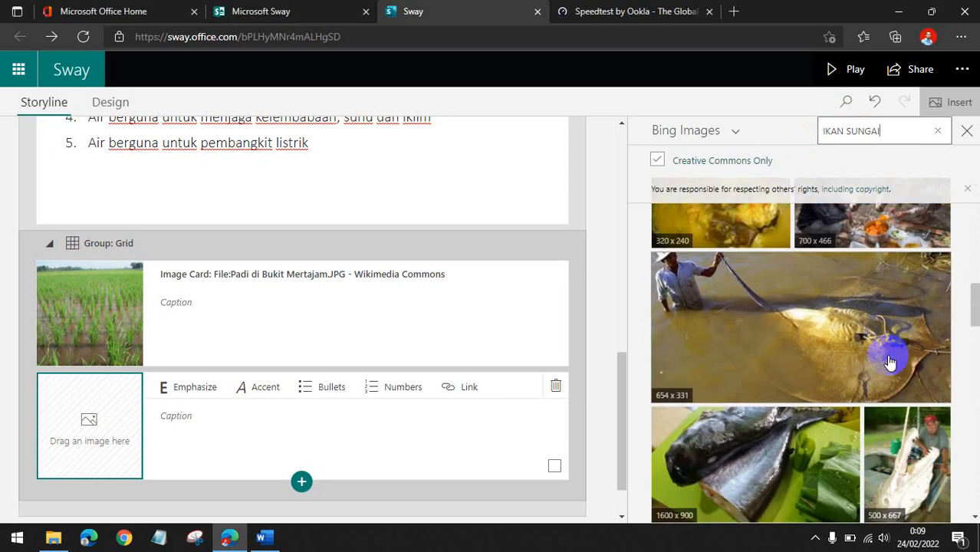
scroll(889, 363, "down", 2)
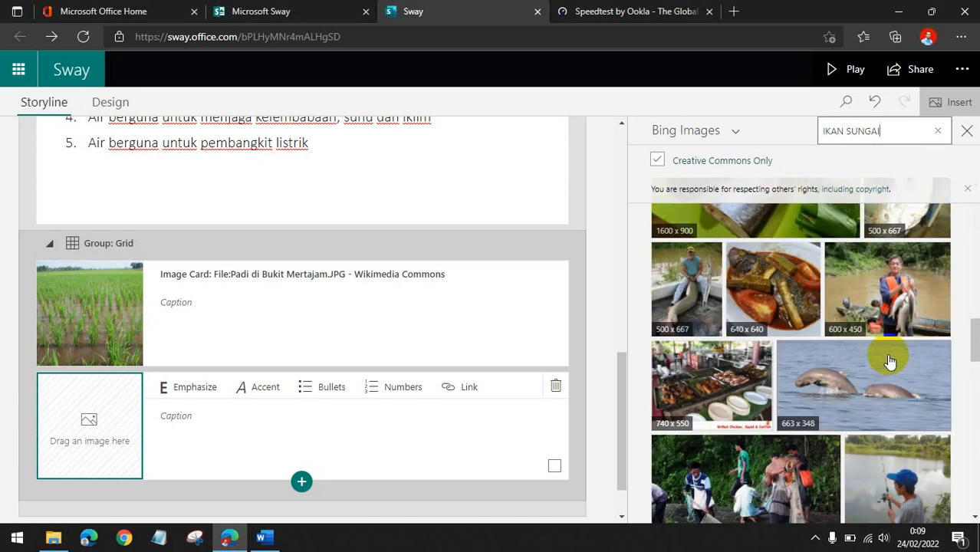
scroll(889, 363, "down", 3)
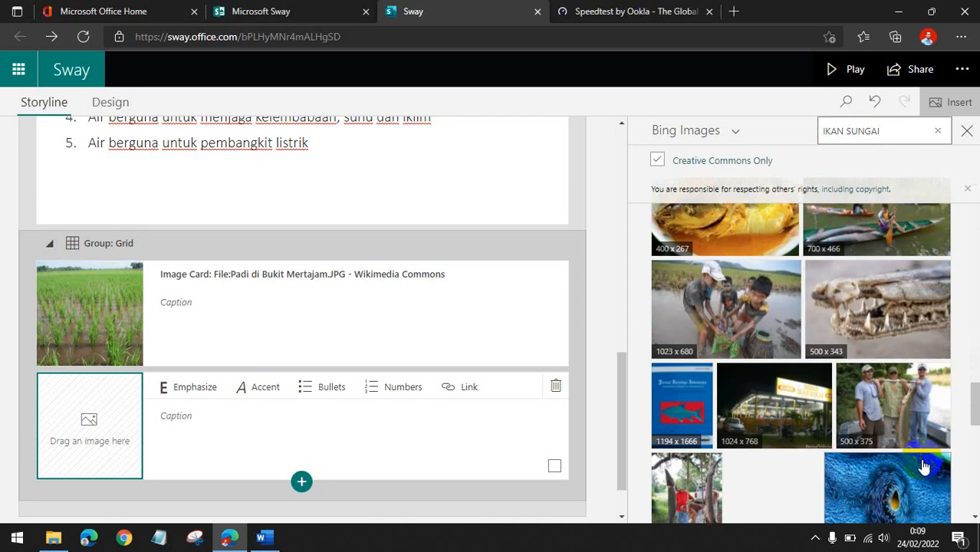
scroll(924, 463, "down", 2)
scroll(924, 462, "down", 5)
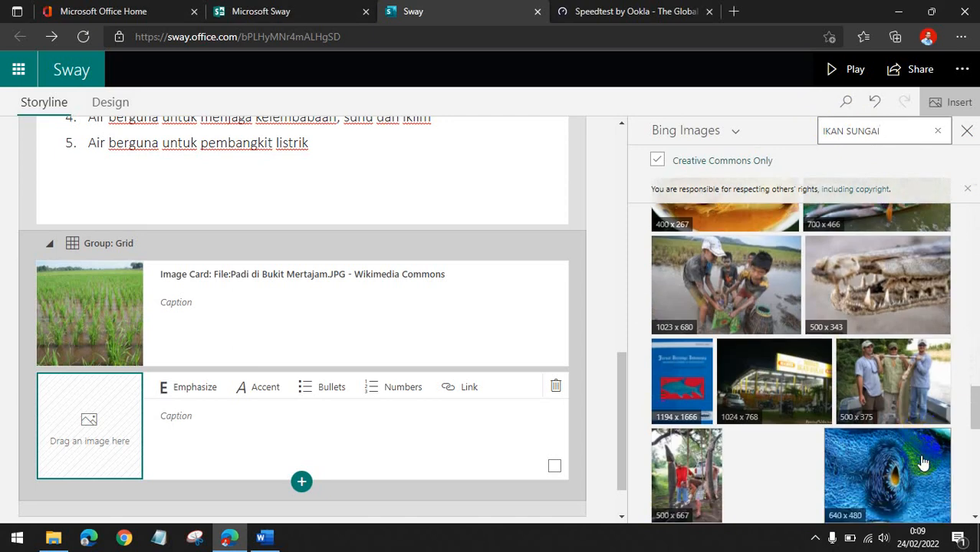
Add the photo of a man lifting a large river fish from the IKAN SUNGAI results to the empty grid image card.
scroll(924, 461, "down", 4)
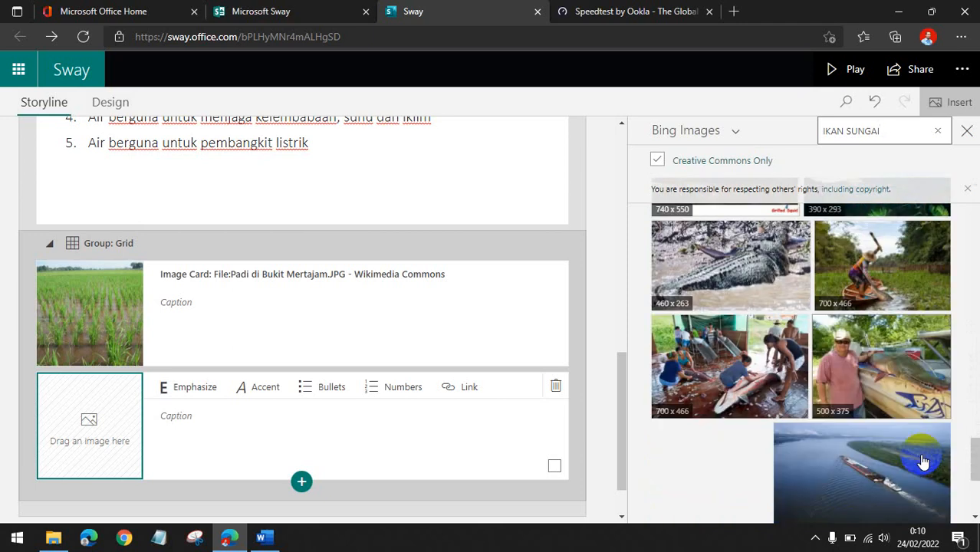
scroll(924, 460, "down", 2)
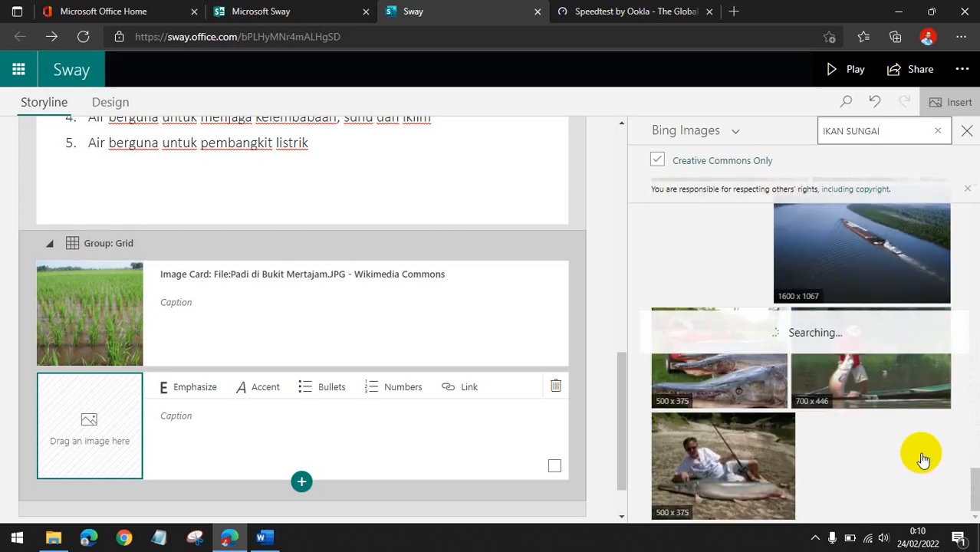
scroll(920, 459, "up", 3)
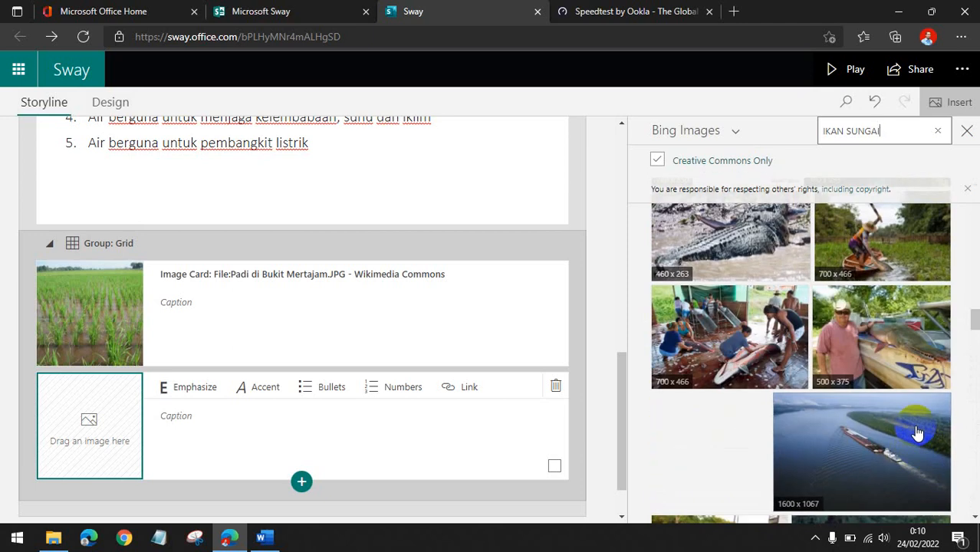
scroll(918, 433, "down", 3)
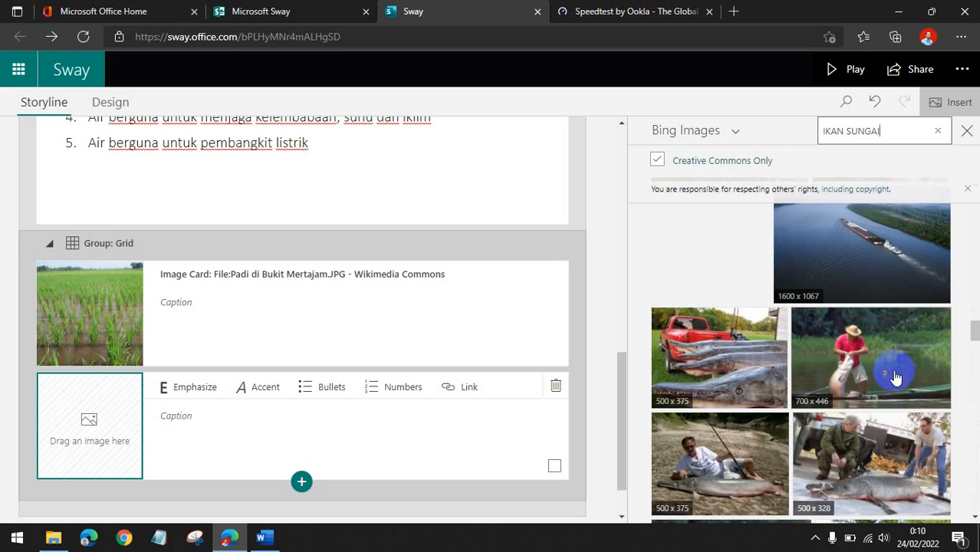
scroll(894, 375, "down", 3)
scroll(892, 374, "down", 1)
scroll(892, 371, "up", 4)
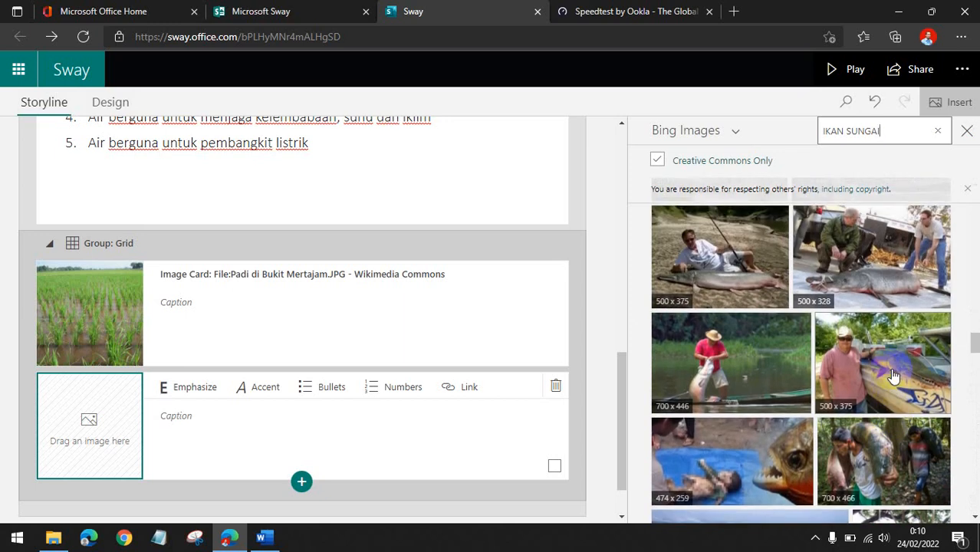
left_click(894, 357)
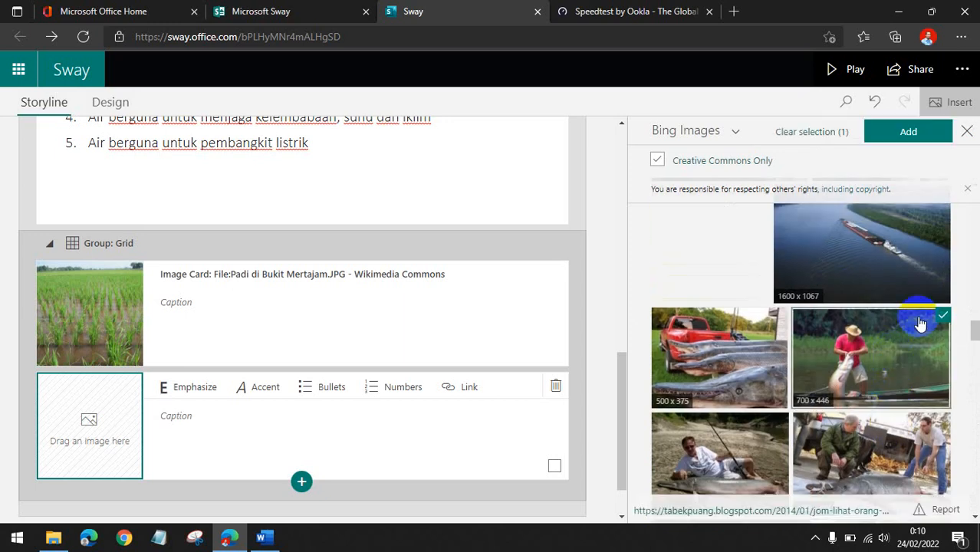
left_click(910, 129)
Insert another empty image card at the end of the image grid group.
scroll(471, 271, "up", 6)
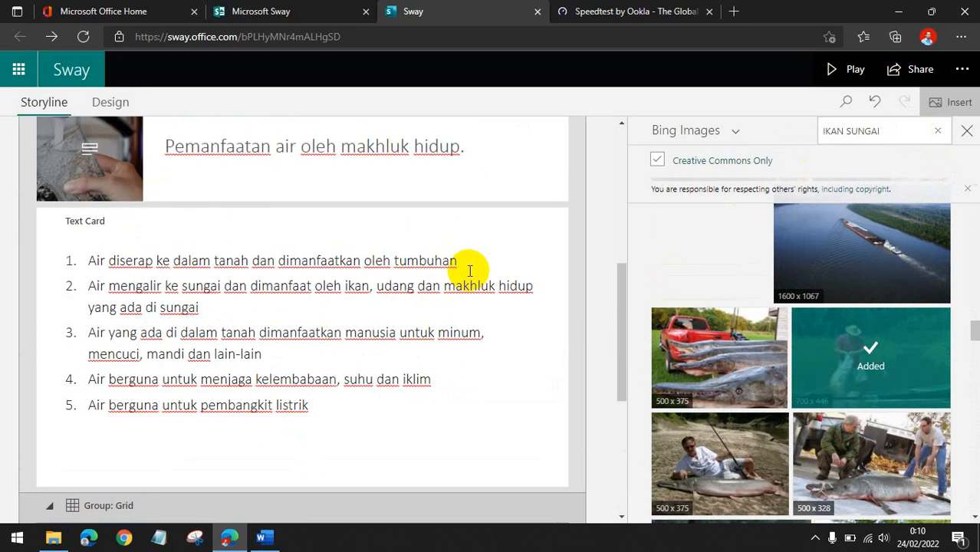
scroll(471, 271, "down", 6)
left_click(300, 440)
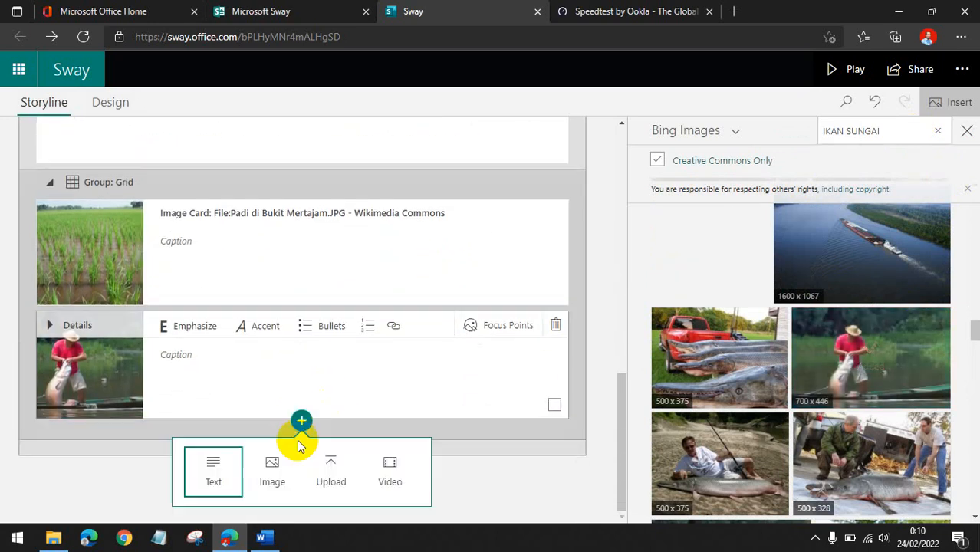
left_click(270, 474)
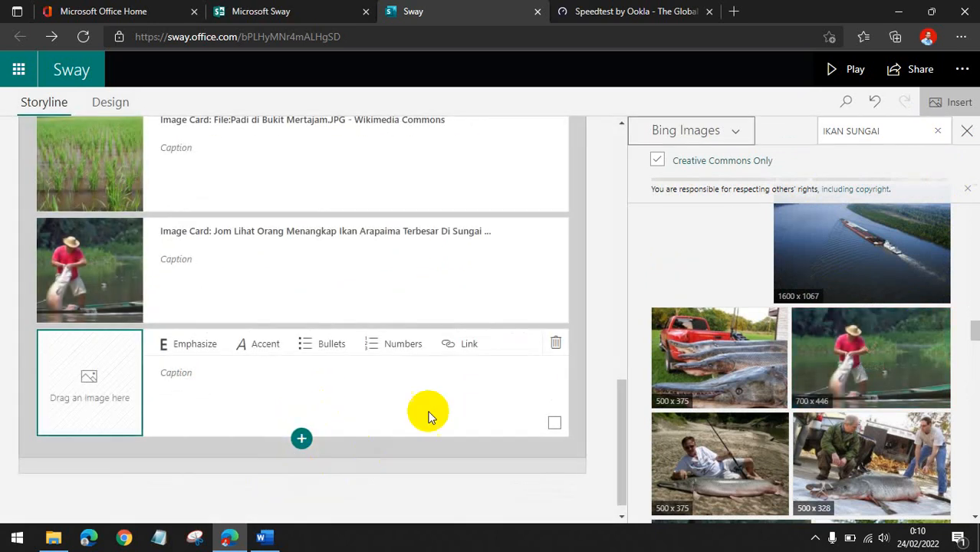
Search Bing Images for UDANG and add the shrimp farm pond photo to the new image card.
left_click(937, 135)
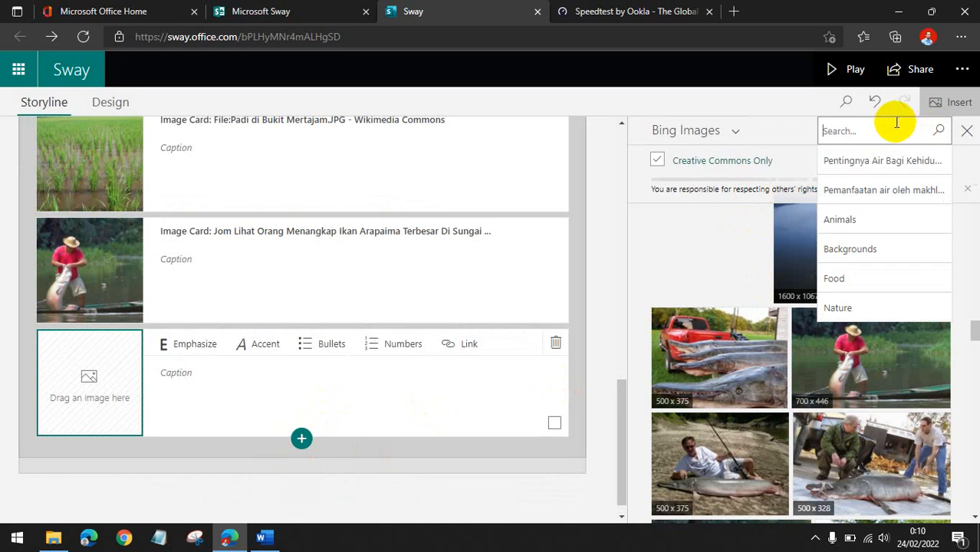
type("uDANG")
key("Return")
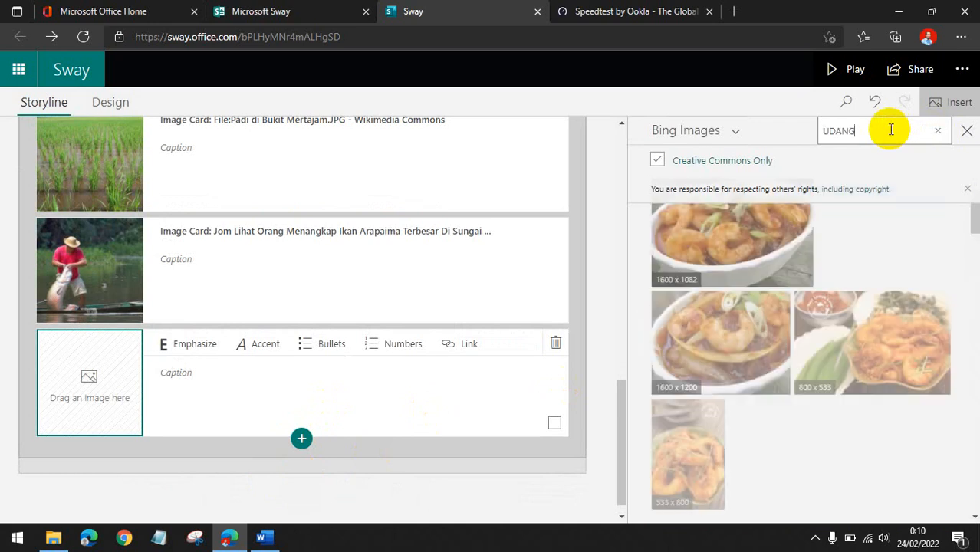
scroll(819, 319, "down", 5)
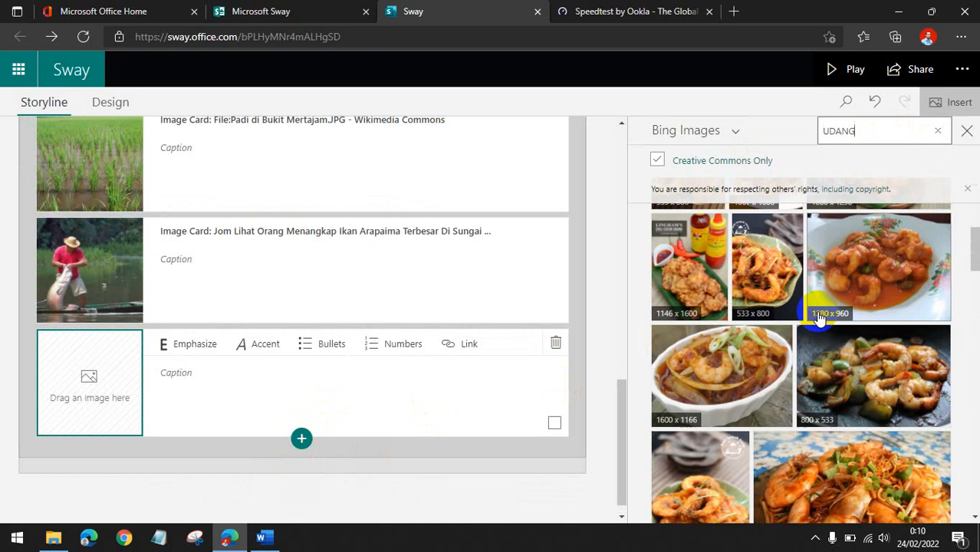
scroll(819, 319, "down", 10)
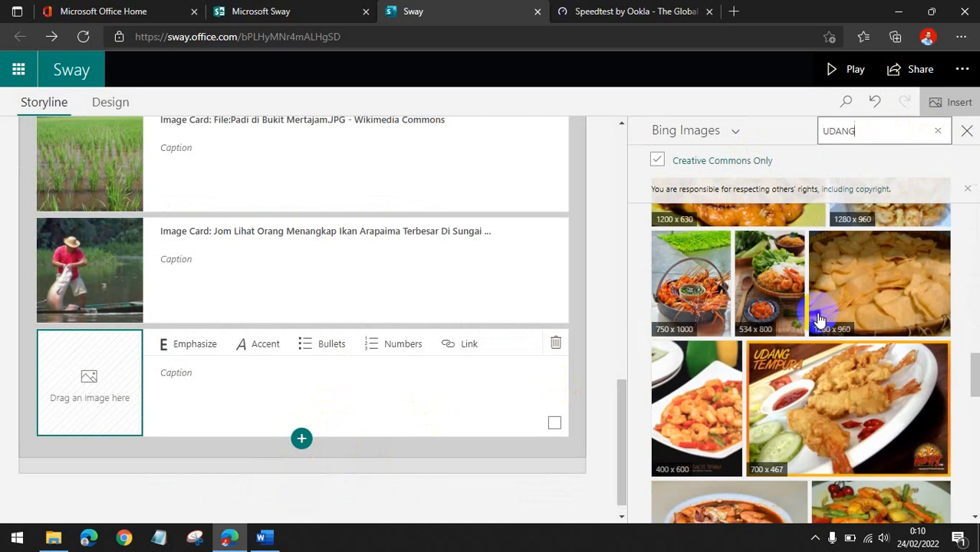
scroll(819, 319, "down", 5)
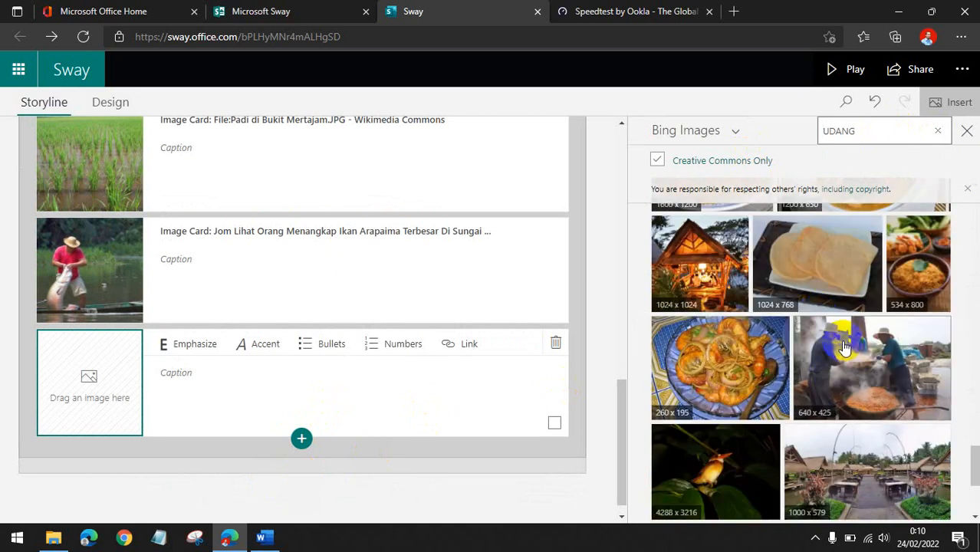
scroll(841, 341, "down", 3)
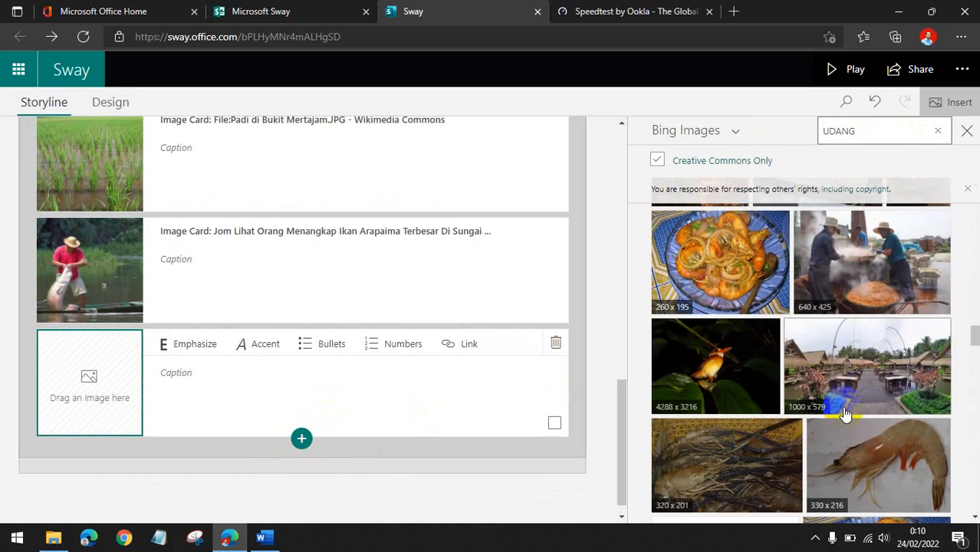
left_click(737, 372)
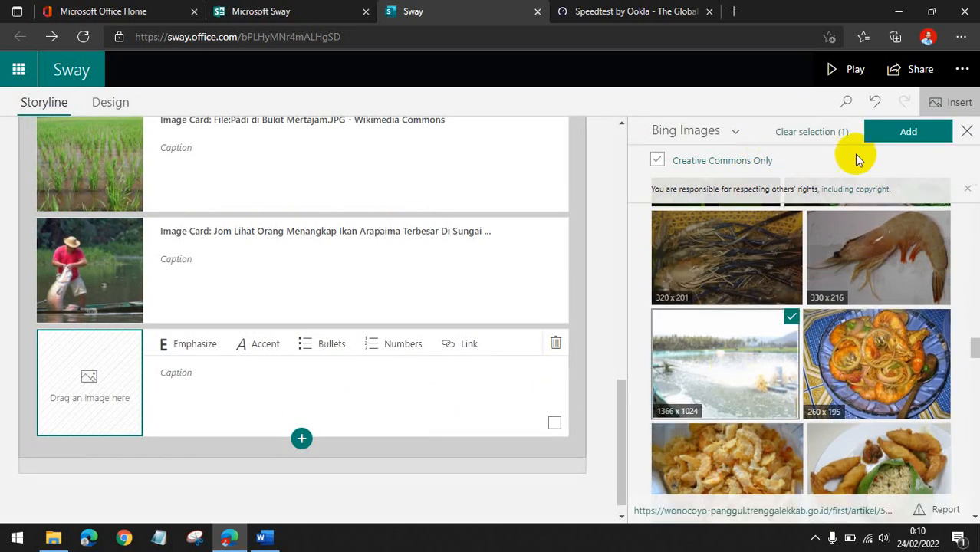
left_click(887, 135)
Search Bing Images for AIR MINUM and add the photo of water pouring into a glass to the grid.
scroll(344, 325, "up", 5)
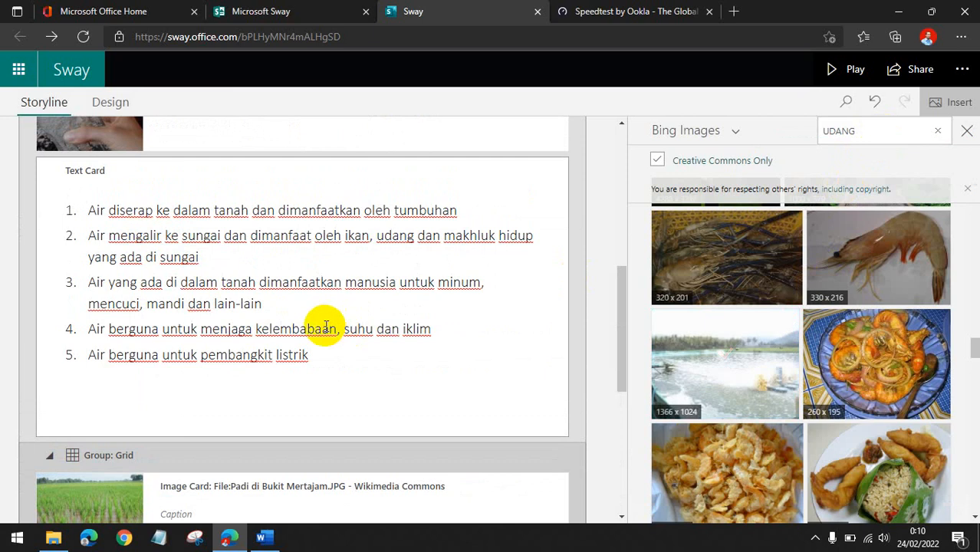
scroll(346, 335, "down", 5)
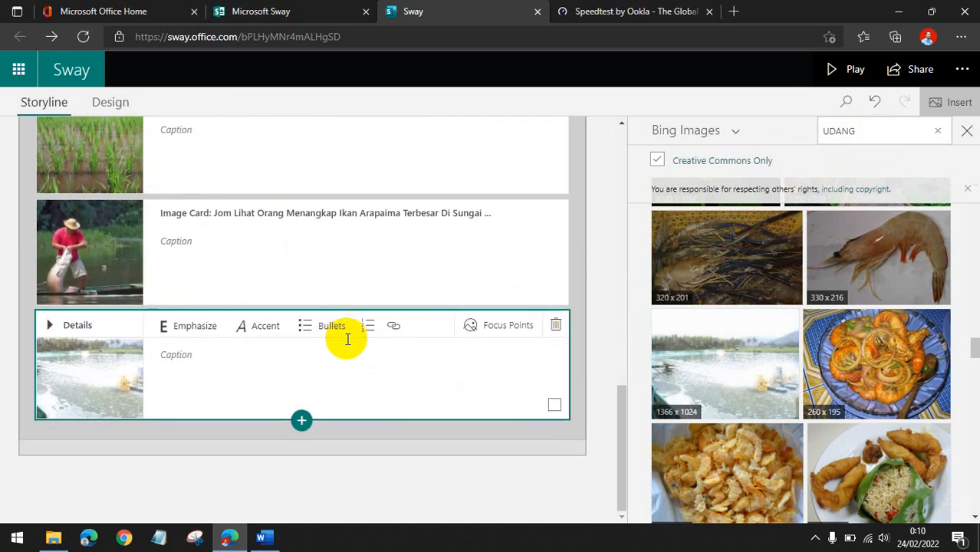
left_click(937, 130)
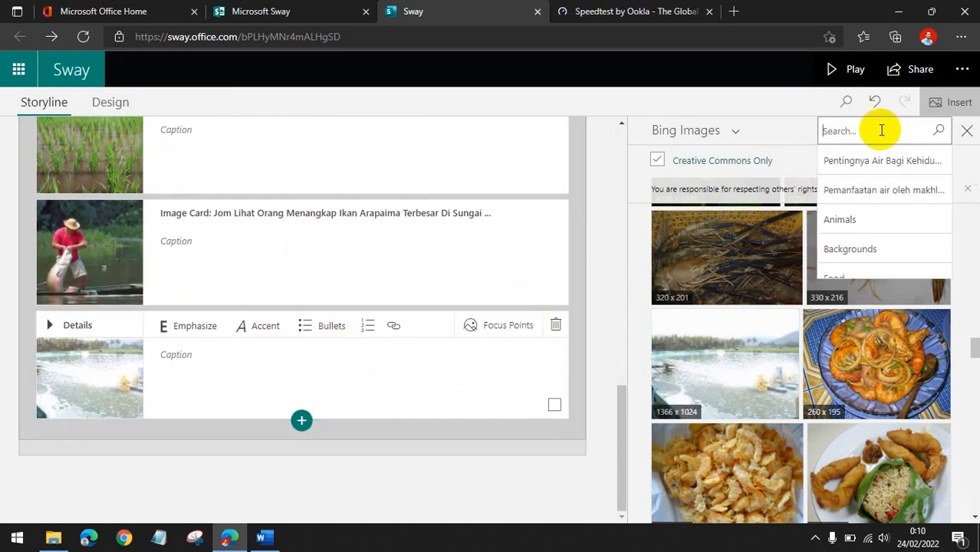
type("AIR")
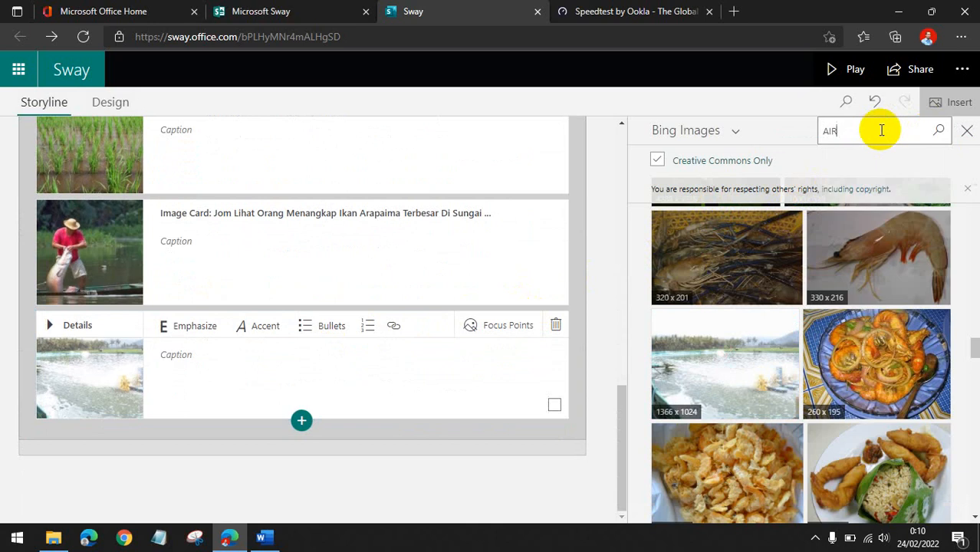
type(" MINUM")
key("Return")
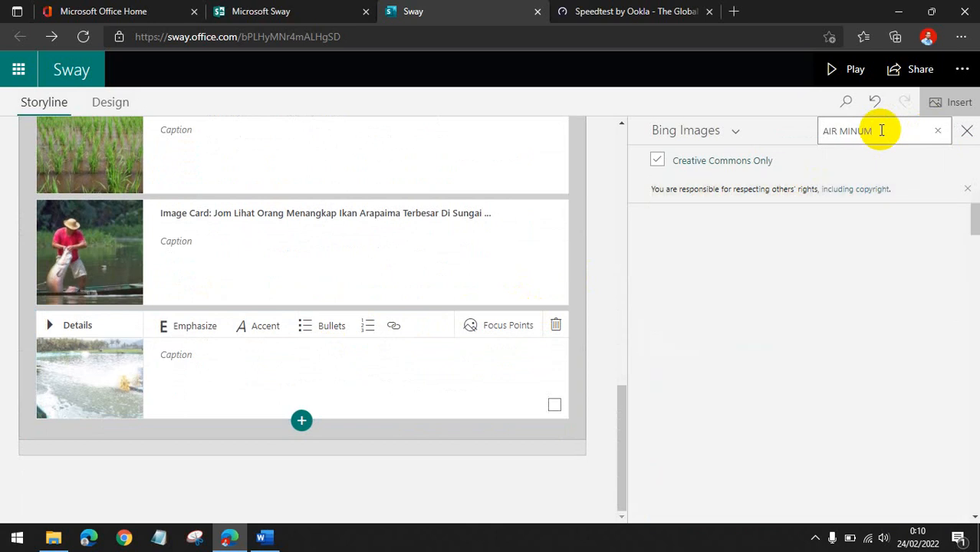
scroll(826, 284, "down", 10)
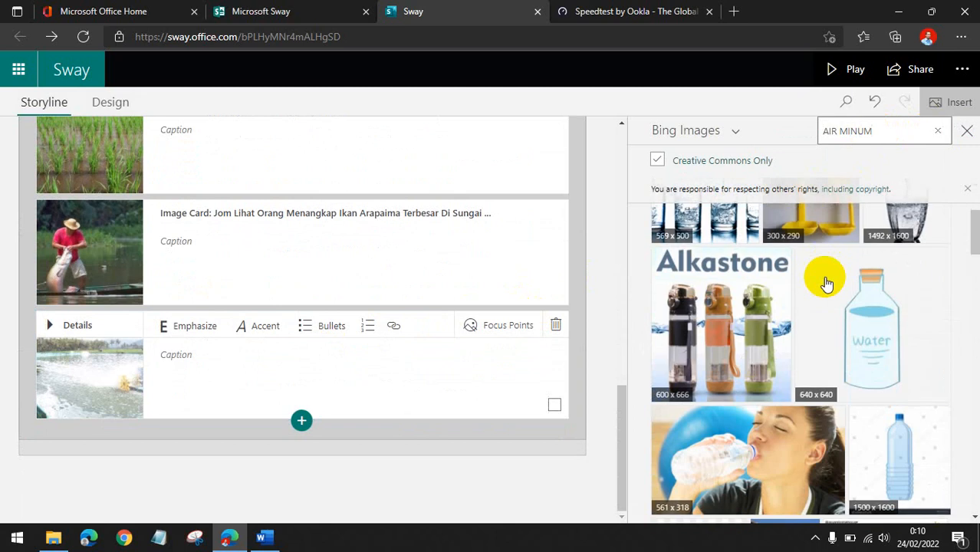
scroll(827, 284, "down", 8)
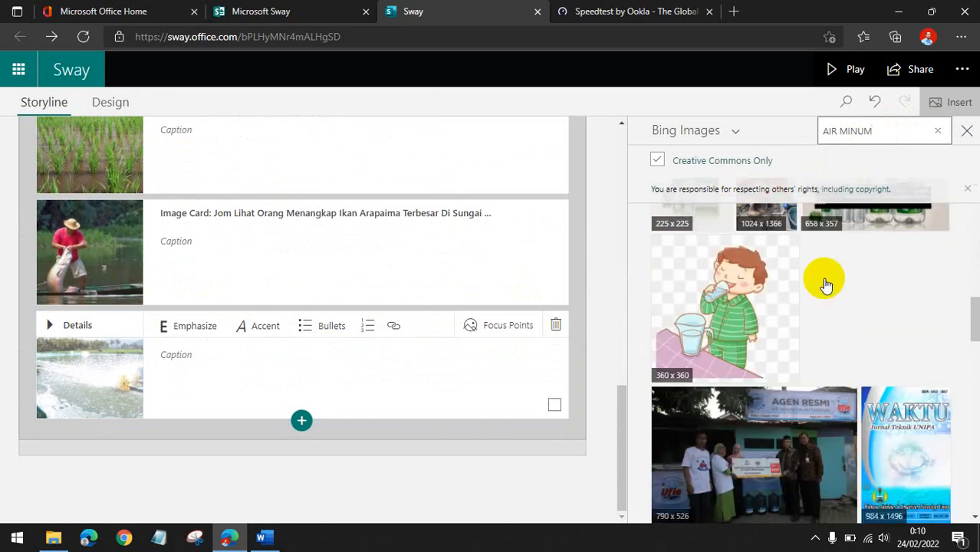
scroll(827, 298, "down", 5)
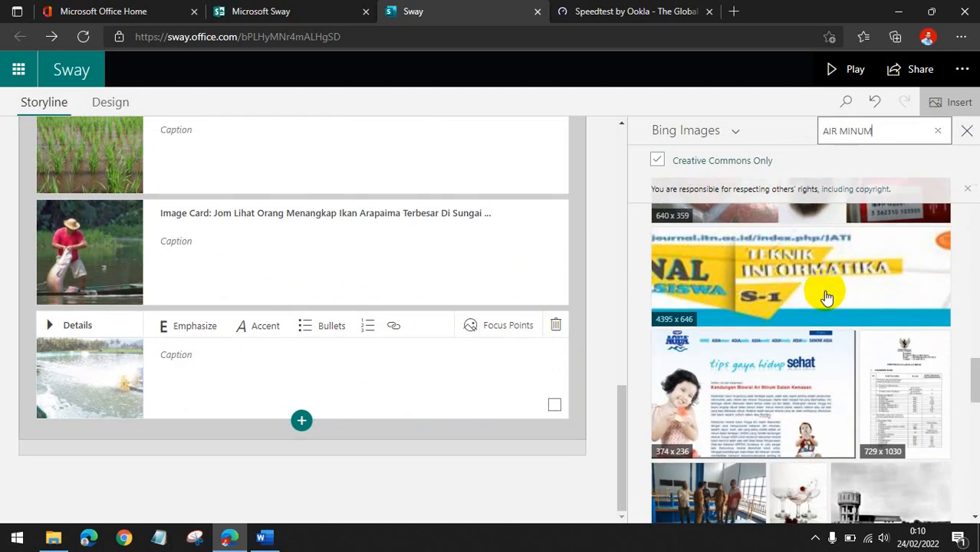
scroll(827, 298, "down", 6)
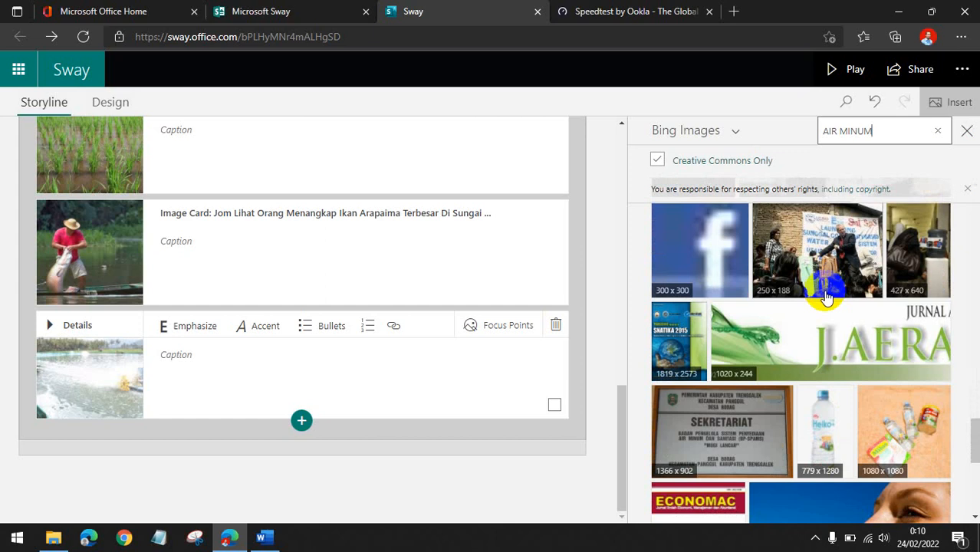
scroll(827, 298, "down", 2)
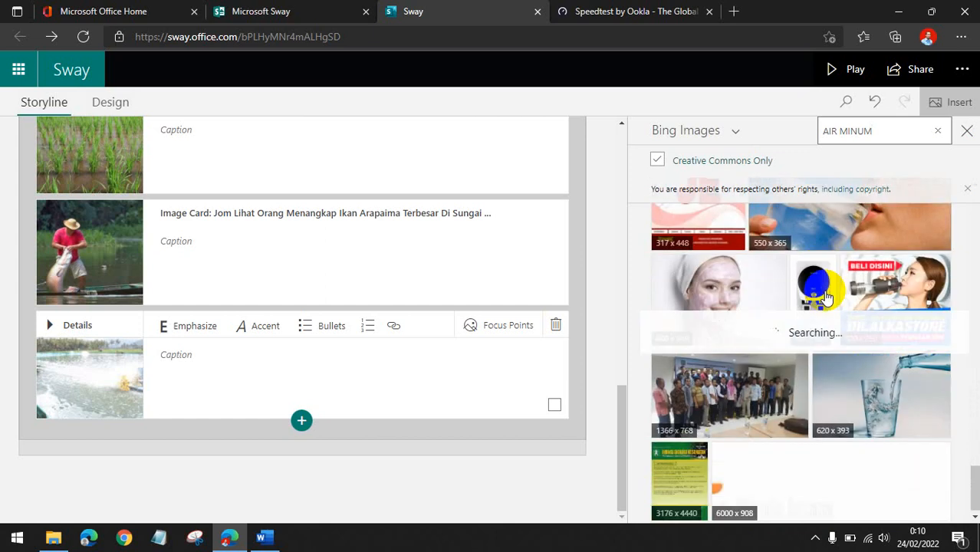
left_click(875, 395)
left_click(891, 132)
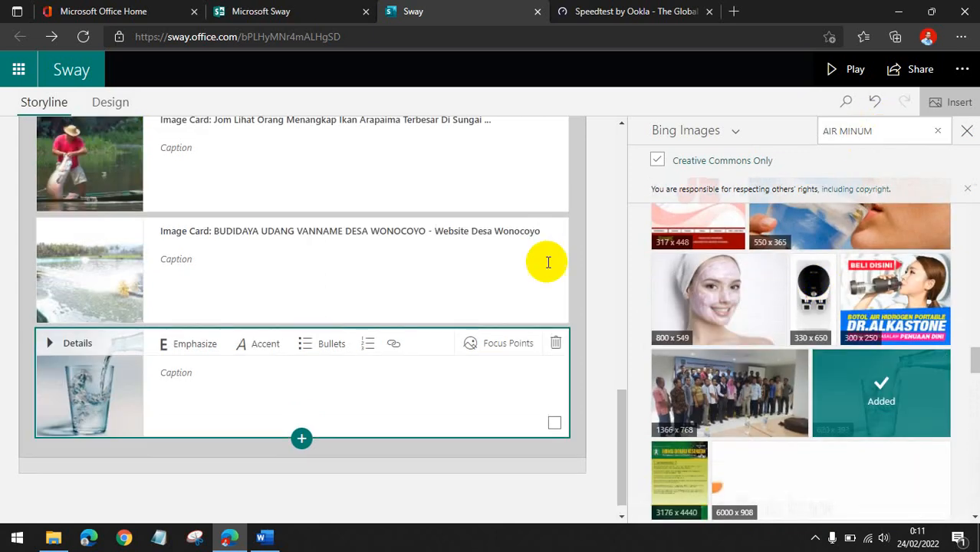
Insert another empty image card at the end of the image grid group.
scroll(300, 263, "up", 4)
scroll(301, 270, "up", 2)
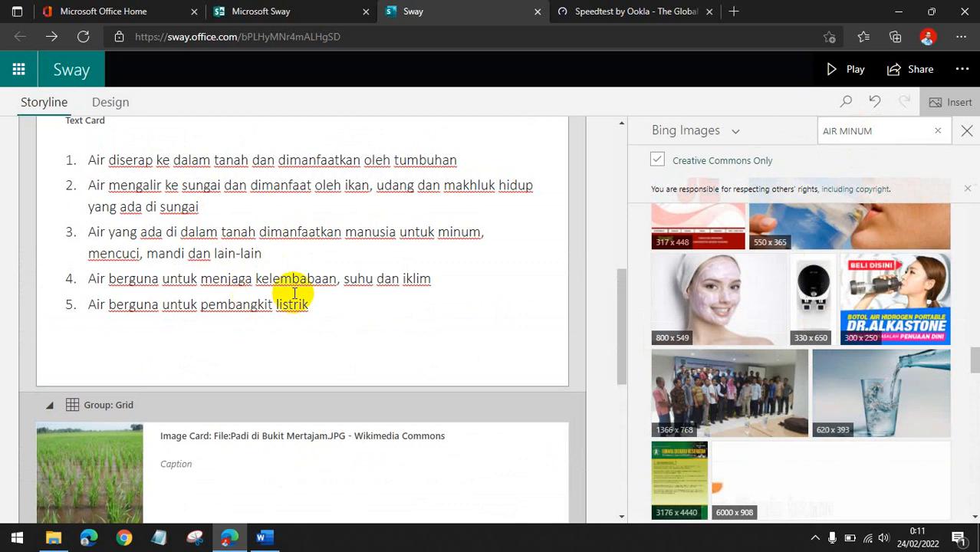
scroll(292, 292, "down", 10)
left_click(301, 423)
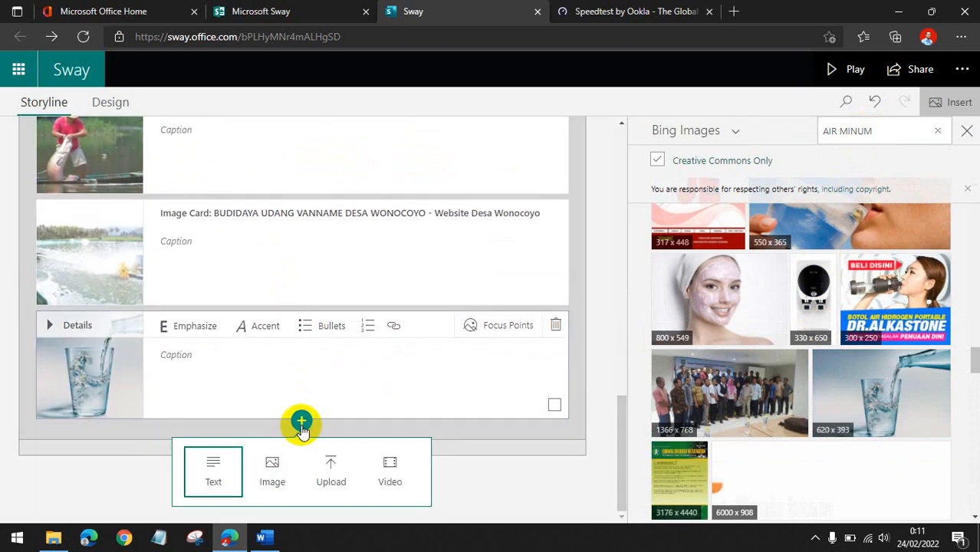
left_click(218, 463)
left_click(265, 470)
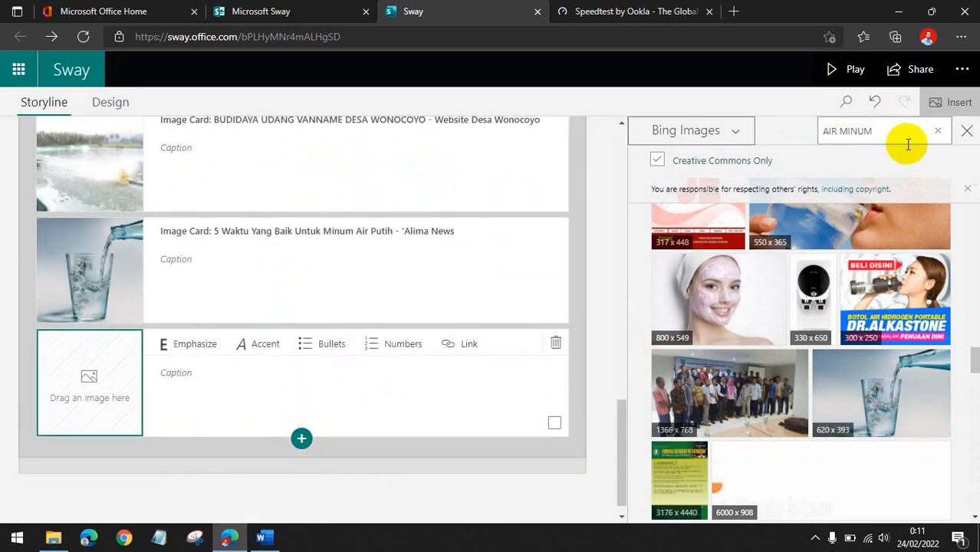
Search Bing Images for PLTA and add the hydroelectric dam spillway photo to the new image card.
left_click(937, 134)
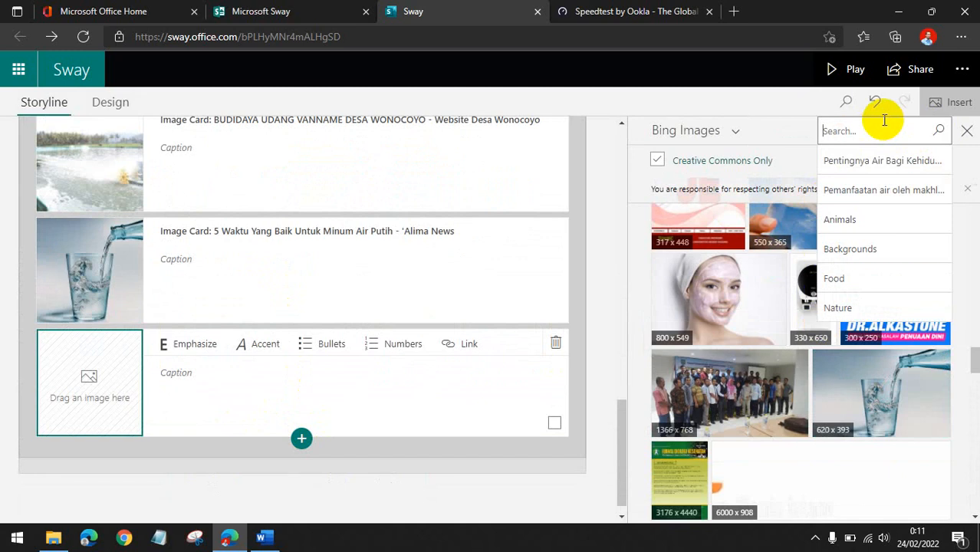
type("PLTA")
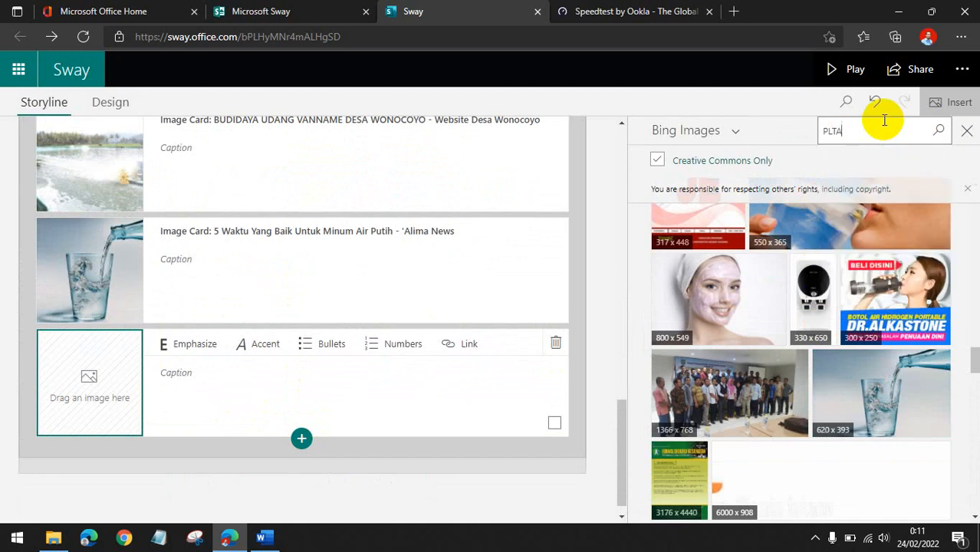
key("Return")
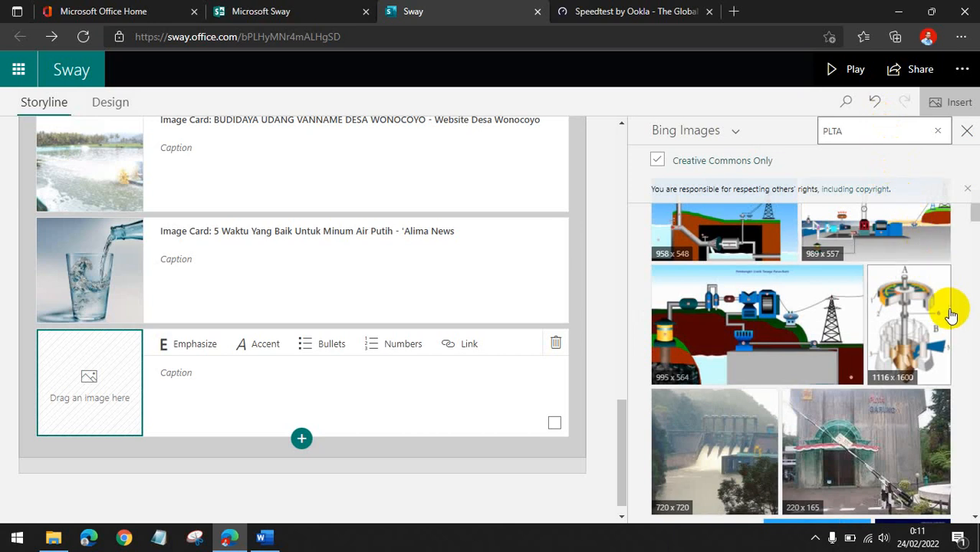
scroll(913, 302, "down", 3)
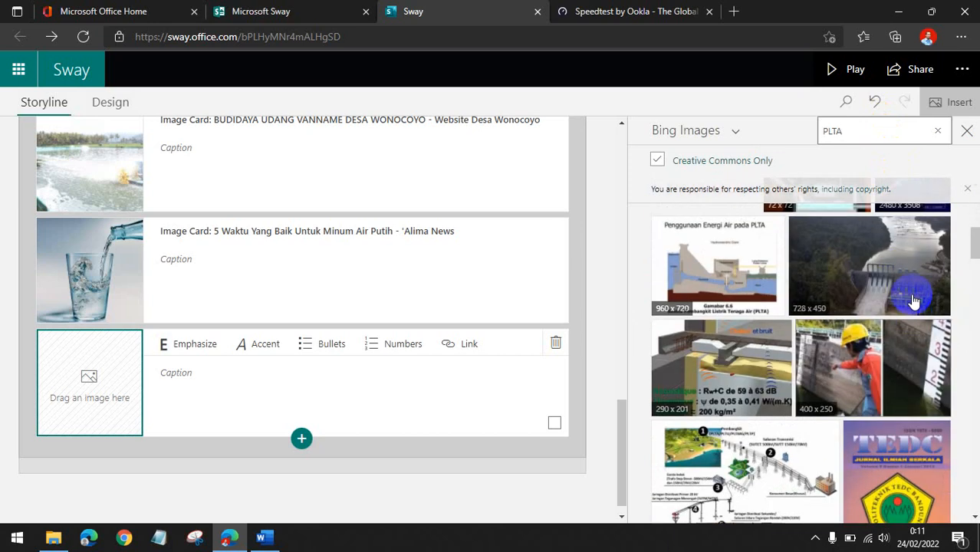
scroll(894, 266, "down", 10)
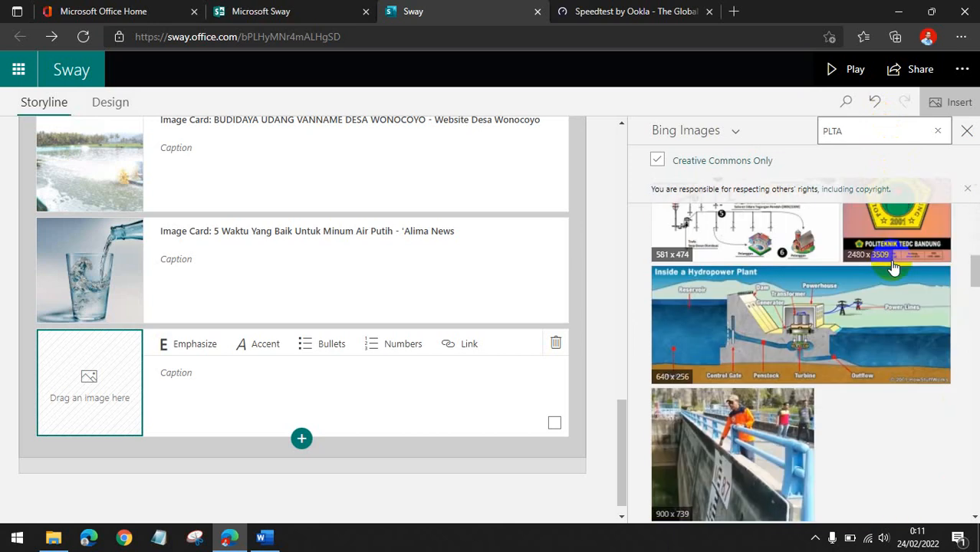
scroll(893, 266, "down", 8)
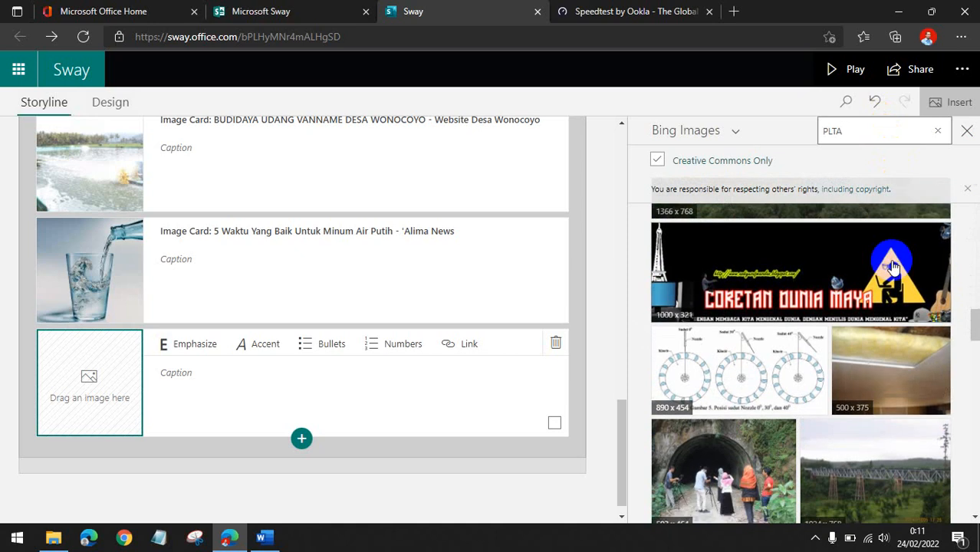
scroll(894, 266, "down", 4)
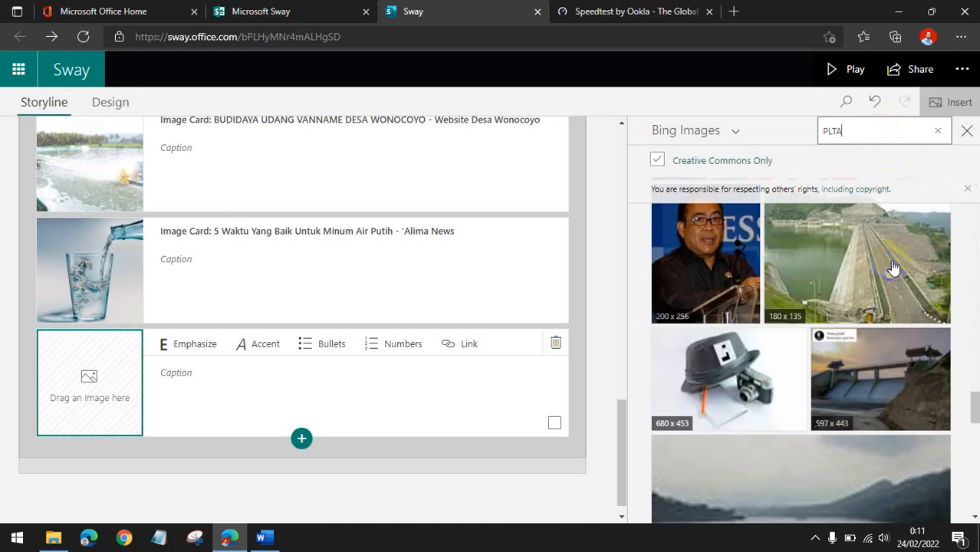
scroll(893, 266, "down", 5)
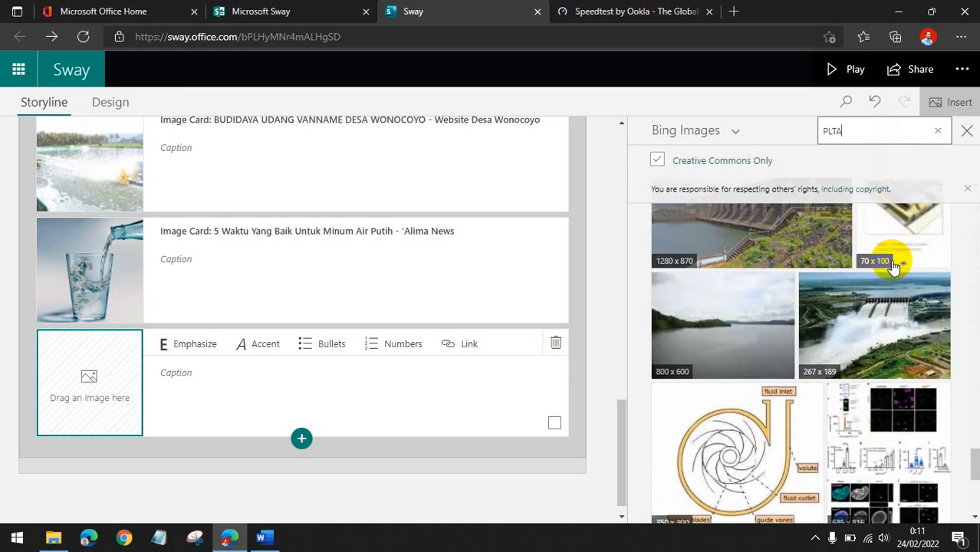
scroll(894, 266, "up", 10)
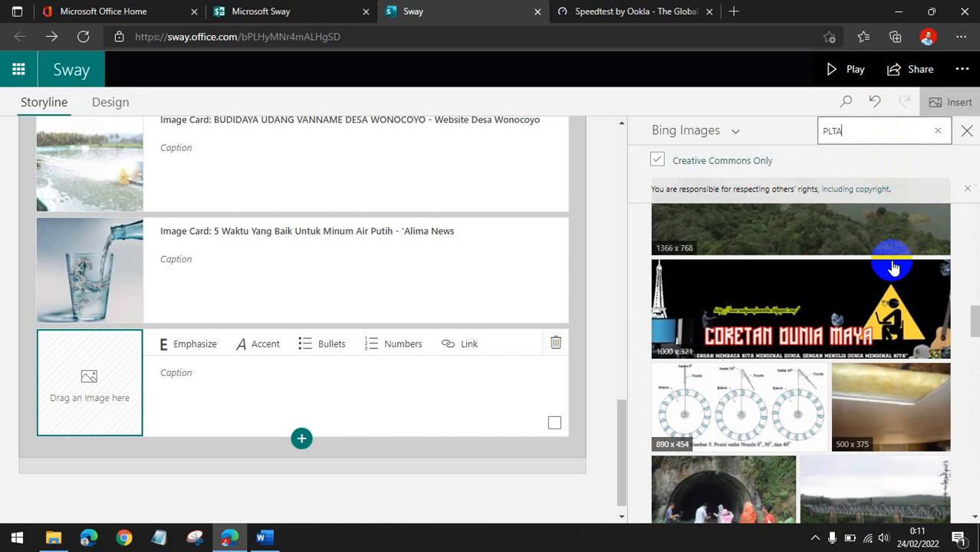
scroll(893, 266, "up", 8)
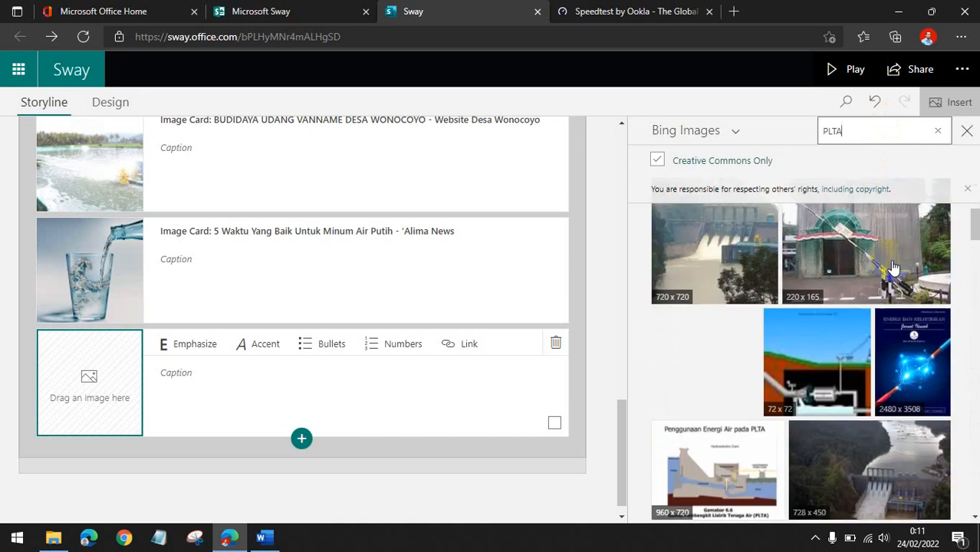
scroll(893, 266, "down", 3)
left_click(878, 268)
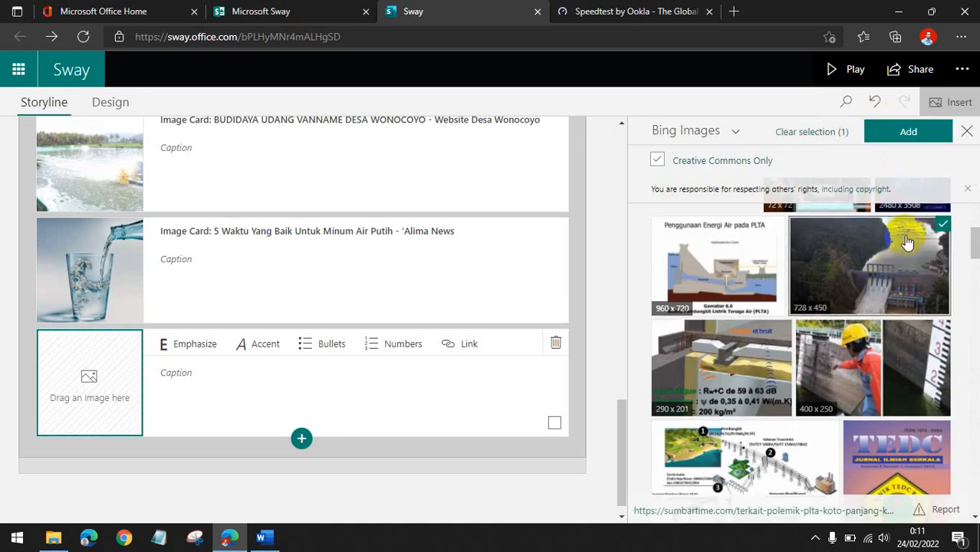
left_click(908, 130)
Scroll through the storyline to review the numbered list and the image grid cards.
scroll(251, 338, "up", 5)
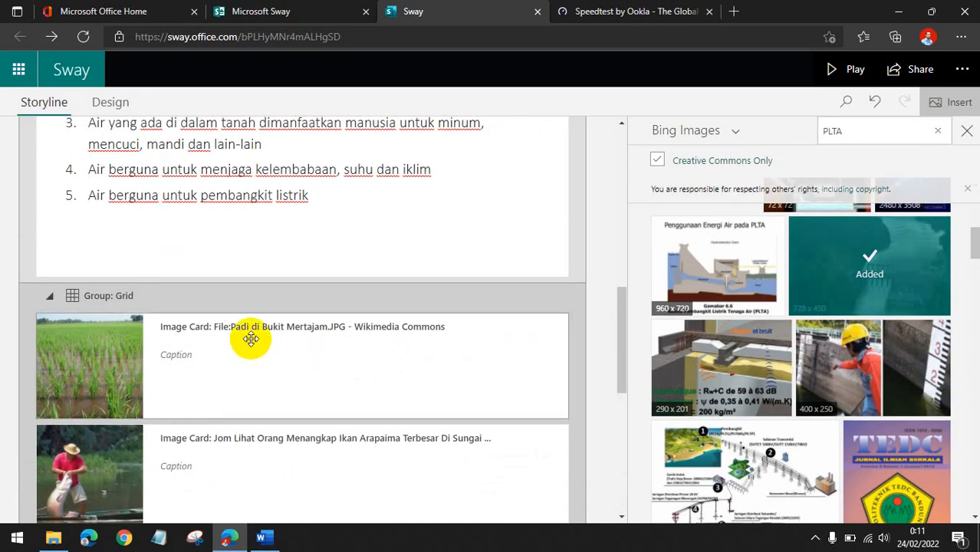
scroll(251, 338, "up", 2)
scroll(247, 339, "down", 4)
scroll(141, 294, "up", 2)
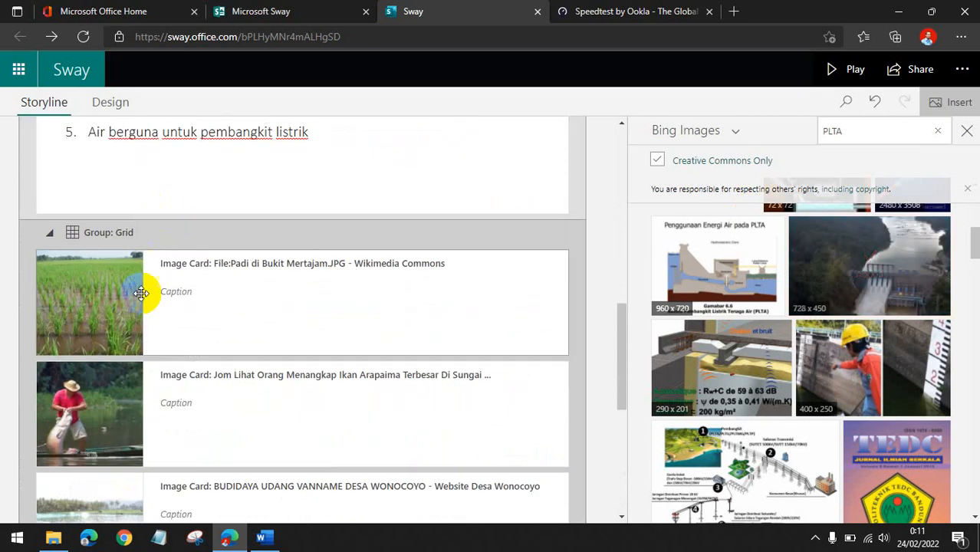
scroll(141, 294, "down", 3)
scroll(131, 274, "down", 2)
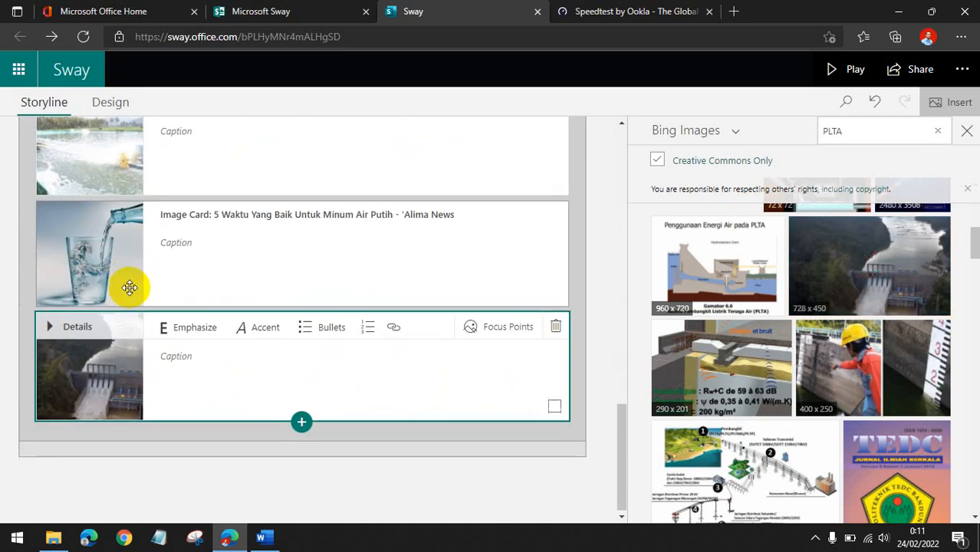
scroll(110, 333, "up", 3)
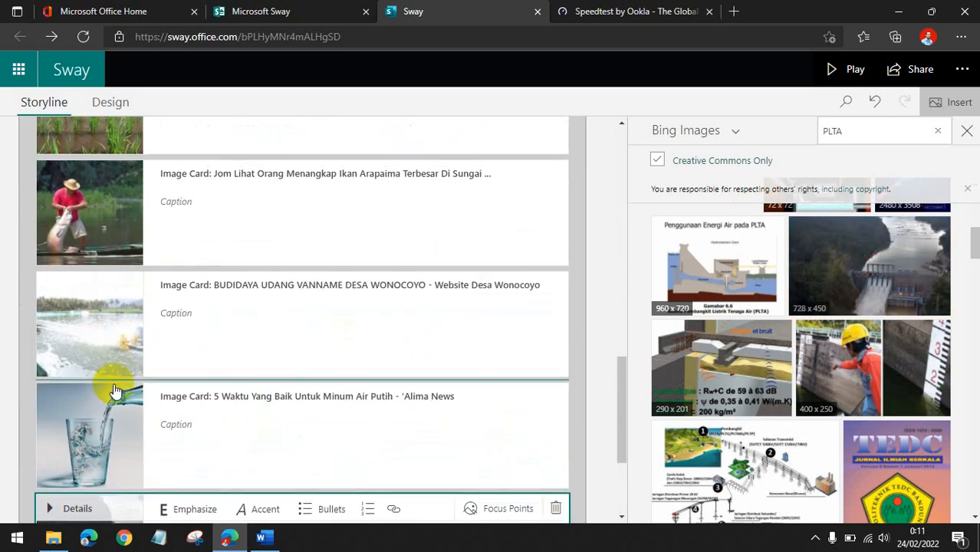
scroll(114, 392, "down", 2)
scroll(109, 328, "up", 4)
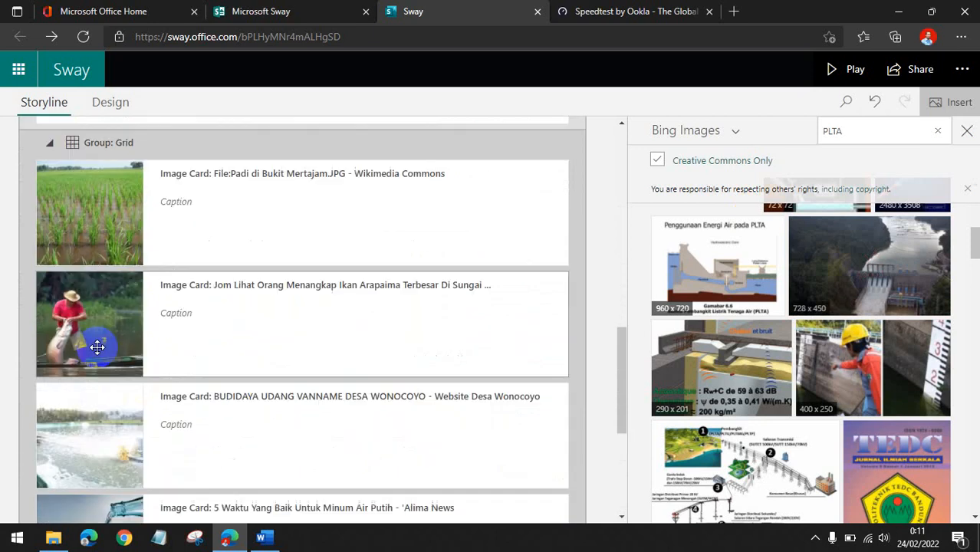
scroll(98, 348, "up", 2)
scroll(559, 316, "down", 1)
scroll(416, 318, "up", 3)
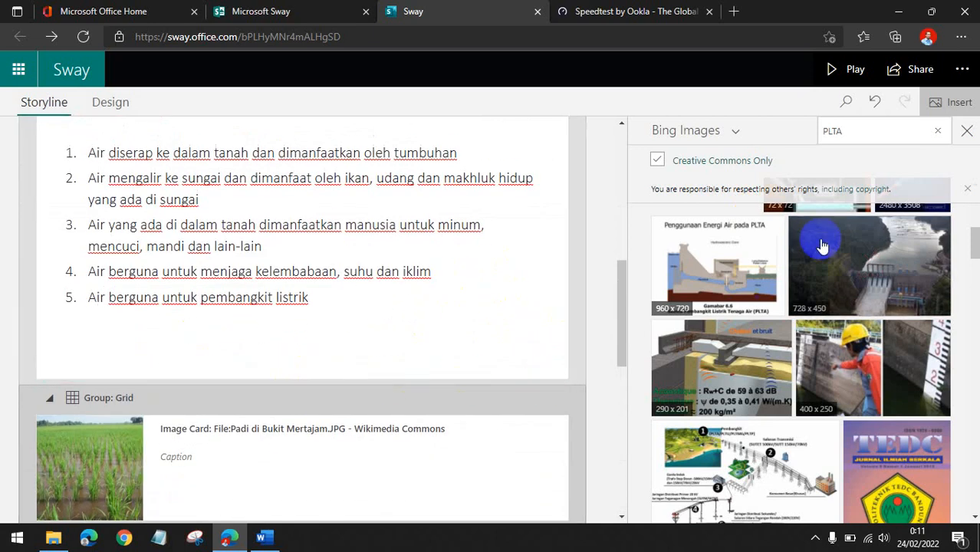
Clear the Bing Images search box to start a new image search.
left_click(939, 131)
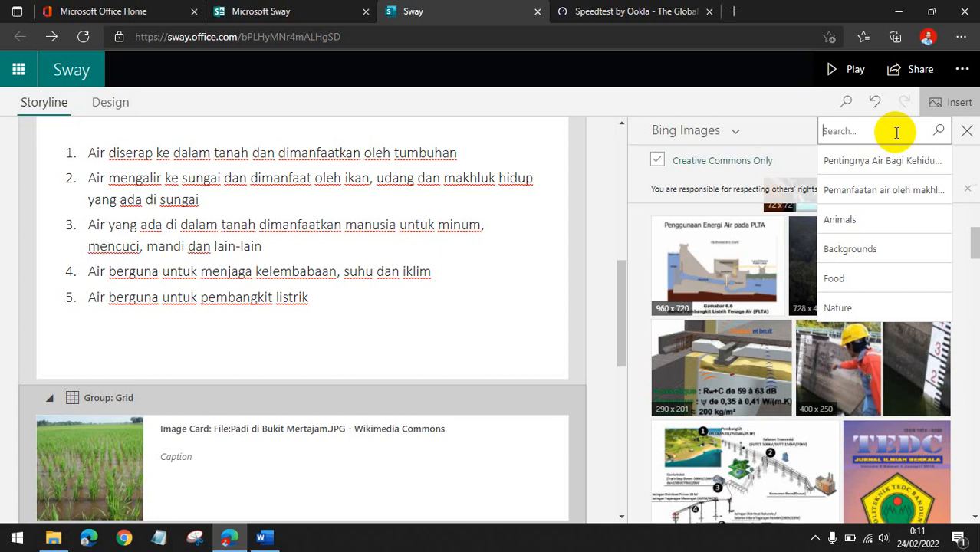
Search Bing Images for TAMBAK IKAN and add the fish pond photo to the image grid group.
type("TAMBAK IKAN")
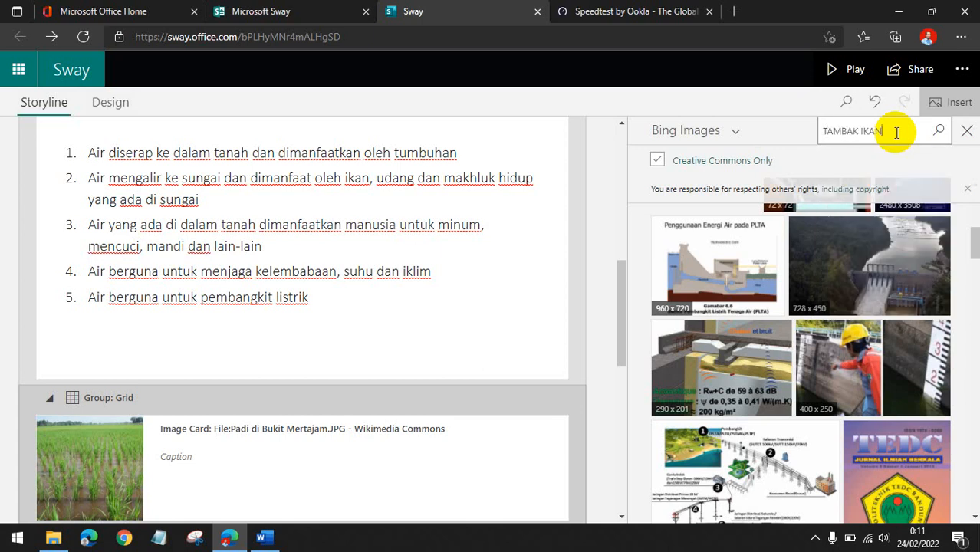
key("Return")
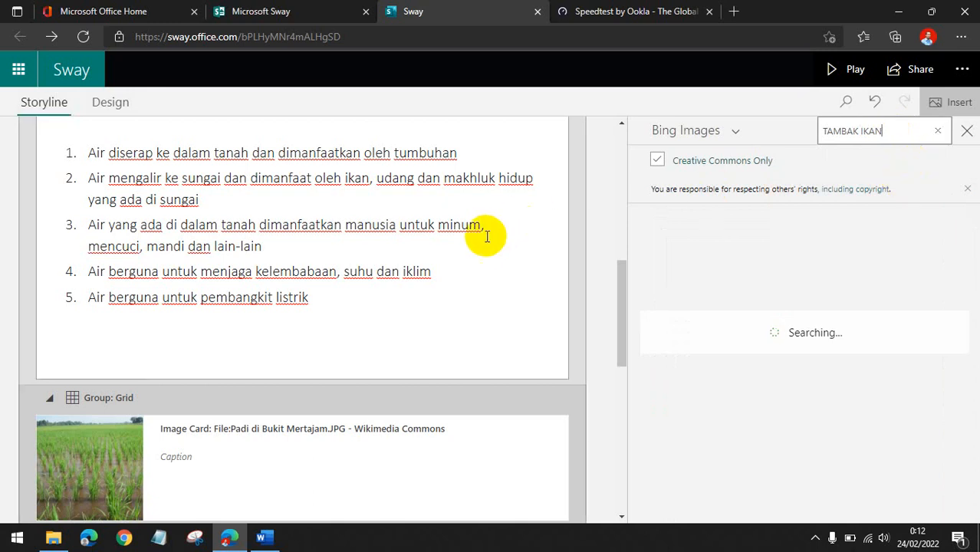
scroll(486, 239, "down", 10)
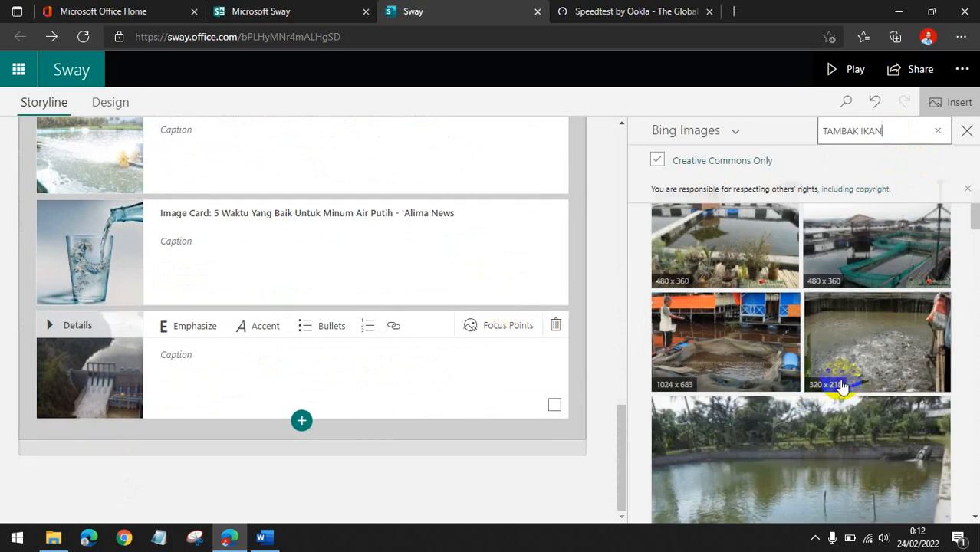
scroll(853, 377, "down", 2)
scroll(853, 377, "down", 6)
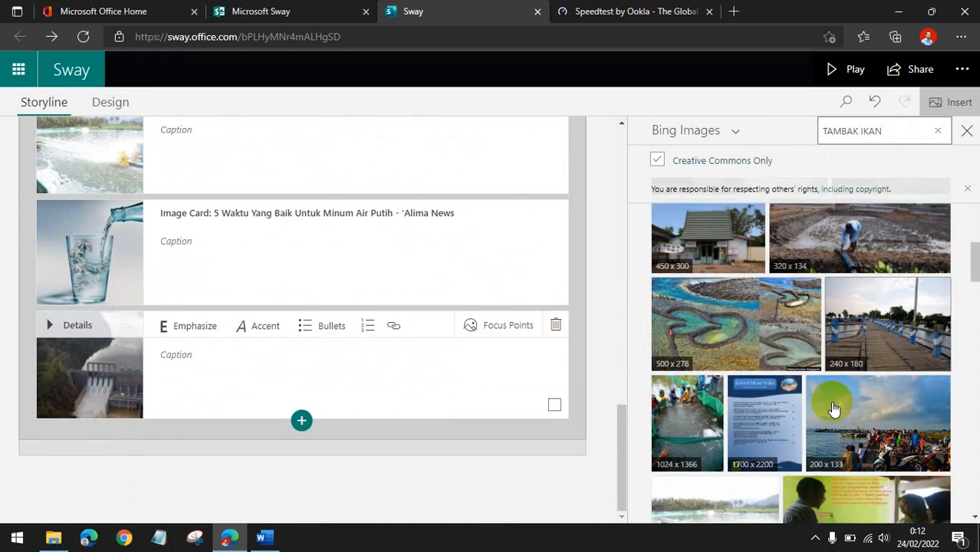
scroll(791, 410, "down", 6)
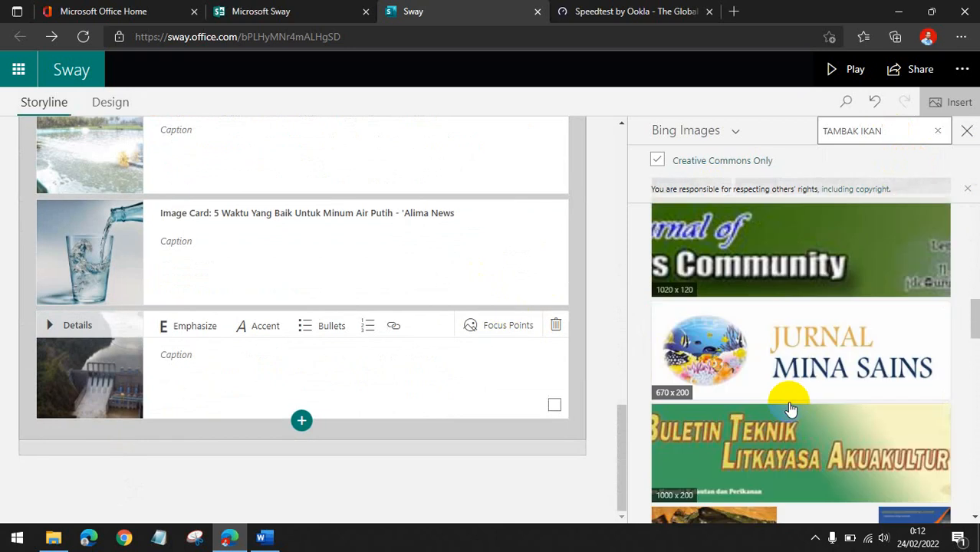
scroll(790, 410, "down", 8)
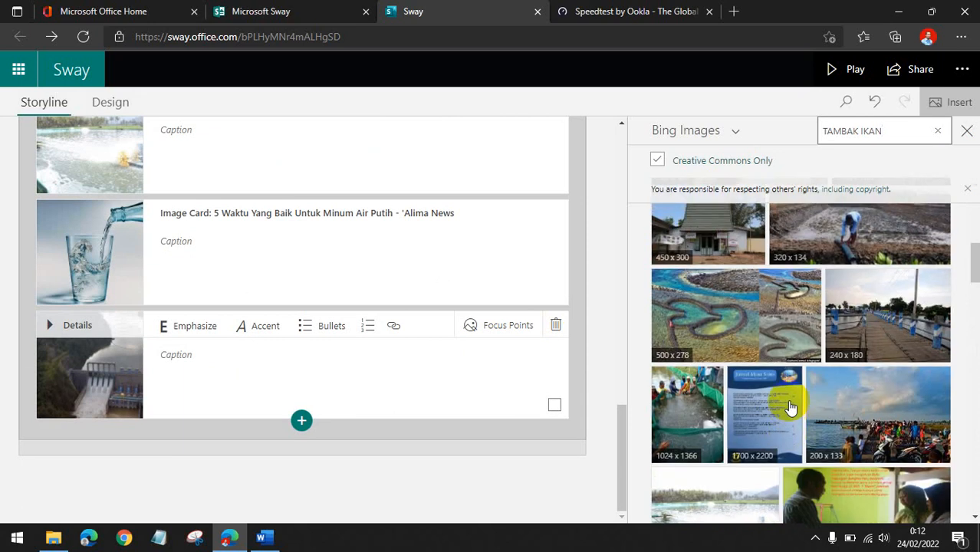
scroll(811, 351, "up", 4)
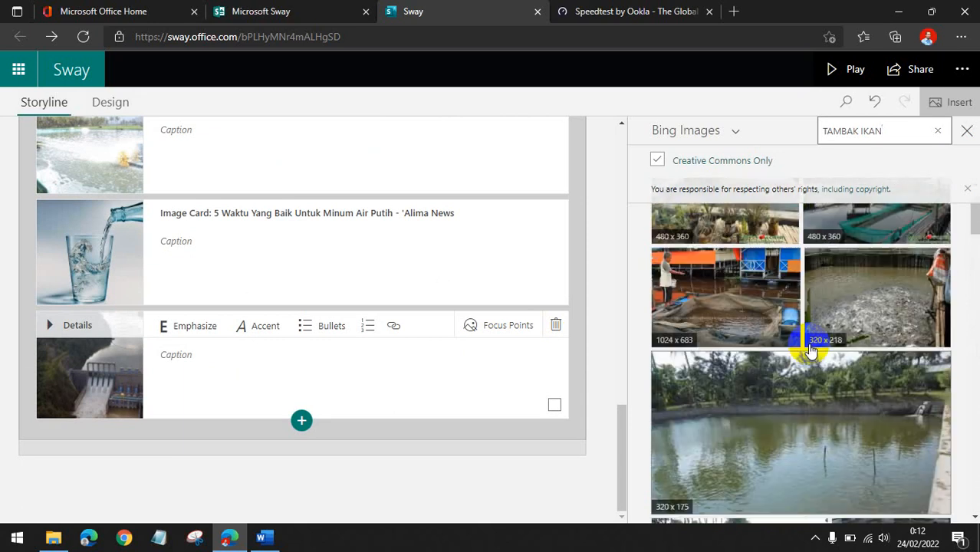
left_click(728, 335)
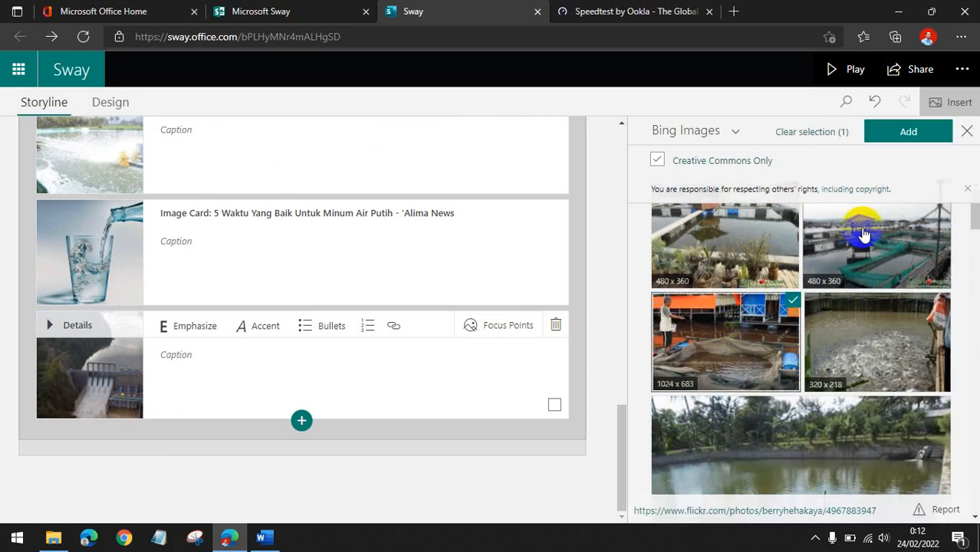
left_click(902, 135)
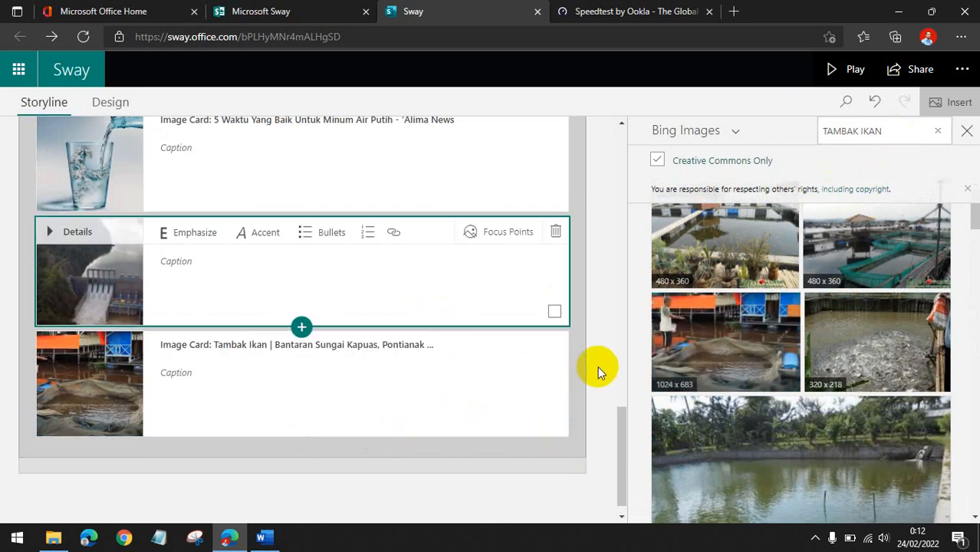
Close the image pane and preview the Sway in Play mode through the list and image grid, then return to editing.
scroll(591, 377, "up", 4)
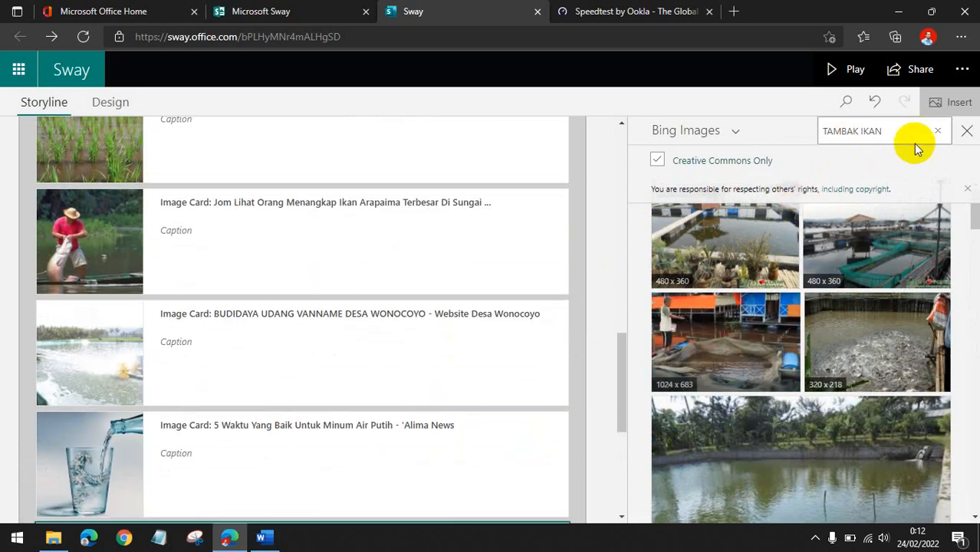
left_click(966, 132)
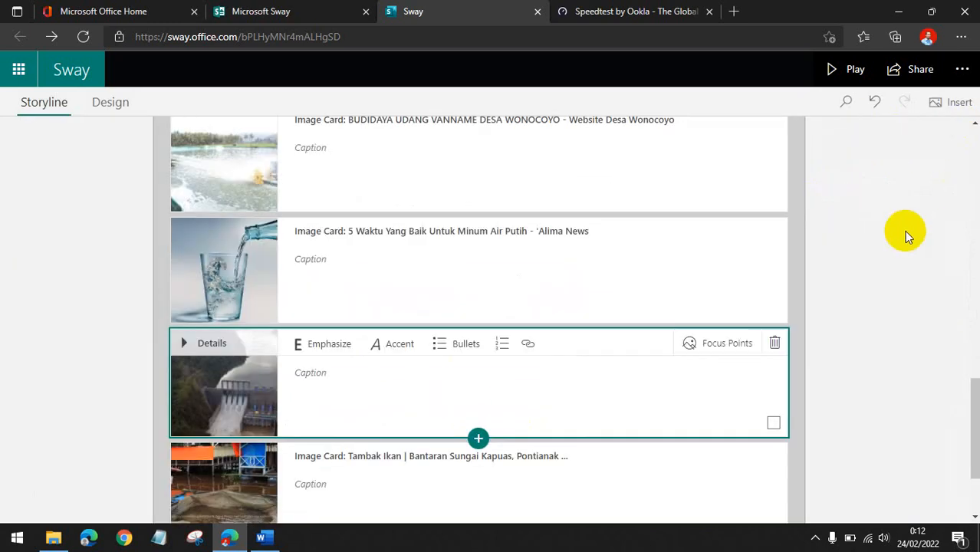
left_click(855, 69)
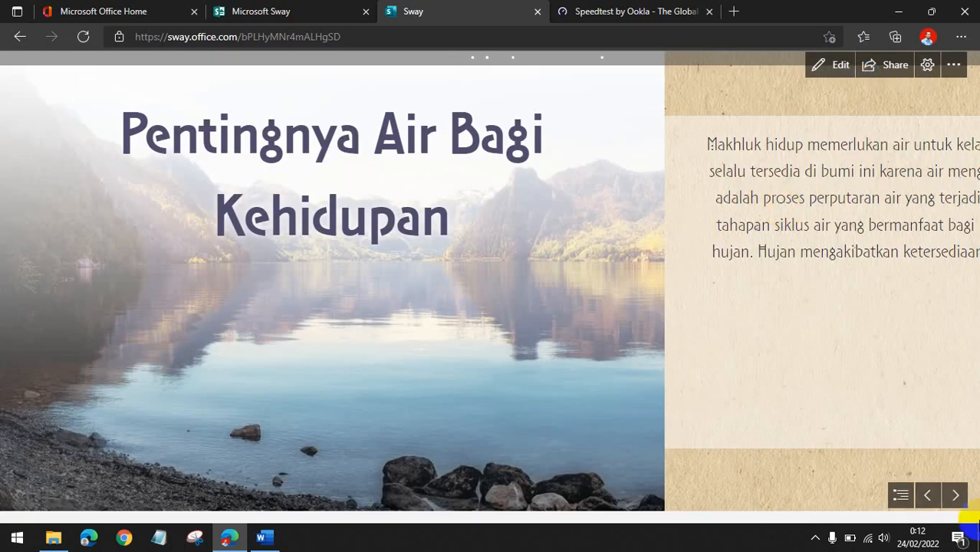
left_click(957, 496)
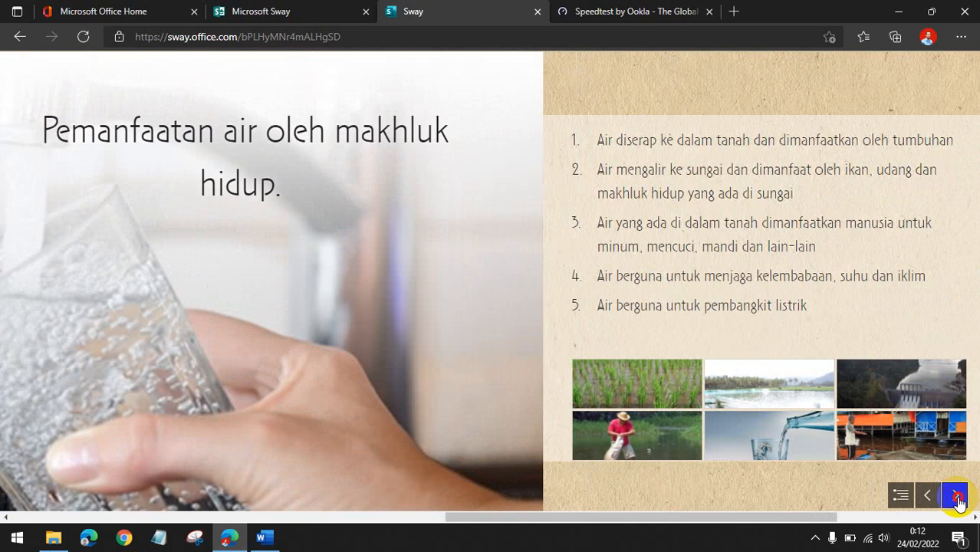
left_click(957, 496)
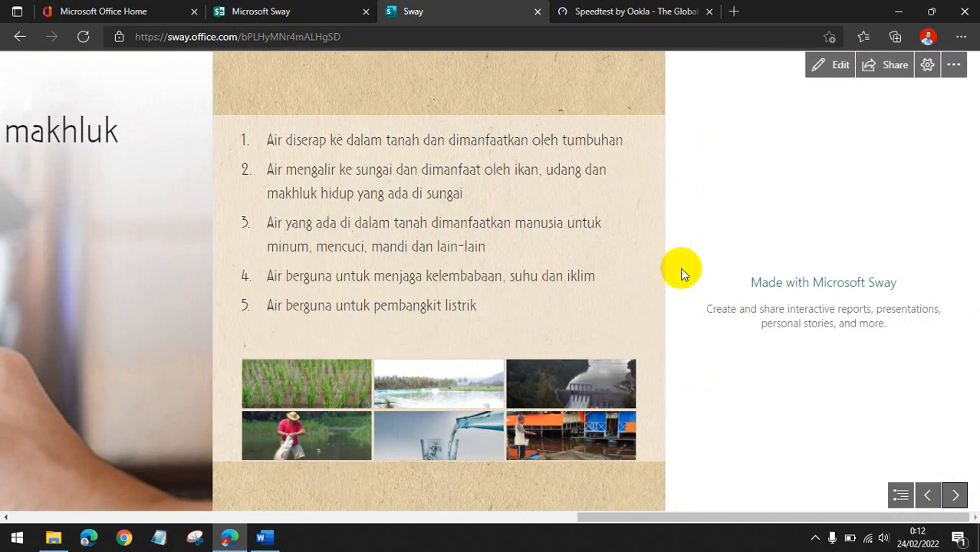
left_click(815, 66)
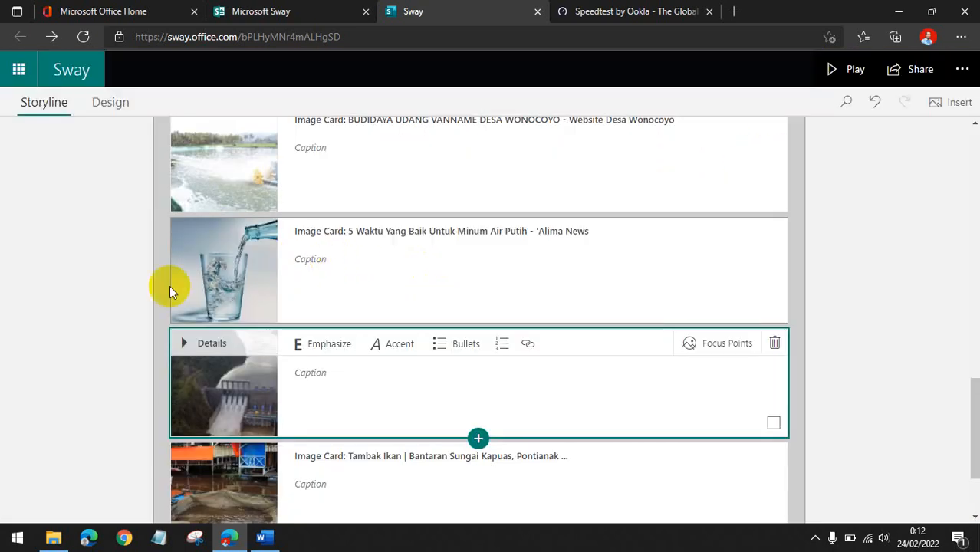
Collapse the image grid group and review its group type options.
scroll(170, 291, "up", 6)
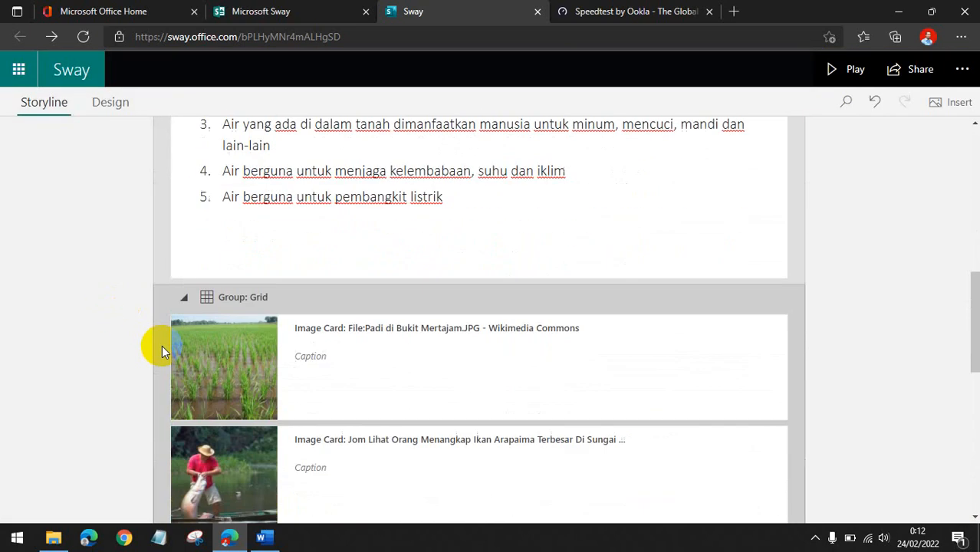
left_click(221, 294)
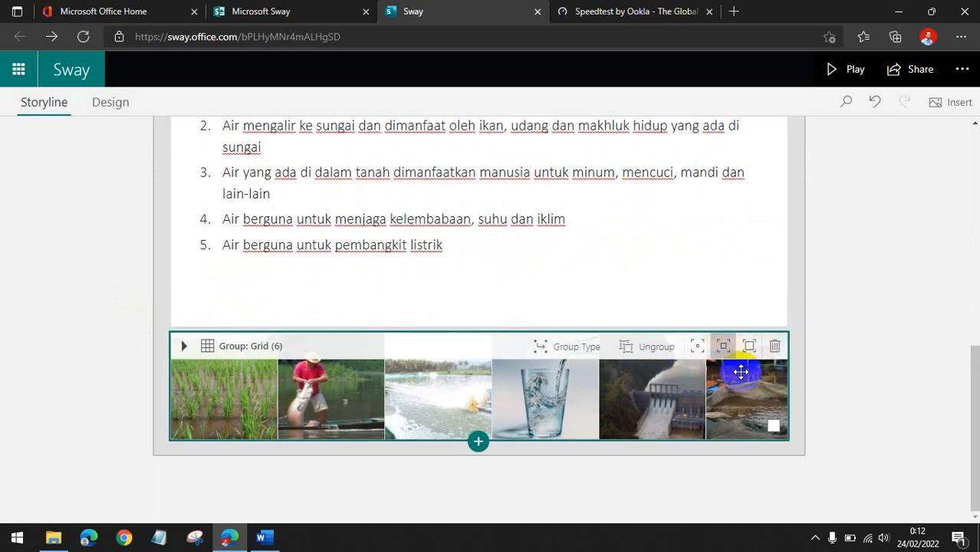
left_click(559, 349)
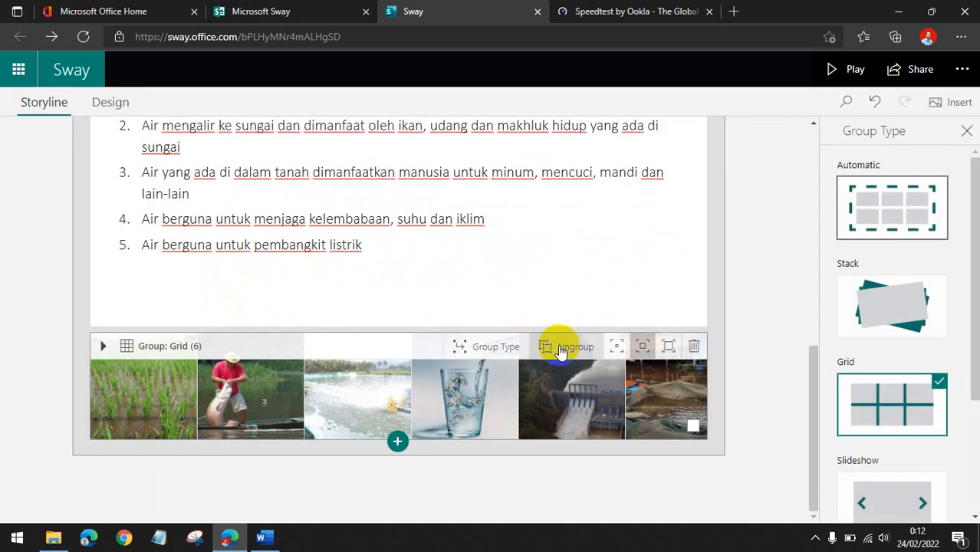
scroll(928, 392, "down", 2)
scroll(925, 398, "up", 2)
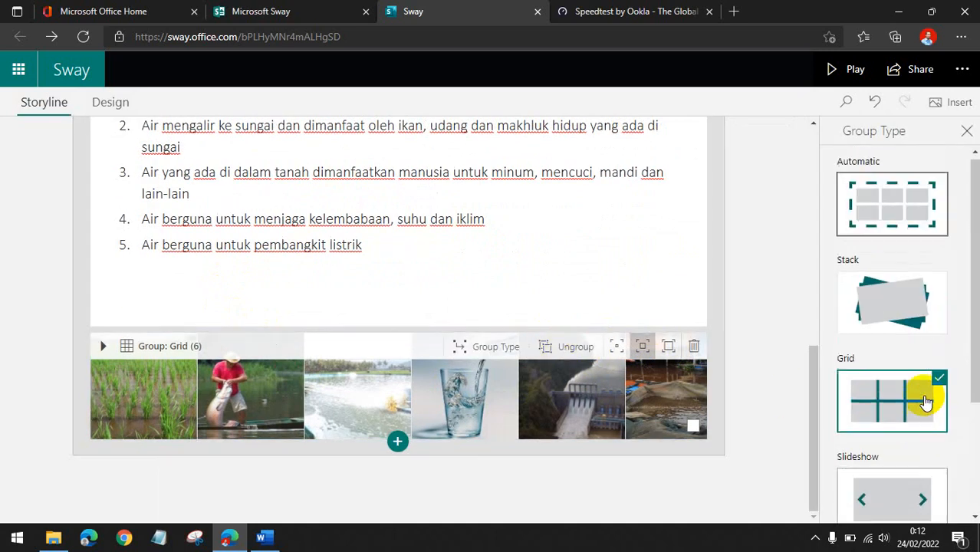
scroll(892, 317, "down", 2)
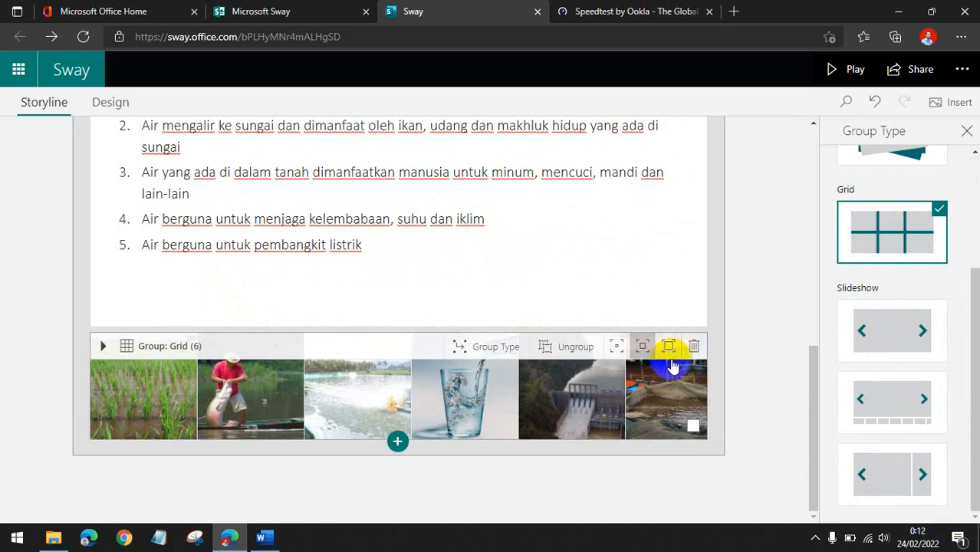
left_click(754, 357)
Play the Sway again and step through the slides to the image grid, then return to editing.
left_click(841, 71)
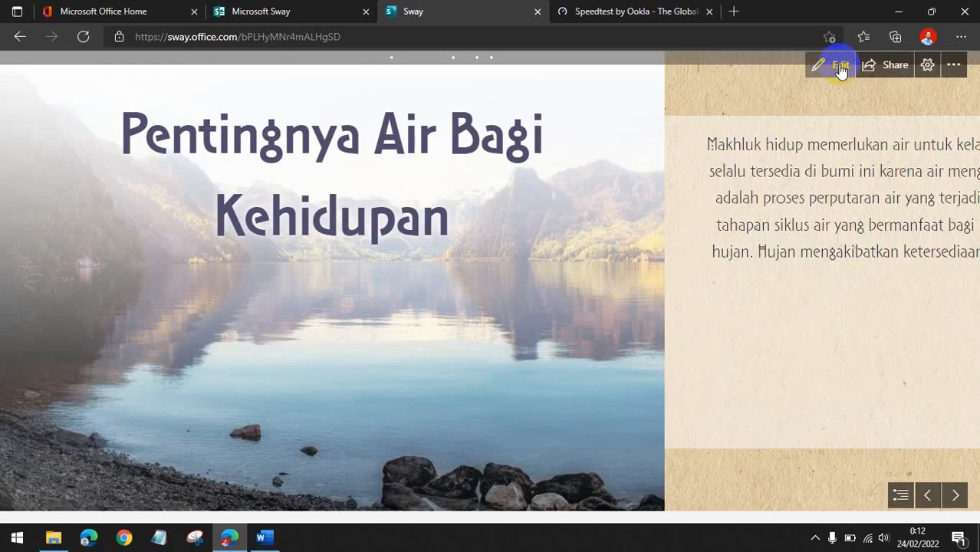
left_click(955, 495)
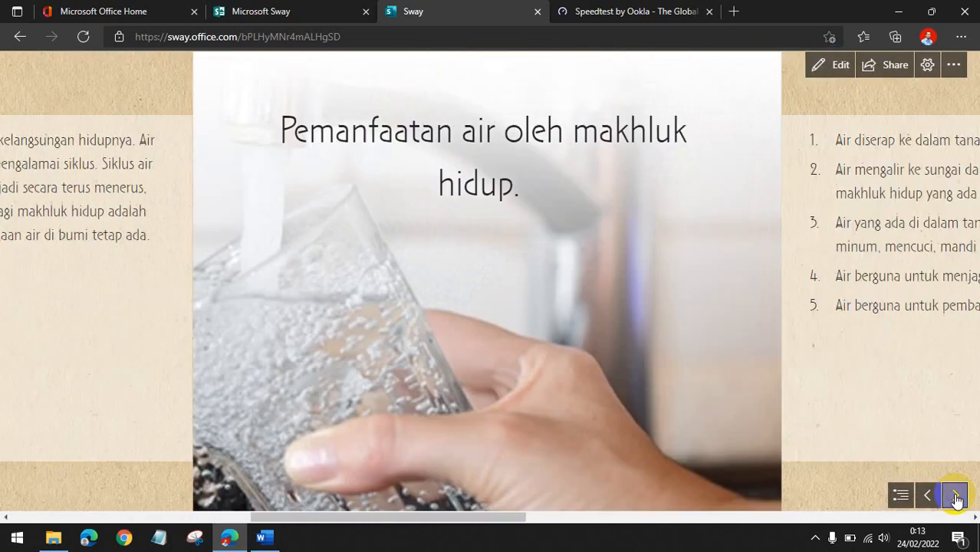
left_click(955, 496)
left_click(955, 495)
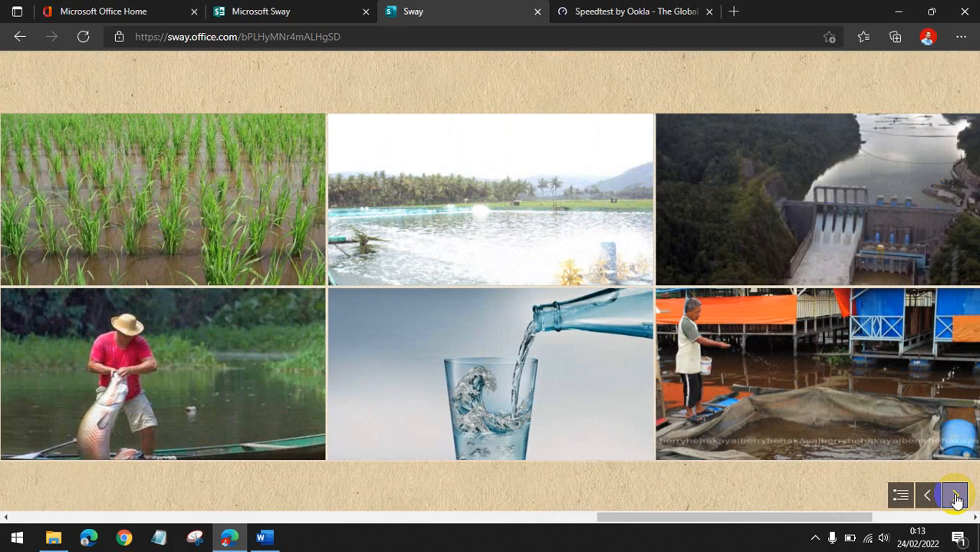
left_click(955, 496)
left_click(350, 219)
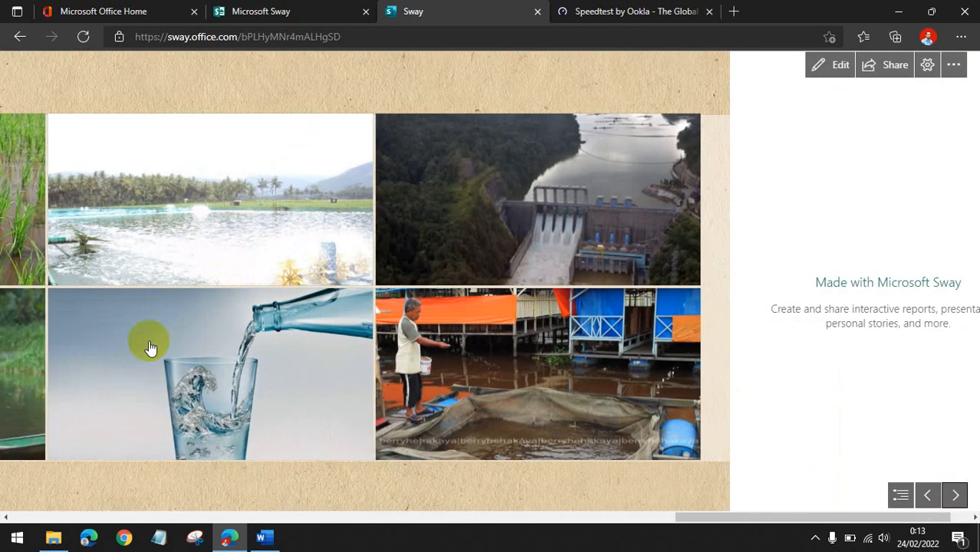
scroll(143, 344, "up", 7)
scroll(143, 343, "down", 8)
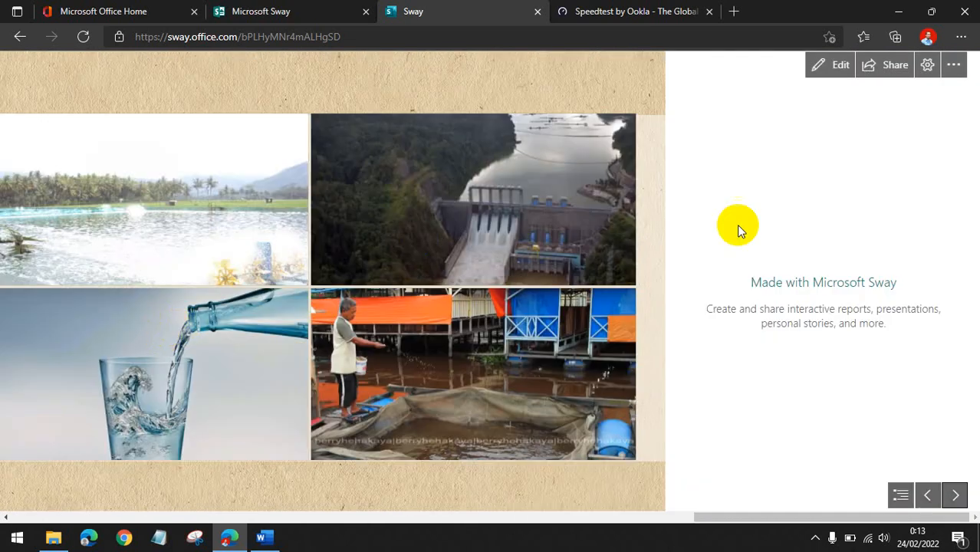
left_click(814, 71)
Collapse the first section, Pemanfaatan air oleh makhluk hidup, in the storyline.
scroll(311, 265, "down", 2)
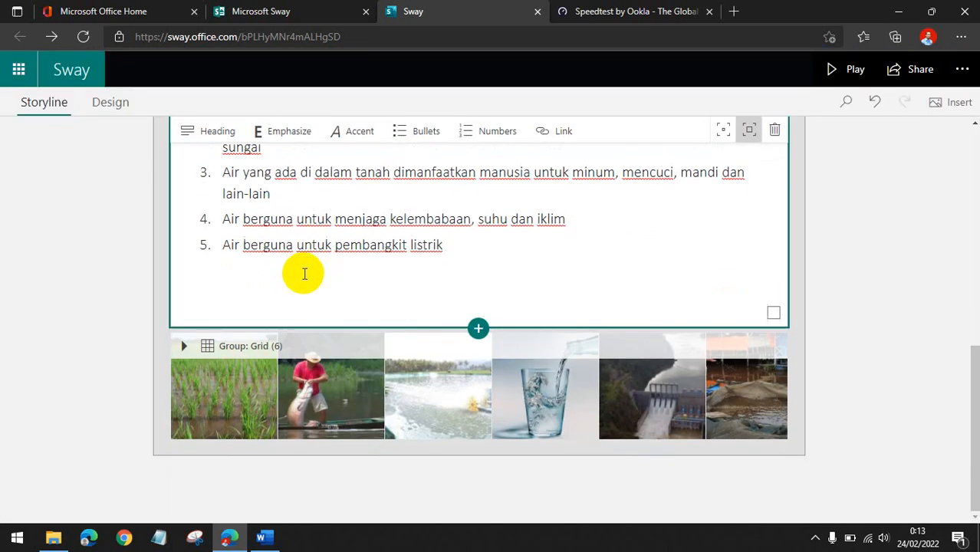
scroll(80, 391, "up", 5)
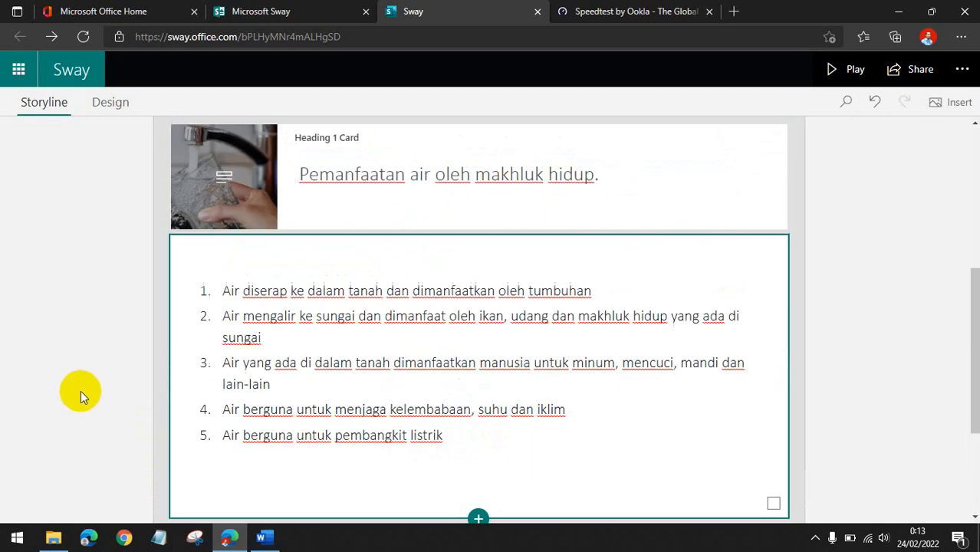
scroll(84, 354, "down", 4)
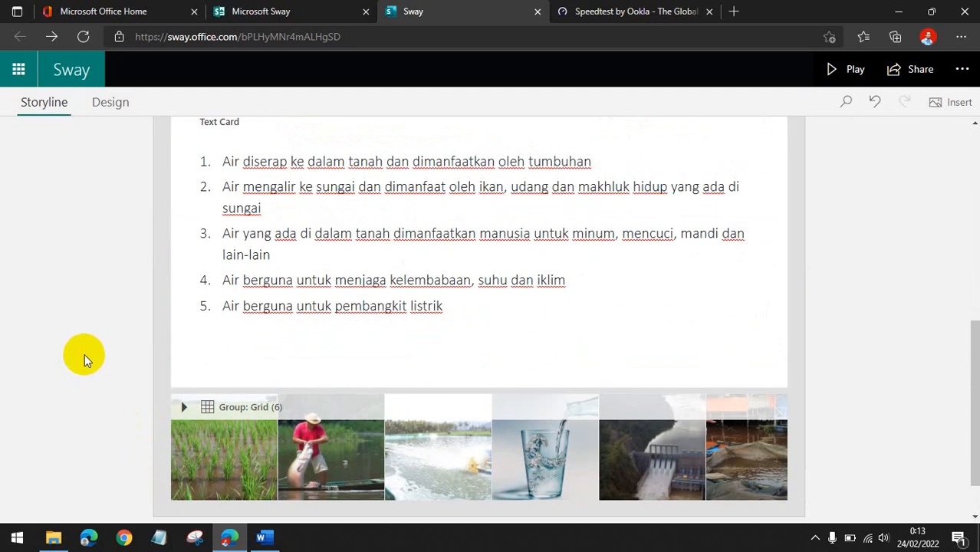
scroll(84, 353, "up", 4)
scroll(142, 345, "down", 5)
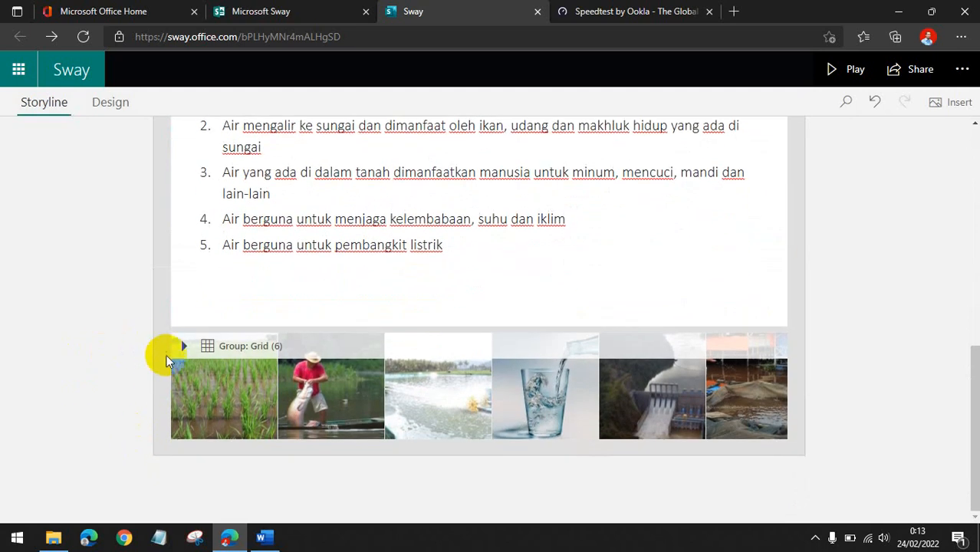
left_click(161, 384)
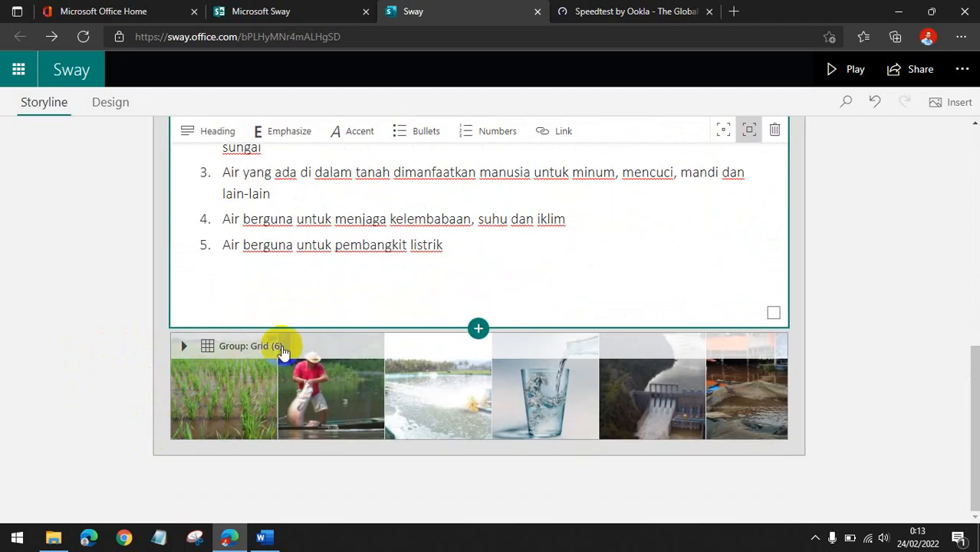
scroll(482, 347, "up", 3)
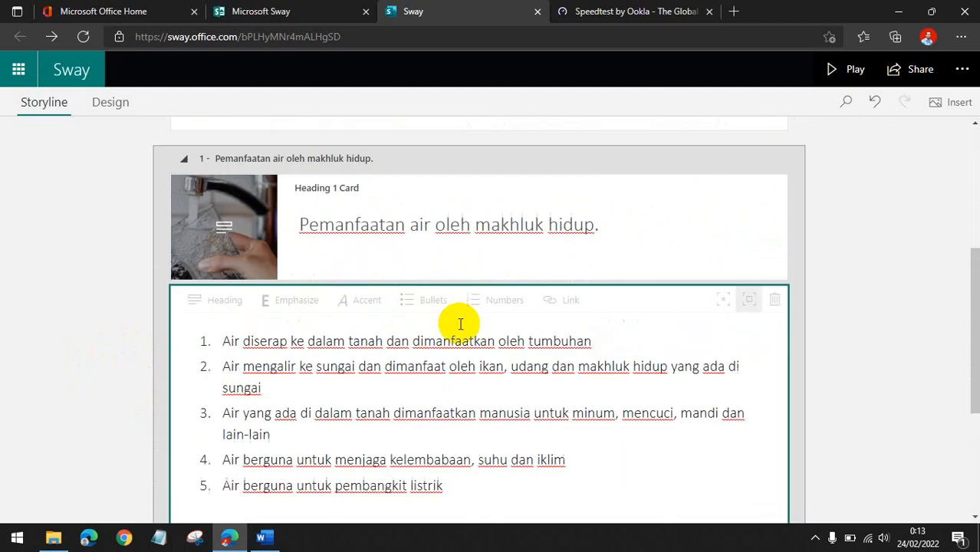
left_click(314, 173)
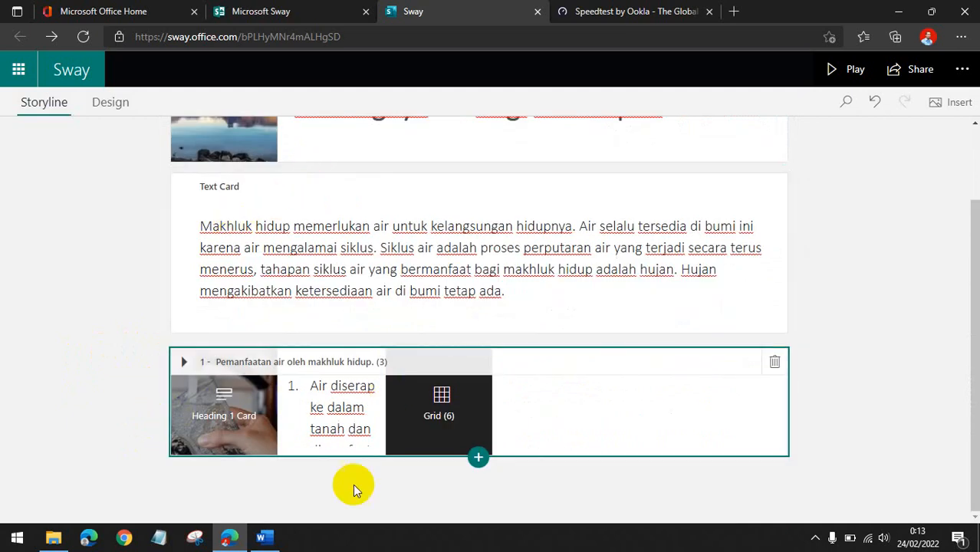
Add a new Heading 1 card as a second section below the first section.
left_click(478, 458)
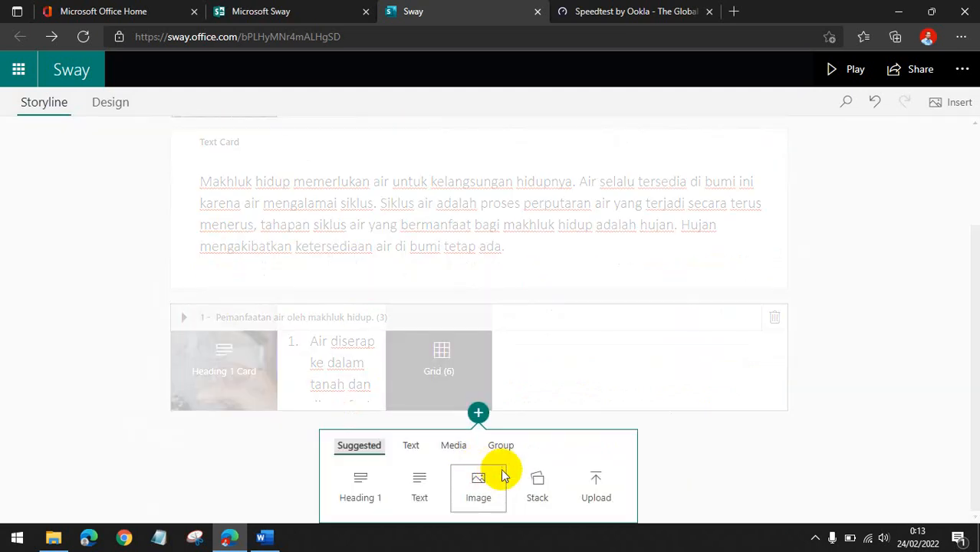
left_click(353, 495)
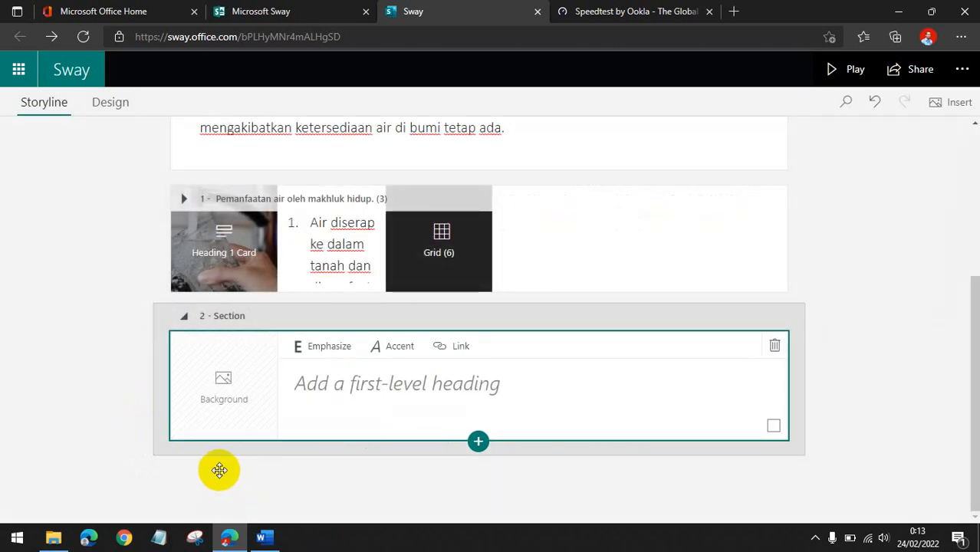
scroll(202, 437, "up", 3)
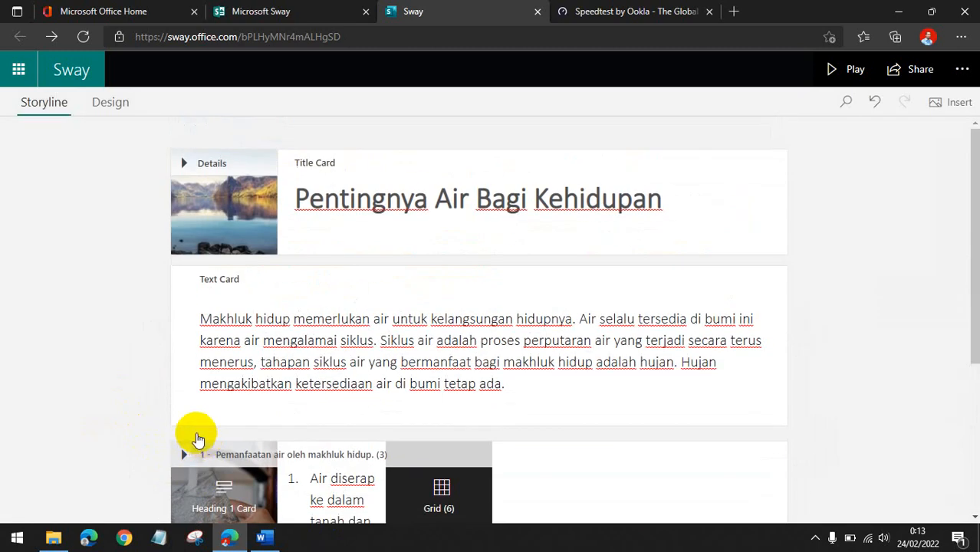
Delete the empty second section from the storyline.
scroll(75, 350, "down", 3)
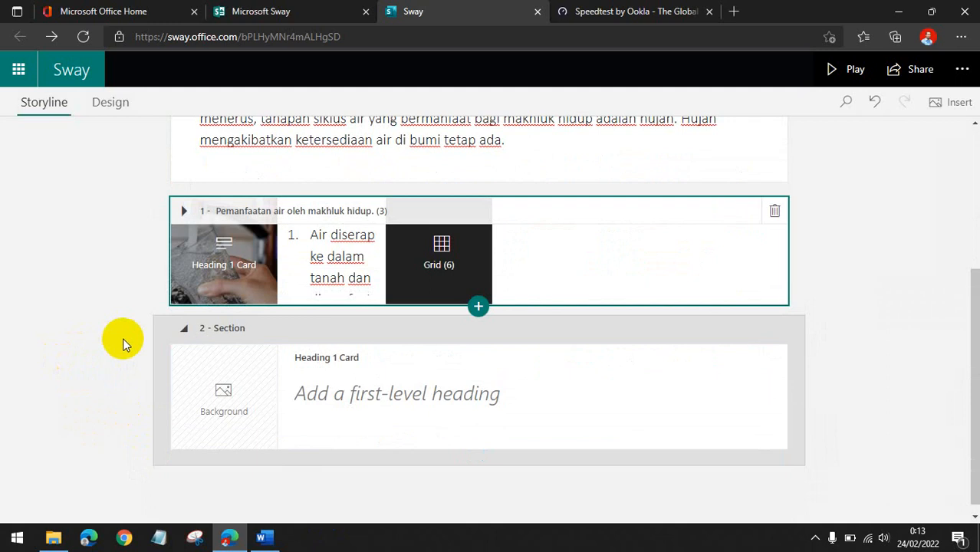
left_click(770, 329)
left_click(792, 329)
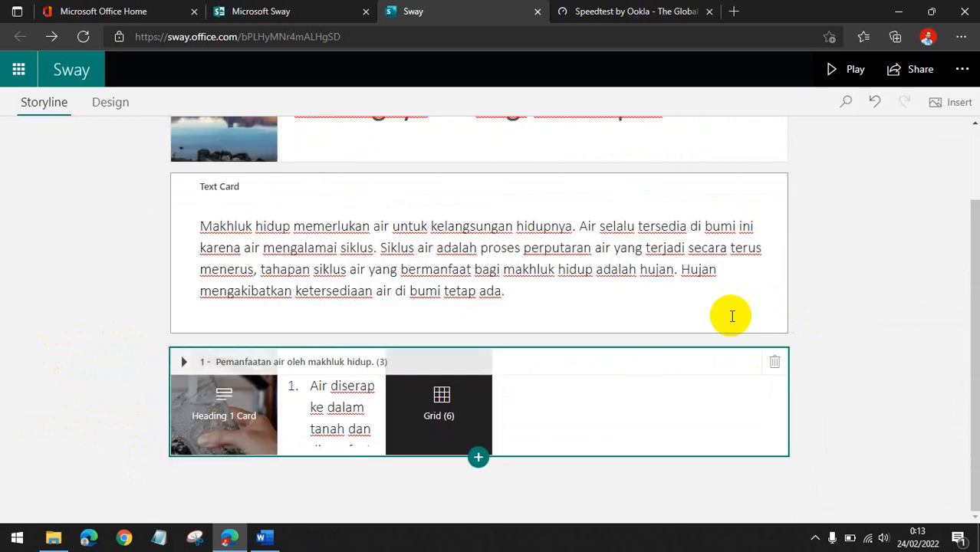
Expand the first section and add a Heading 1 card after its image grid as a new second section.
left_click(133, 304)
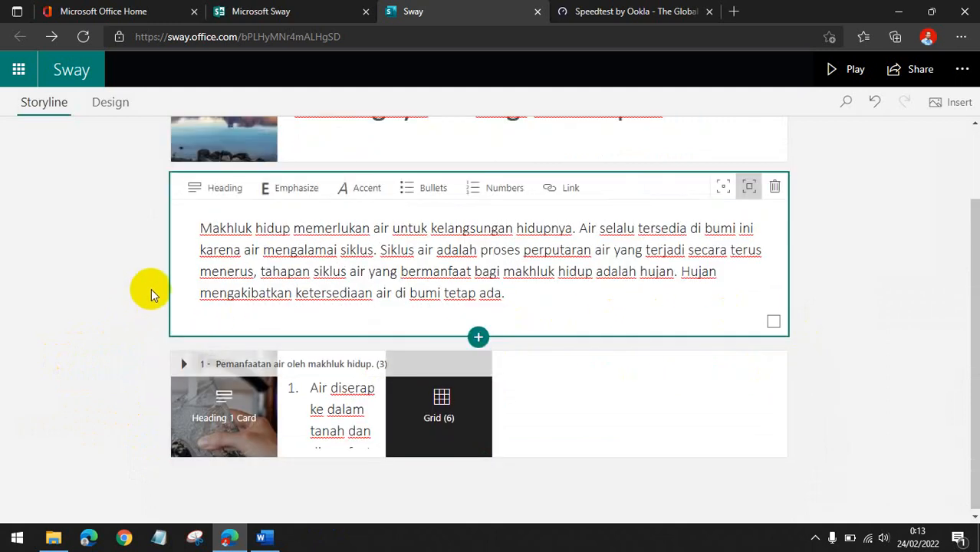
scroll(151, 290, "up", 2)
scroll(143, 277, "down", 2)
scroll(152, 299, "up", 2)
scroll(153, 299, "down", 2)
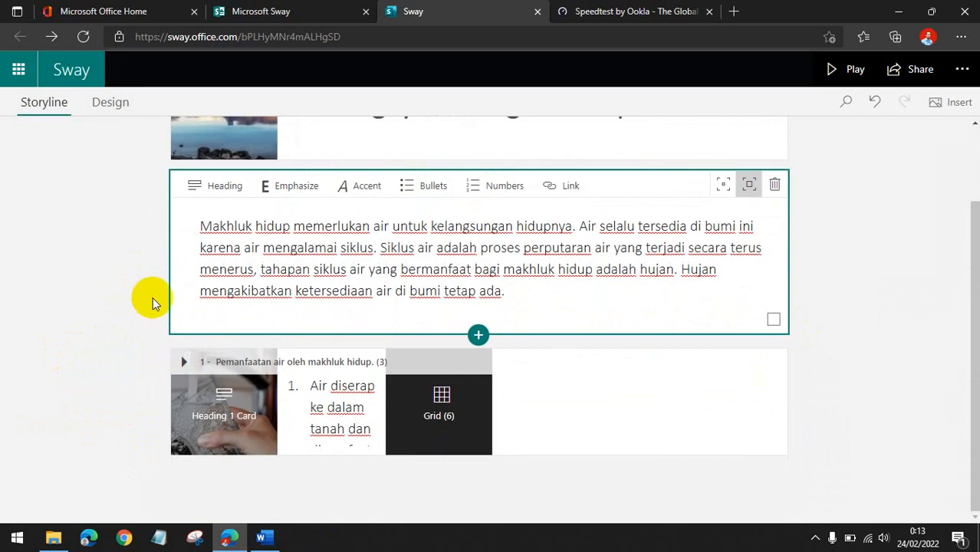
left_click(153, 373)
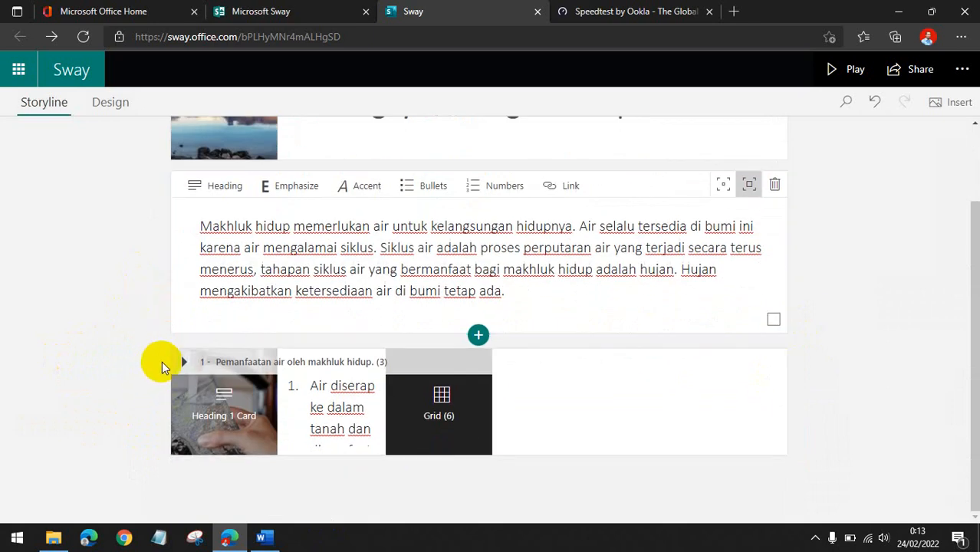
left_click(172, 369)
scroll(399, 395, "down", 5)
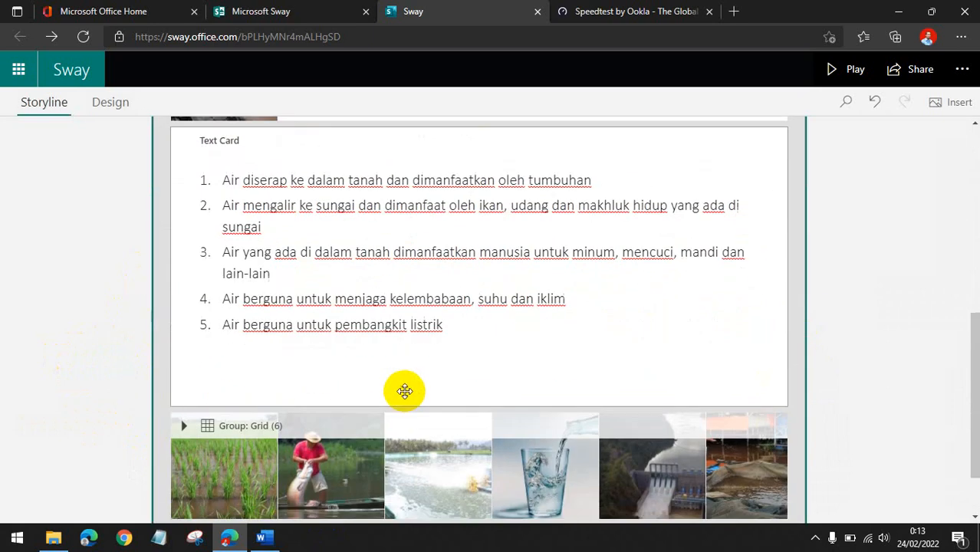
left_click(480, 469)
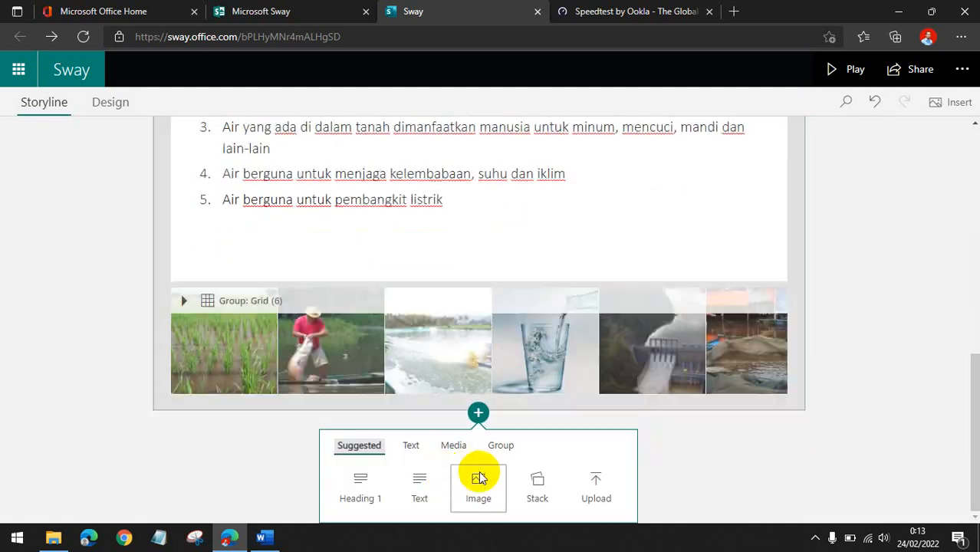
left_click(372, 485)
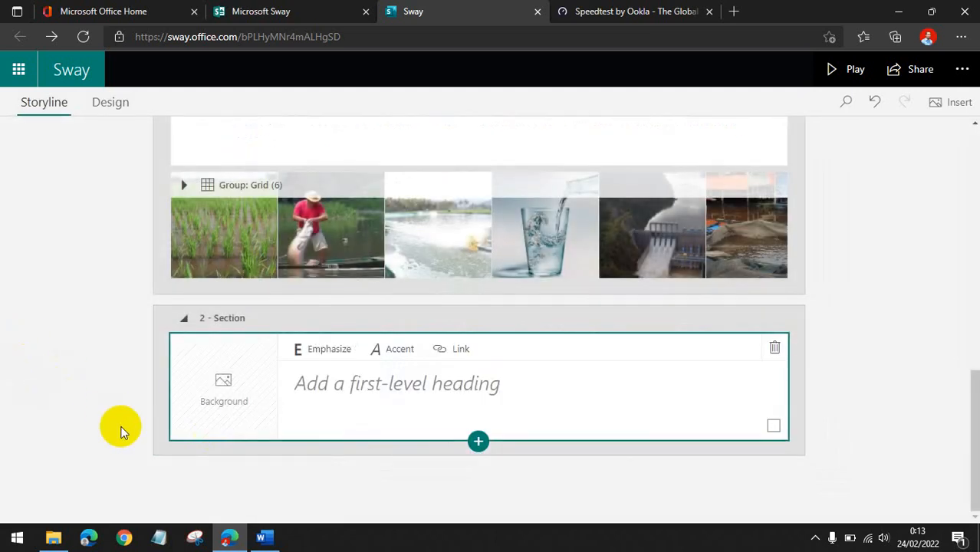
Copy the heading Tahapan Siklus Air from the Word document and paste it as the new section's heading.
left_click(261, 538)
scroll(247, 285, "down", 5)
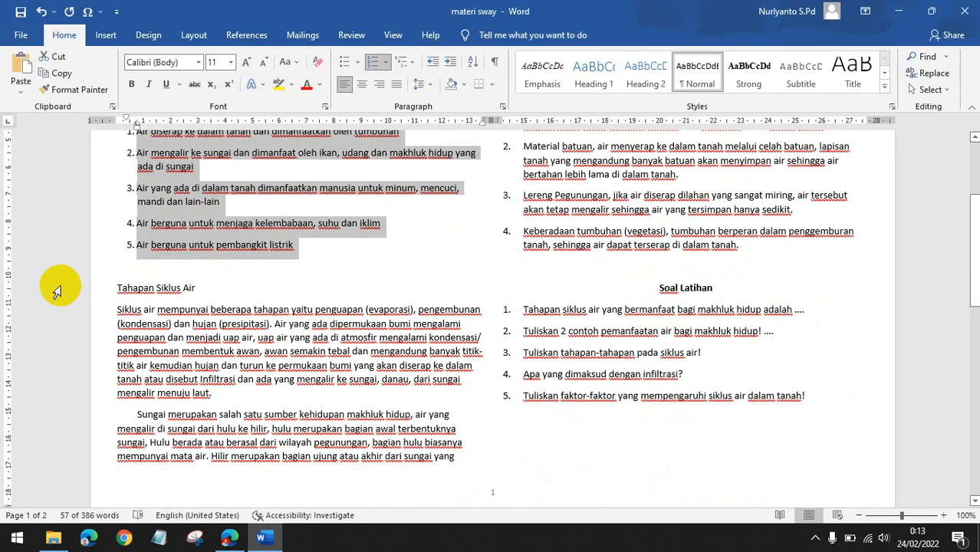
scroll(54, 287, "up", 1)
left_click(178, 316)
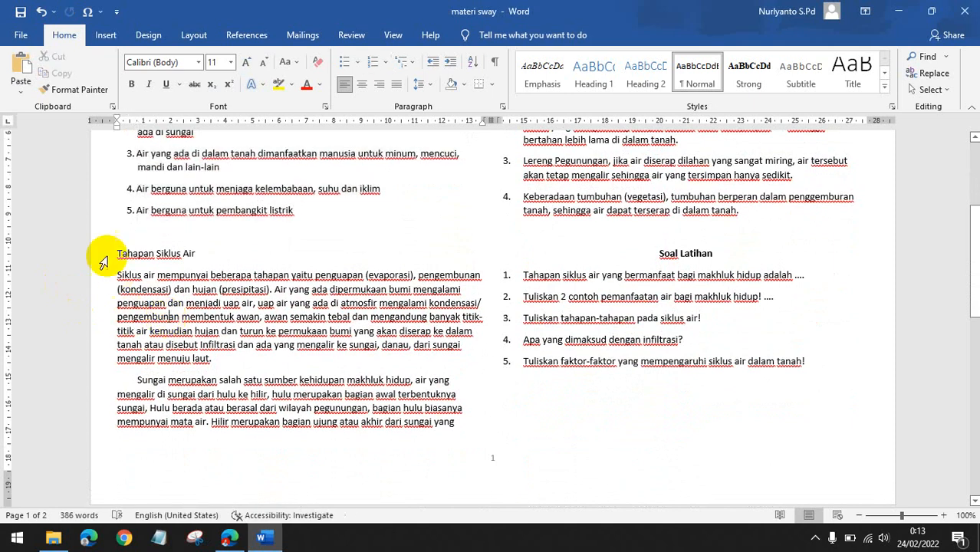
left_click_drag(117, 254, 201, 259)
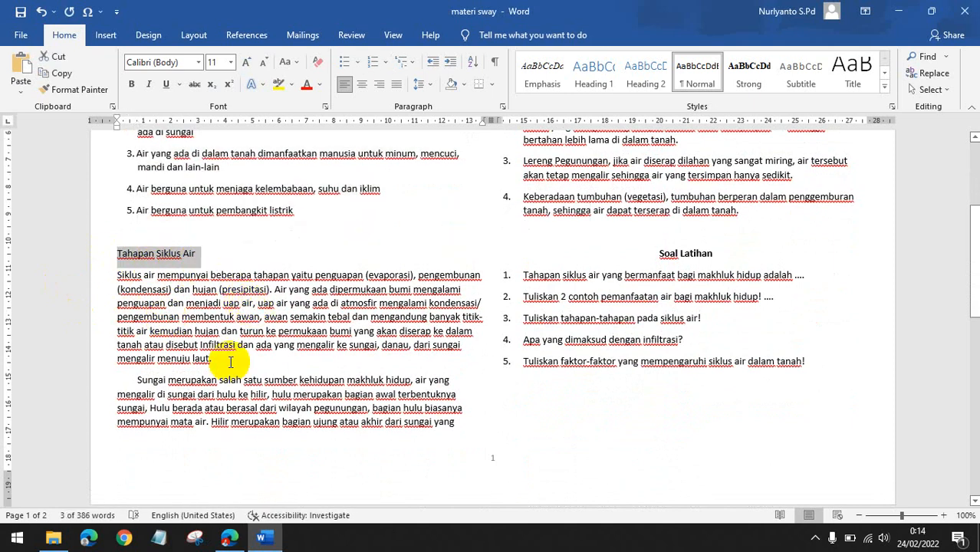
left_click(229, 536)
left_click(399, 399)
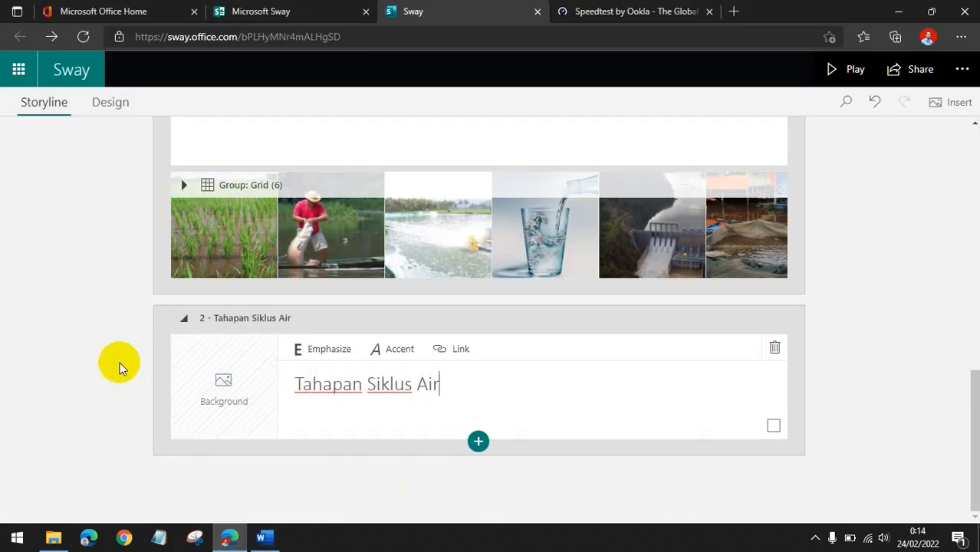
Add a text card below the heading and paste the two Tahapan Siklus Air paragraphs copied from the Word document.
left_click(477, 443)
left_click(427, 490)
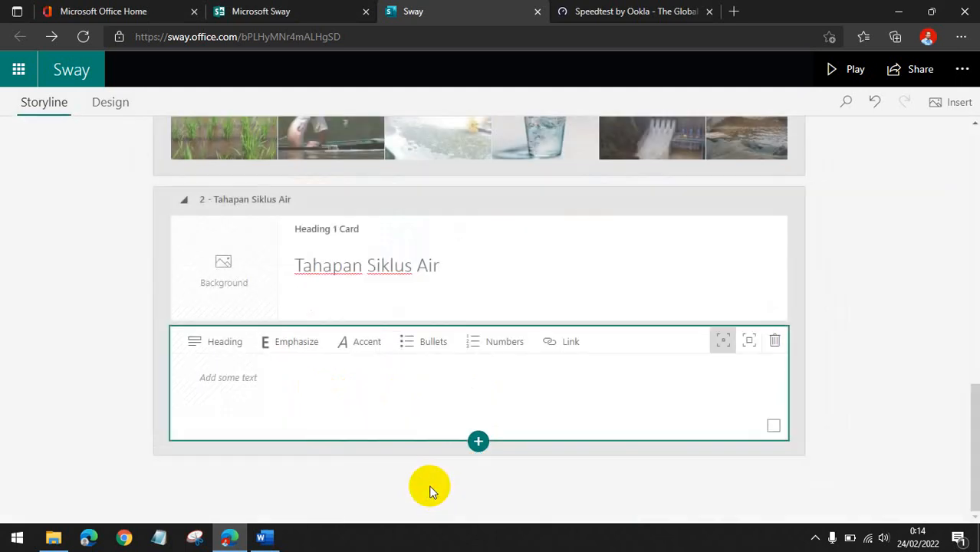
left_click(263, 538)
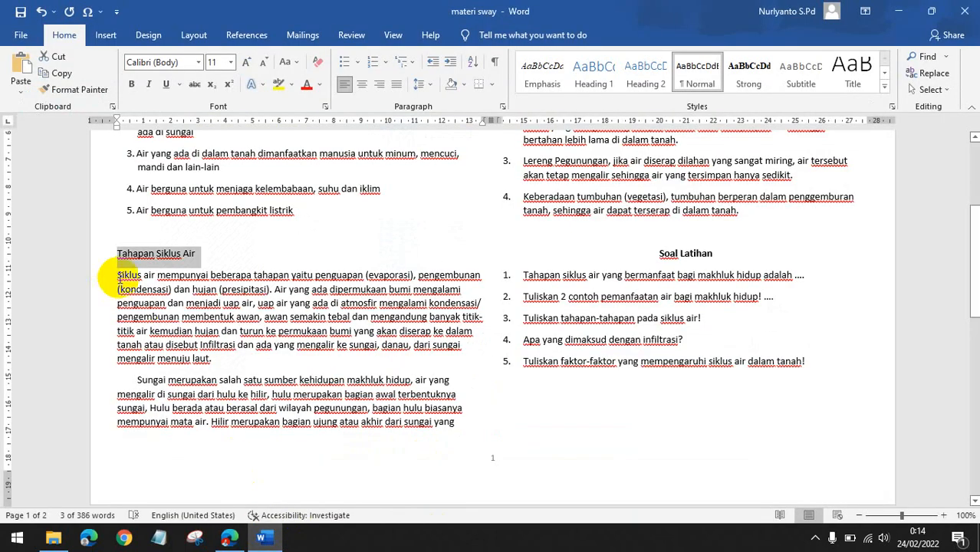
left_click_drag(116, 274, 462, 424)
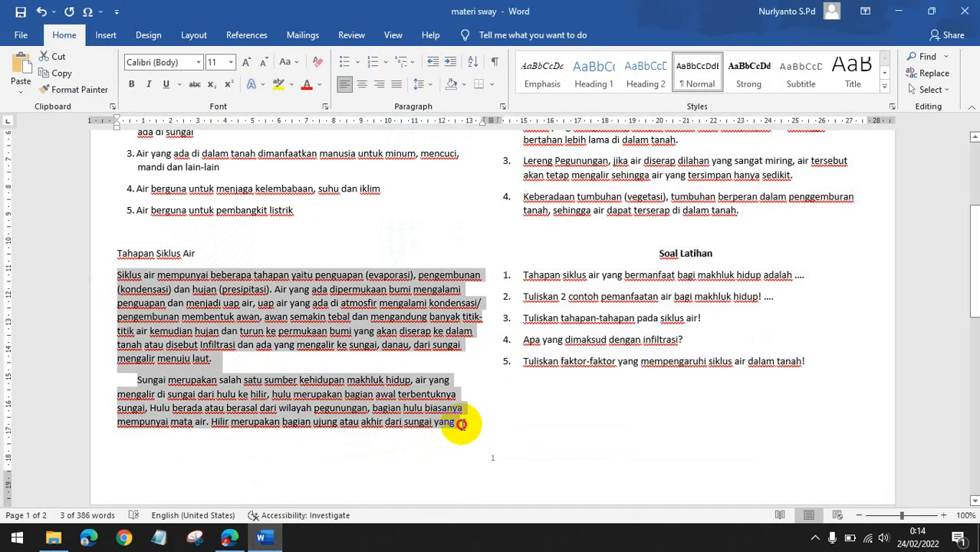
scroll(459, 424, "up", 5)
scroll(455, 423, "down", 4)
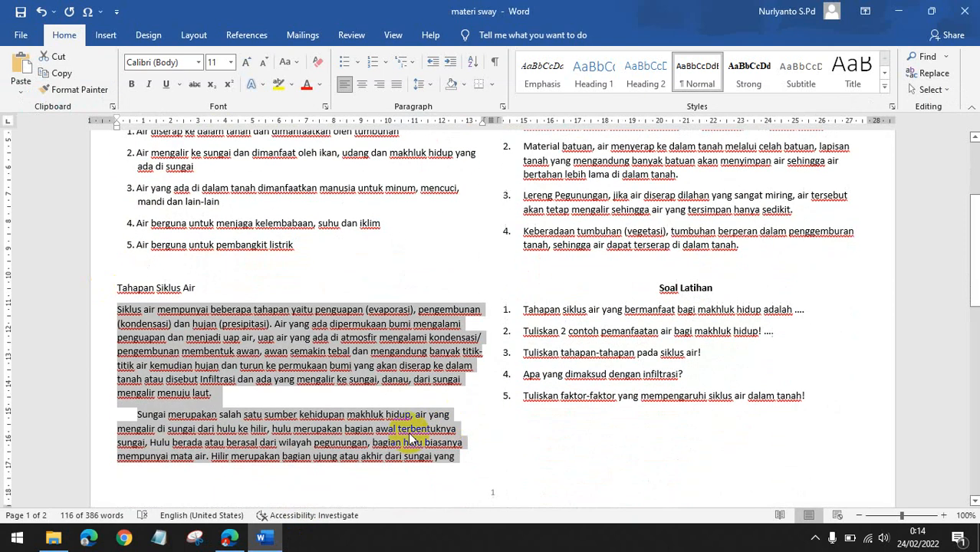
left_click(338, 424)
left_click_drag(117, 309, 654, 234)
key("ctrl+c")
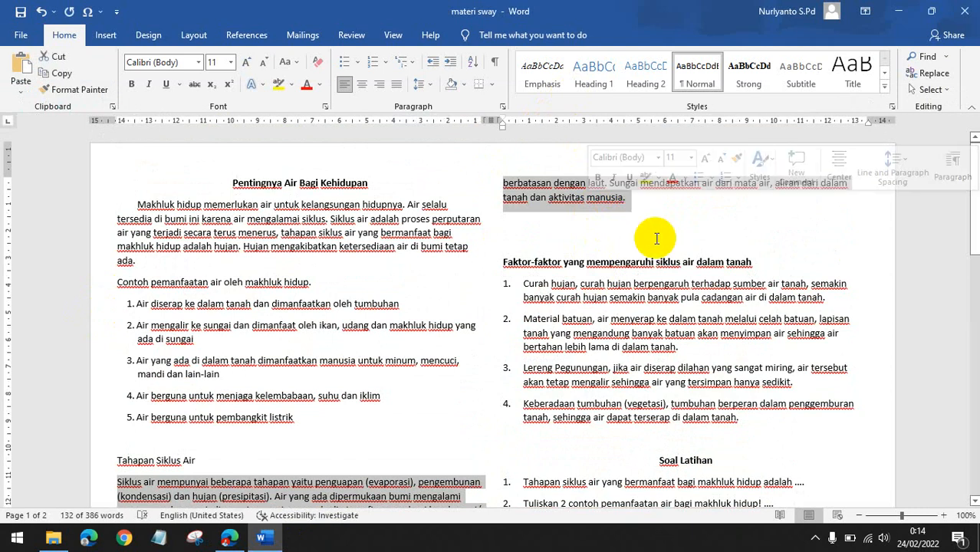
left_click(233, 538)
left_click(411, 376)
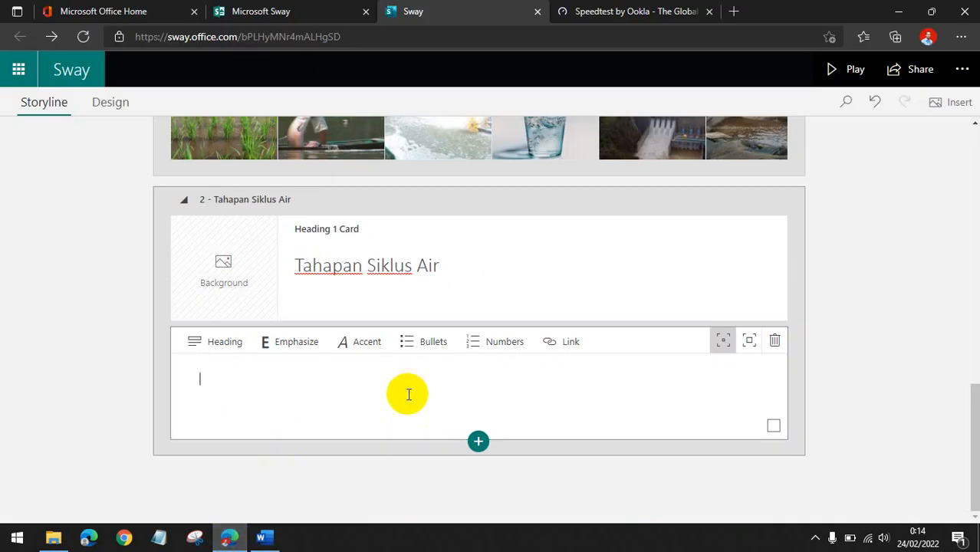
key("ctrl+v")
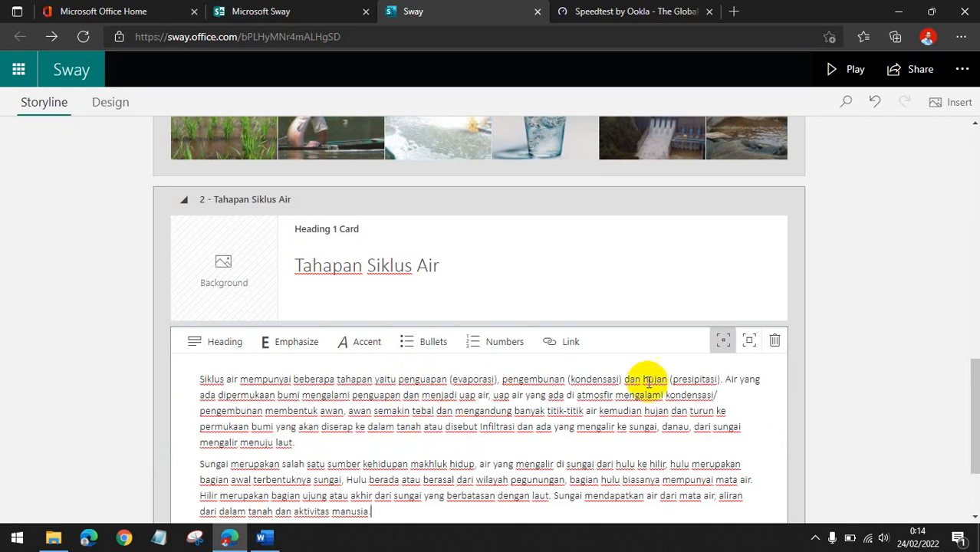
Switch the pasted text card to the larger card size.
left_click(749, 342)
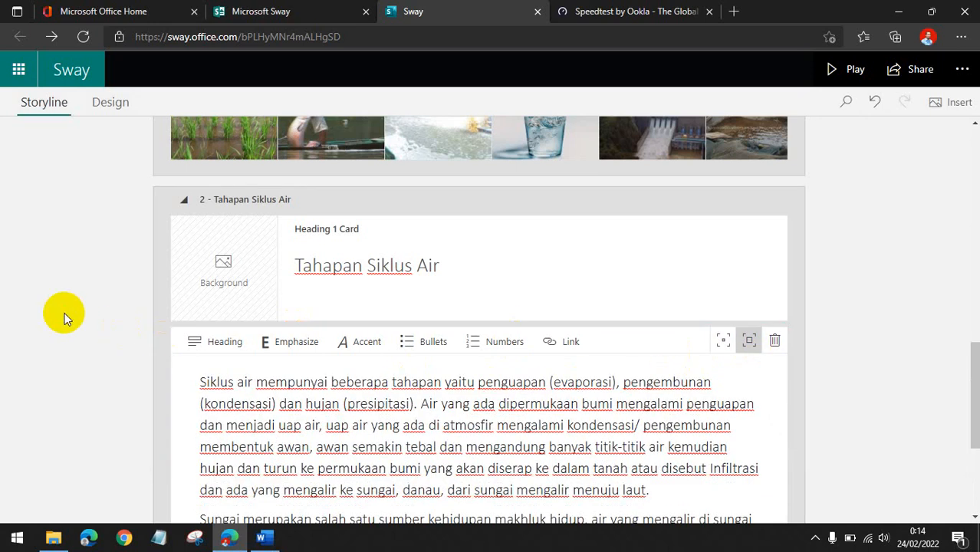
left_click(329, 300)
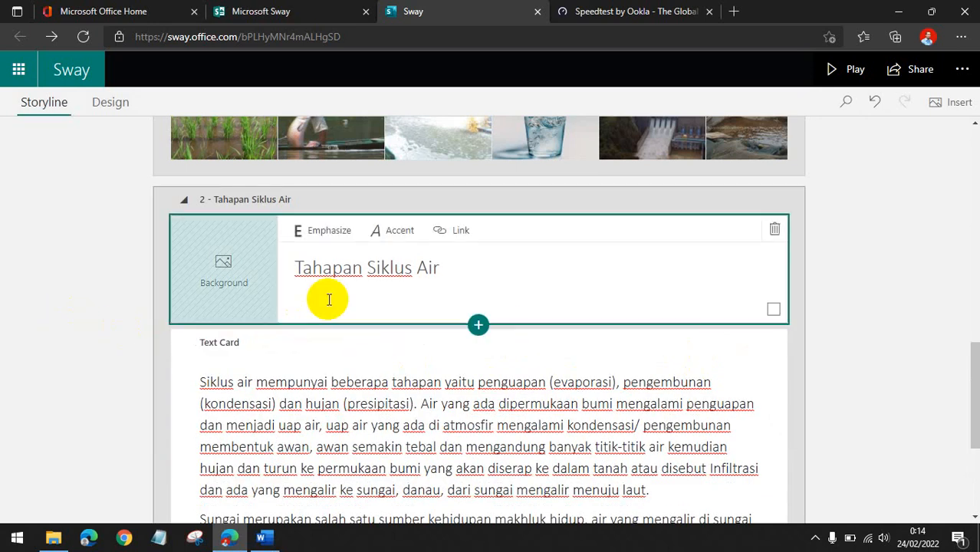
Play the Sway and step through all slides to the end, then return to editing.
left_click(838, 70)
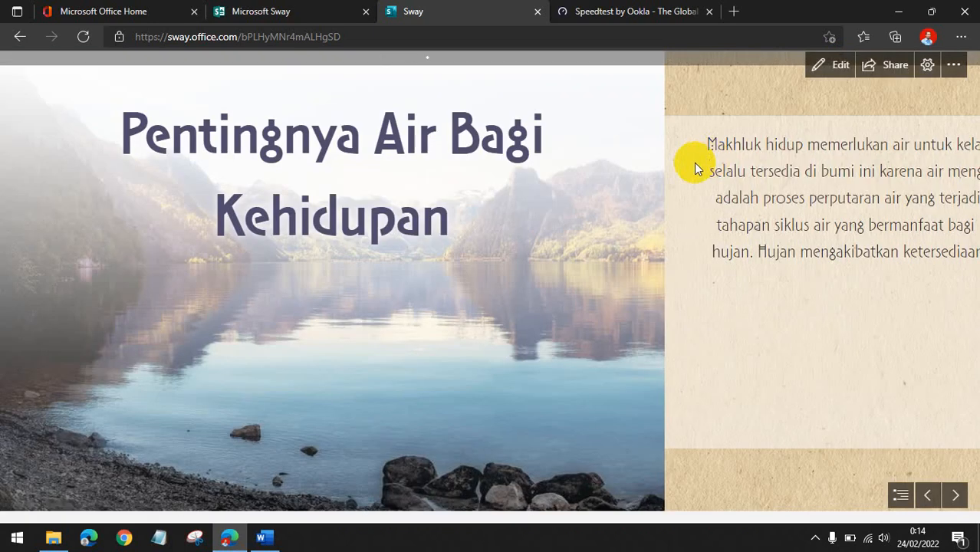
left_click(957, 497)
left_click(957, 497)
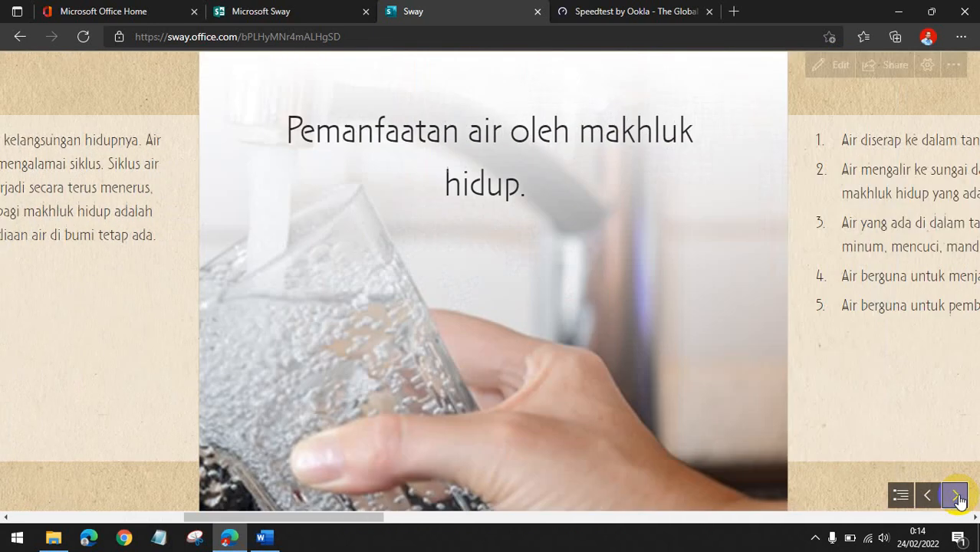
left_click(960, 501)
left_click(960, 502)
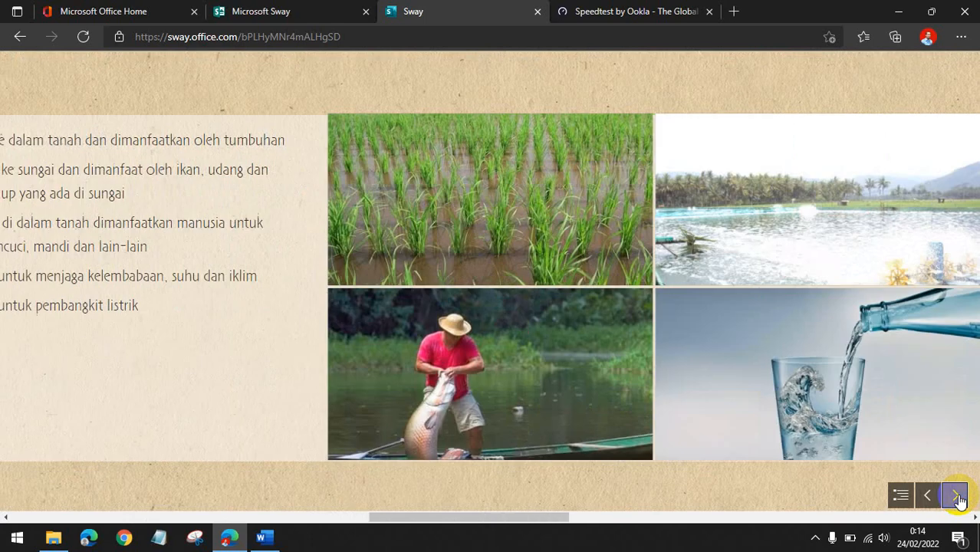
left_click(957, 497)
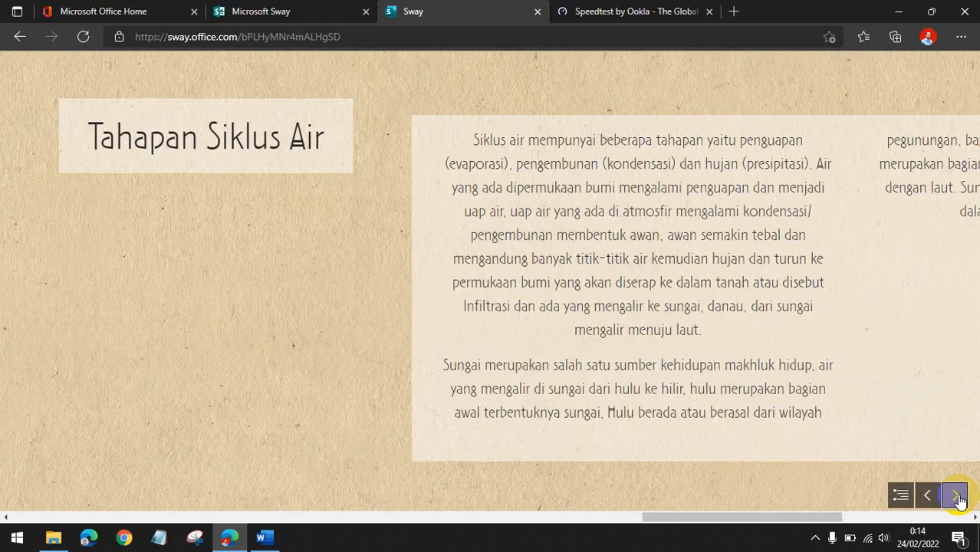
left_click(957, 496)
left_click(957, 498)
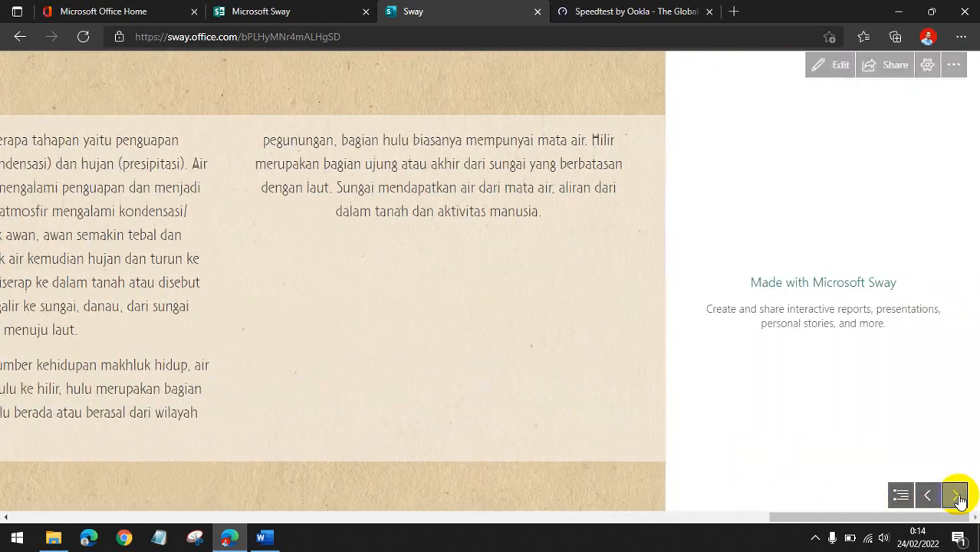
left_click(839, 67)
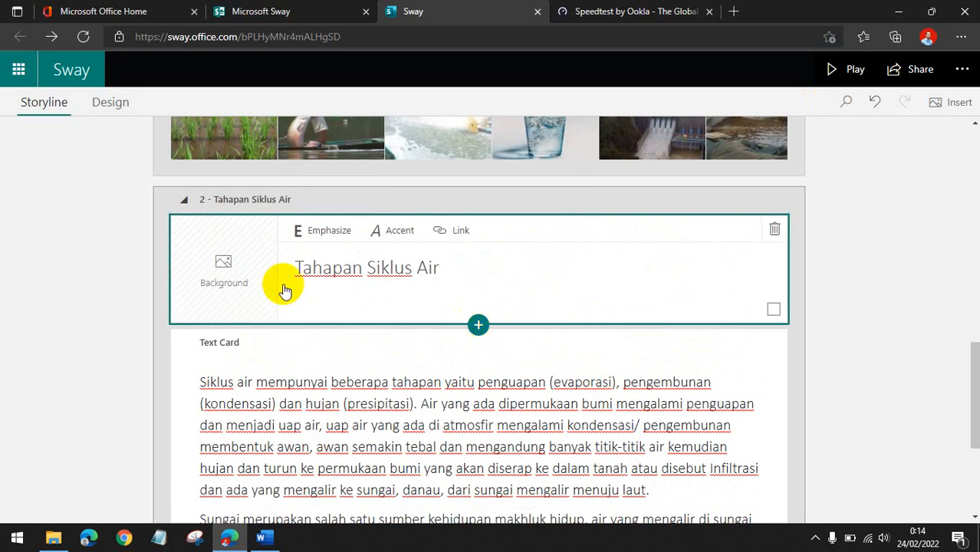
Open the background image picker for the Tahapan Siklus Air heading card and clear the previous image search.
left_click(204, 285)
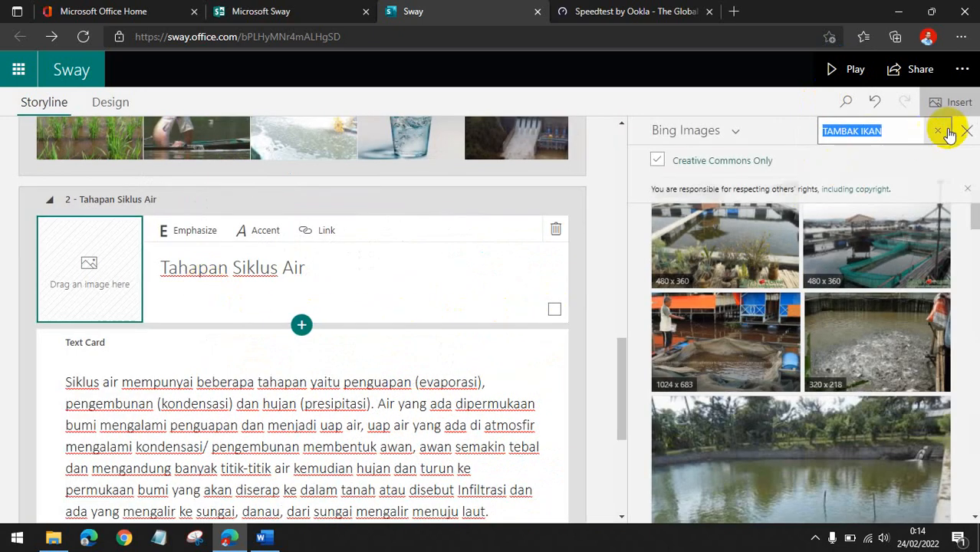
left_click(941, 132)
left_click(744, 132)
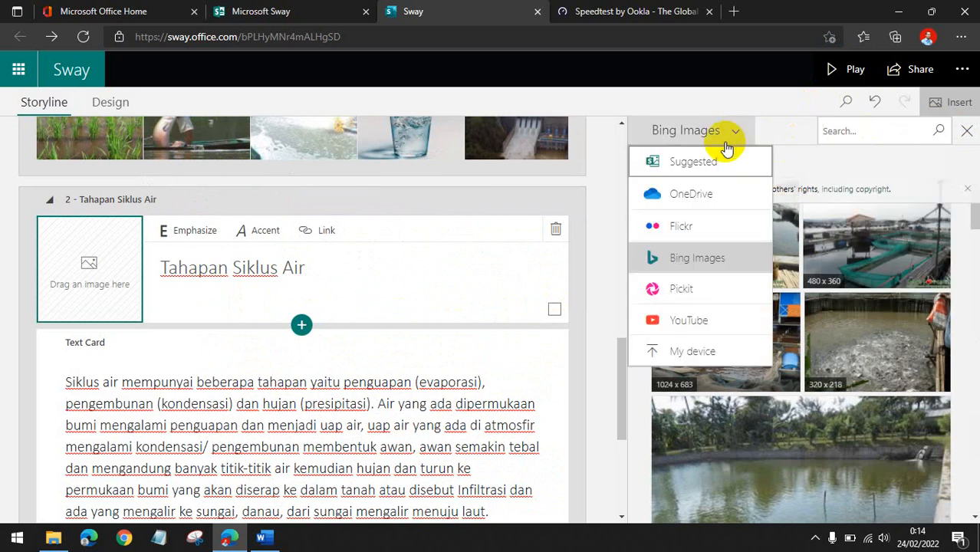
left_click(709, 161)
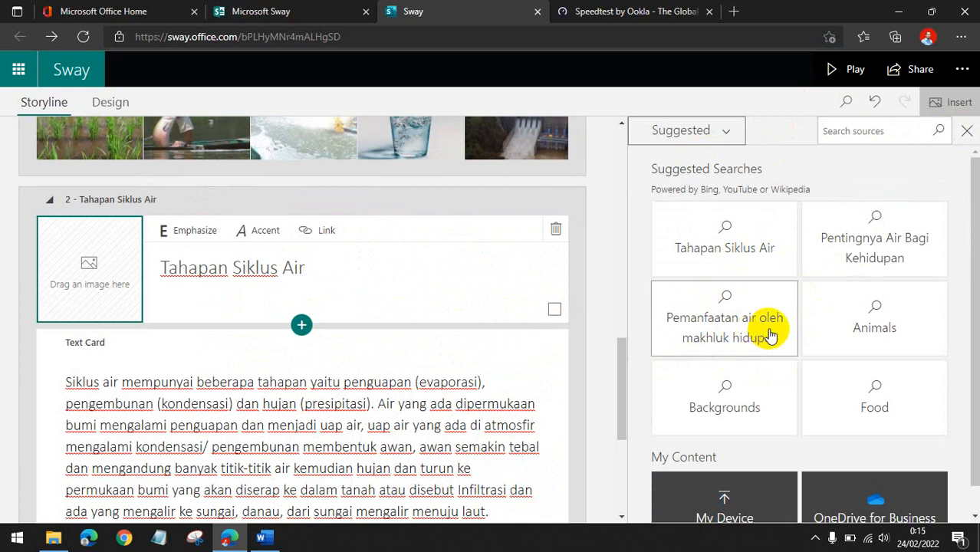
left_click(735, 141)
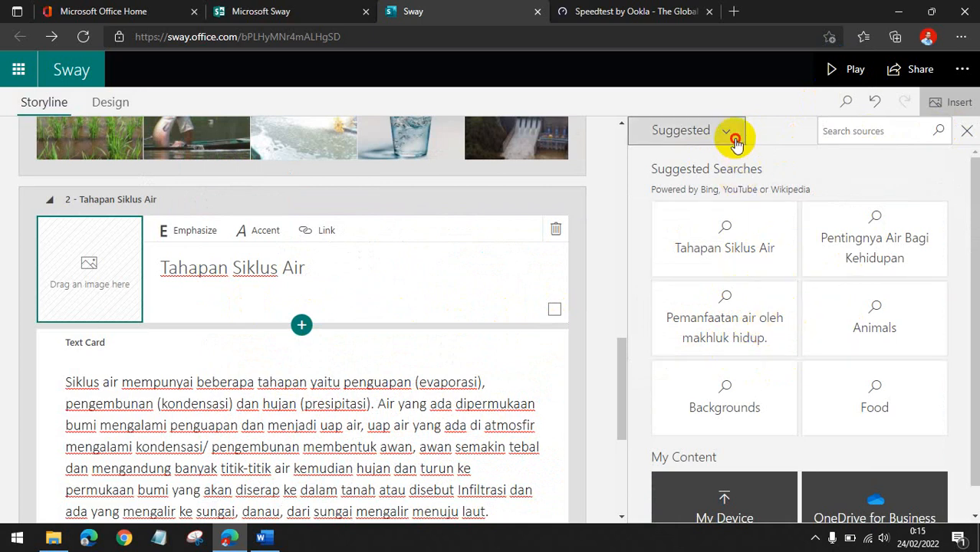
left_click(678, 256)
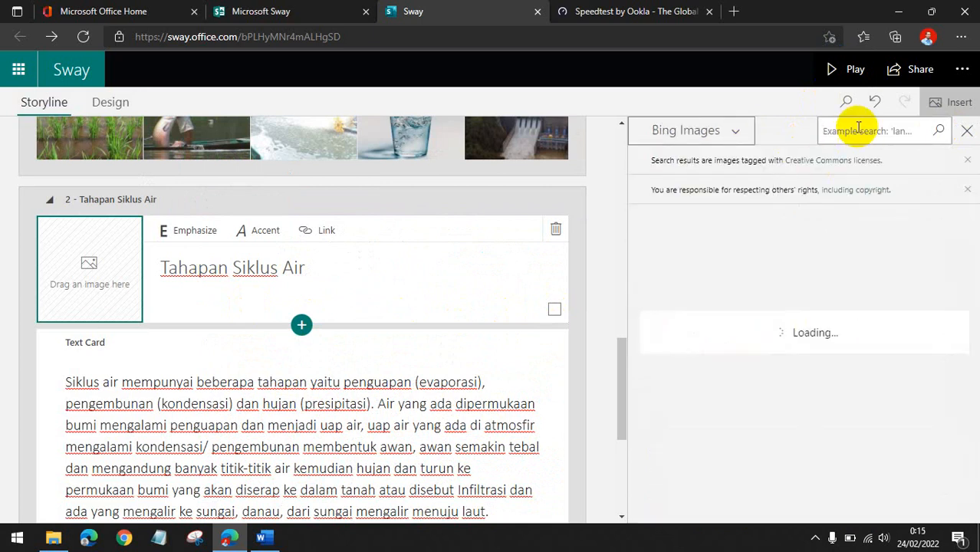
Browse the Bing Images results and add a mountain river photo as the heading card's background.
left_click(967, 161)
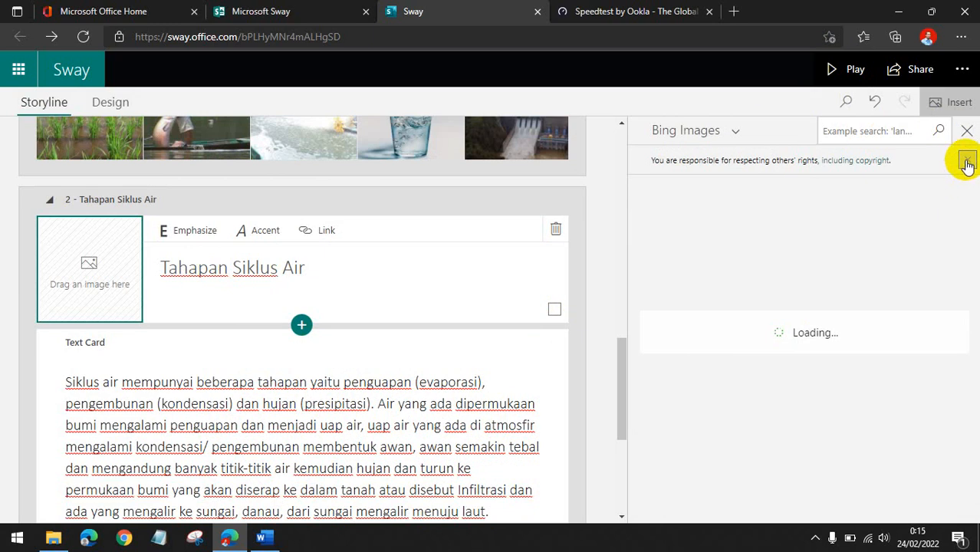
scroll(887, 244, "down", 10)
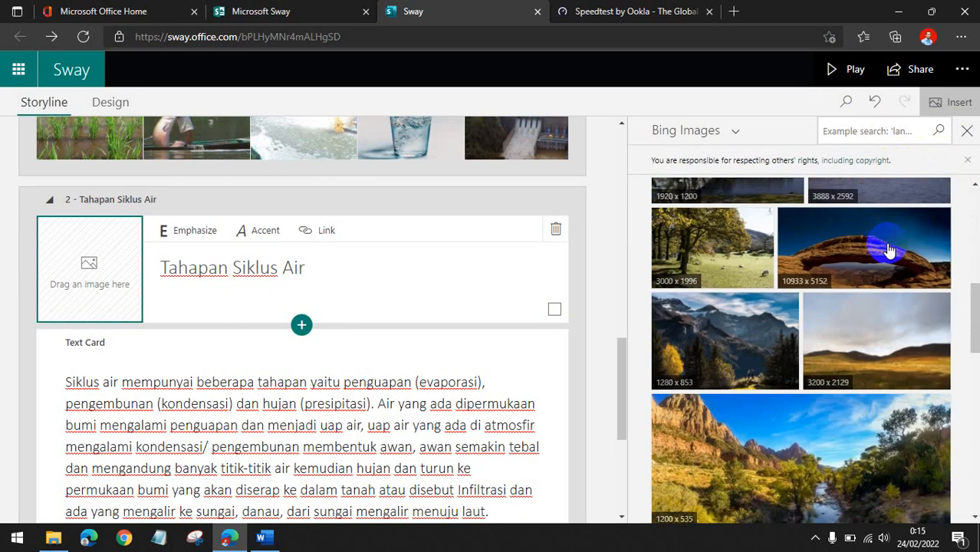
scroll(887, 248, "down", 8)
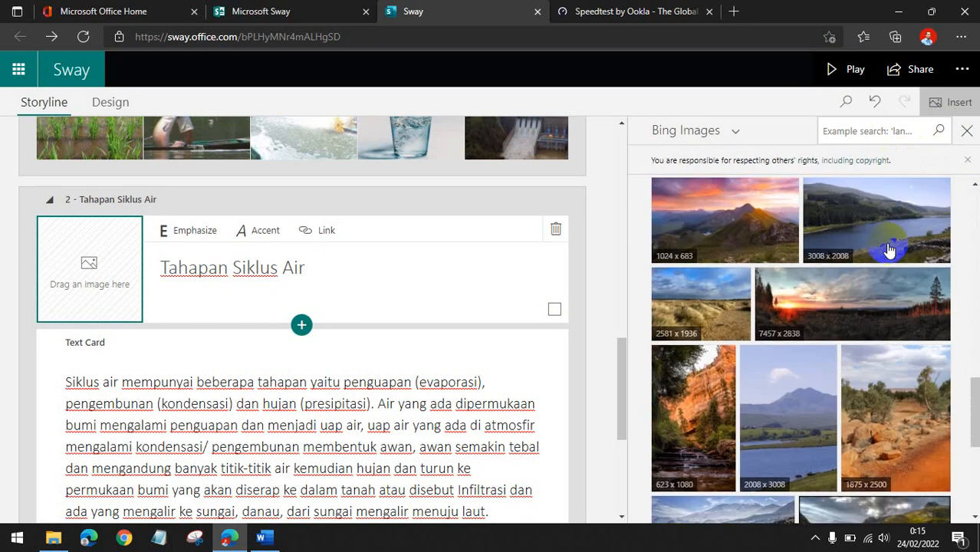
scroll(887, 248, "down", 2)
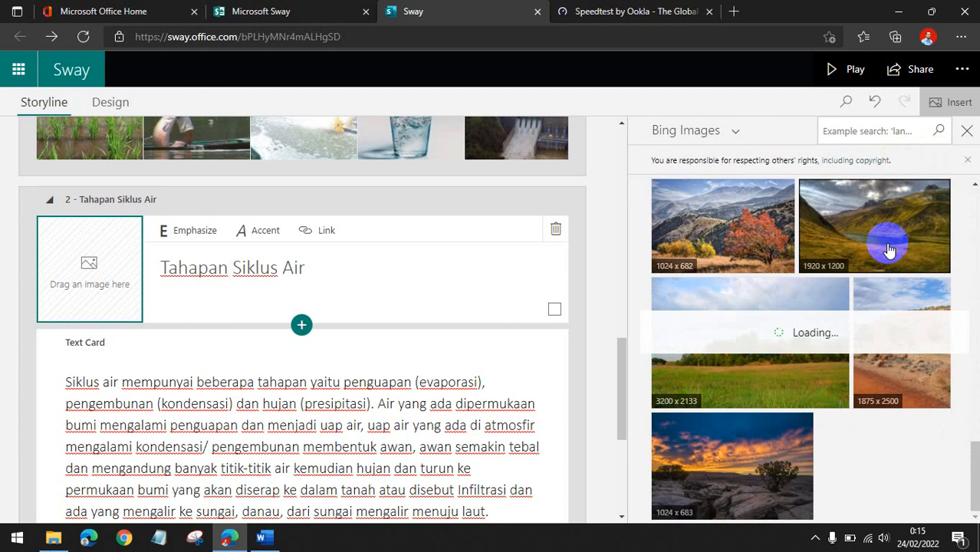
scroll(887, 247, "down", 3)
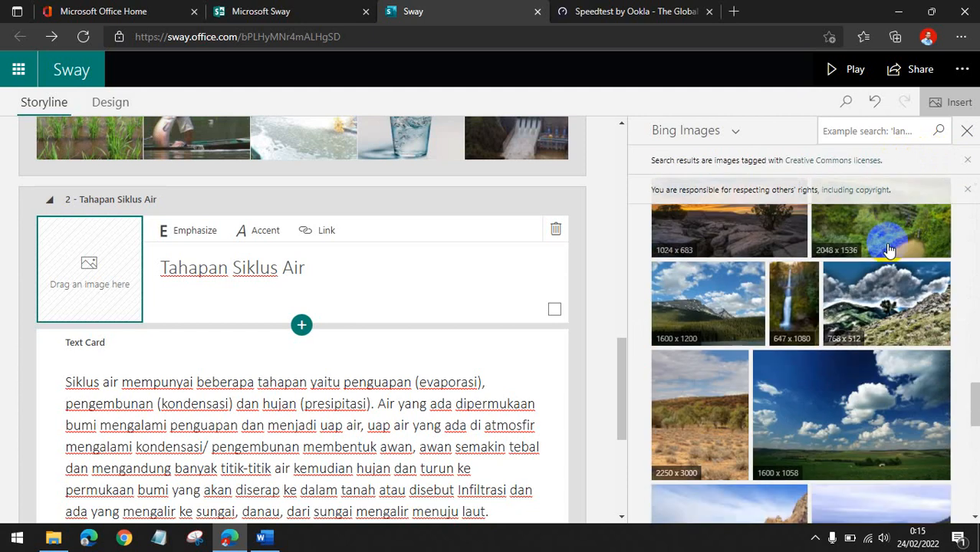
scroll(888, 248, "down", 3)
scroll(859, 282, "down", 5)
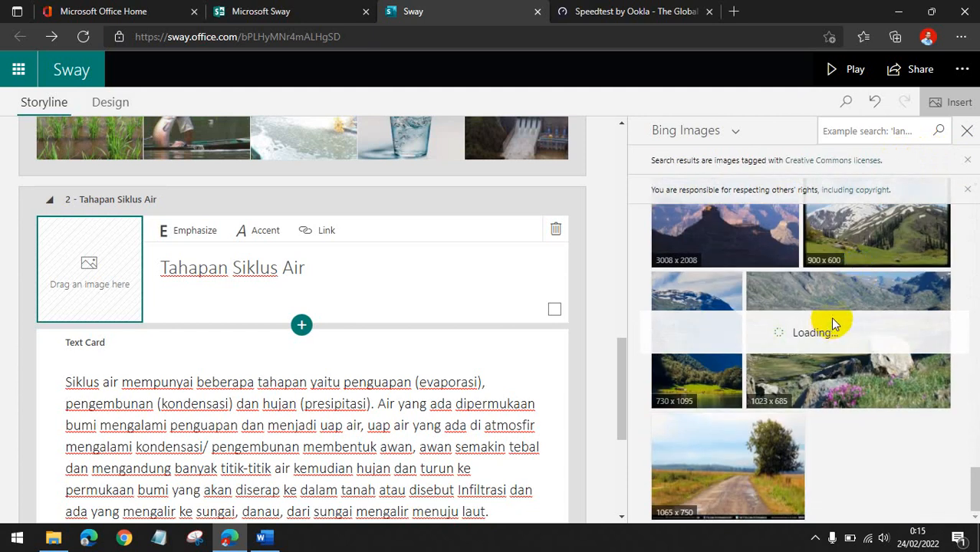
scroll(909, 306, "down", 3)
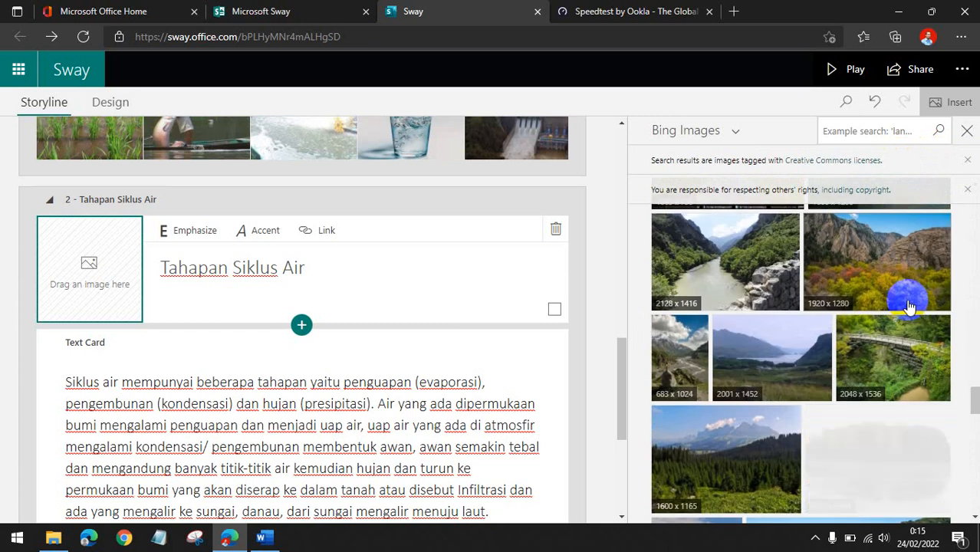
scroll(909, 306, "down", 3)
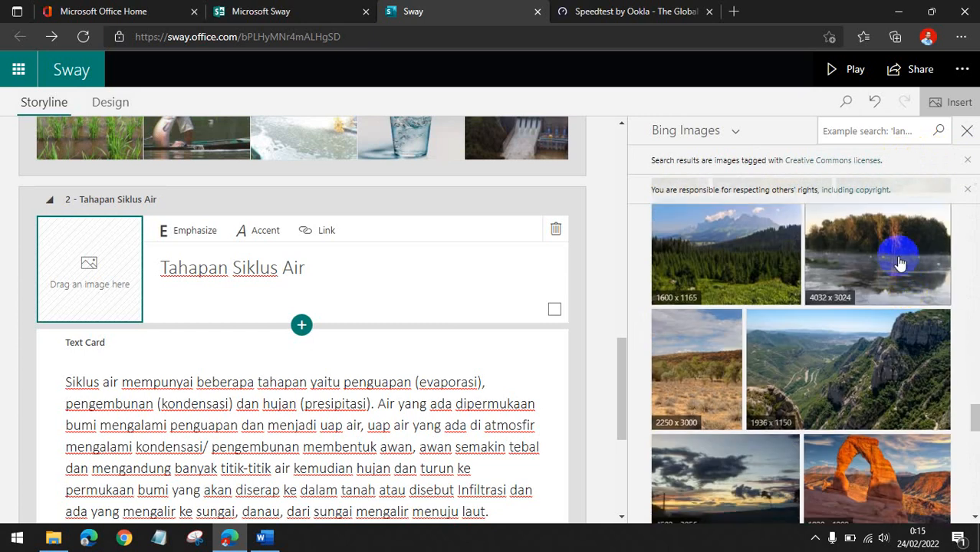
scroll(890, 261, "down", 10)
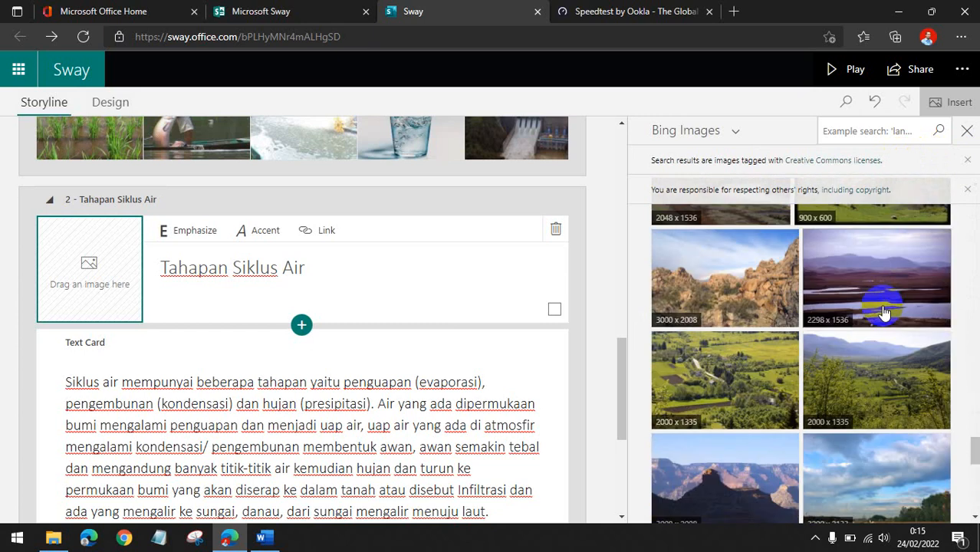
scroll(883, 312, "down", 10)
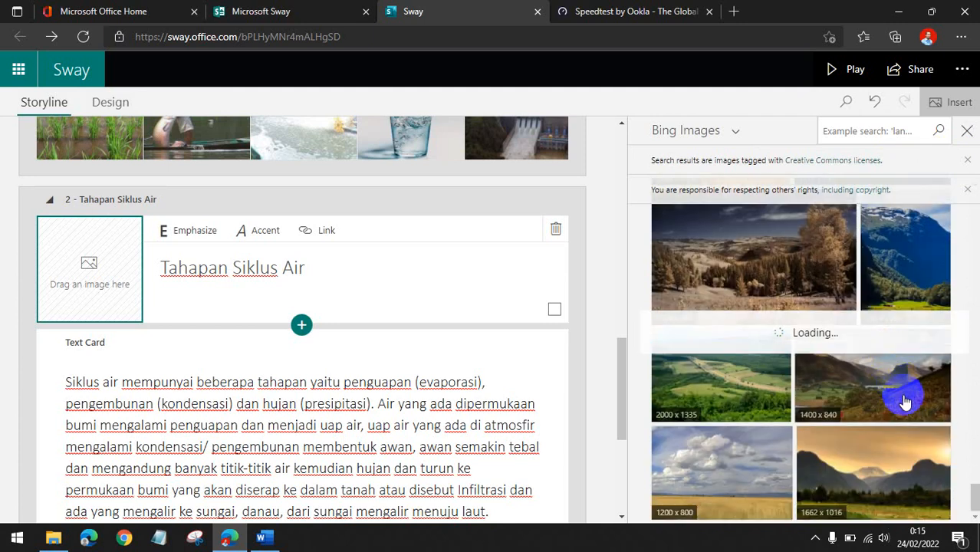
scroll(817, 420, "down", 3)
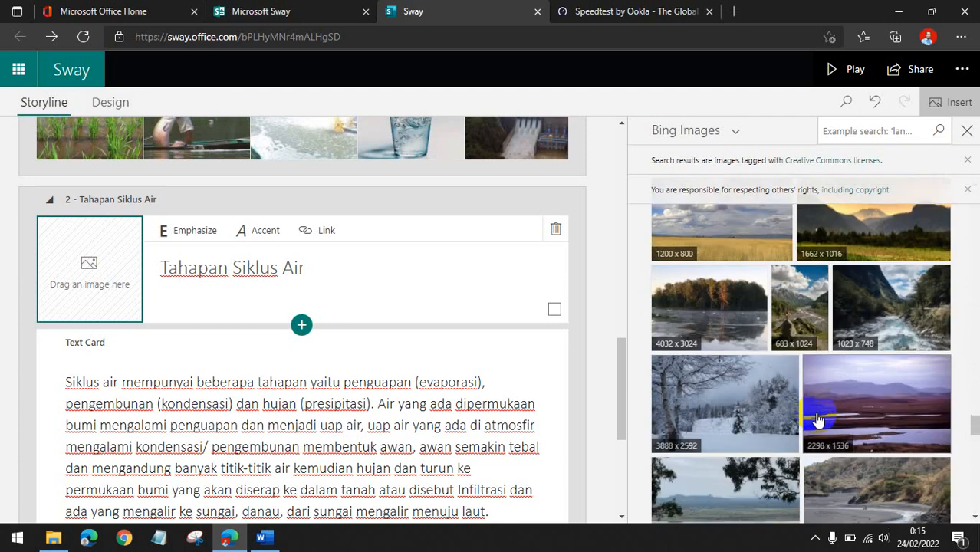
scroll(817, 420, "down", 10)
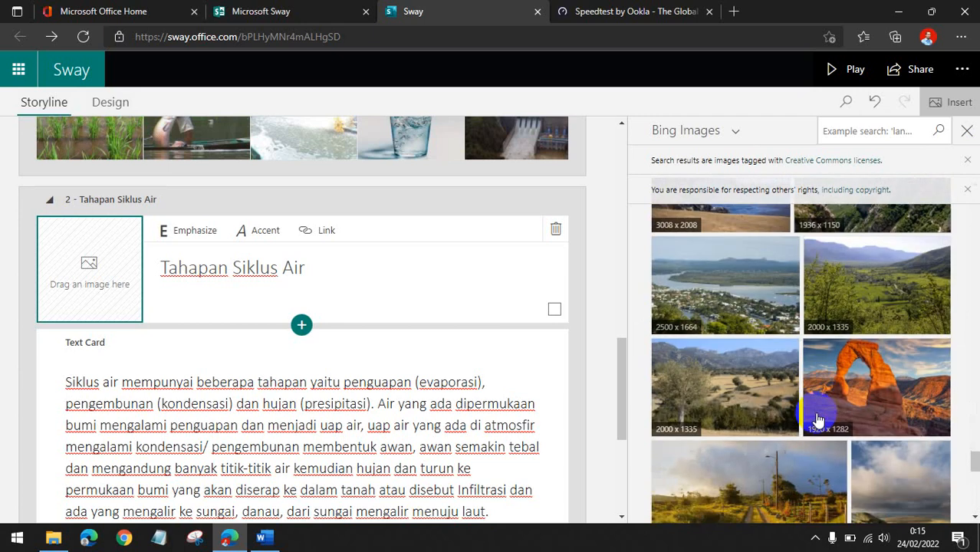
scroll(755, 314, "down", 5)
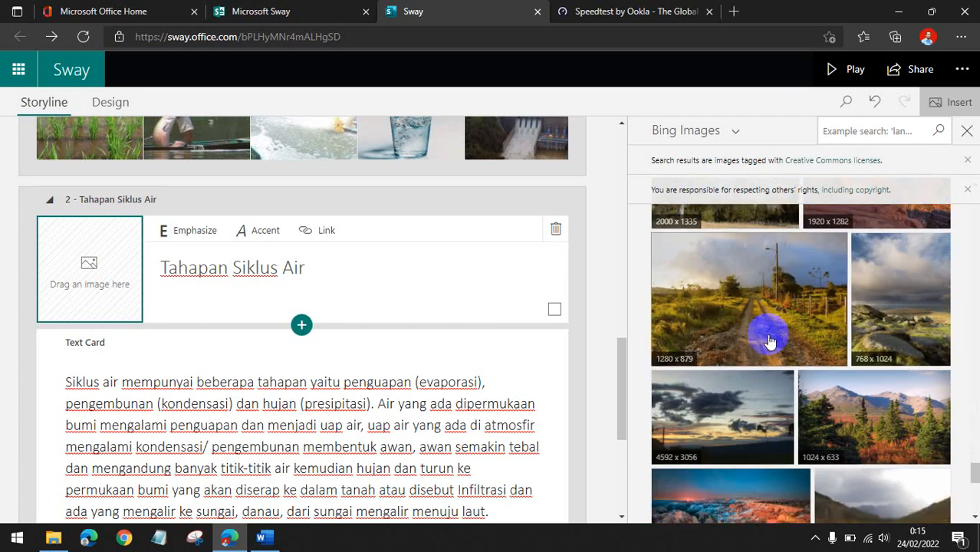
scroll(769, 339, "down", 2)
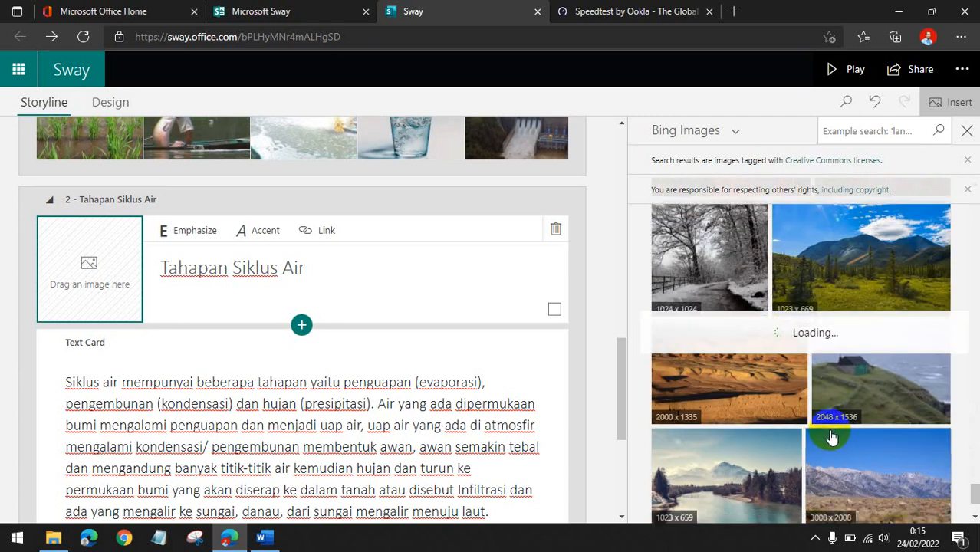
scroll(740, 478, "down", 5)
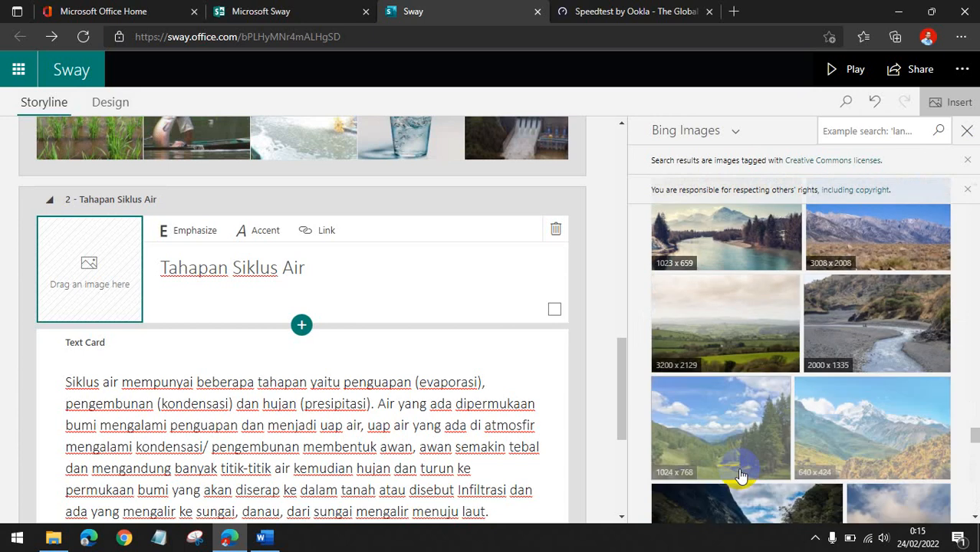
left_click(792, 349)
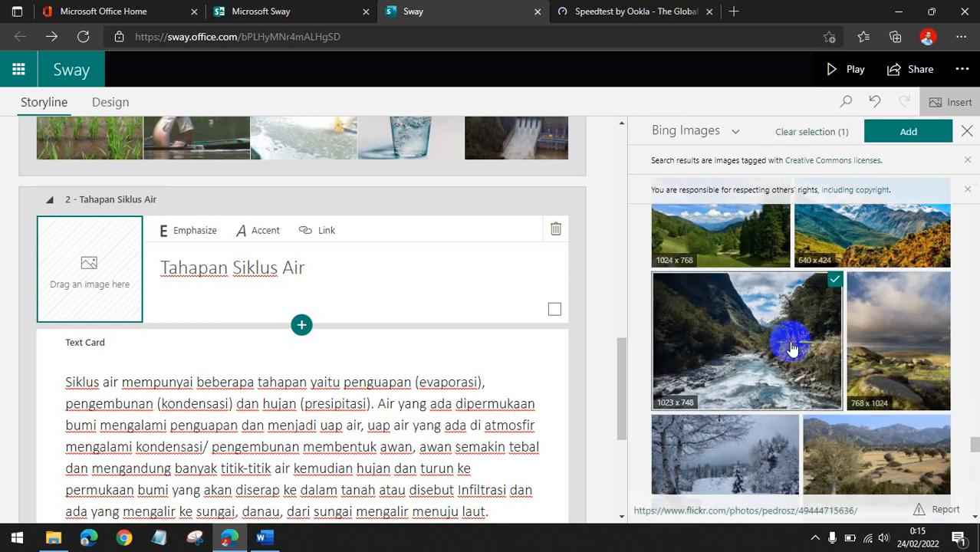
left_click(908, 131)
Insert an empty image card directly below the Tahapan Siklus Air heading card.
scroll(383, 314, "down", 3)
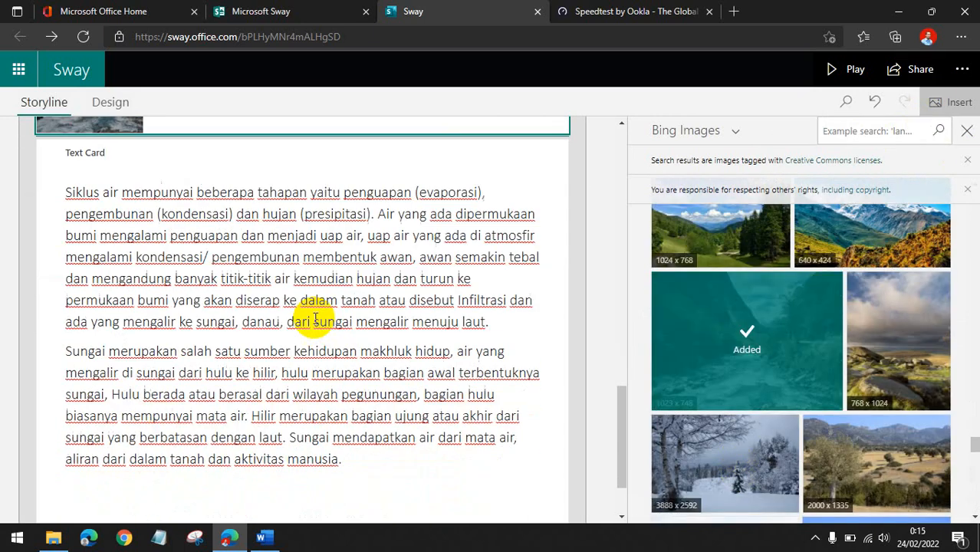
scroll(244, 249, "up", 3)
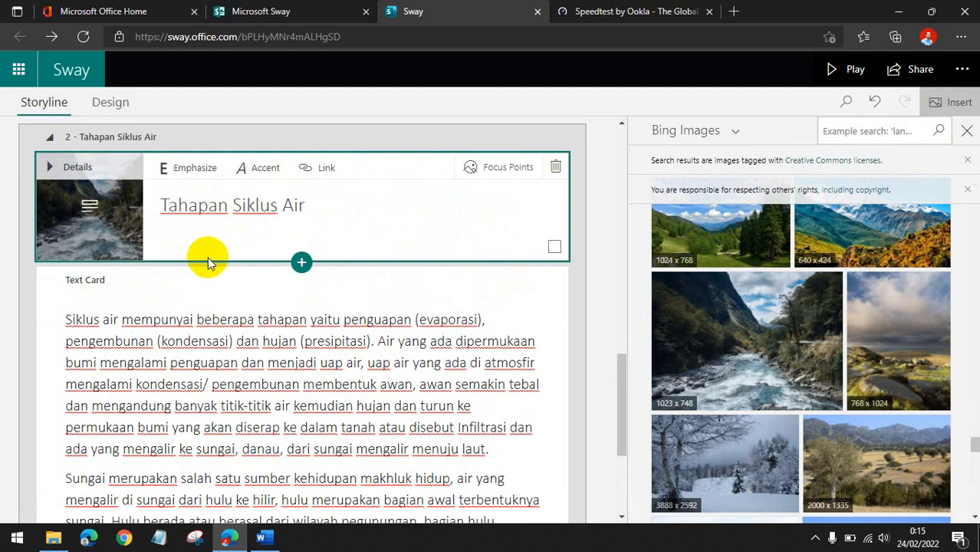
left_click(301, 263)
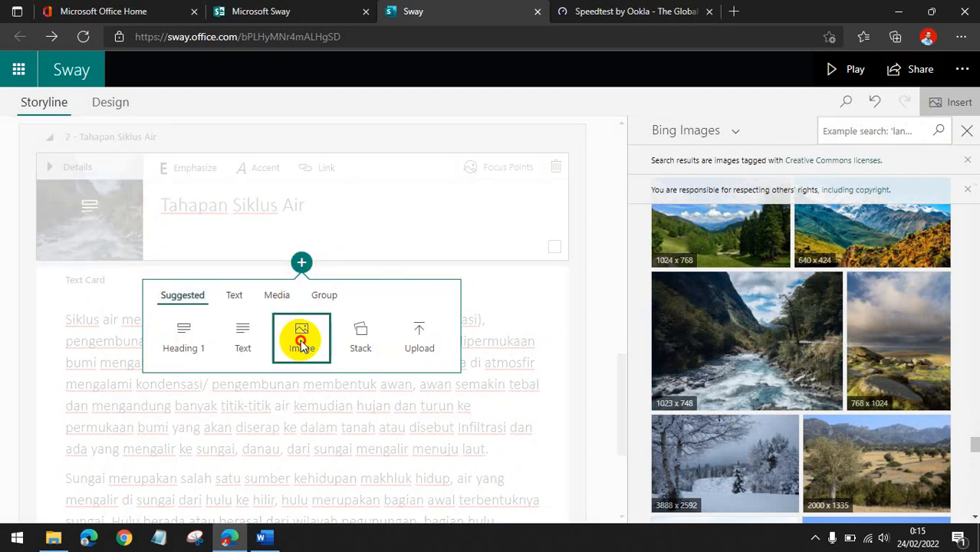
left_click(300, 342)
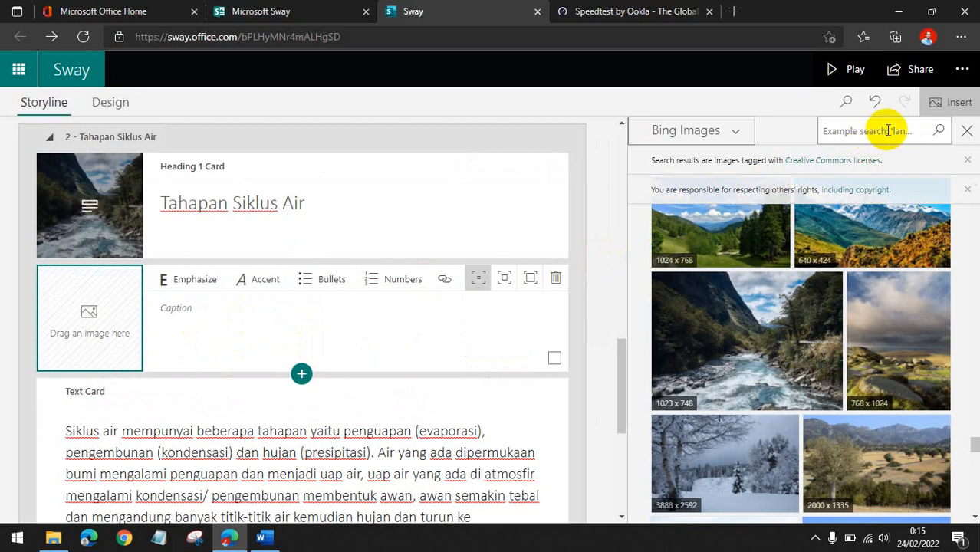
left_click(967, 131)
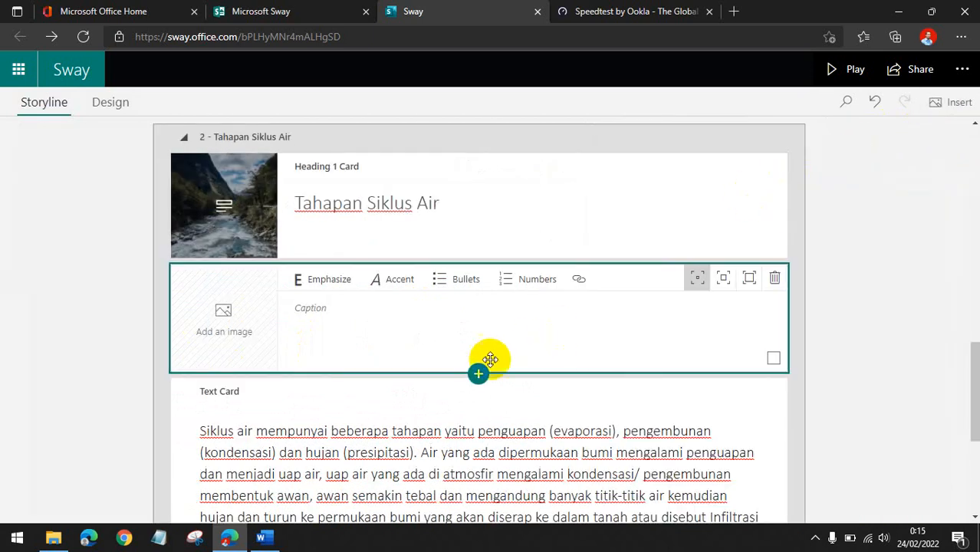
Search Bing Images for SIKLUS AIR, add a water cycle diagram to the image card, and set it to the largest size.
left_click(215, 322)
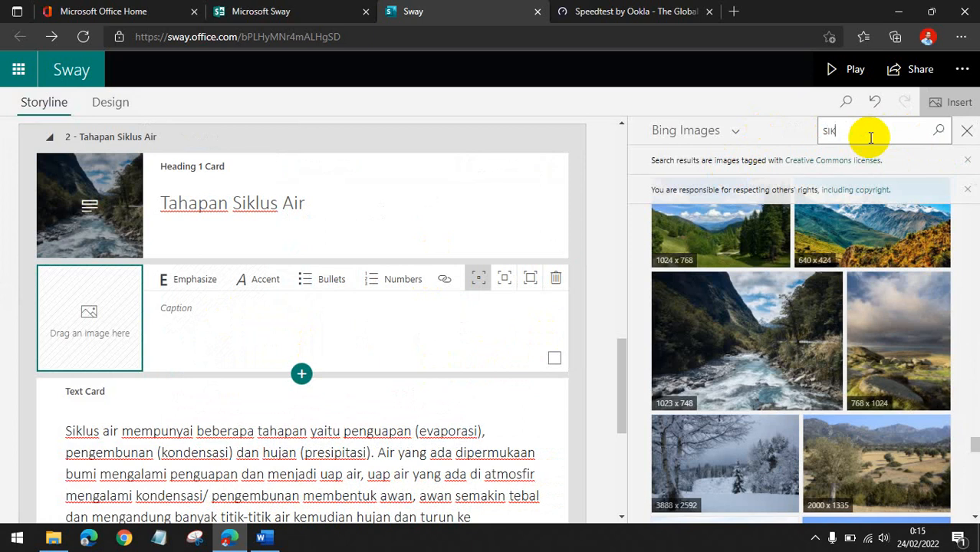
key("Return")
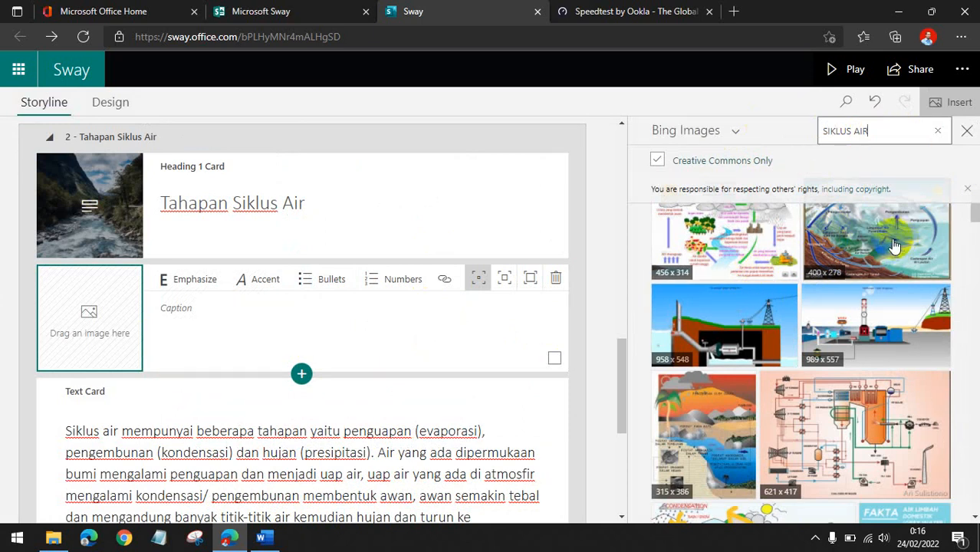
left_click(729, 252)
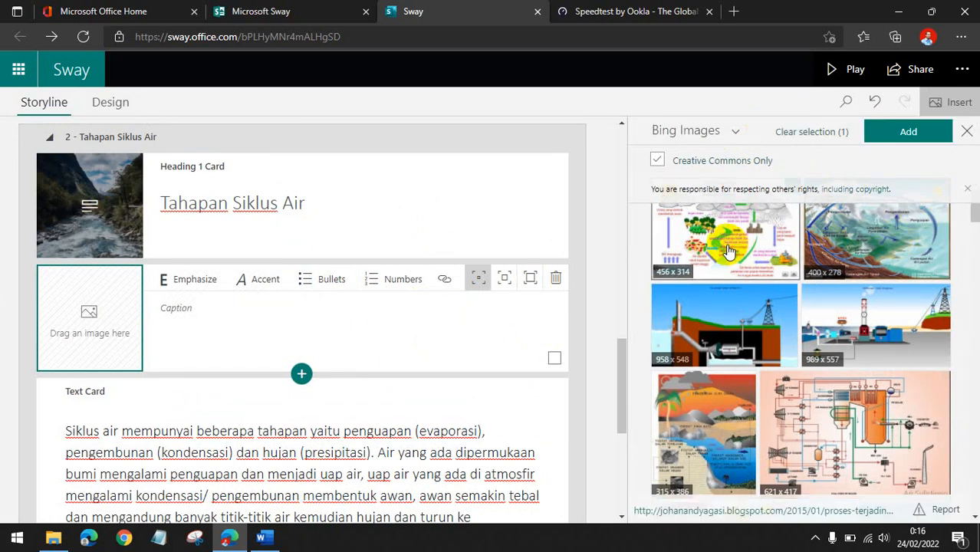
left_click(903, 132)
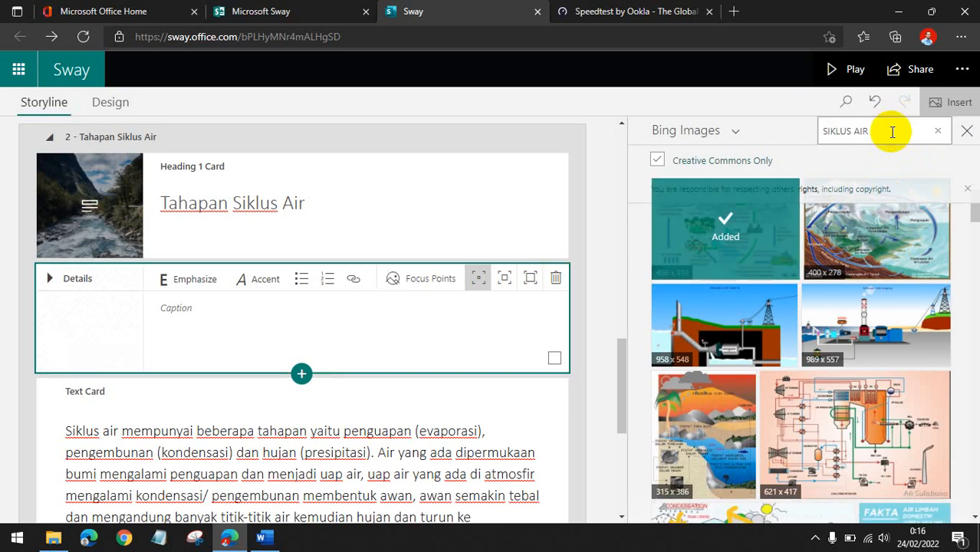
left_click(528, 277)
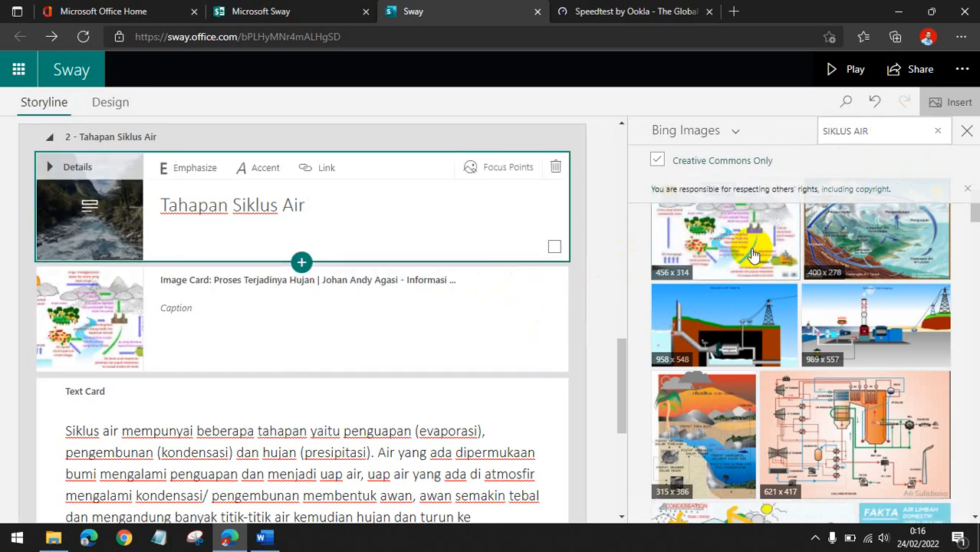
left_click(966, 131)
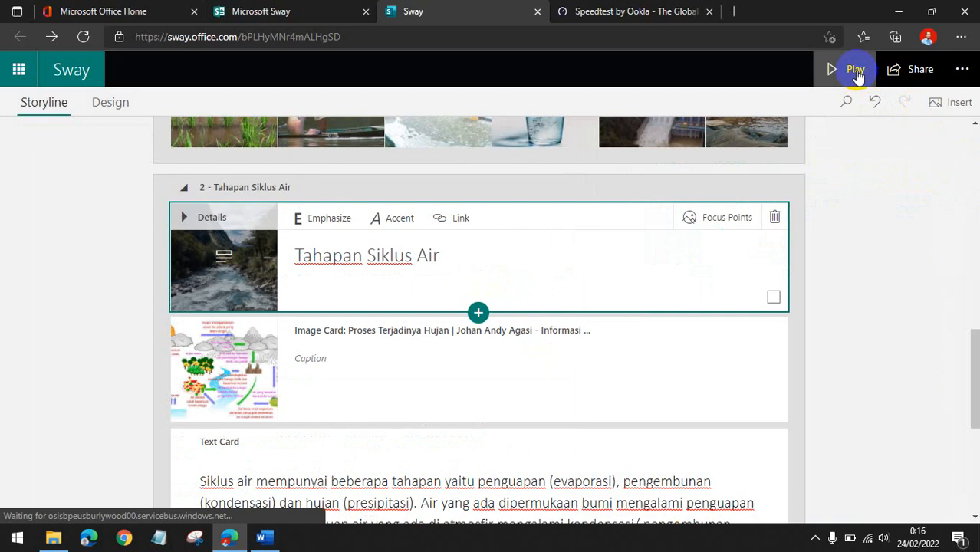
Play the Sway and switch its layout to vertical scrolling in the play settings.
left_click(855, 70)
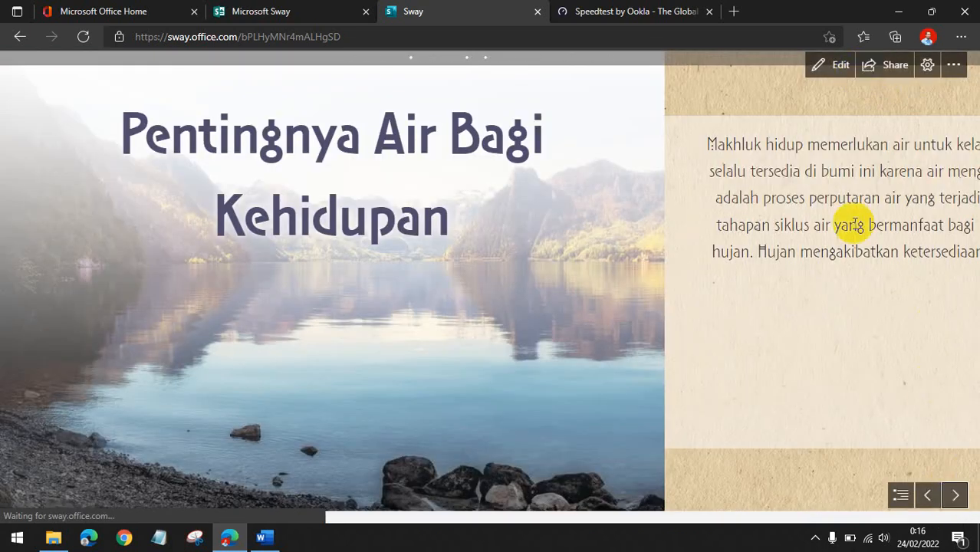
left_click(926, 74)
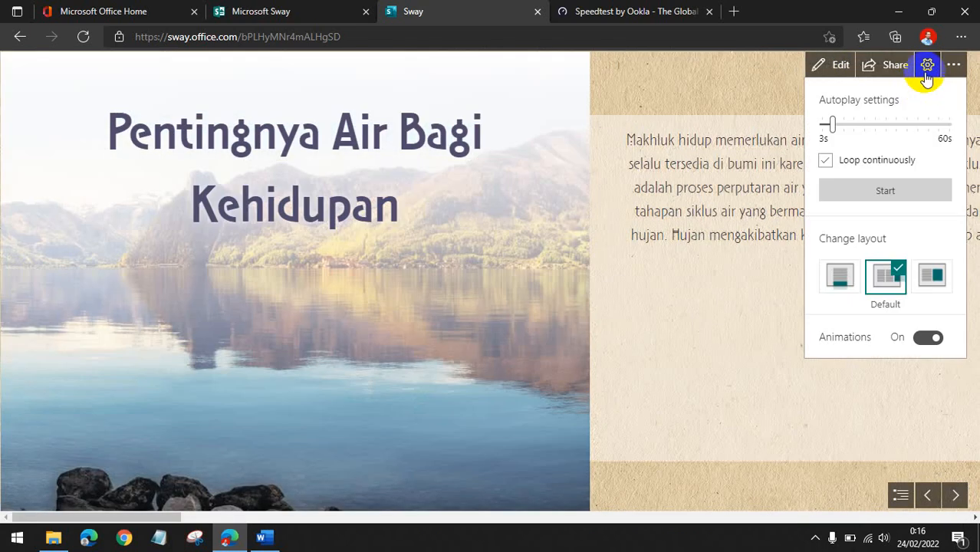
left_click(838, 282)
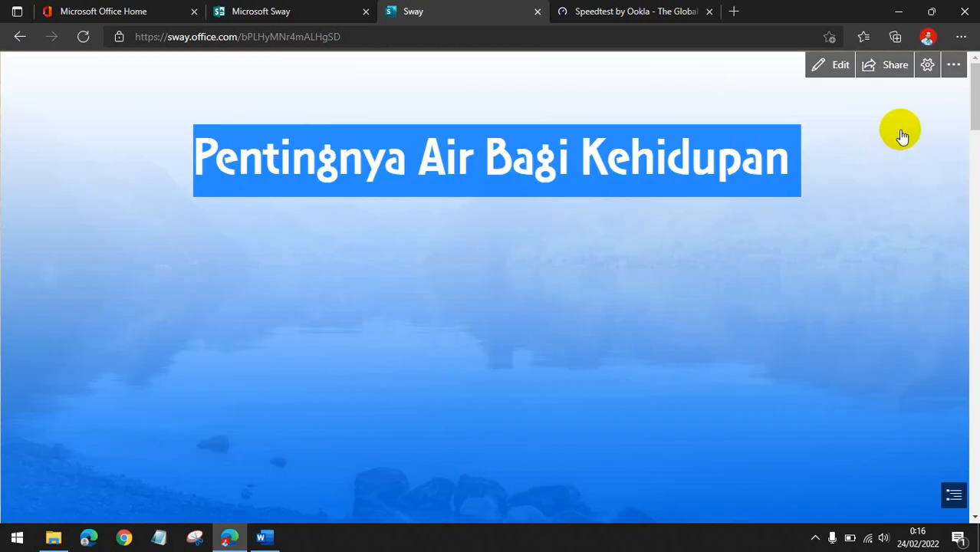
Scroll through the played Sway from the title to the end, then return to the editor.
scroll(853, 168, "down", 5)
scroll(819, 267, "up", 4)
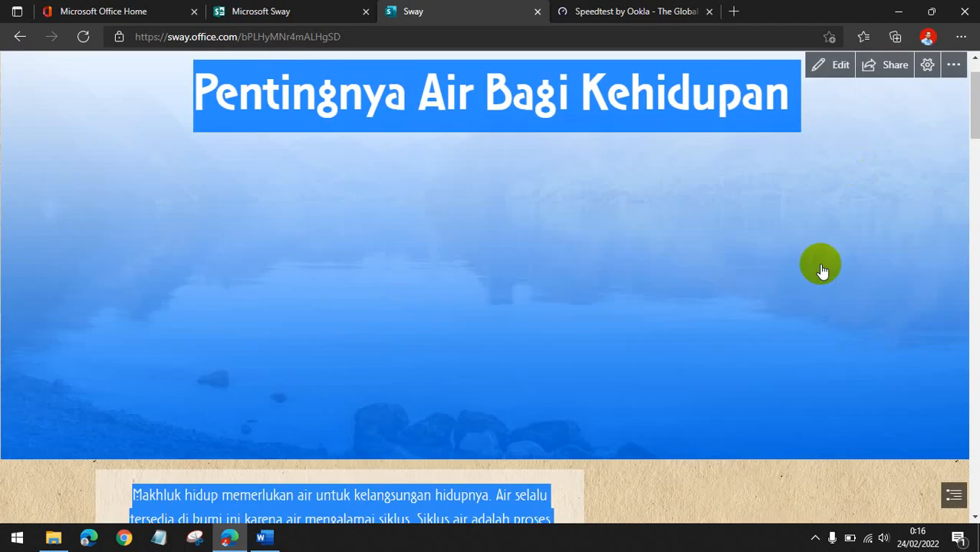
scroll(782, 274, "down", 5)
scroll(767, 184, "up", 4)
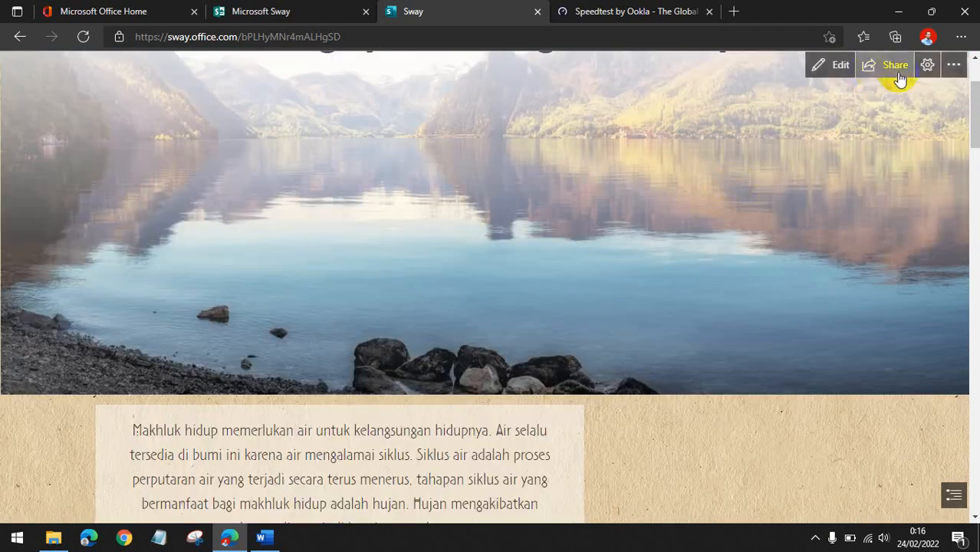
scroll(855, 228, "down", 10)
scroll(855, 229, "down", 15)
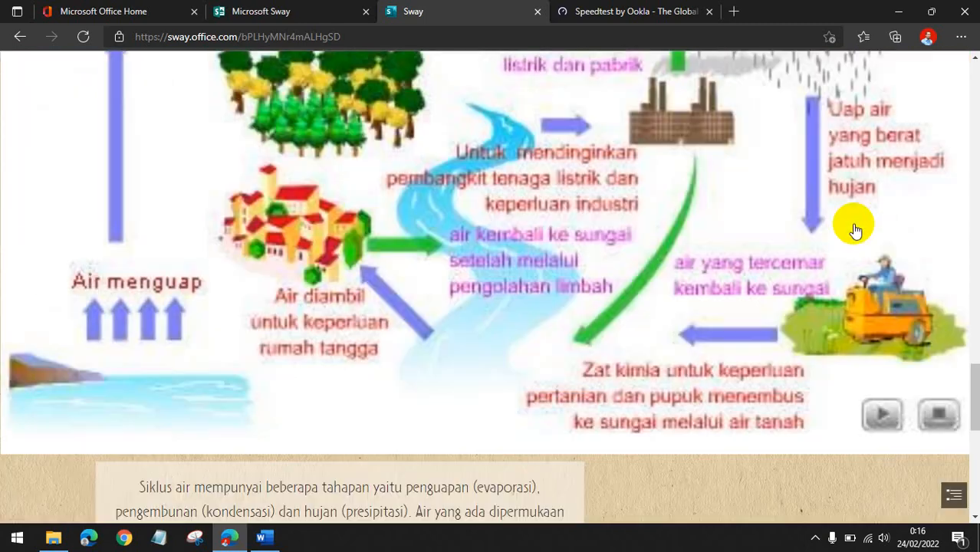
scroll(855, 230, "up", 8)
scroll(855, 230, "up", 4)
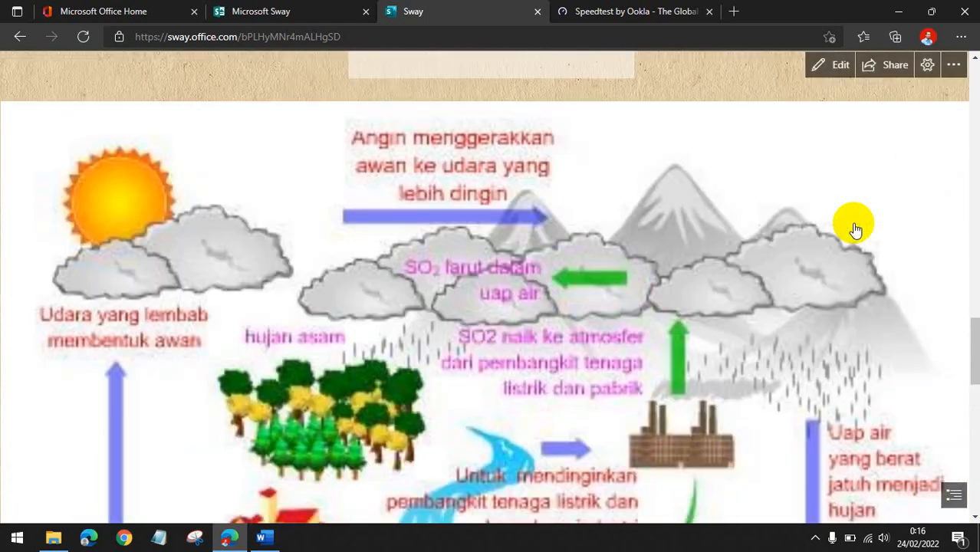
scroll(855, 231, "down", 1)
scroll(853, 225, "down", 12)
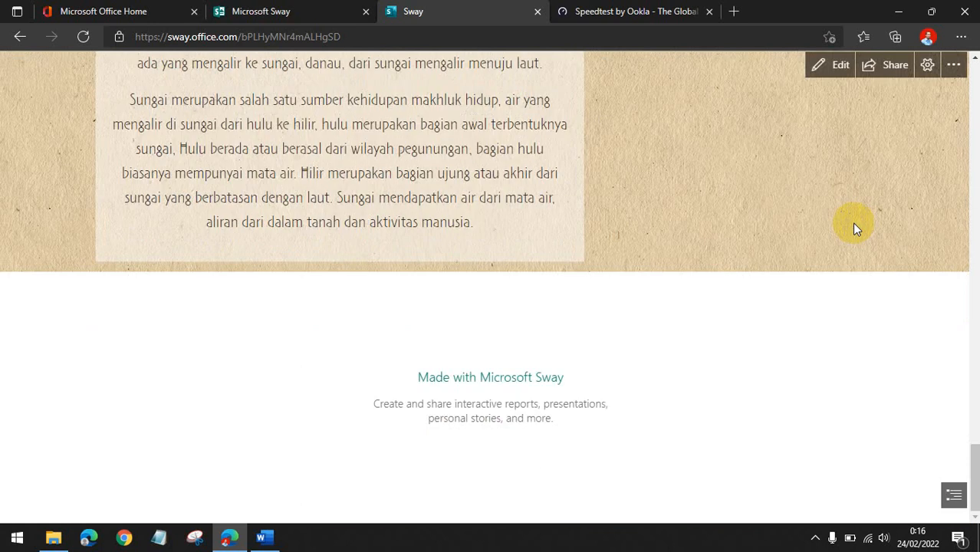
scroll(852, 226, "up", 8)
left_click(828, 65)
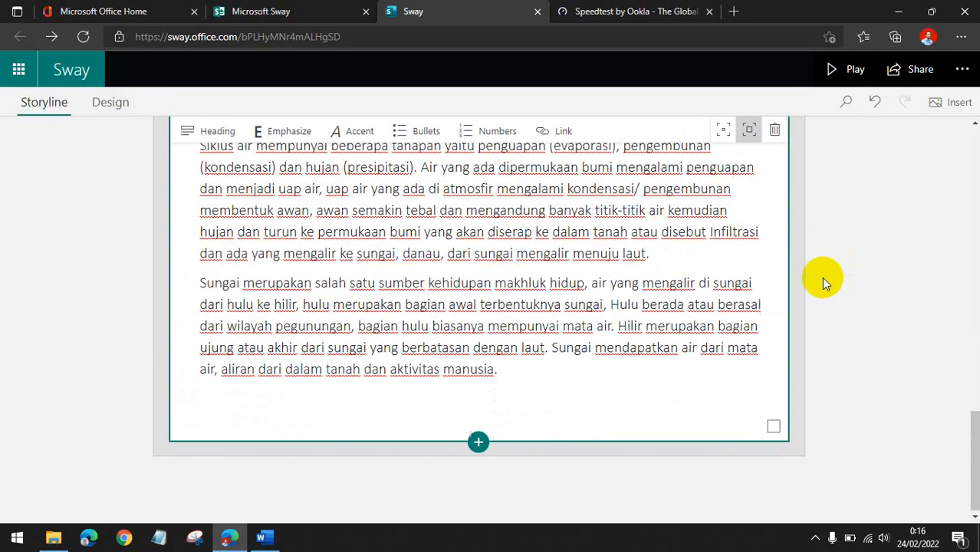
scroll(360, 372, "up", 4)
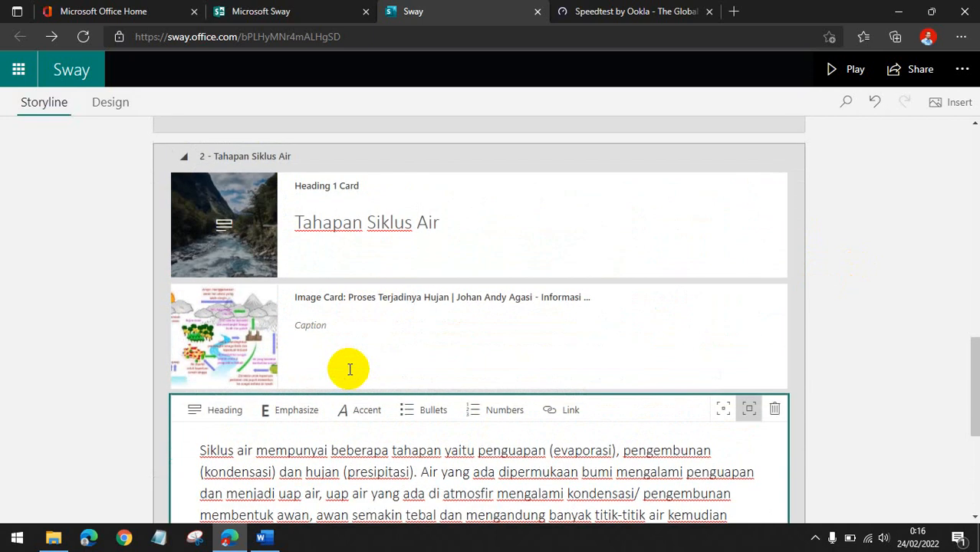
scroll(351, 371, "down", 4)
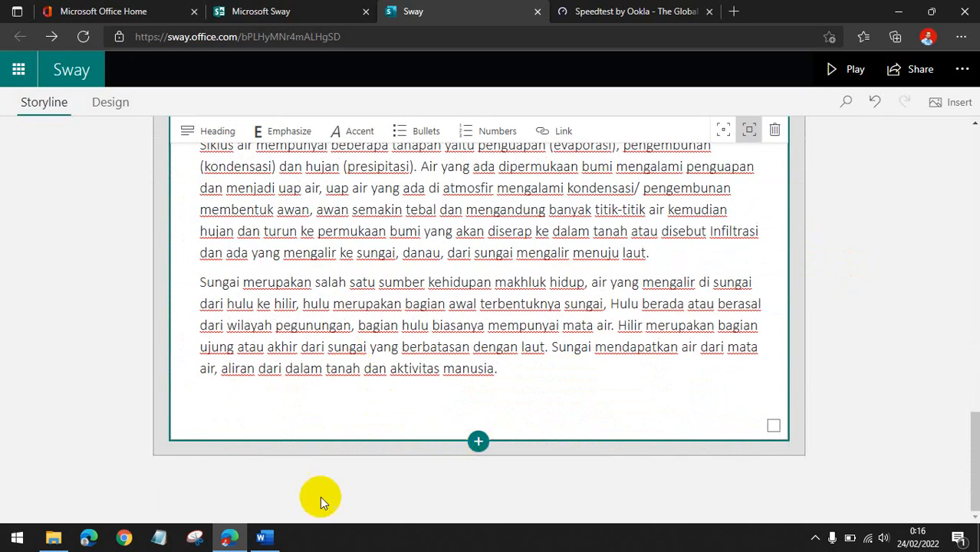
Add a new Heading 1 card as a third section below the water cycle text card.
left_click(265, 537)
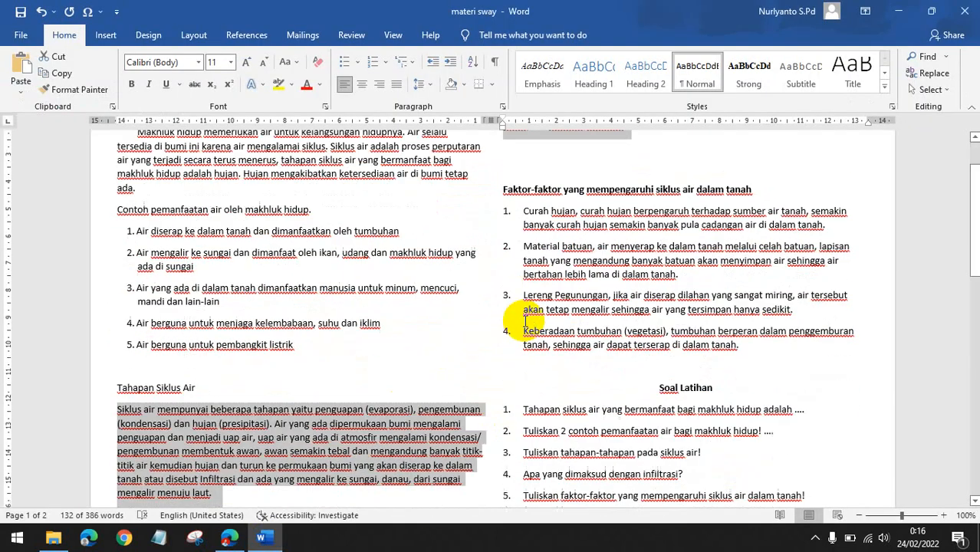
scroll(525, 323, "down", 1)
scroll(404, 449, "down", 1)
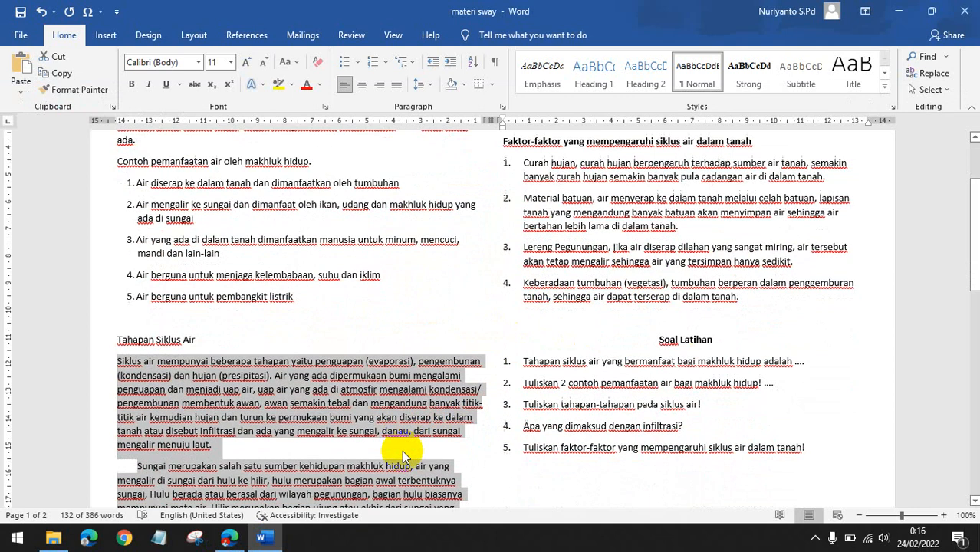
left_click(638, 316)
scroll(614, 320, "up", 2)
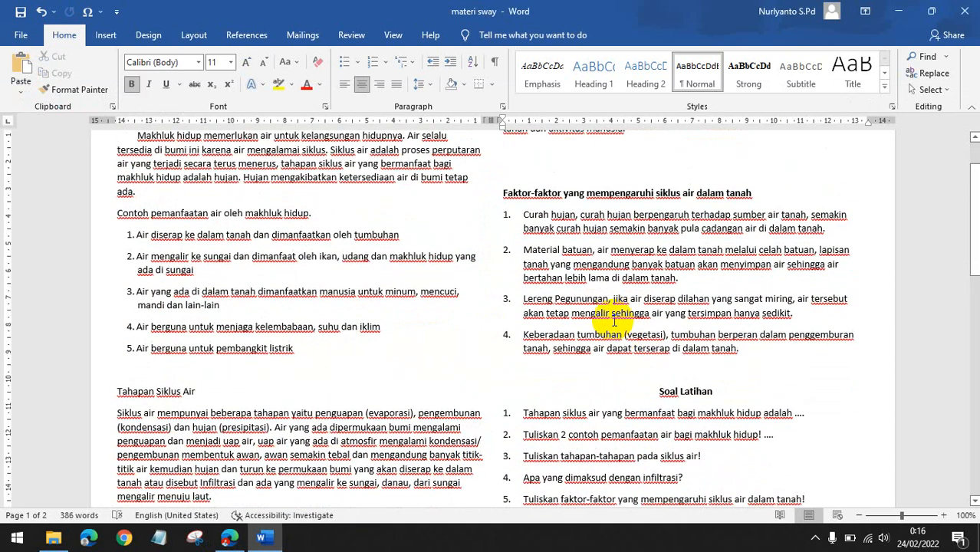
left_click(227, 539)
left_click(477, 444)
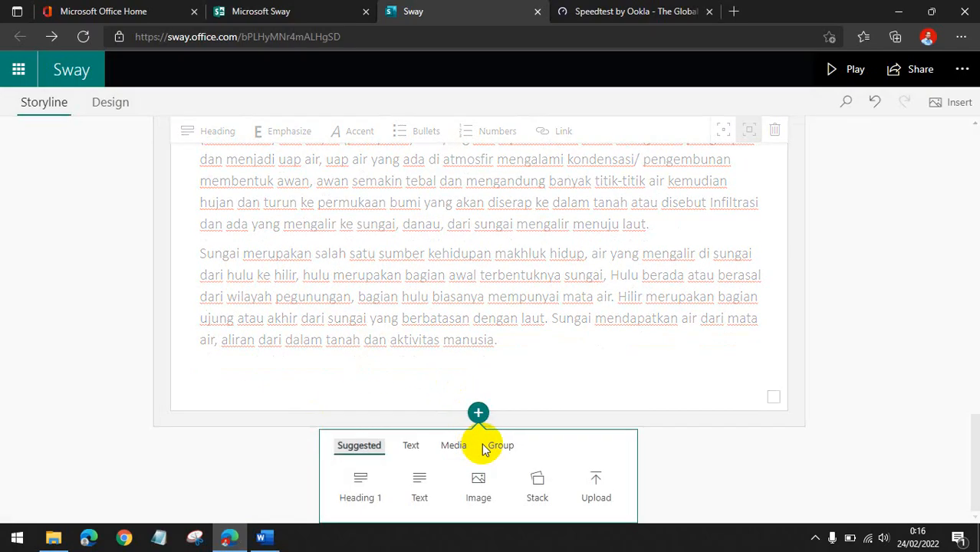
left_click(357, 489)
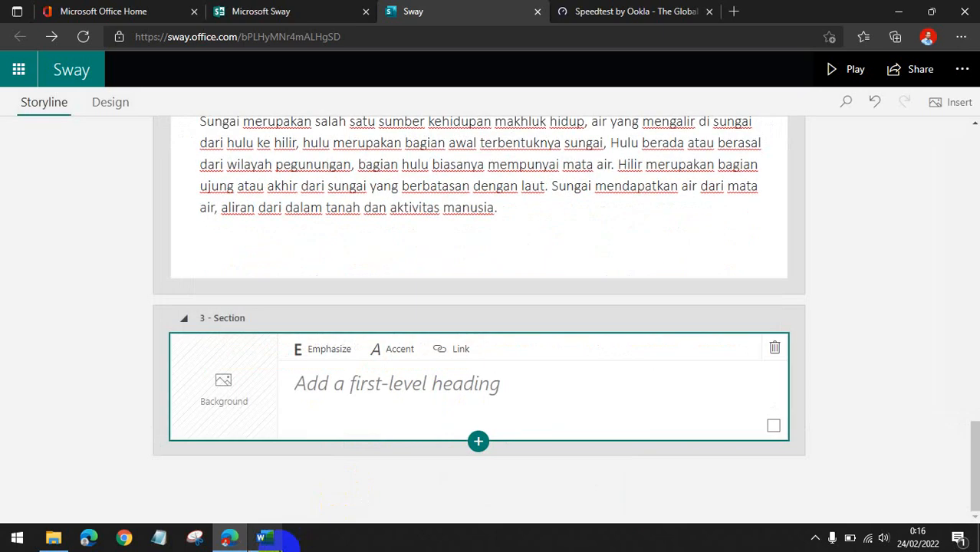
Copy the heading Faktor-faktor yang mempengaruhi siklus air dalam tanah from the Word document into the new heading card.
left_click(263, 537)
left_click_drag(765, 194, 505, 192)
key("ctrl+c")
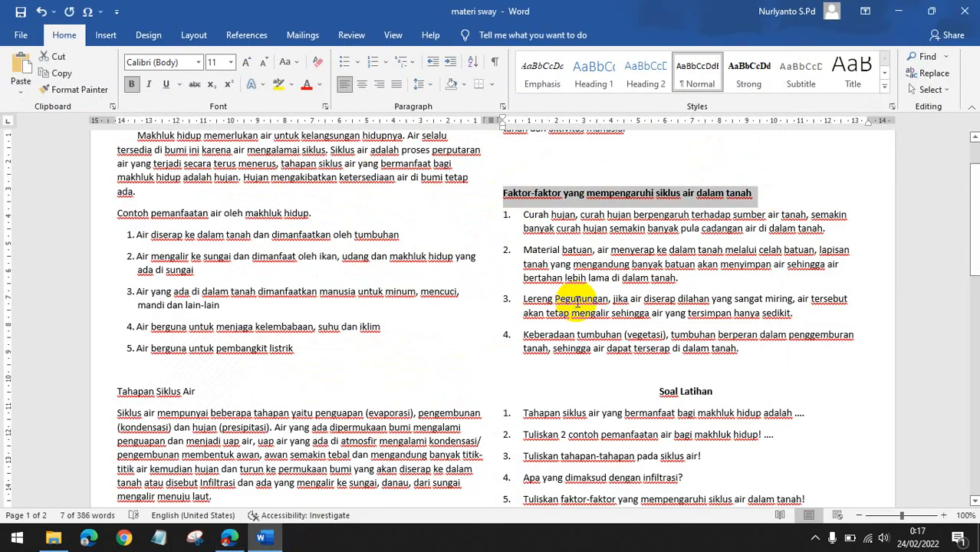
left_click(229, 537)
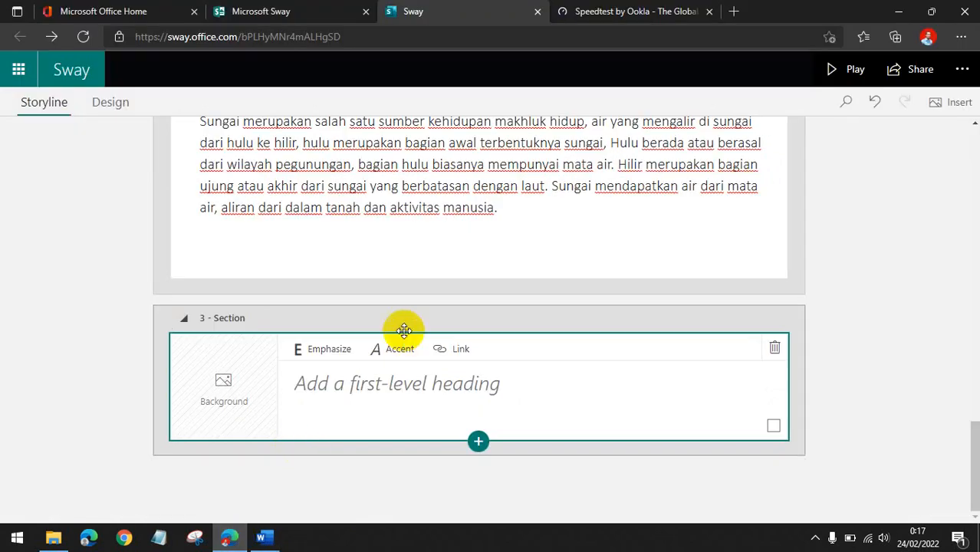
left_click(410, 400)
key("ctrl+v")
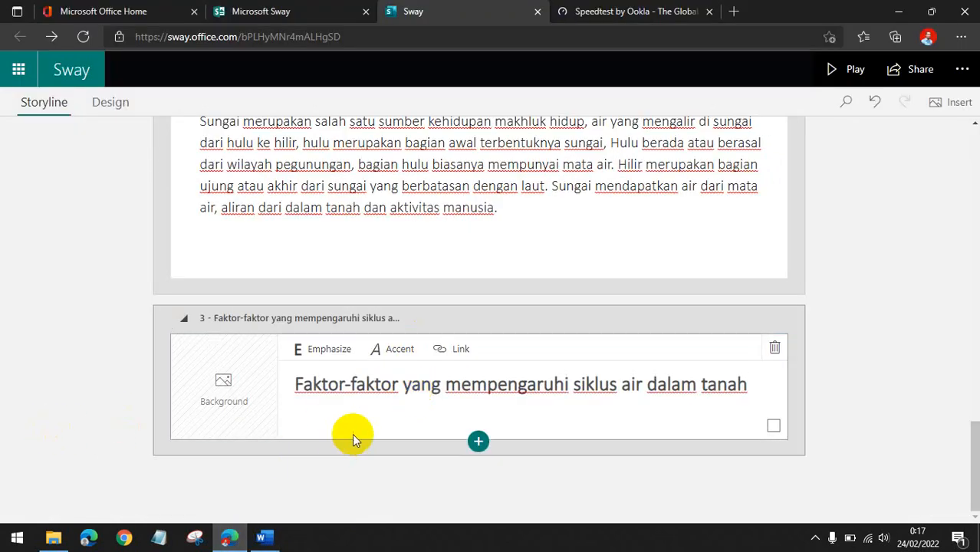
Add a text card below it, paste the document's four numbered factors, and set the card to a stronger emphasis.
left_click(478, 443)
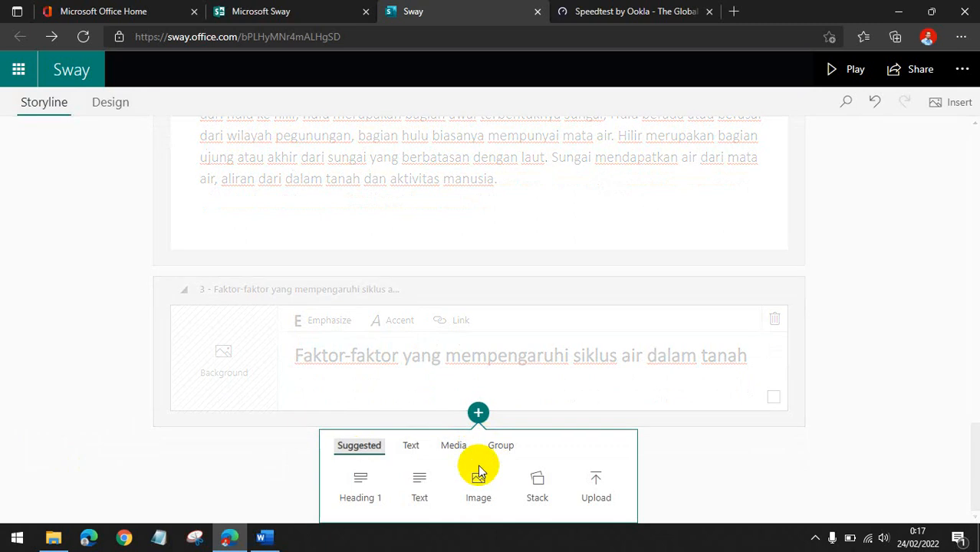
left_click(420, 491)
left_click(264, 540)
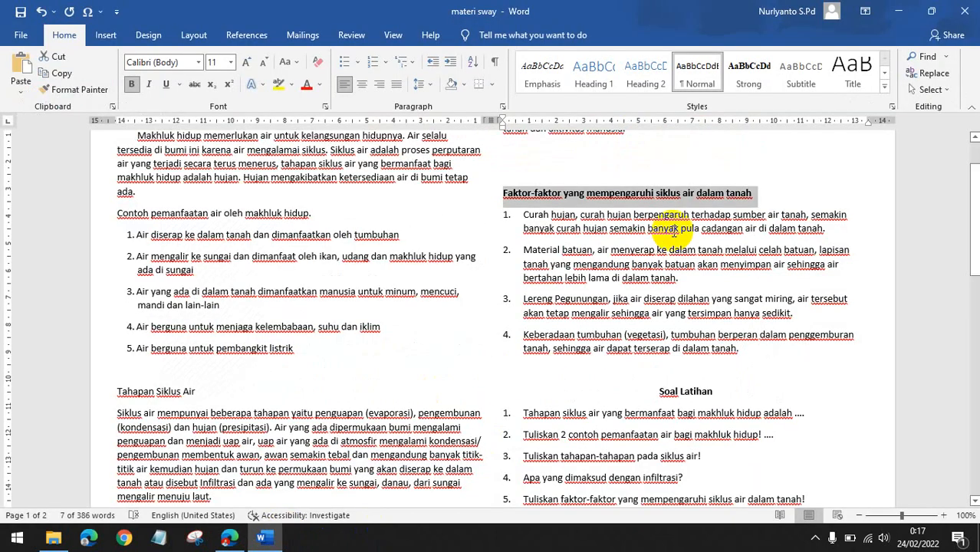
left_click_drag(739, 349, 523, 215)
key("ctrl+c")
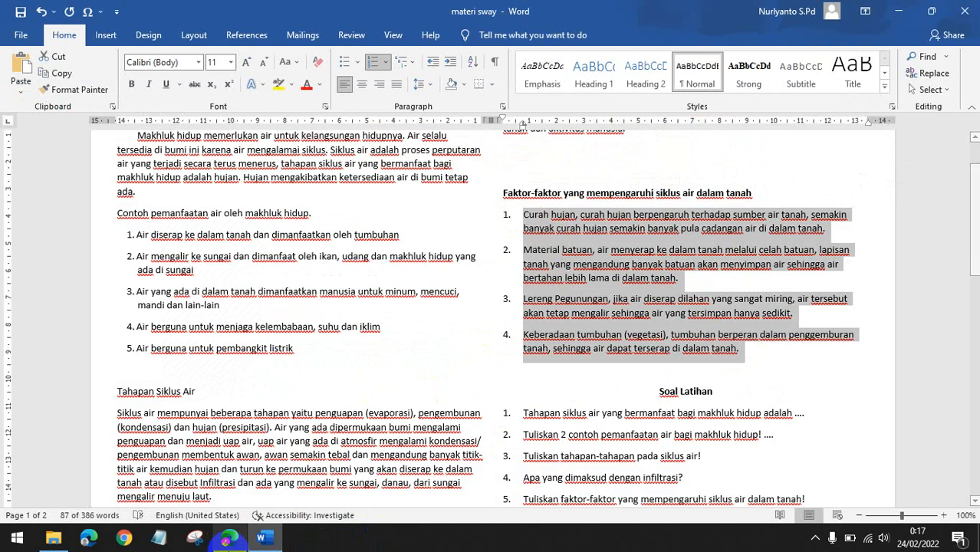
left_click(229, 540)
left_click(456, 381)
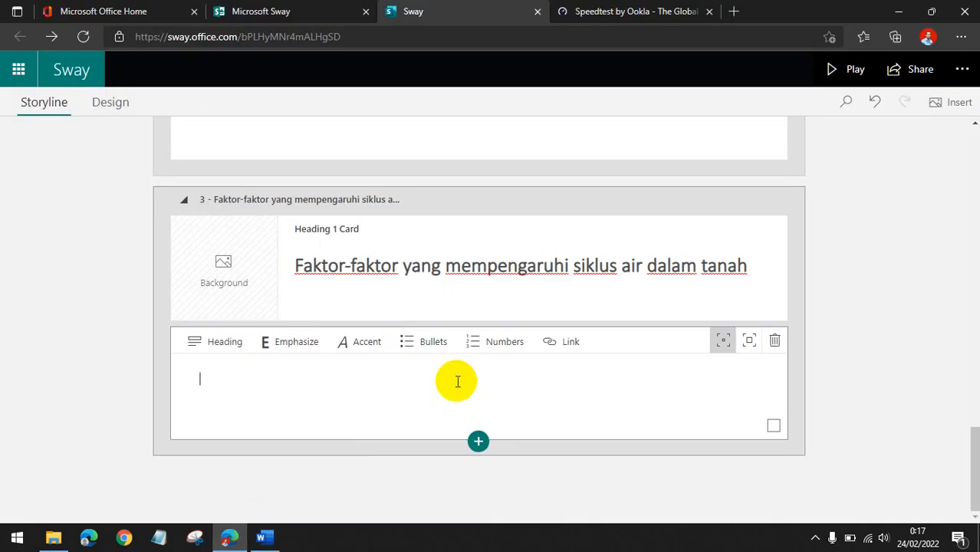
key("ctrl+v")
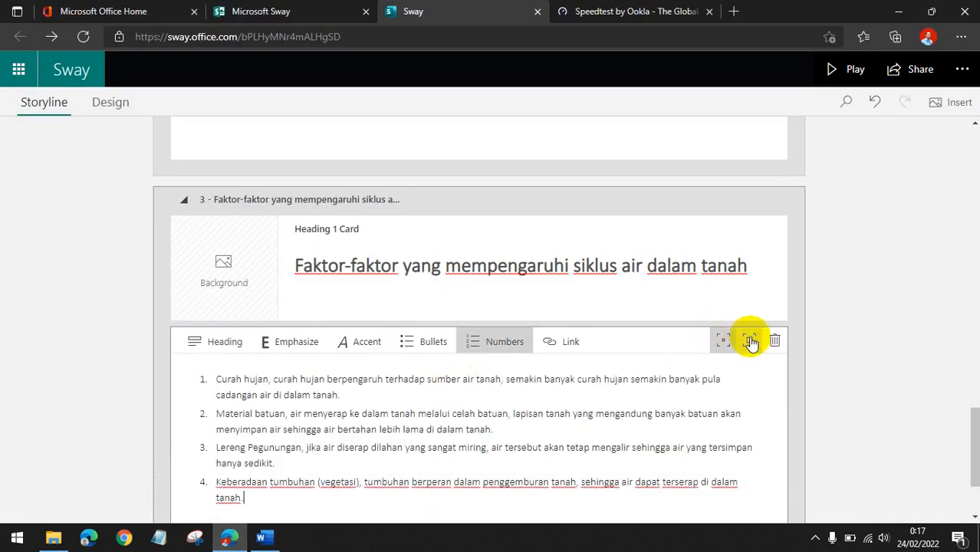
left_click(750, 342)
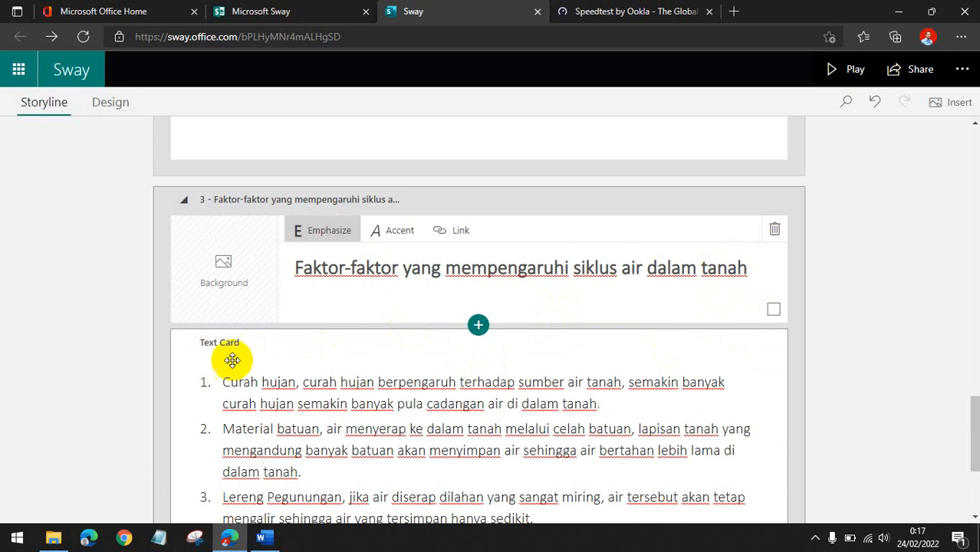
Play the Sway, jump to the third section through the navigation, review it, and return to editing.
scroll(134, 390, "down", 3)
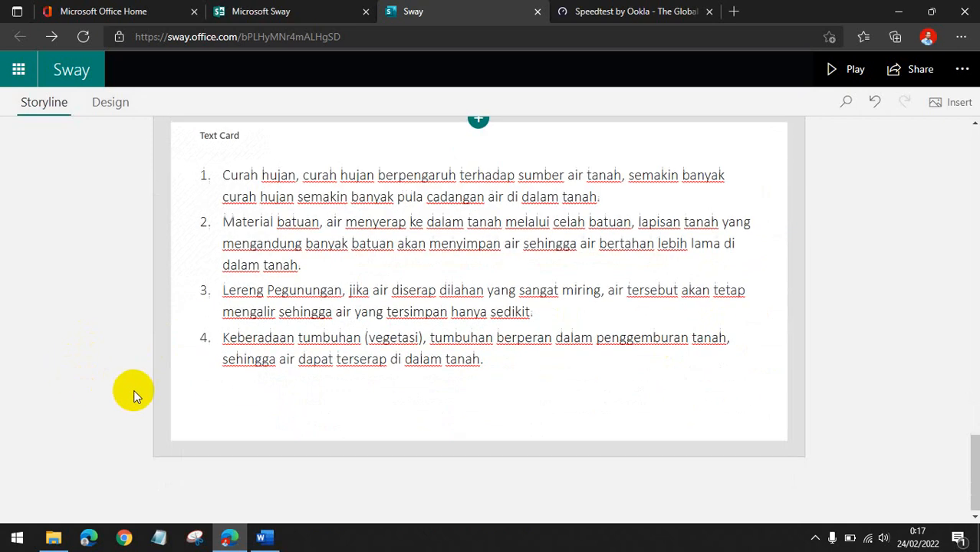
scroll(138, 393, "up", 3)
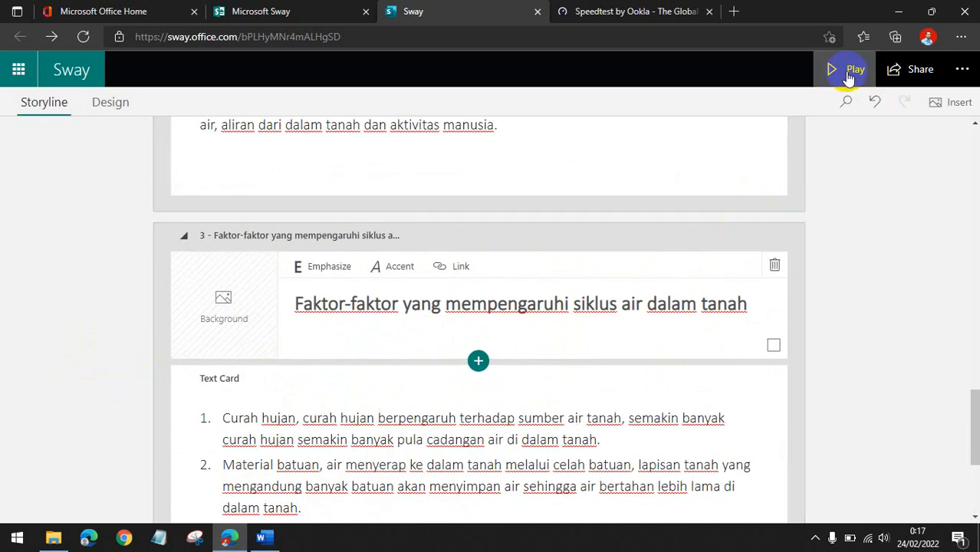
left_click(849, 73)
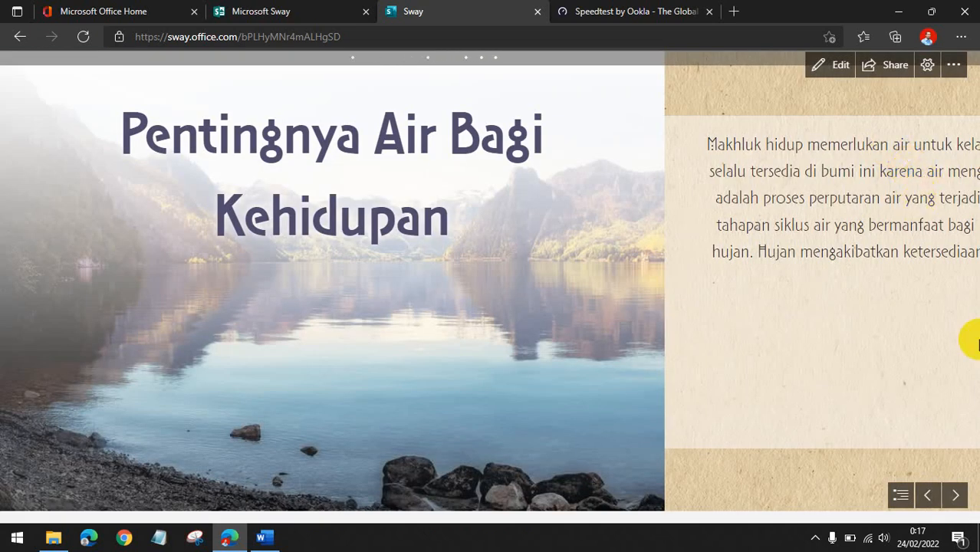
left_click(967, 497)
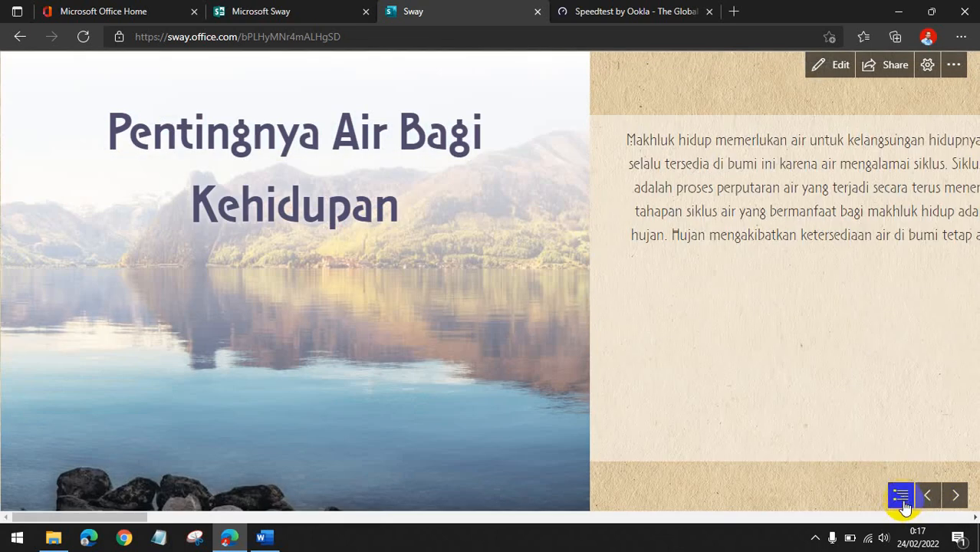
left_click(902, 497)
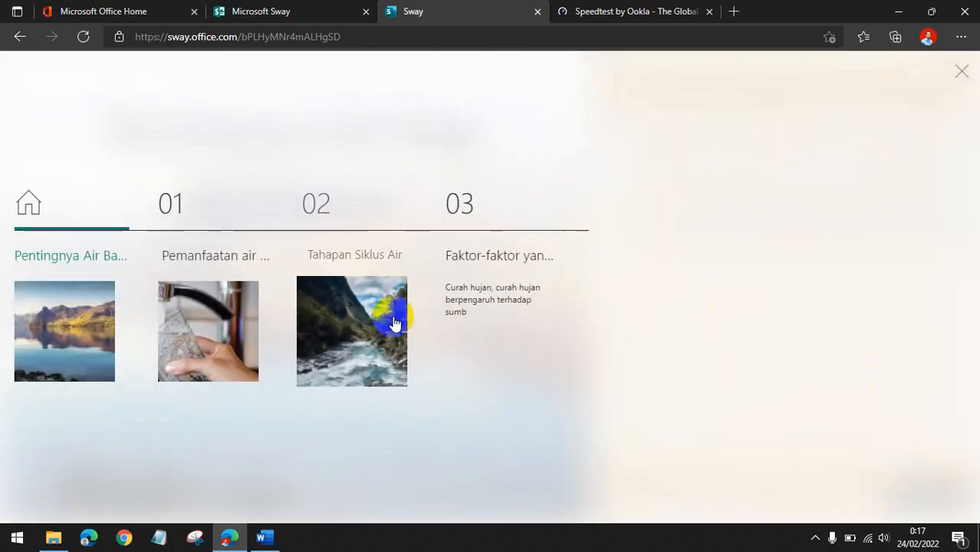
left_click(503, 301)
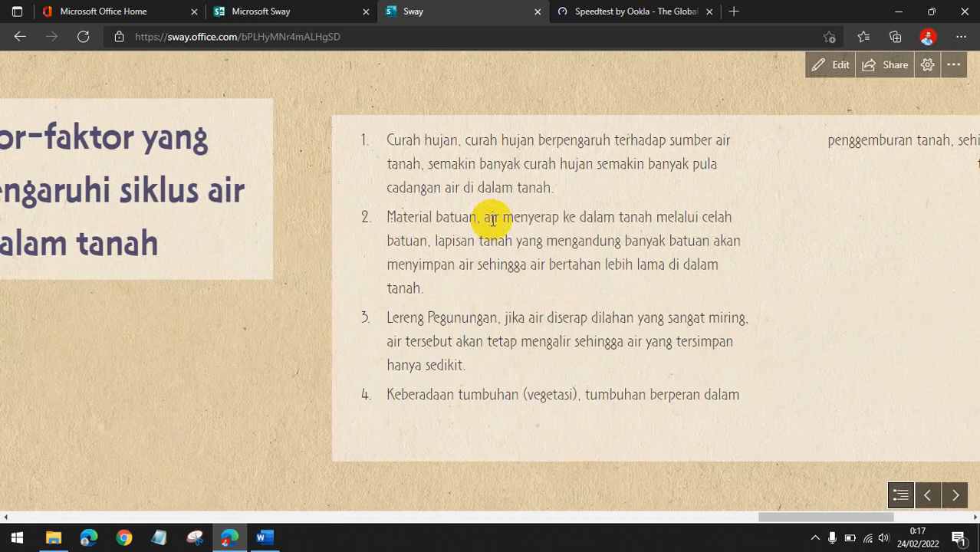
scroll(491, 222, "down", 3)
scroll(492, 232, "up", 6)
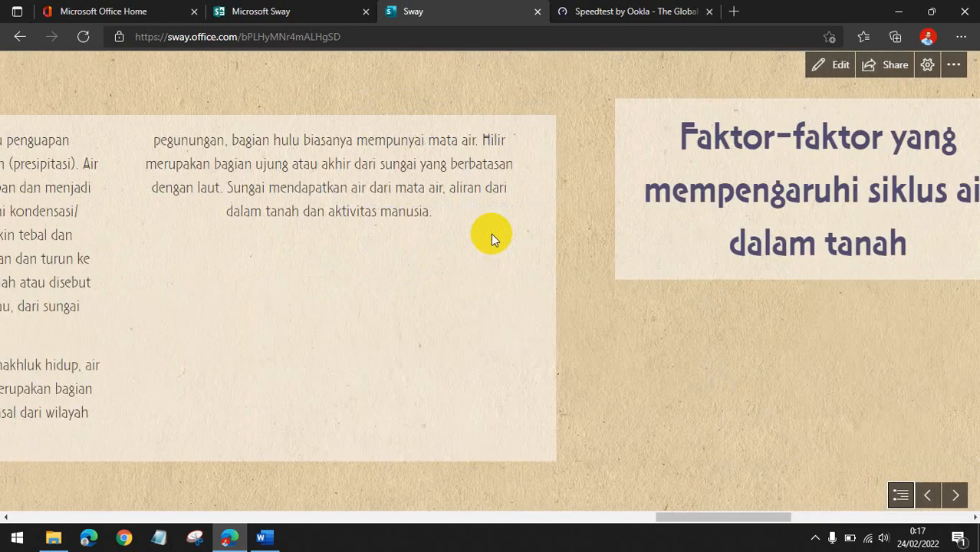
scroll(491, 234, "down", 4)
scroll(489, 239, "up", 2)
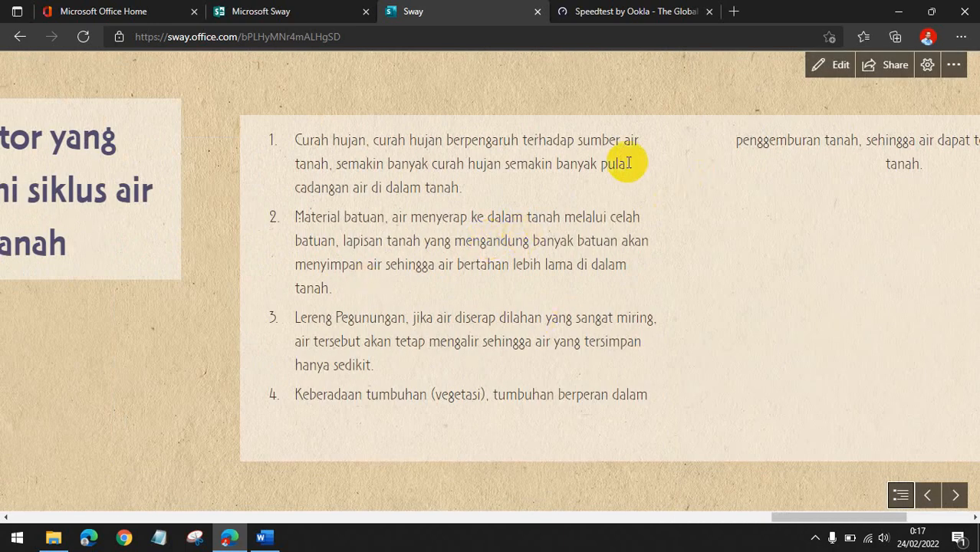
left_click(828, 68)
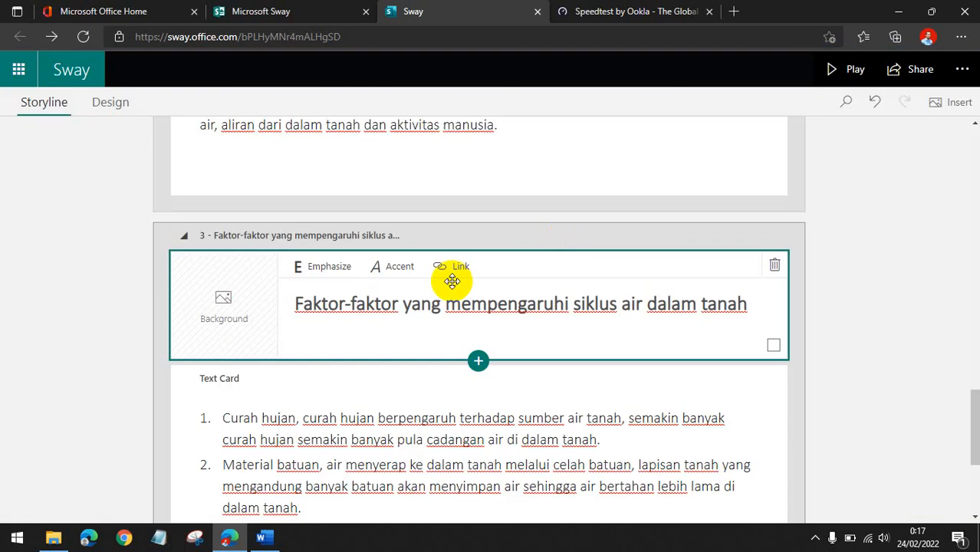
Add a Stack group below the numbered factors text card.
scroll(457, 316, "down", 3)
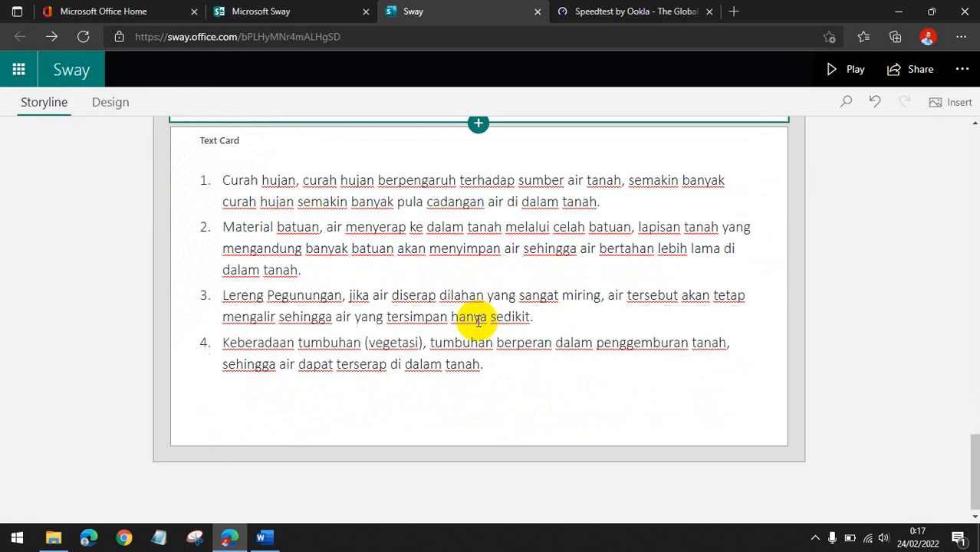
scroll(460, 299, "up", 2)
scroll(445, 268, "down", 2)
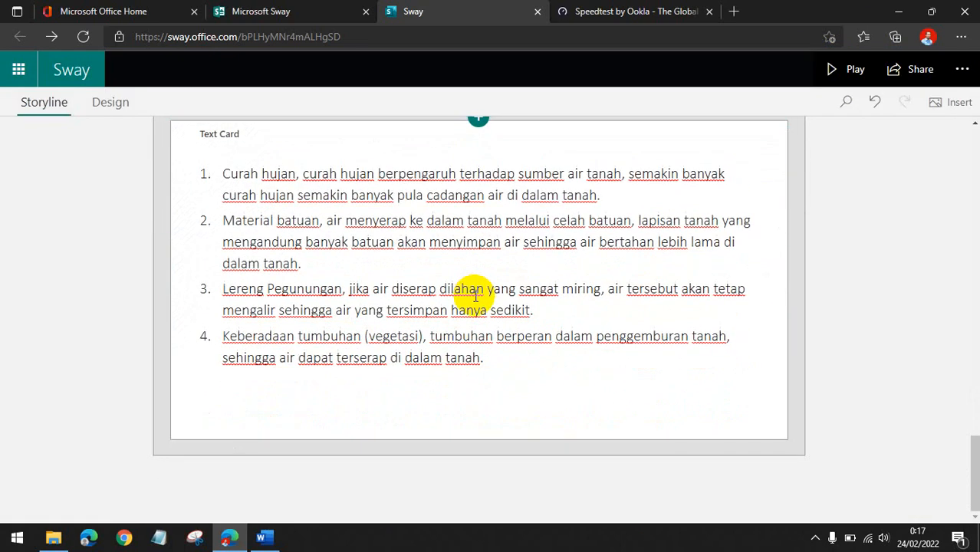
left_click(441, 387)
left_click(479, 444)
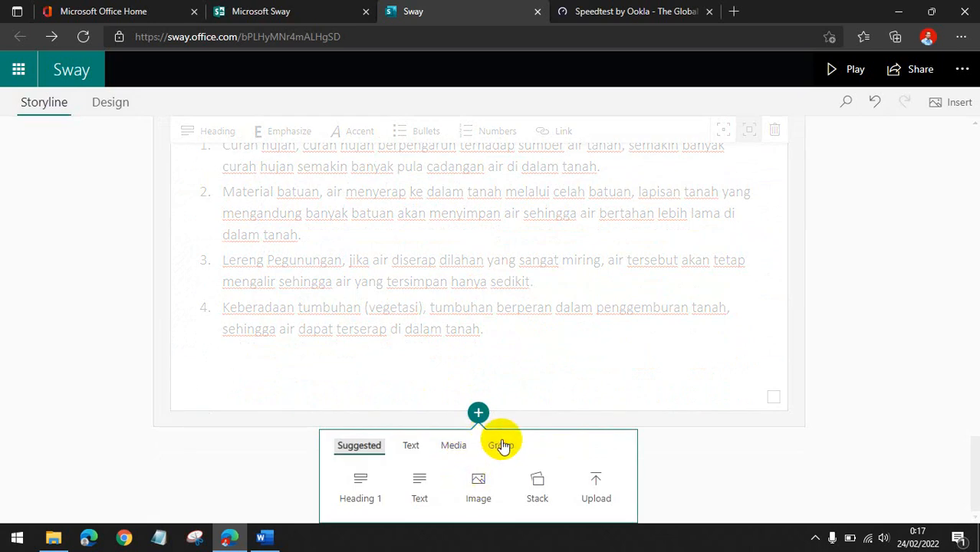
left_click(502, 446)
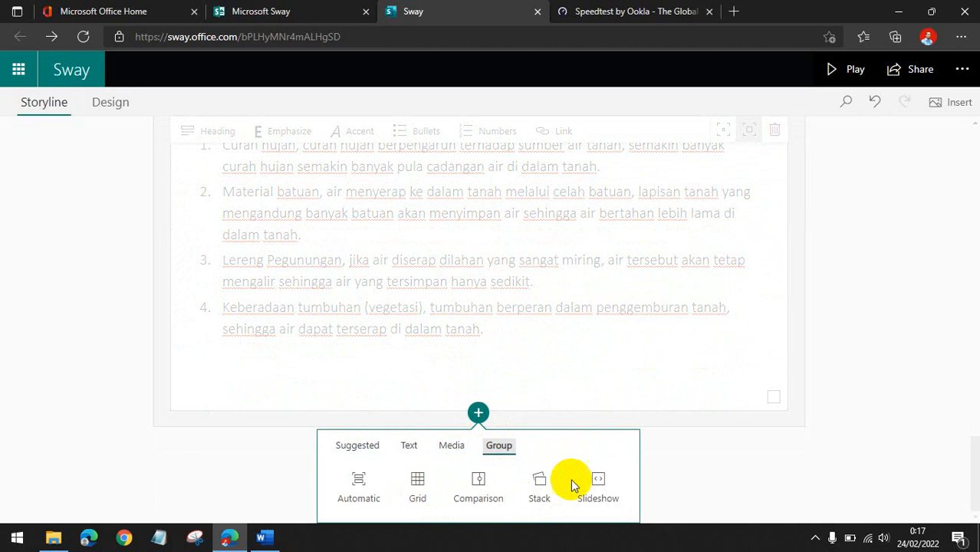
left_click(549, 495)
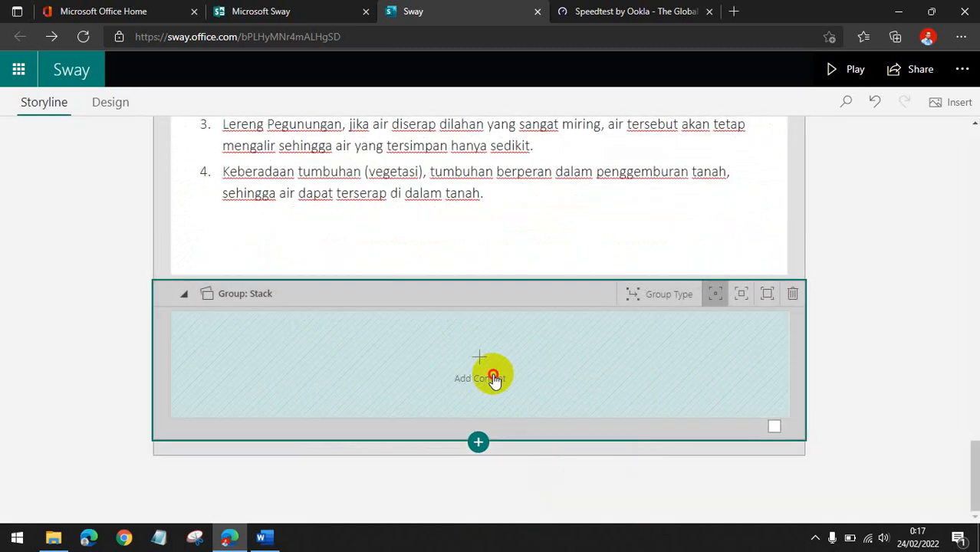
Add an image card to the stack, search Bing Images for HUJAN, and insert the flooded street rain photo.
left_click(491, 375)
left_click(480, 367)
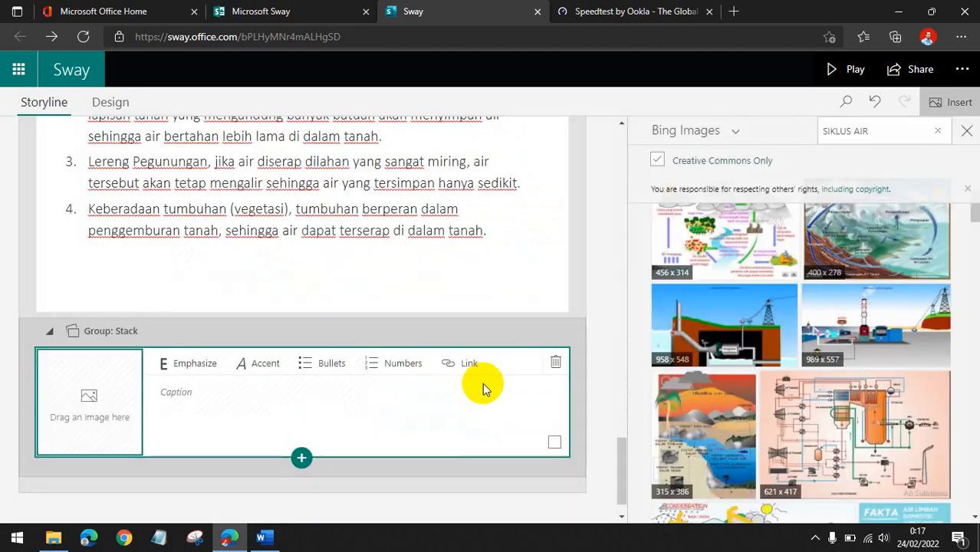
left_click(937, 133)
type("H")
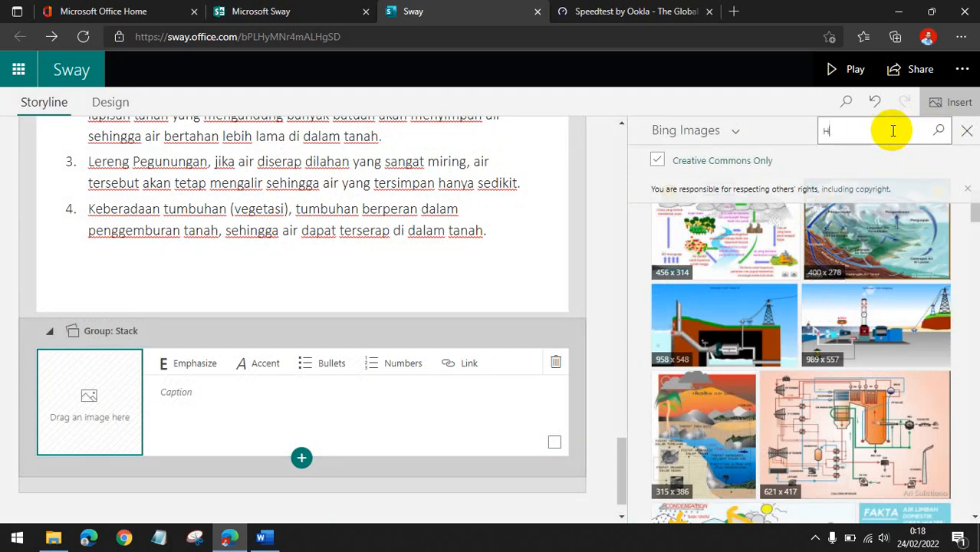
type("UJAN")
key("Return")
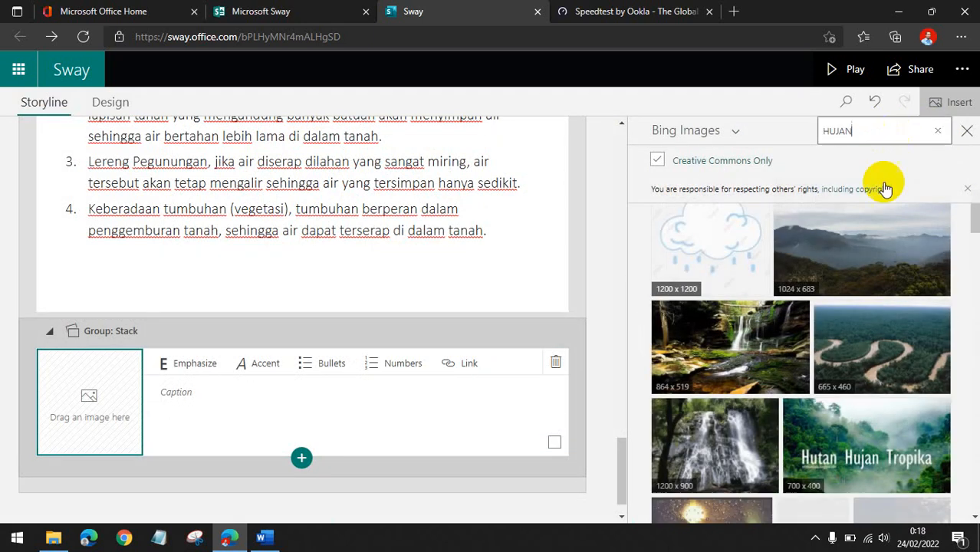
scroll(827, 337, "down", 2)
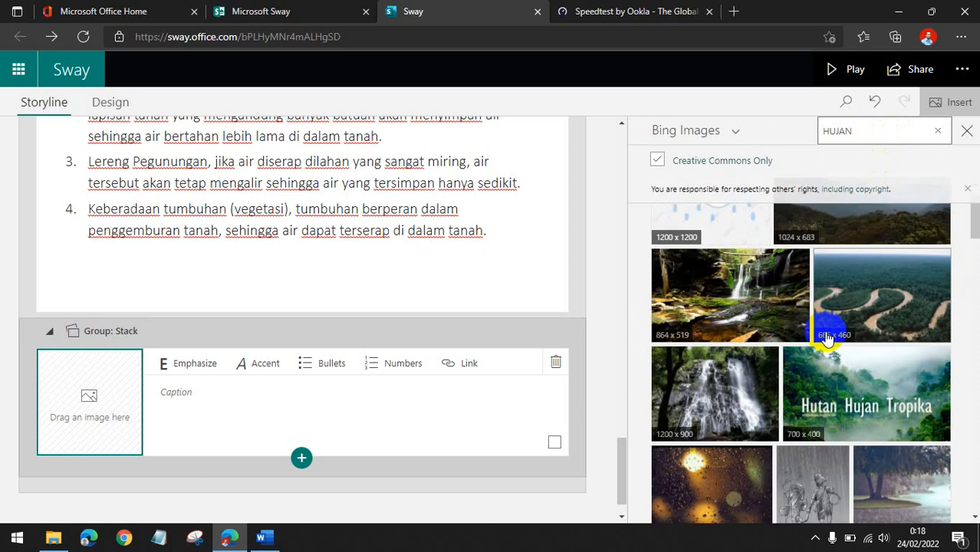
scroll(826, 337, "down", 1)
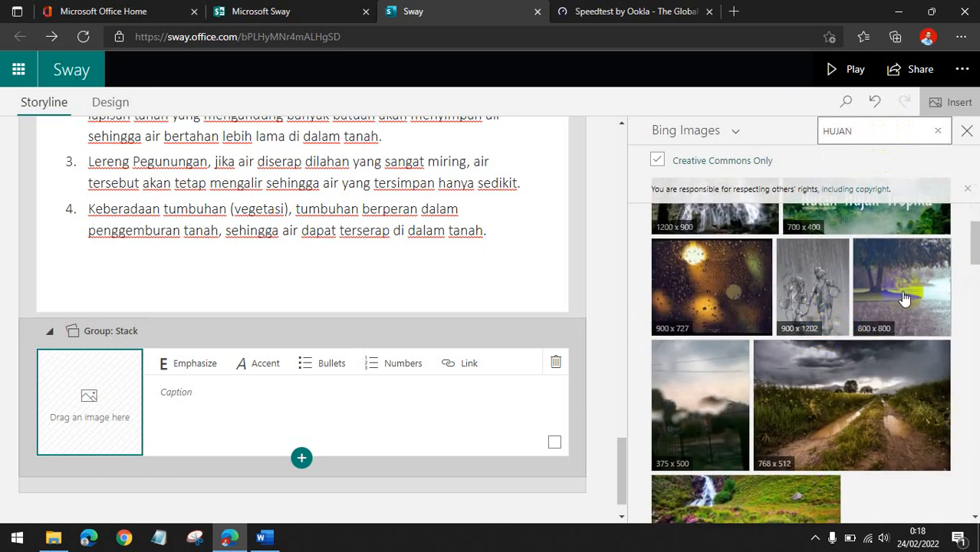
scroll(890, 330, "down", 1)
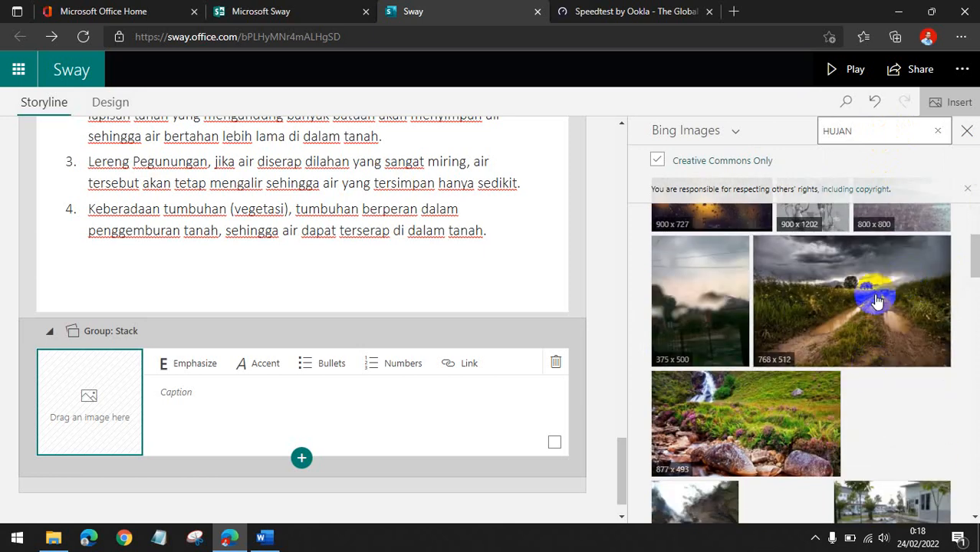
scroll(877, 301, "down", 2)
scroll(882, 299, "down", 1)
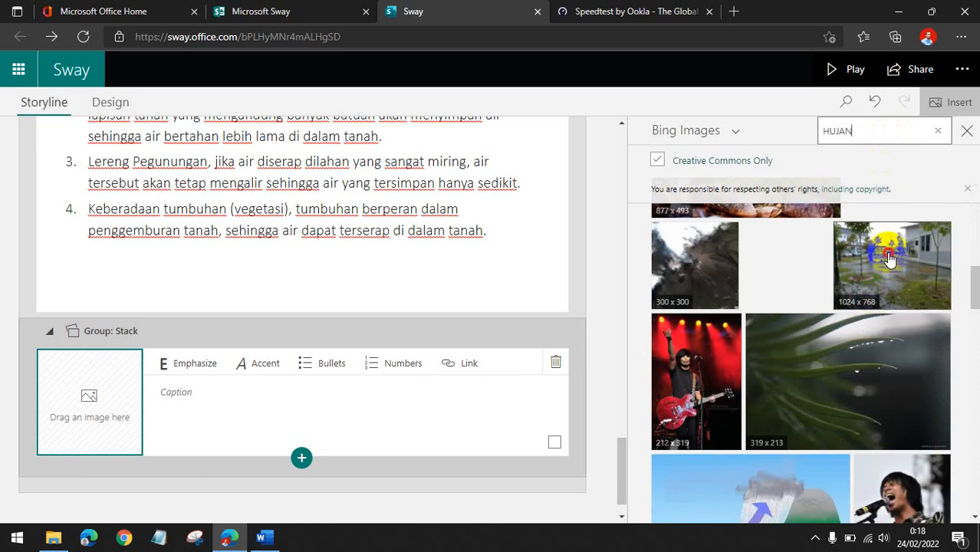
left_click(890, 259)
left_click(908, 131)
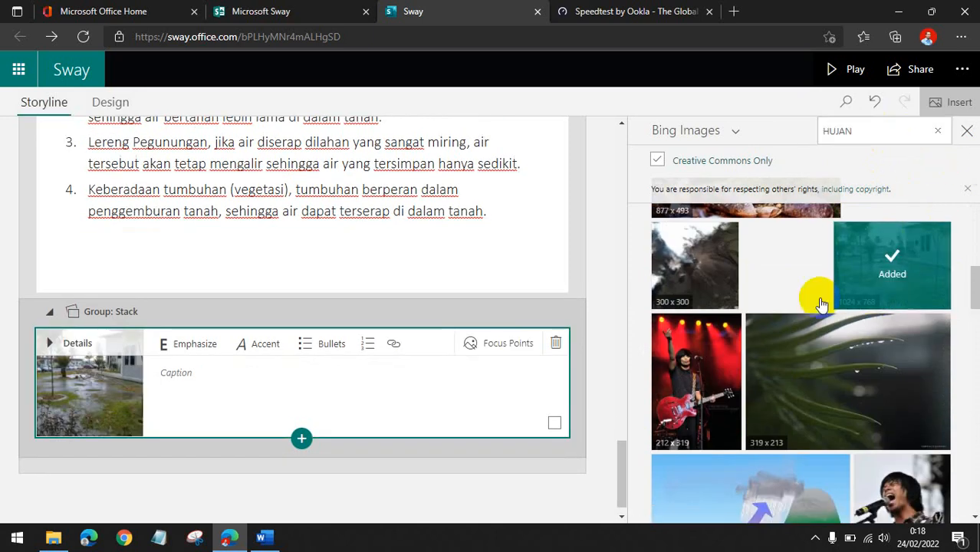
Add a second image card to the stack, search for PEGUNUNGAN, and insert the mountain lake photo.
left_click(299, 438)
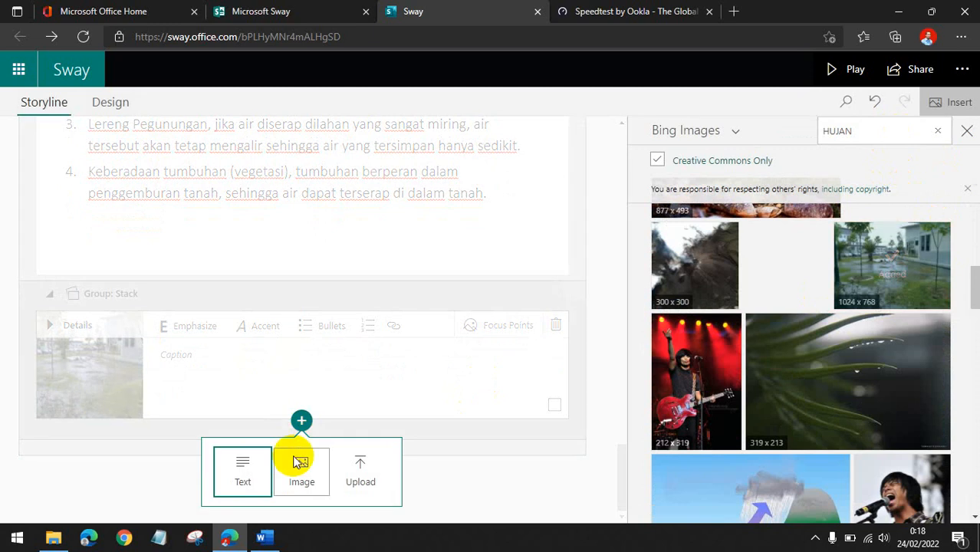
left_click(308, 464)
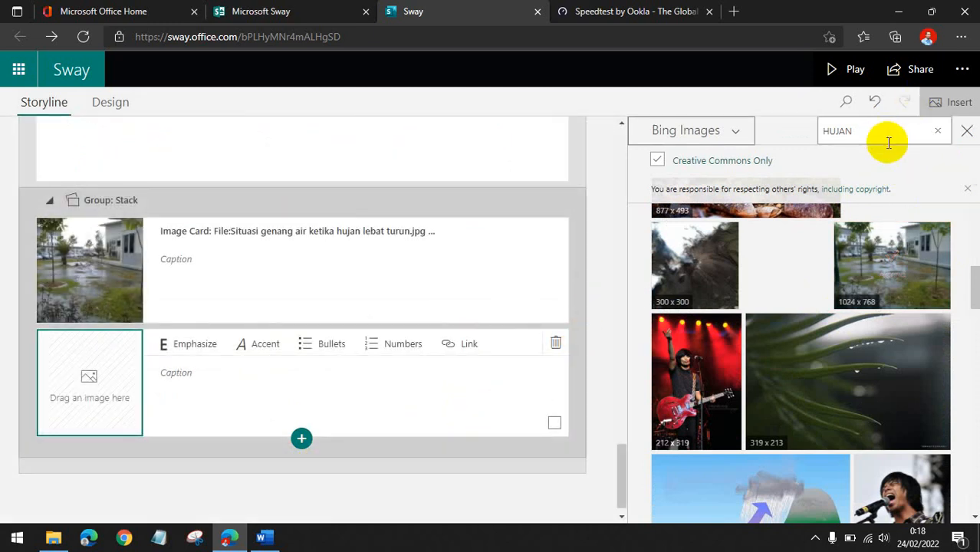
left_click(937, 131)
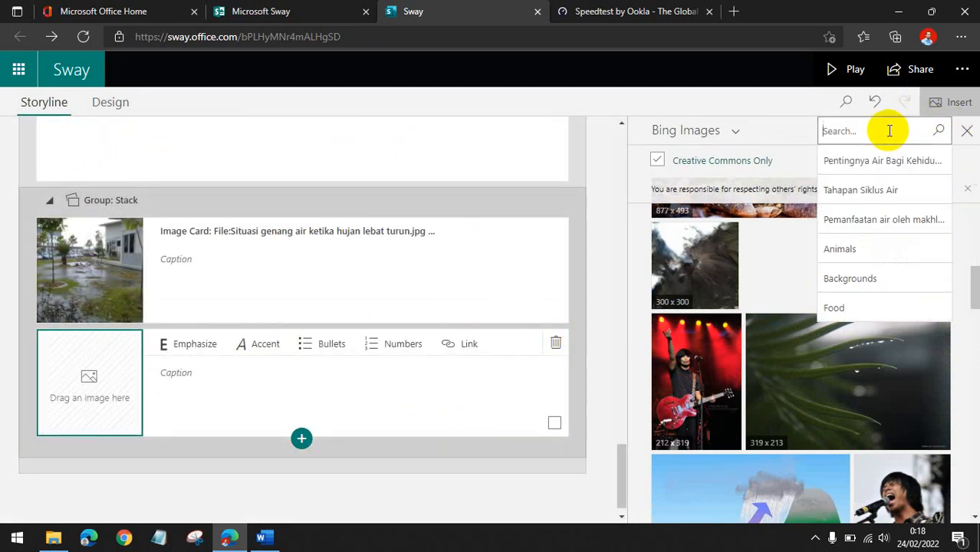
type("PEGUNUNGAN")
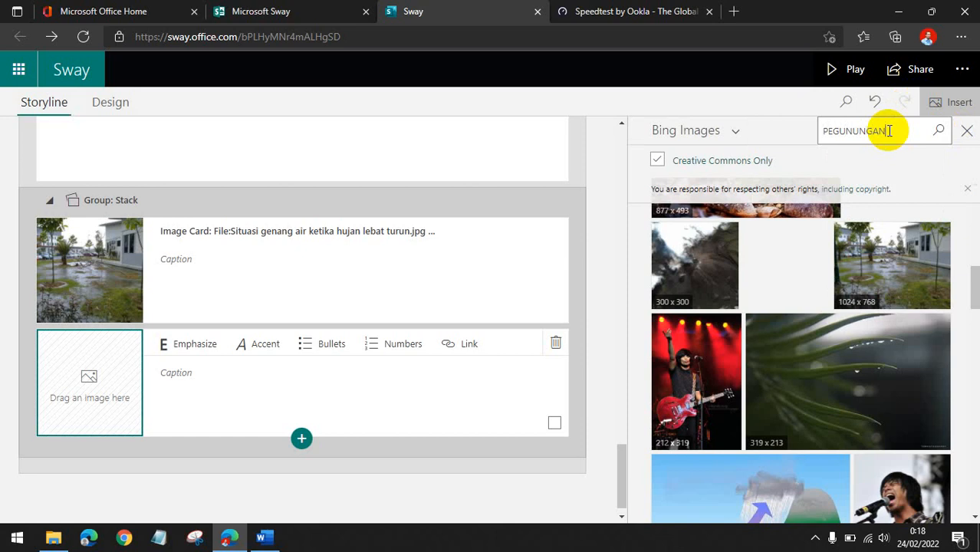
key("Return")
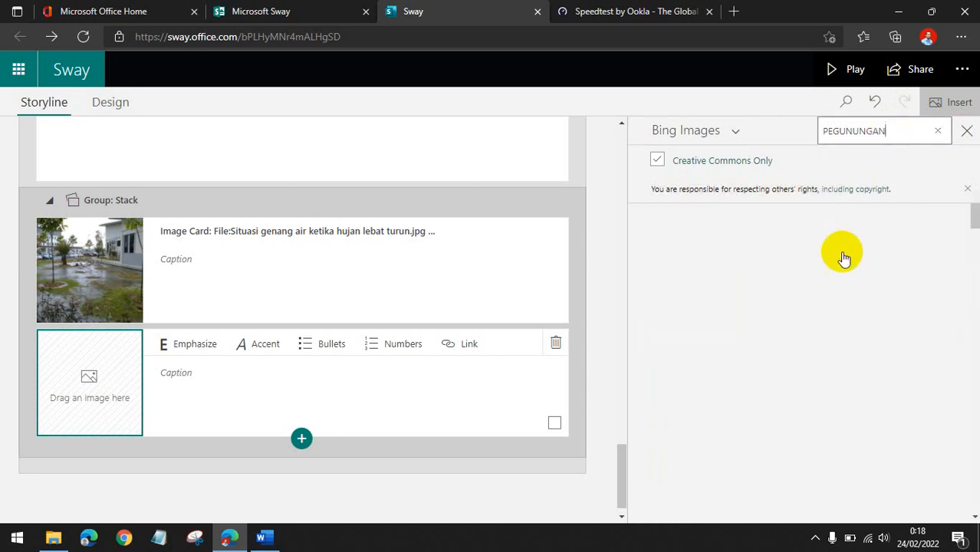
scroll(905, 330, "down", 2)
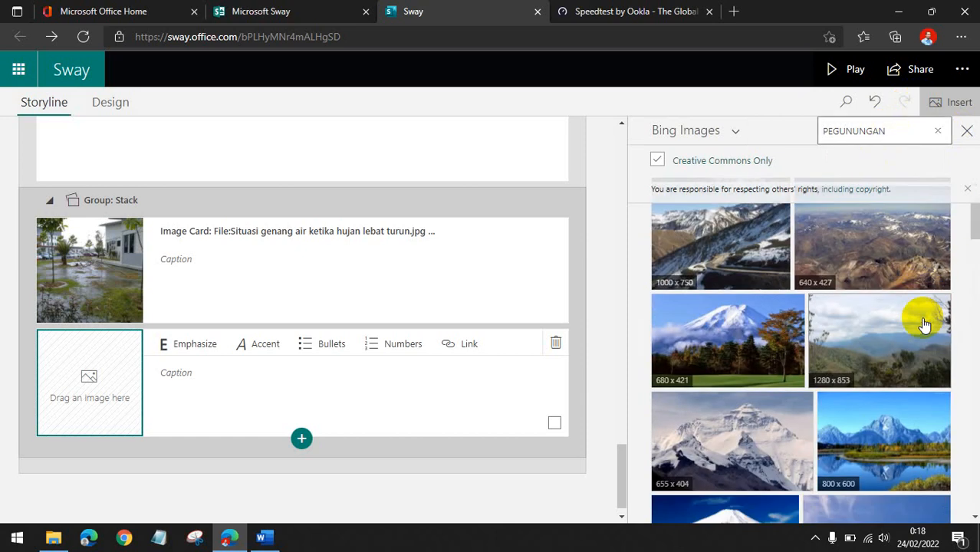
scroll(890, 359, "down", 2)
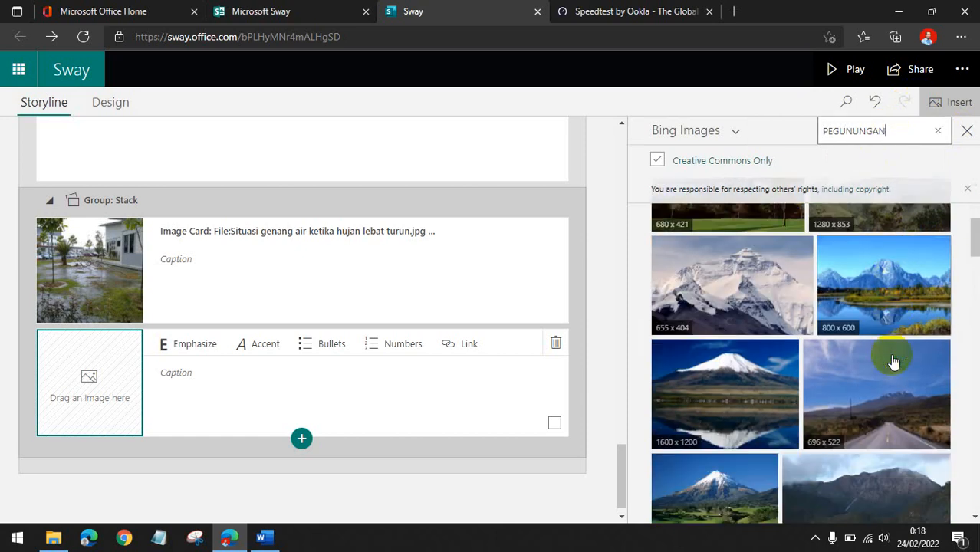
left_click(886, 282)
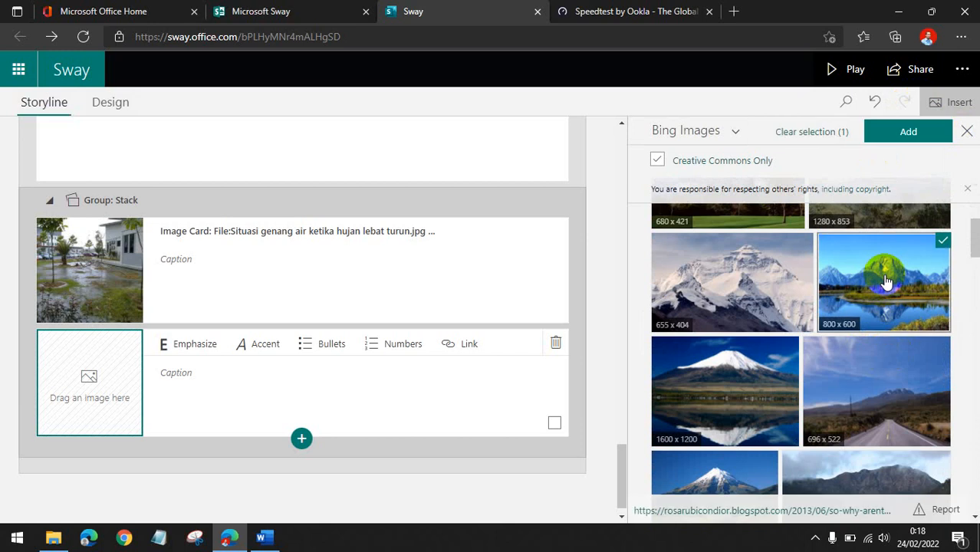
left_click(906, 132)
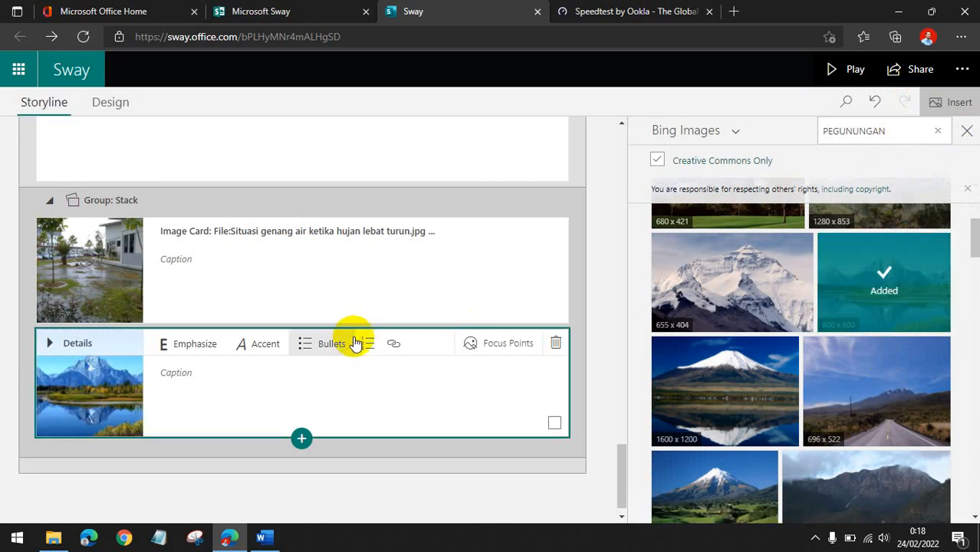
Add a third image card to the stack, search for HUTAN, and insert the tall pine forest photo.
scroll(353, 339, "up", 5)
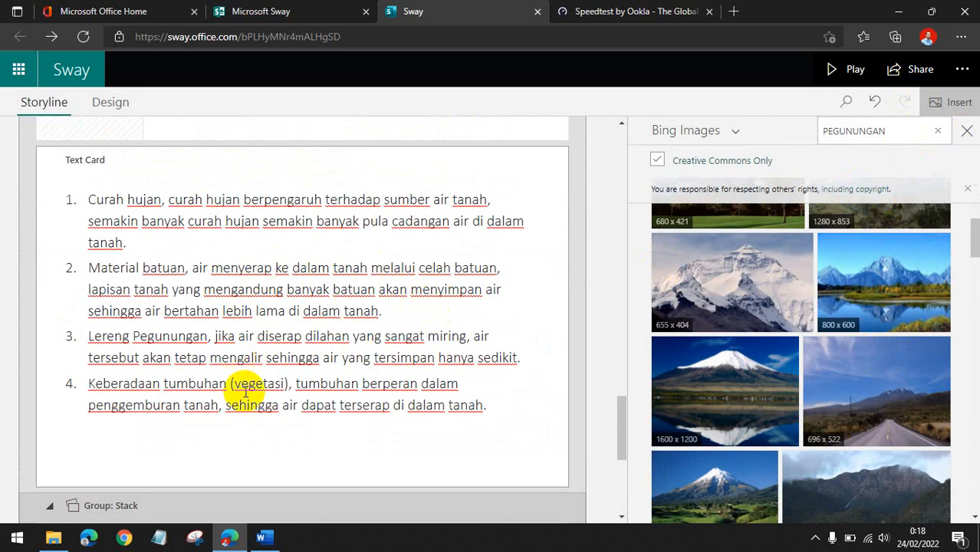
scroll(246, 391, "down", 5)
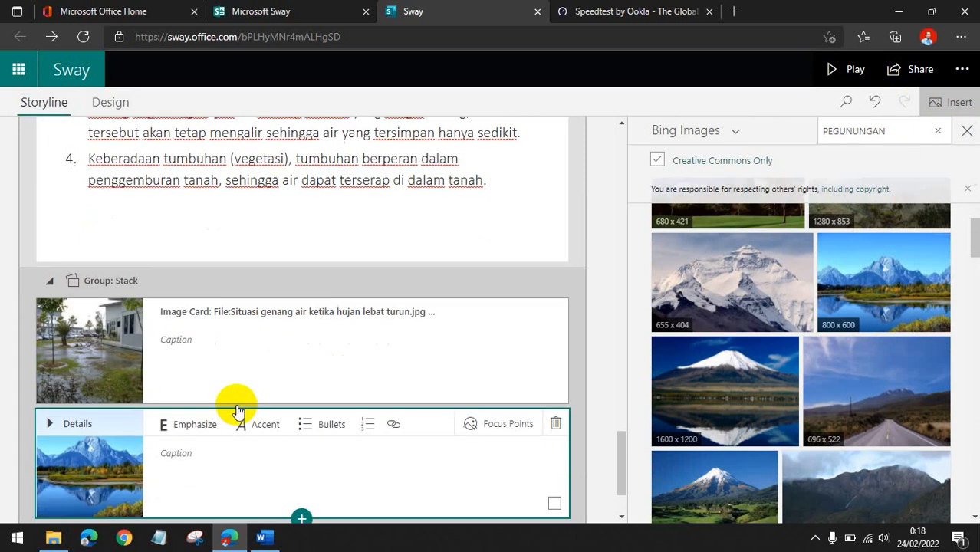
left_click(300, 421)
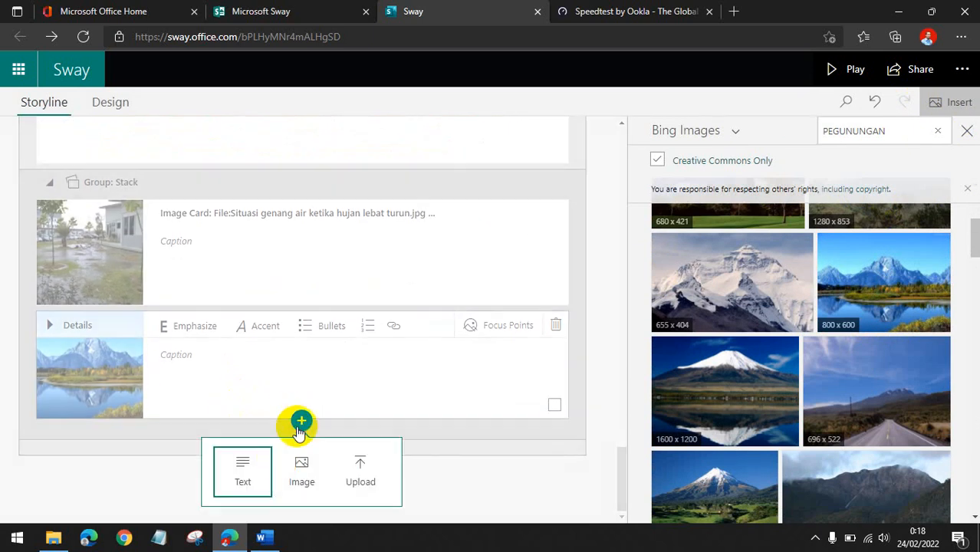
left_click(304, 471)
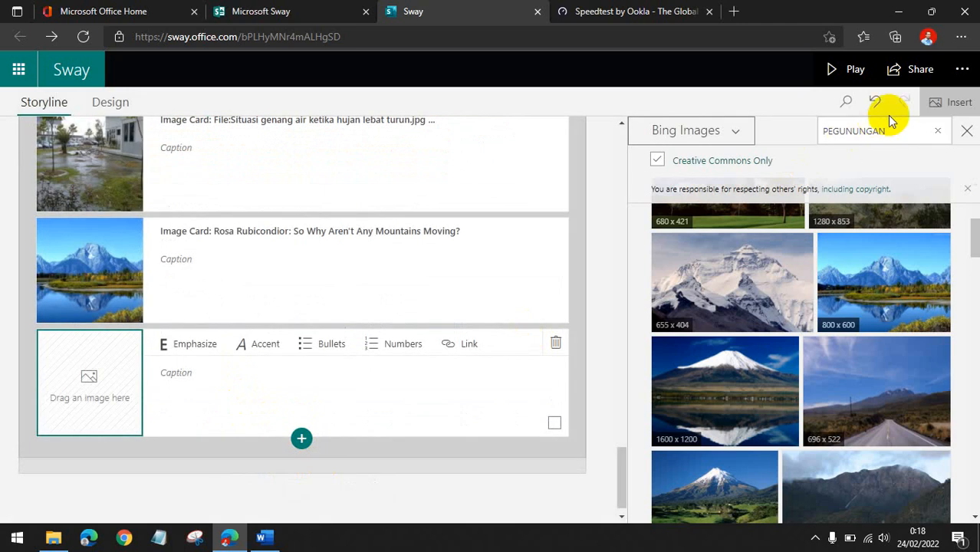
left_click(937, 135)
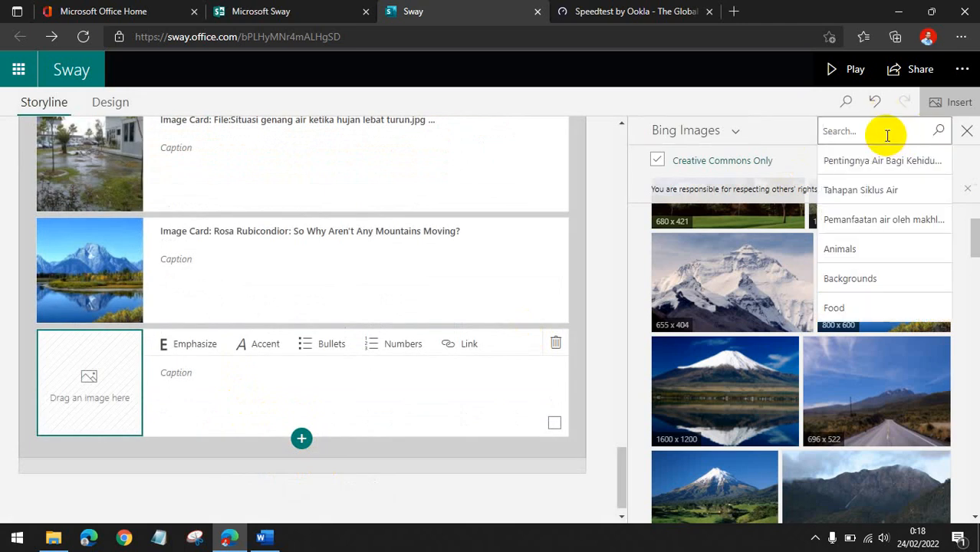
type("HUTAN")
key("Return")
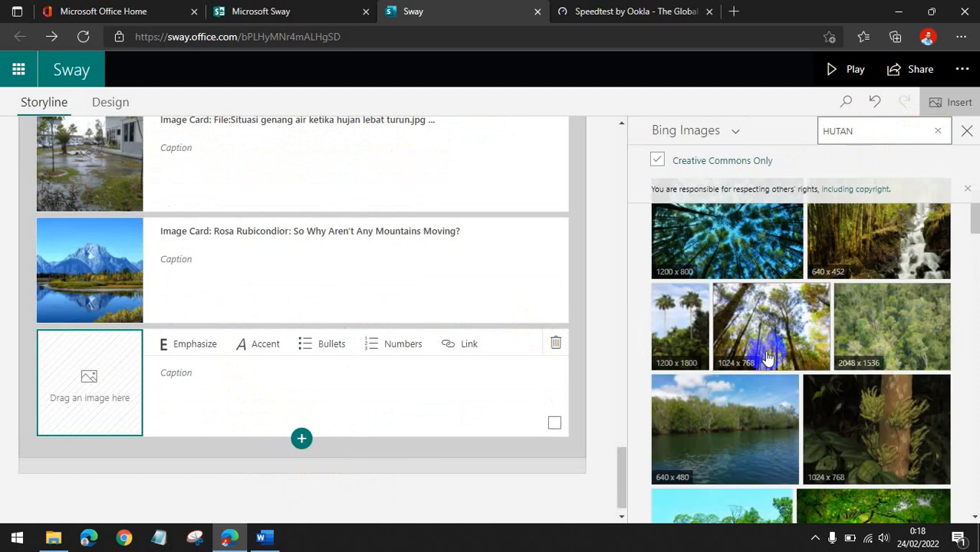
left_click(776, 331)
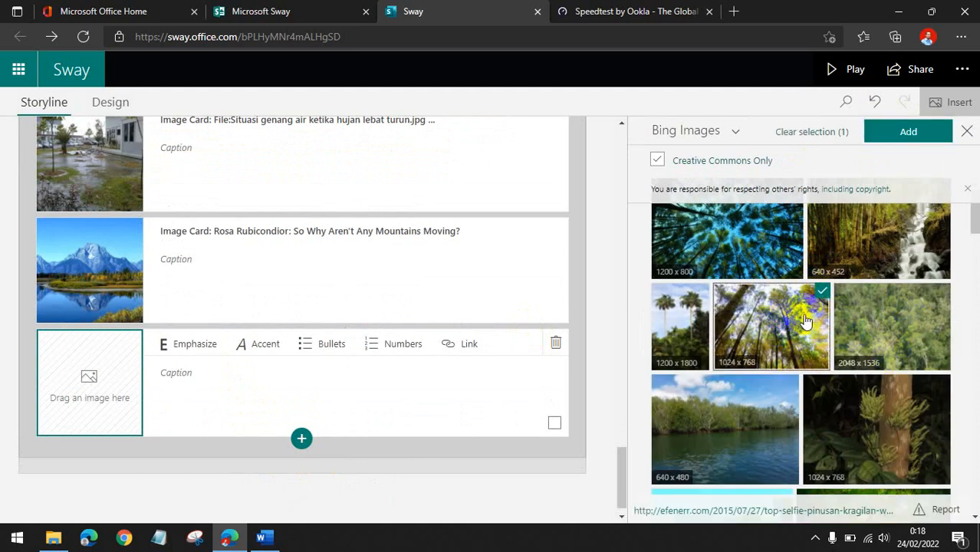
left_click(917, 132)
Add a fourth image card to the stack and insert the forest waterfall photo from the HUTAN results.
left_click(302, 438)
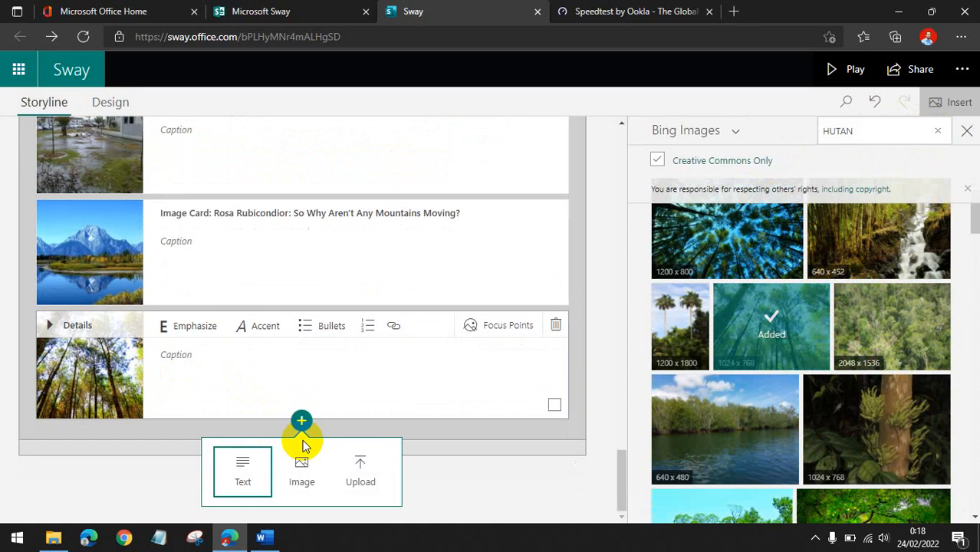
left_click(298, 480)
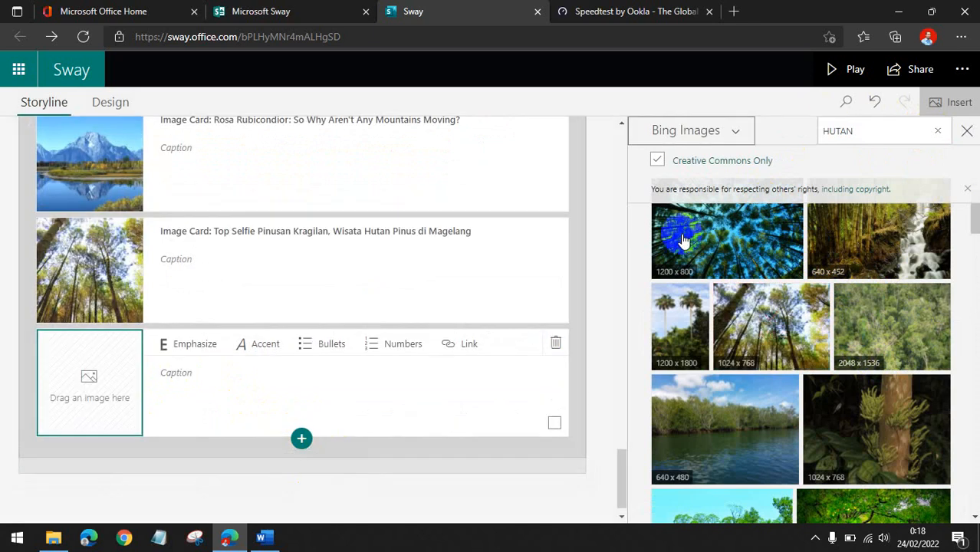
left_click(864, 125)
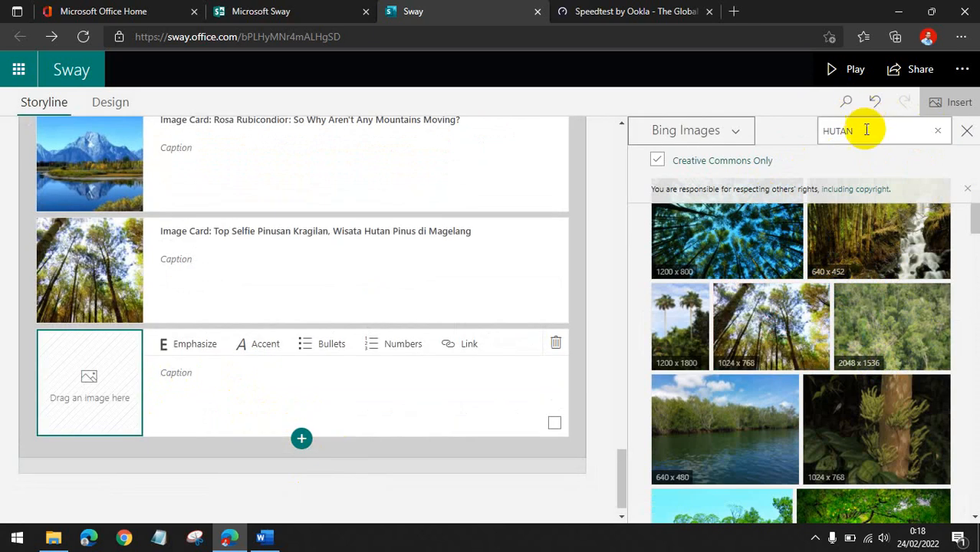
left_click(894, 244)
left_click(908, 131)
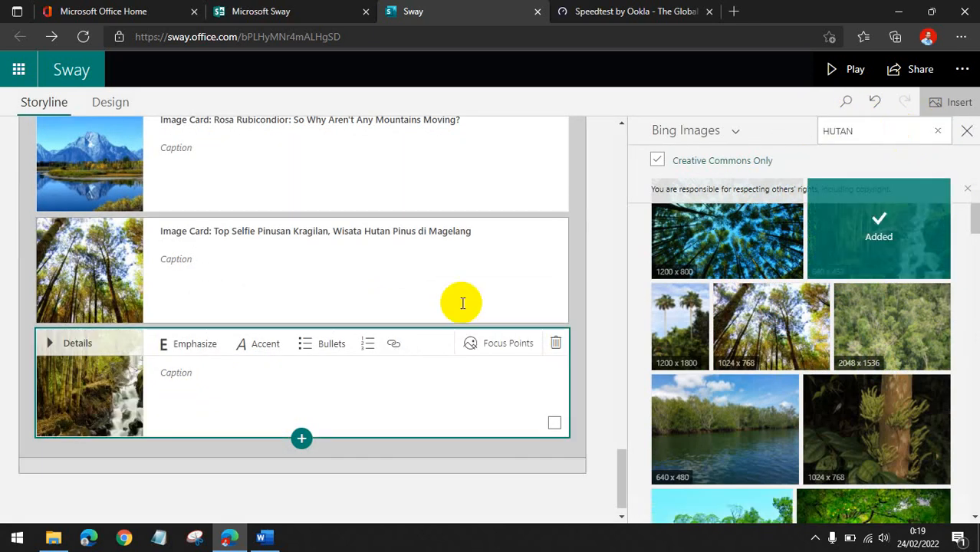
scroll(234, 361, "up", 3)
scroll(236, 361, "down", 2)
scroll(236, 359, "down", 1)
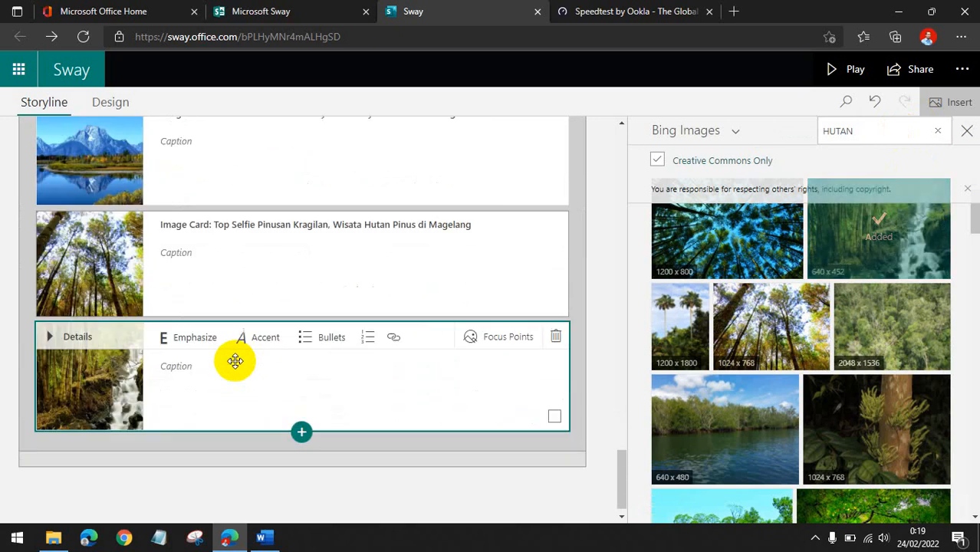
scroll(234, 357, "up", 3)
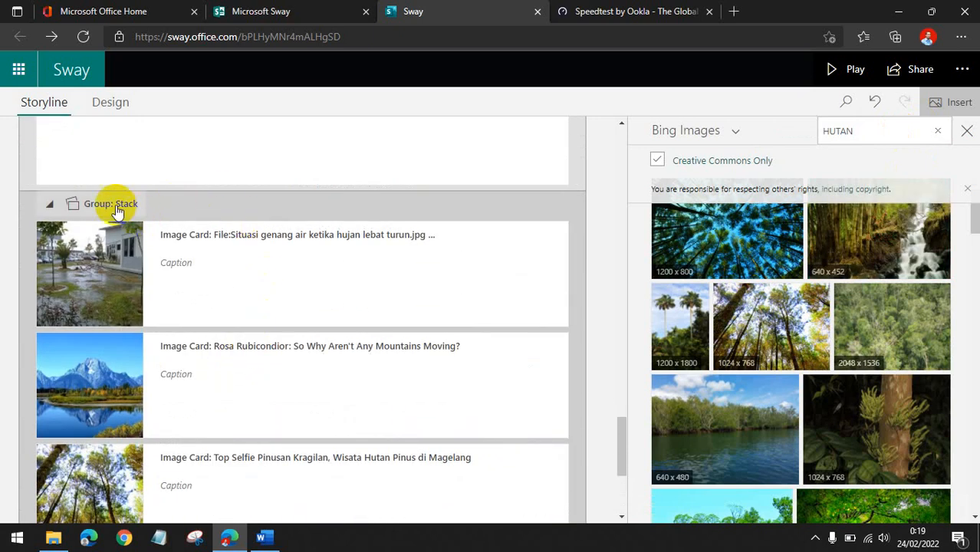
Collapse the image stack group and set its emphasis option.
left_click(116, 207)
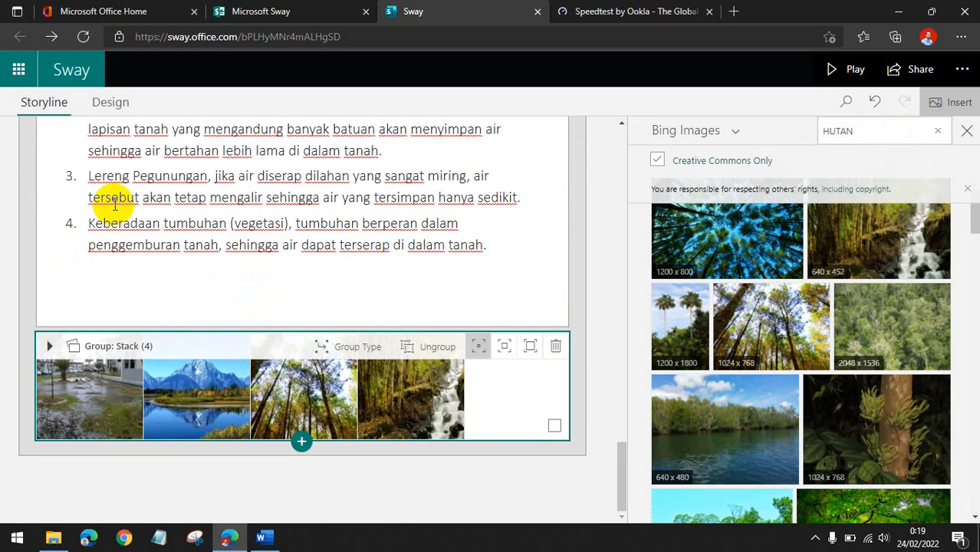
left_click(512, 354)
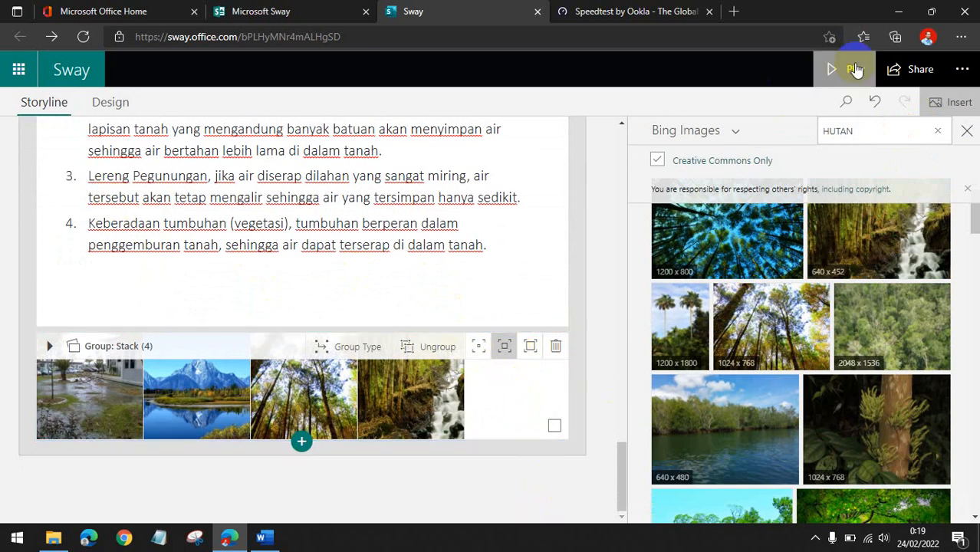
Preview the Sway in Play mode and flip through the photos of the image stack, then return to editing.
left_click(855, 69)
scroll(914, 257, "down", 10)
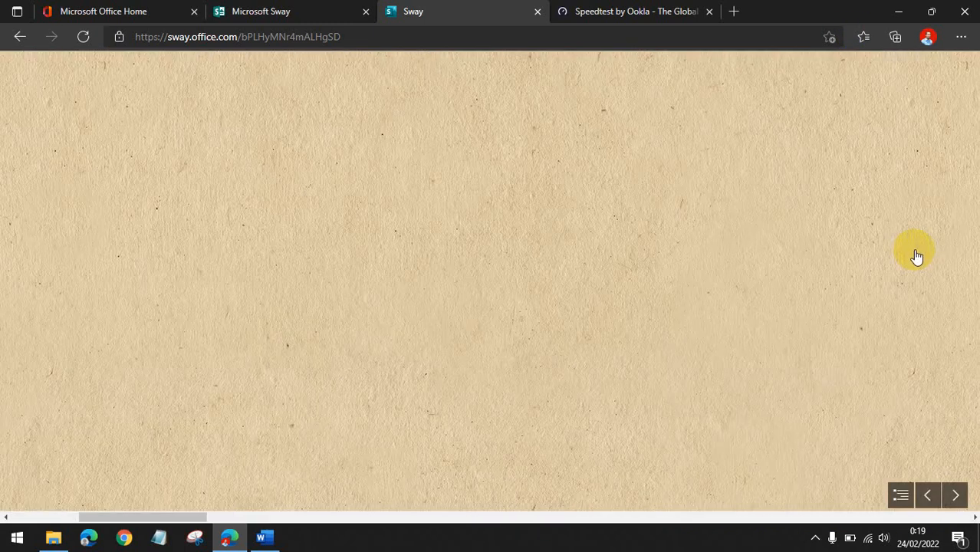
scroll(937, 370, "down", 10)
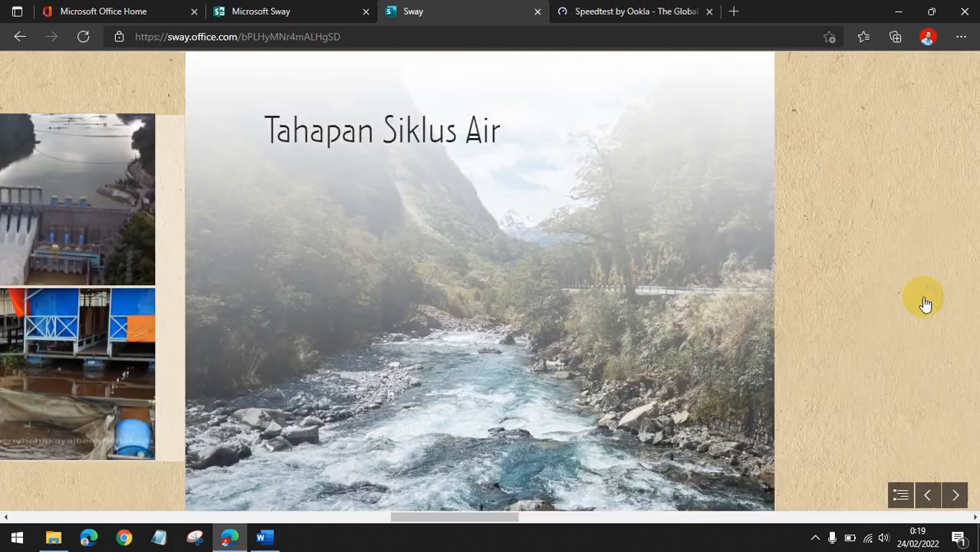
scroll(927, 292, "down", 10)
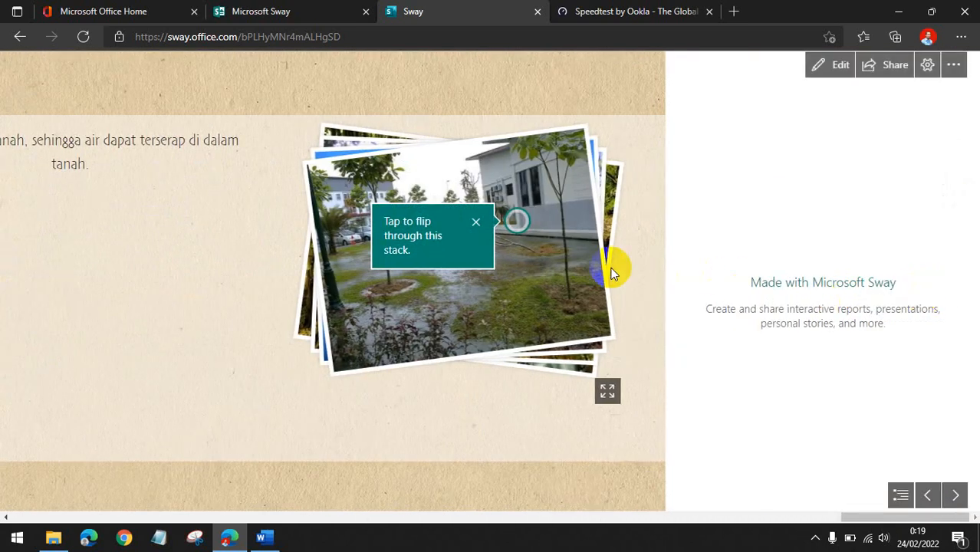
left_click(485, 242)
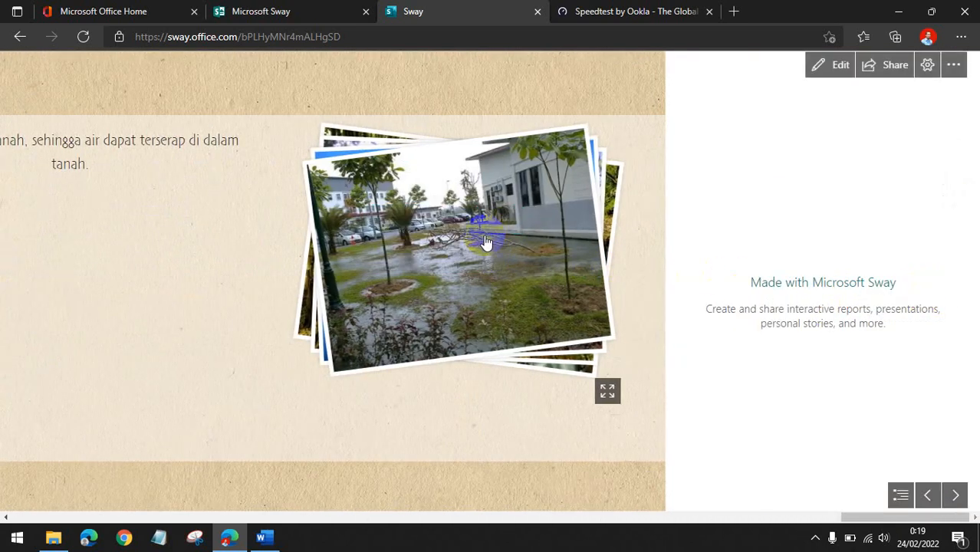
left_click(485, 289)
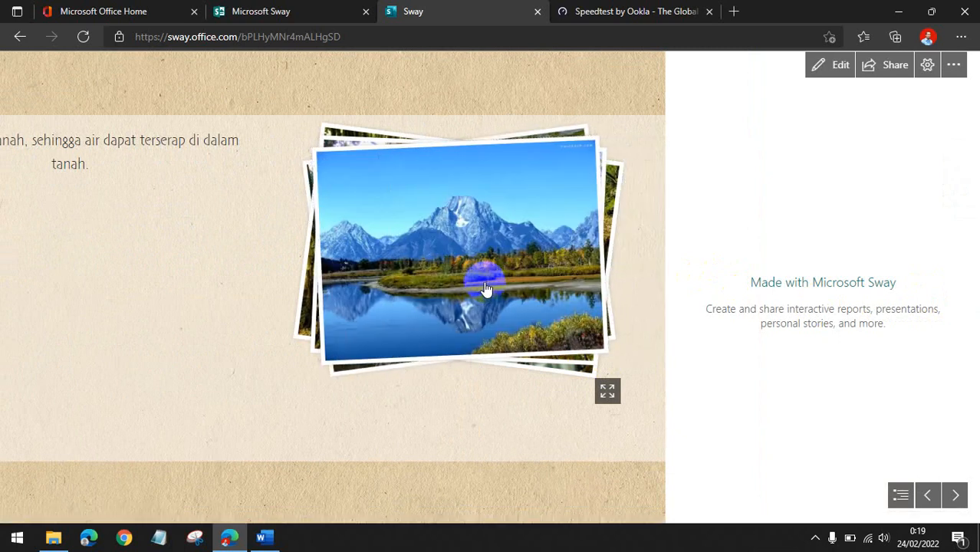
left_click(484, 289)
left_click(484, 289)
left_click(485, 288)
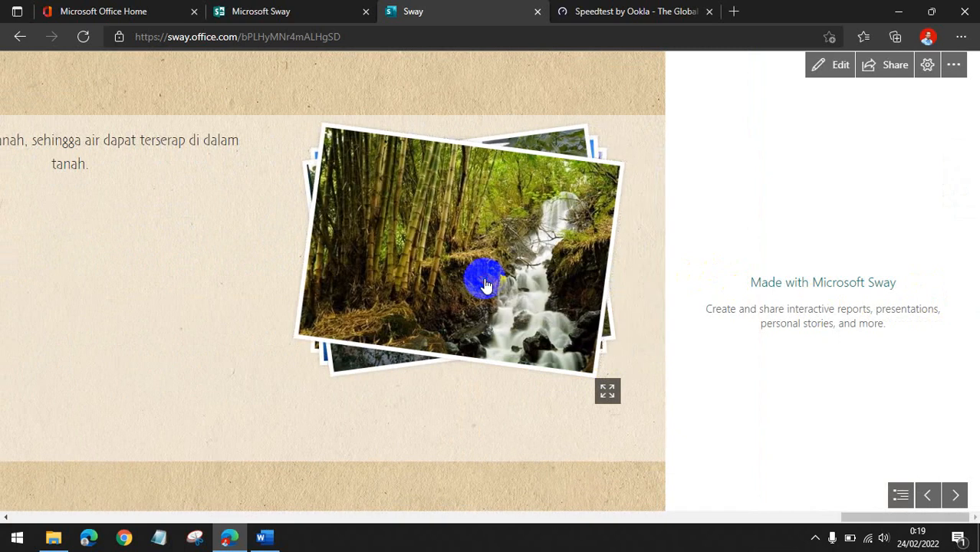
left_click(485, 284)
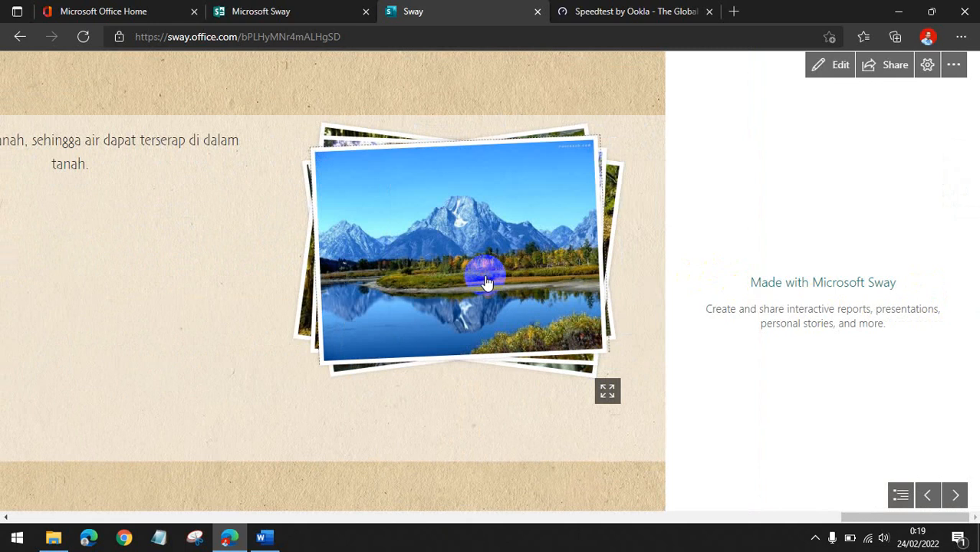
left_click(484, 282)
left_click(484, 282)
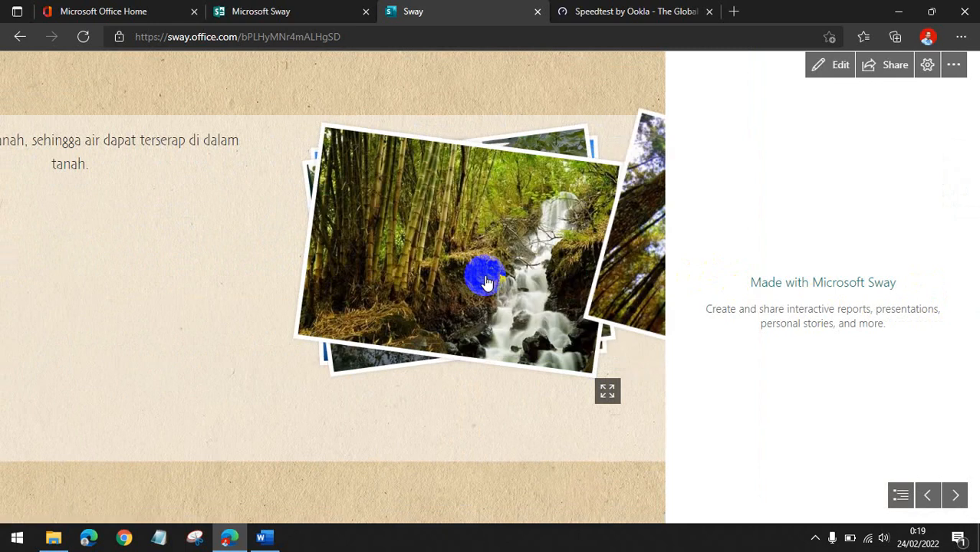
left_click(485, 282)
left_click(485, 282)
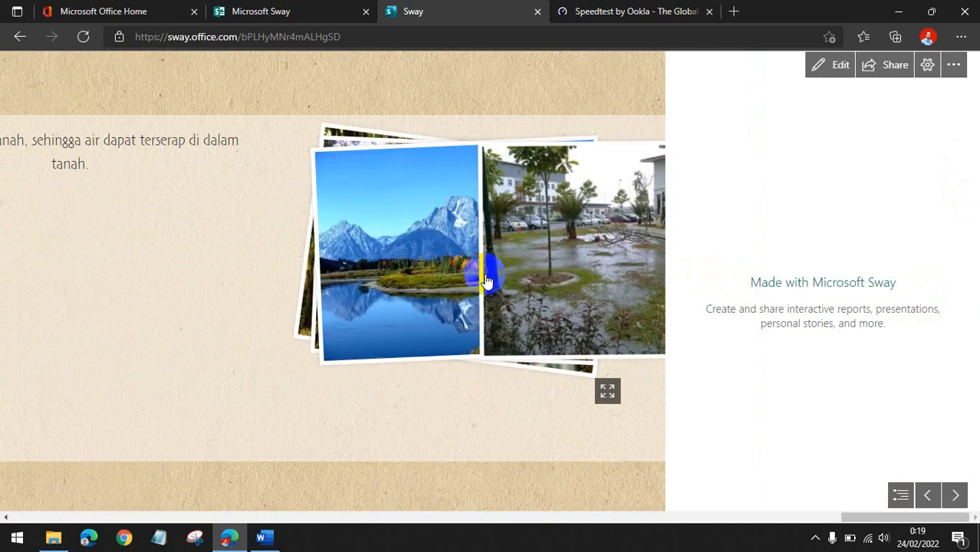
left_click(825, 77)
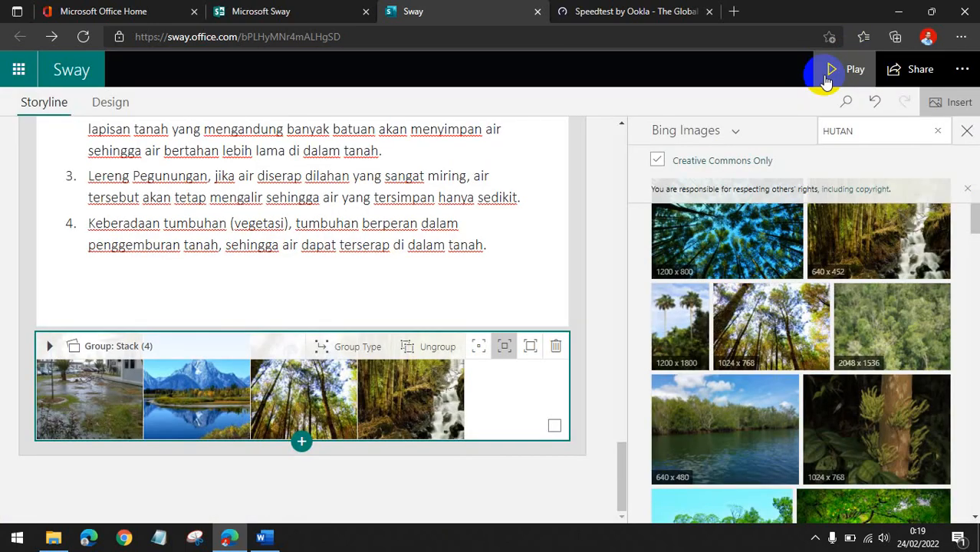
Close the Bing Images pane and select the image stack group at the end of the storyline.
left_click(962, 138)
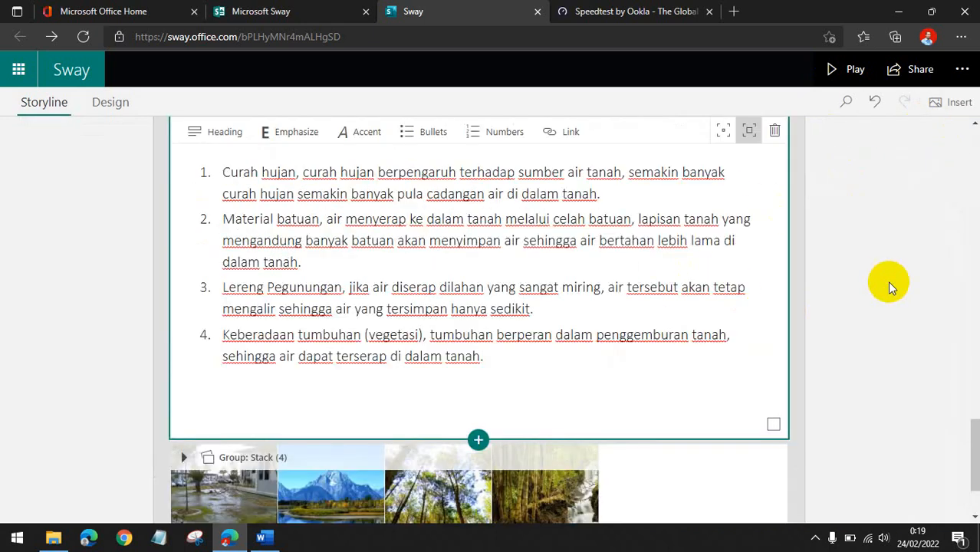
scroll(887, 280, "down", 2)
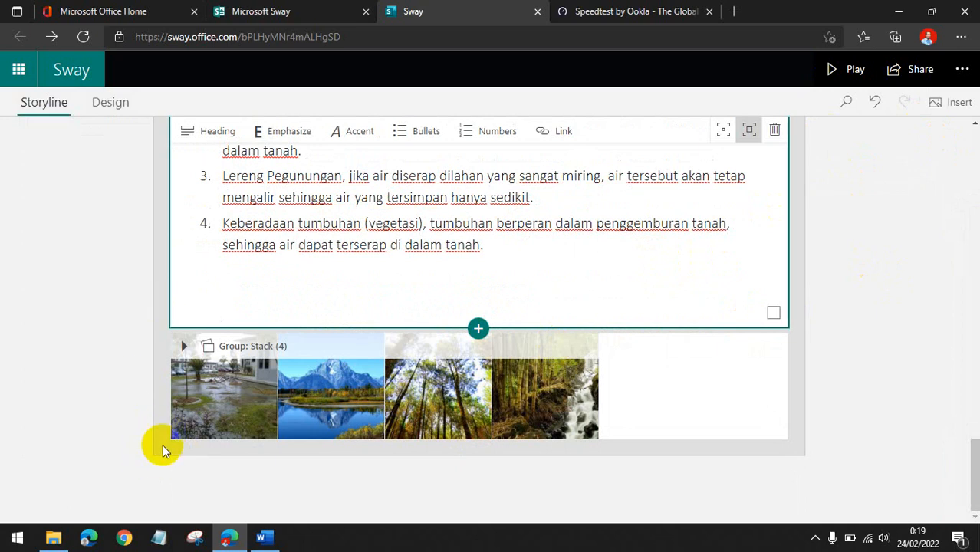
left_click(158, 446)
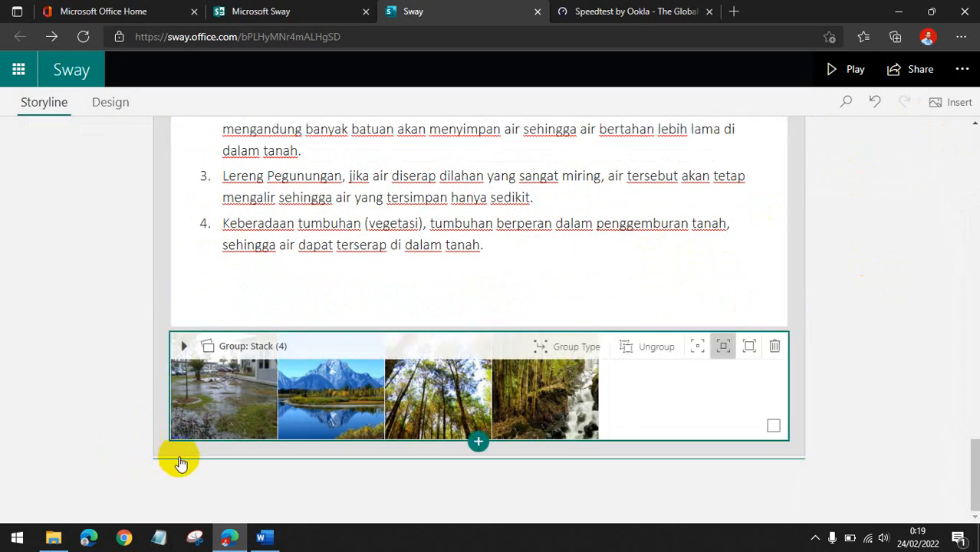
left_click(159, 452)
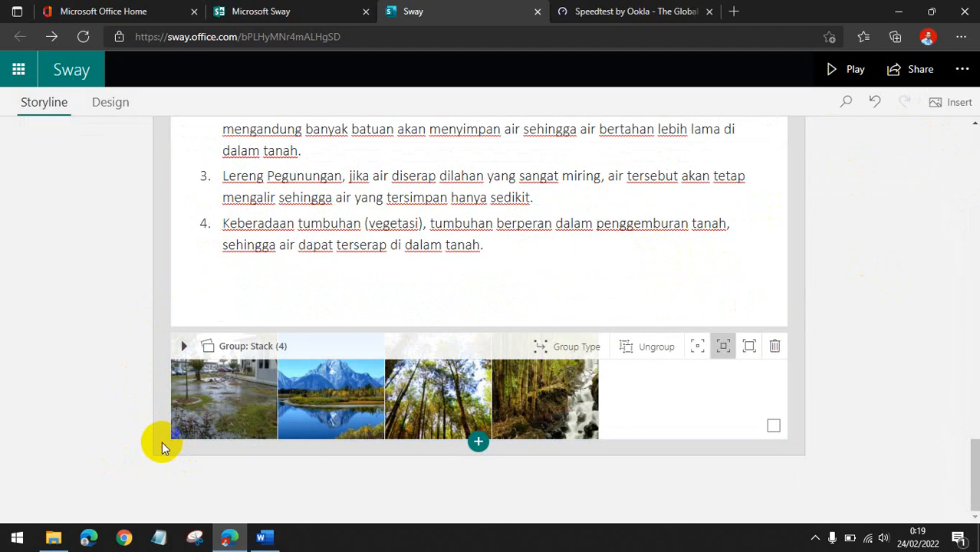
left_click(319, 343)
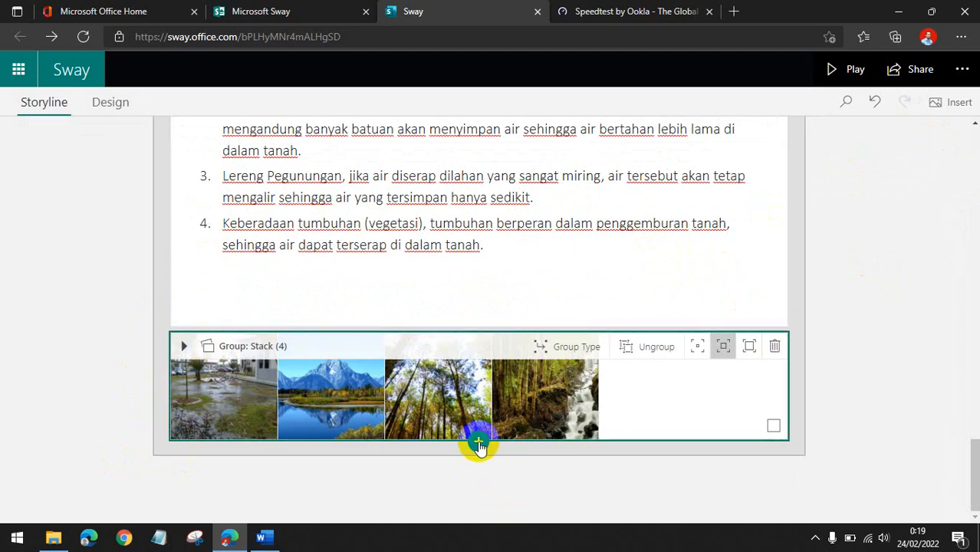
Review the remaining content of the materi sway document in Word before returning to Sway.
mouse_move(274, 544)
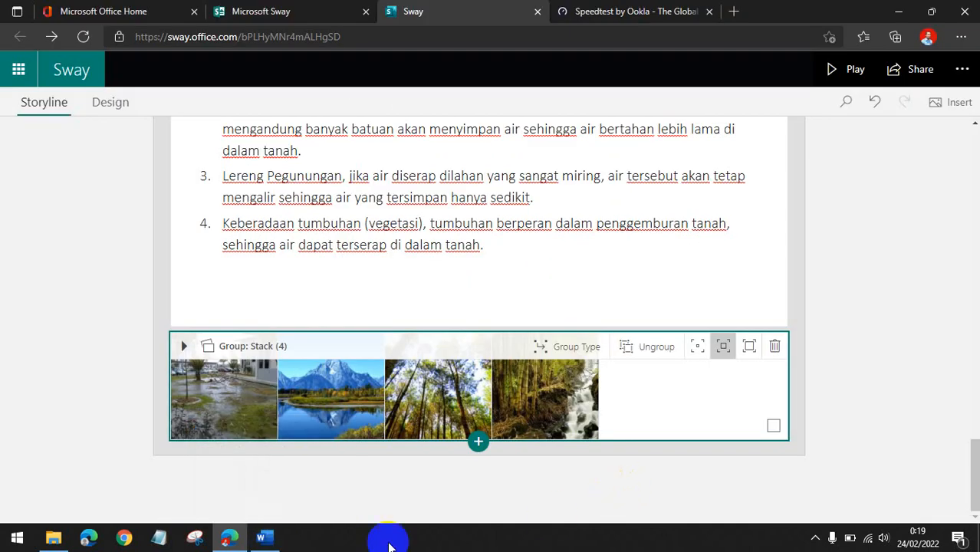
left_click(269, 539)
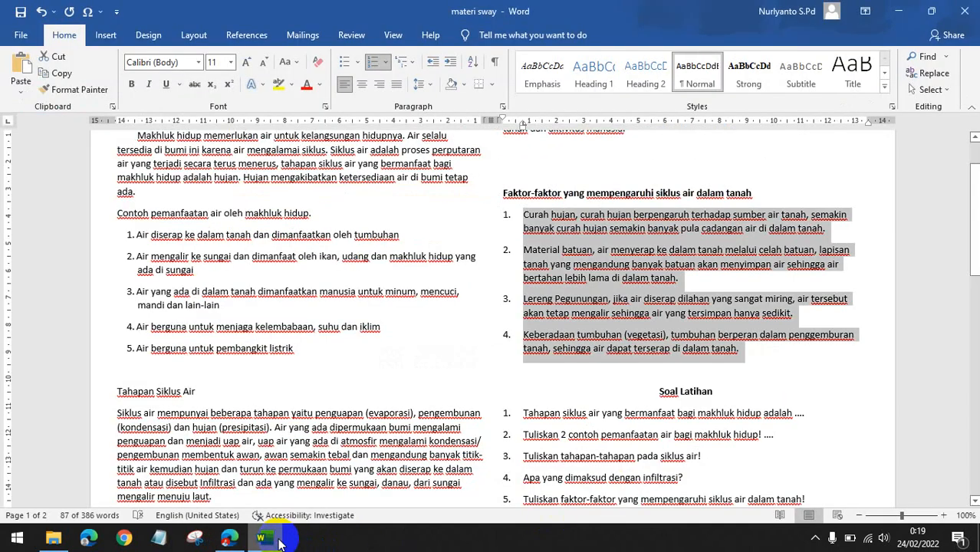
scroll(458, 391, "down", 2)
left_click(478, 379)
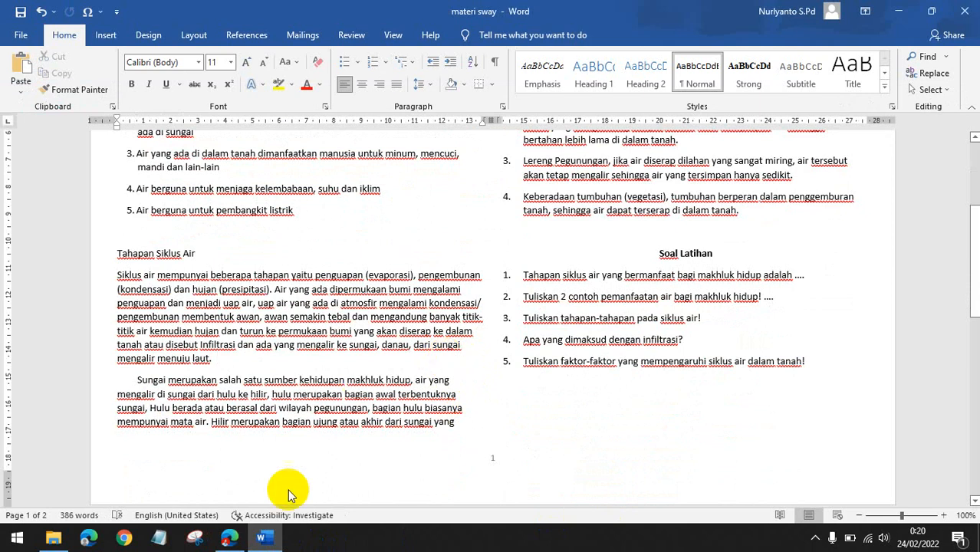
left_click(230, 539)
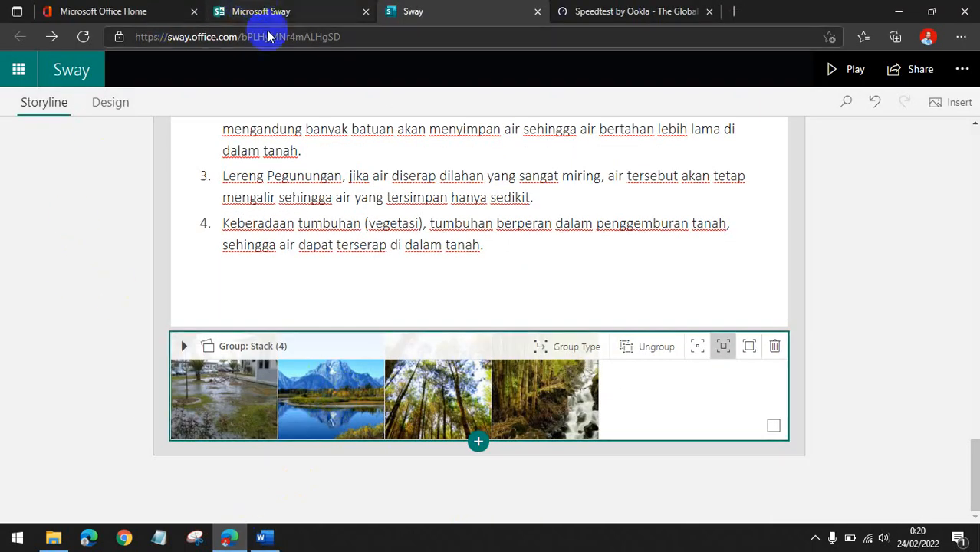
Open Microsoft Forms from Office Home and open the Soal Latihan Ujian Sekolah (US) IPA Kelas VI quiz.
left_click(132, 9)
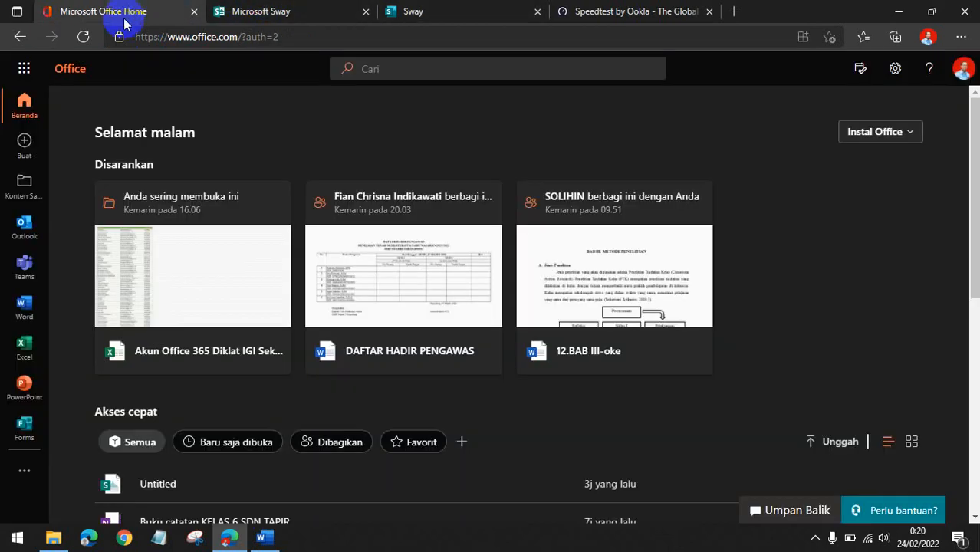
left_click(25, 429)
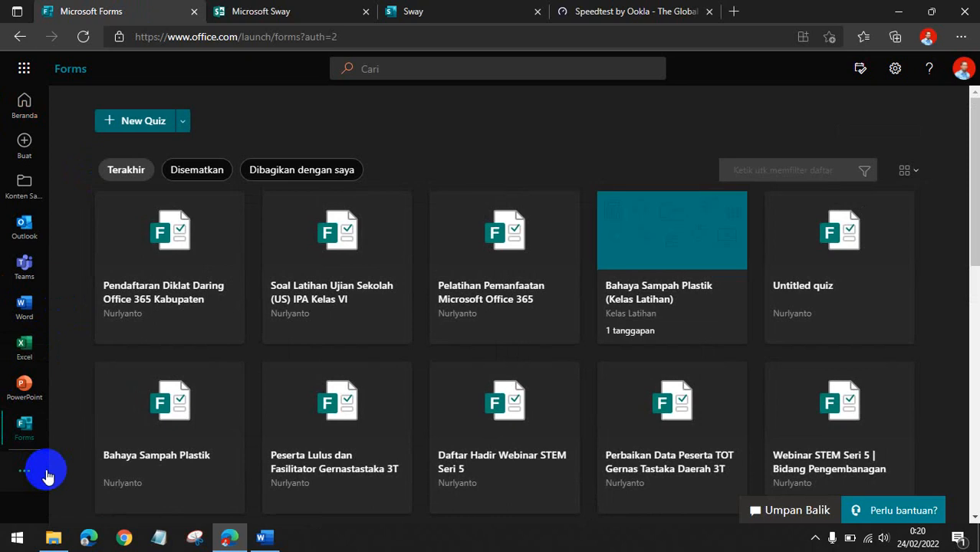
left_click(466, 15)
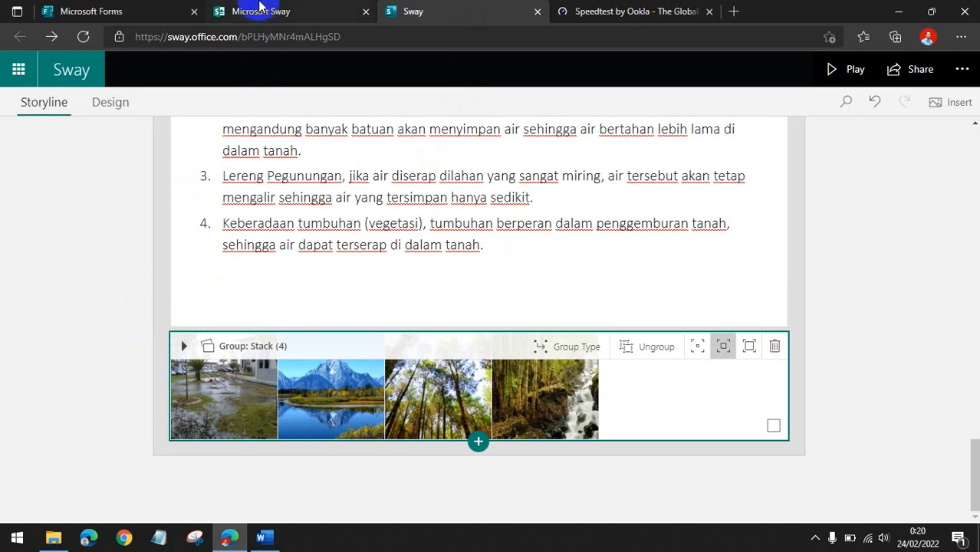
left_click(261, 10)
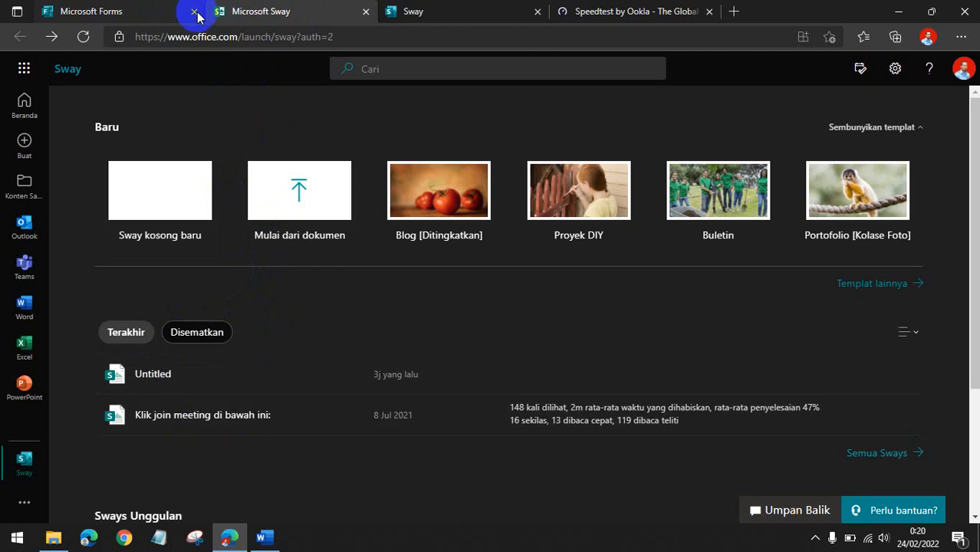
left_click(140, 11)
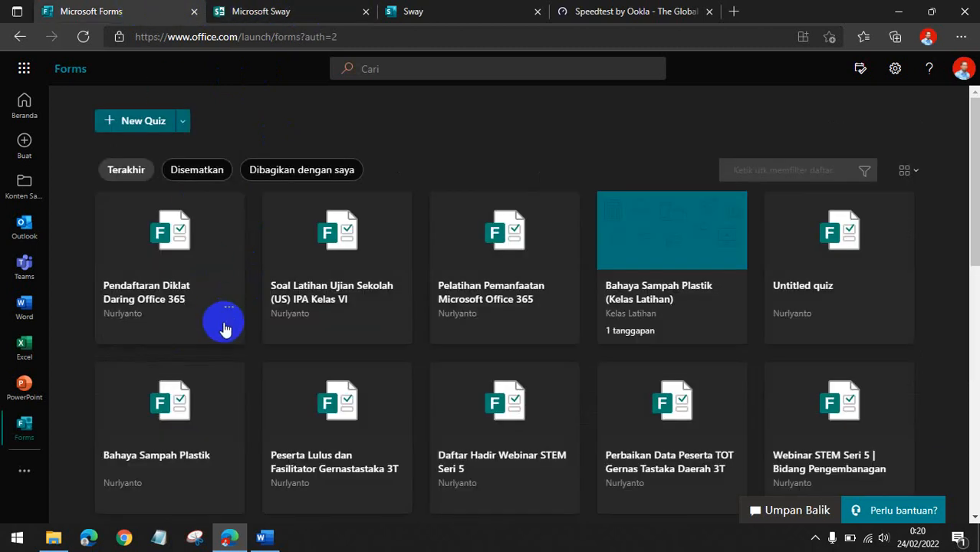
left_click(336, 301)
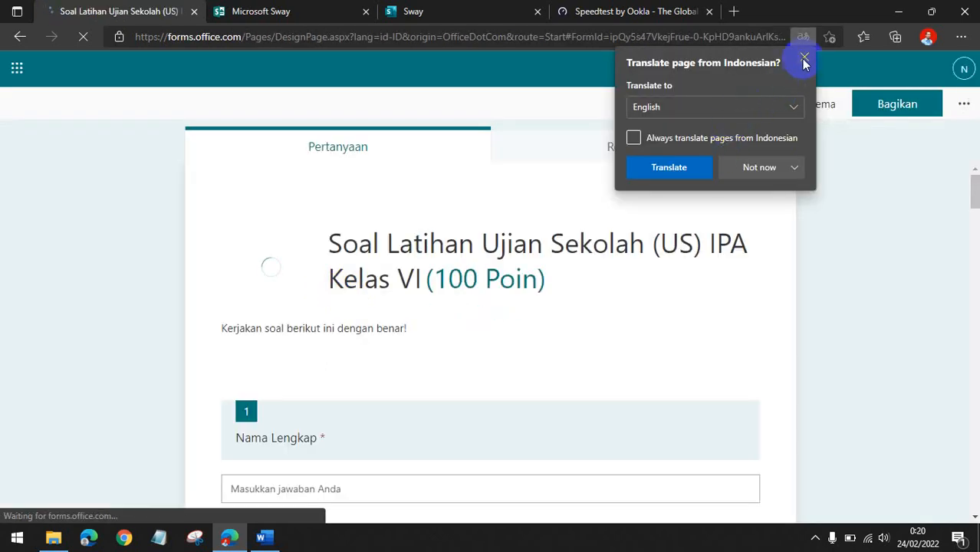
Dismiss the translation prompt and copy the quiz's embed code from the share options.
left_click(804, 60)
left_click(889, 111)
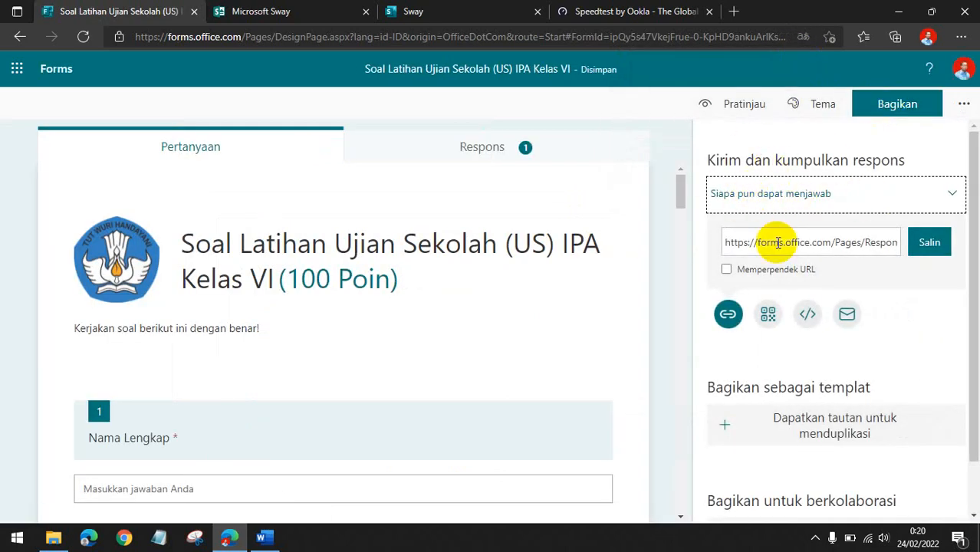
left_click(808, 314)
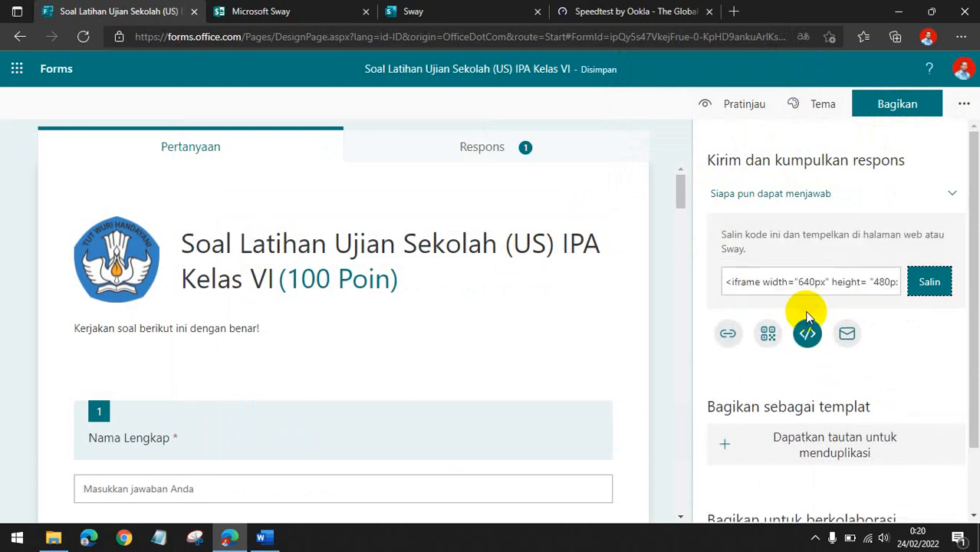
left_click(931, 283)
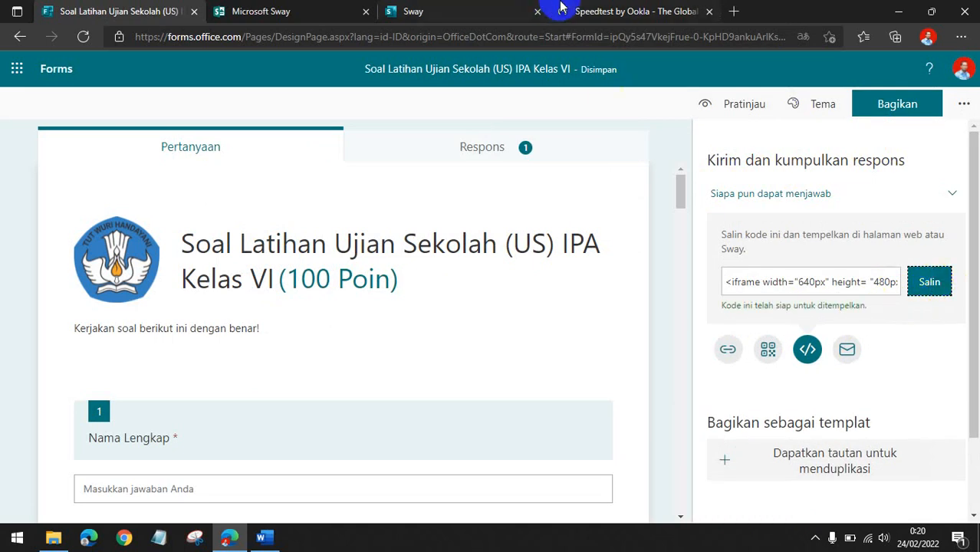
Return to the Sway storyline and scroll through it from the title card down to the image stack group.
left_click(416, 11)
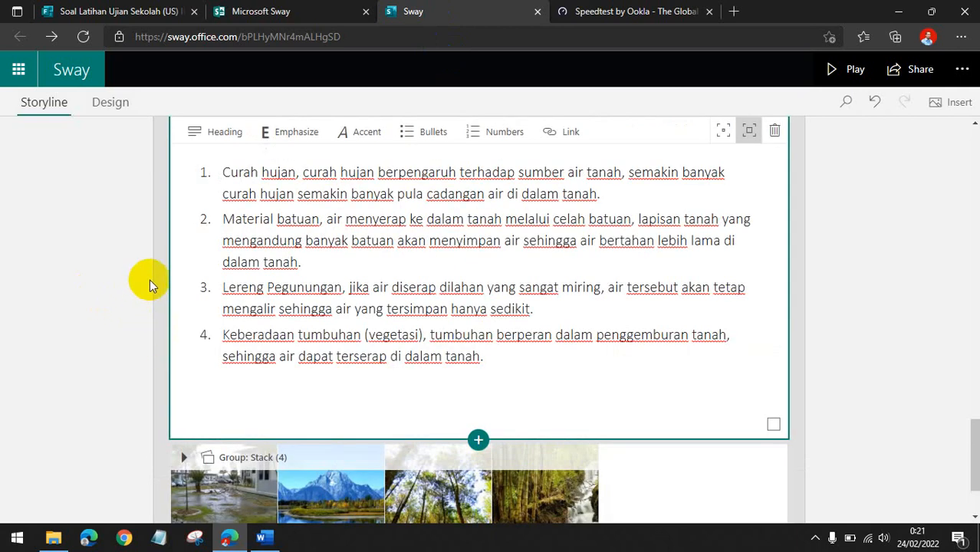
scroll(151, 285, "down", 2)
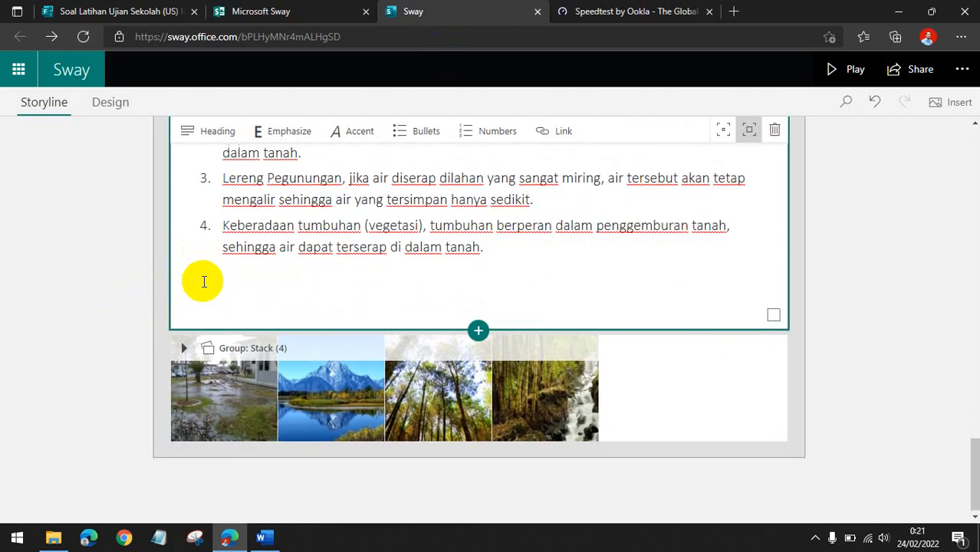
scroll(203, 281, "up", 8)
scroll(204, 281, "up", 10)
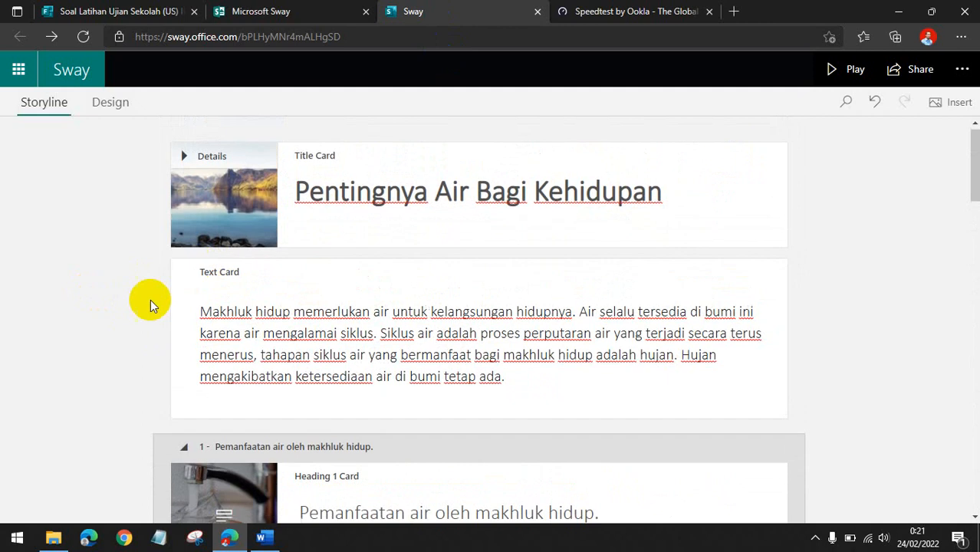
scroll(149, 311, "down", 3)
scroll(197, 264, "up", 3)
scroll(195, 264, "down", 10)
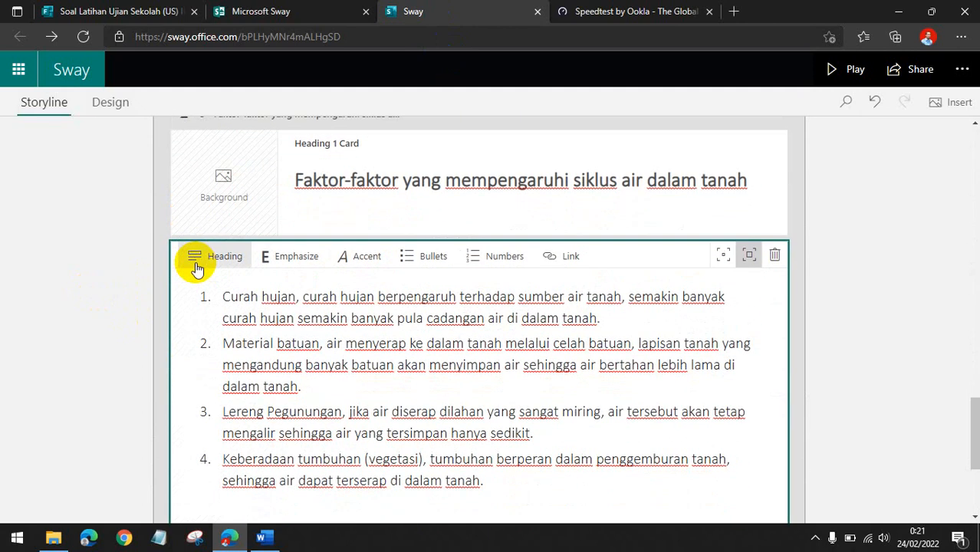
scroll(194, 261, "down", 3)
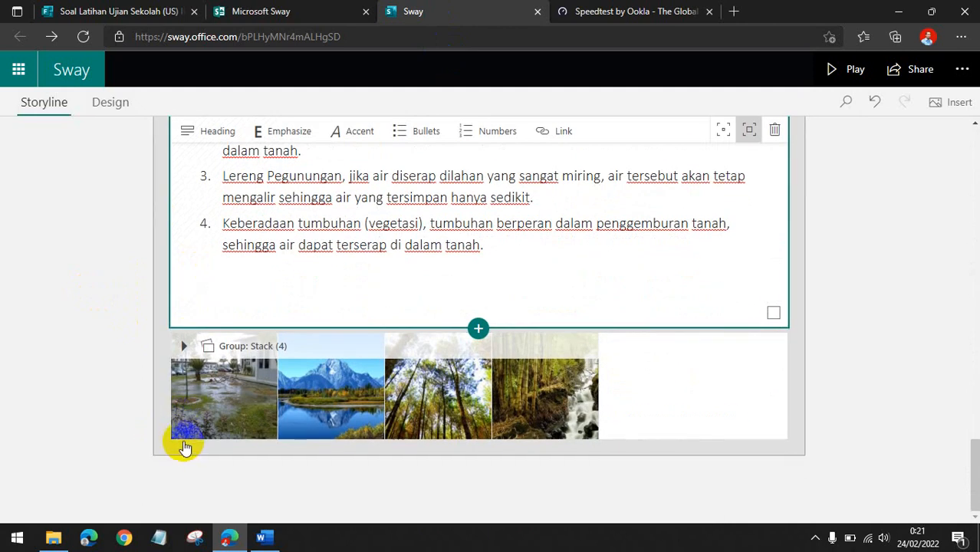
Insert an embed card after the image stack, paste the quiz embed code into it and set it to original size.
left_click(185, 447)
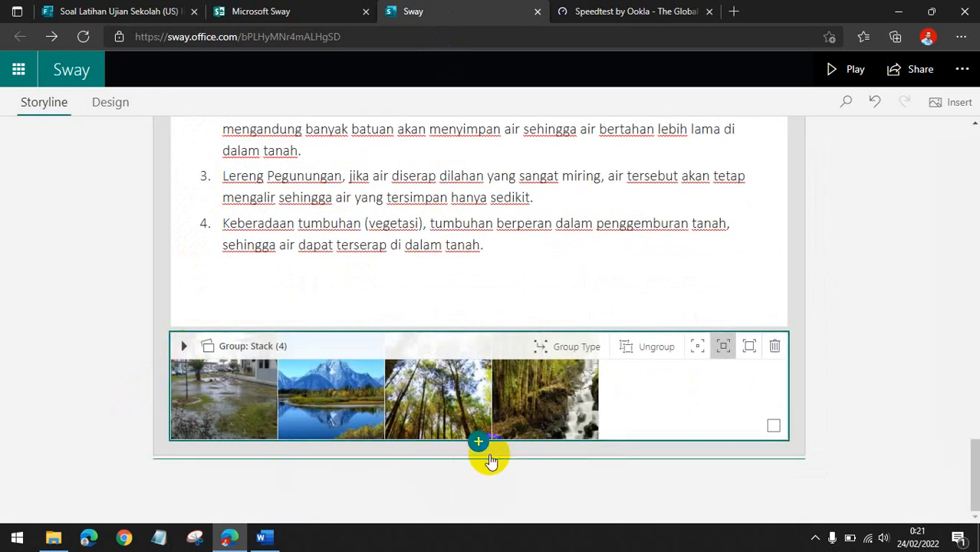
left_click(477, 441)
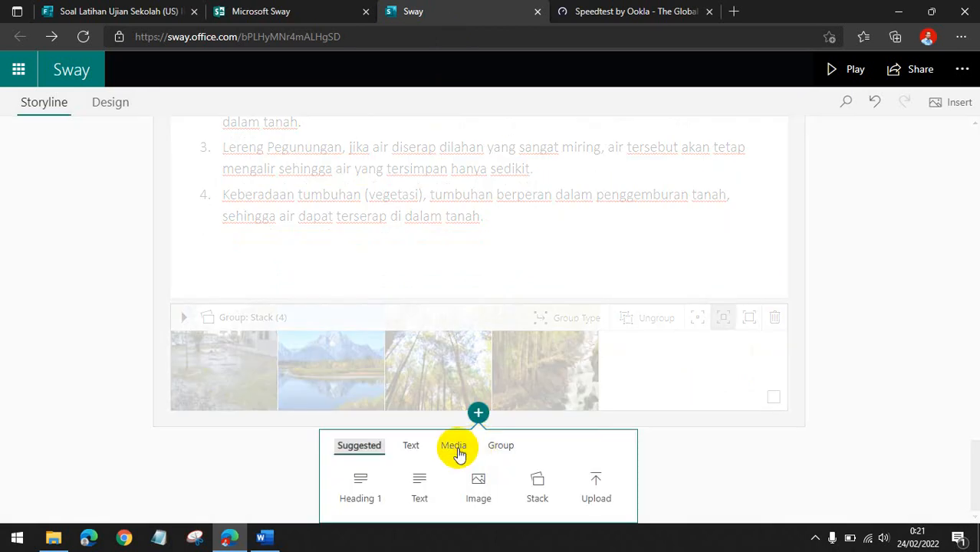
left_click(456, 448)
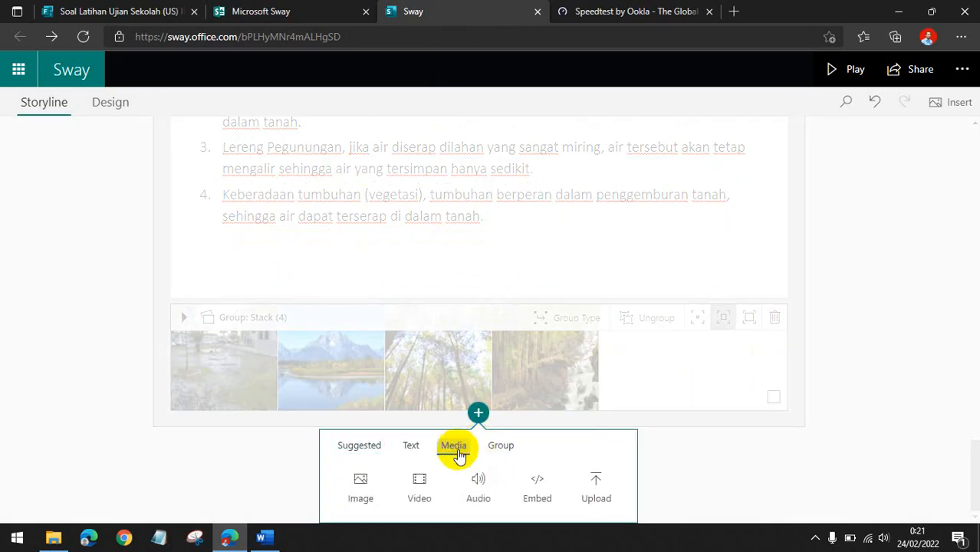
left_click(537, 490)
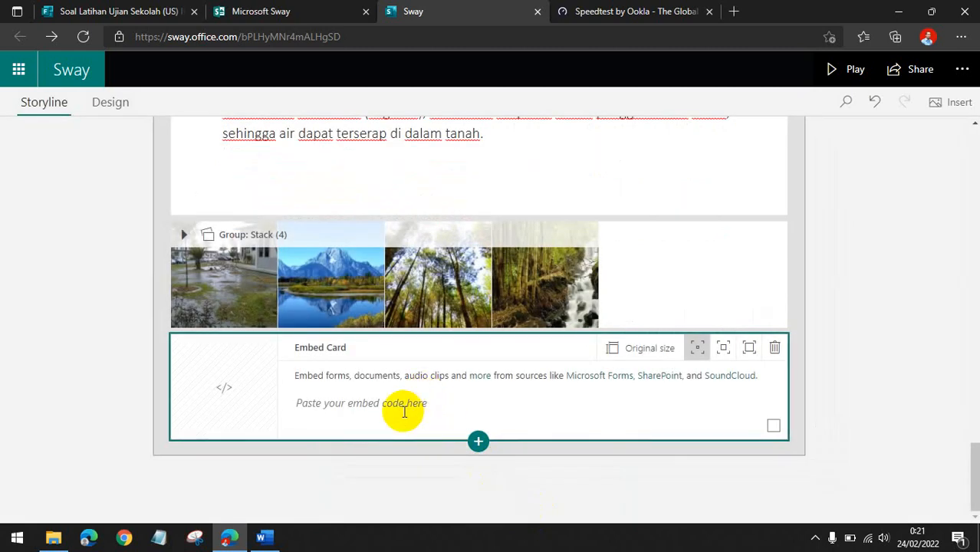
left_click(405, 411)
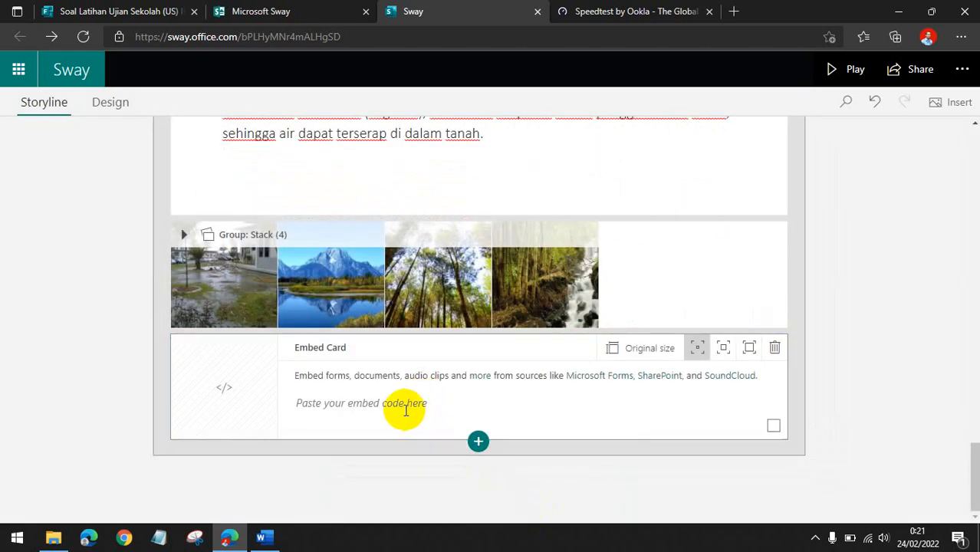
key("ctrl+v")
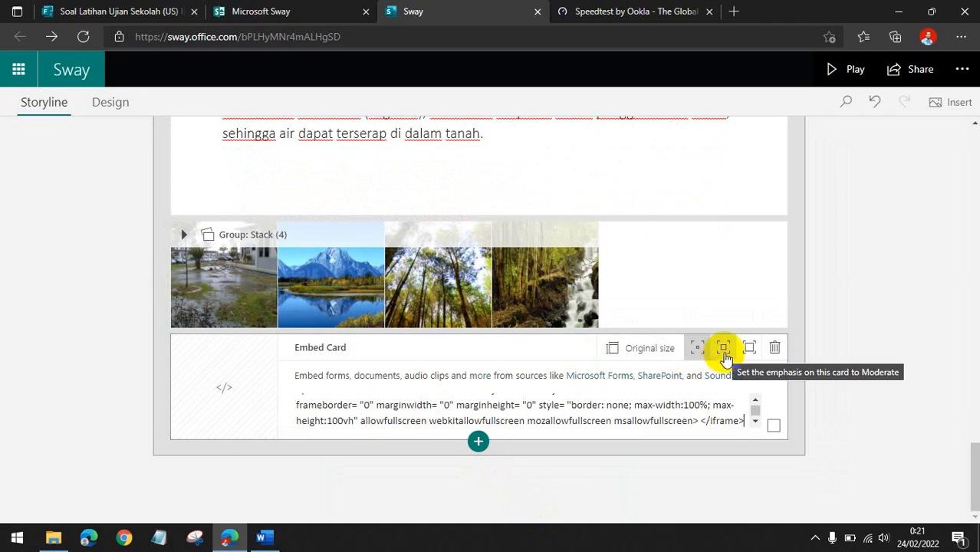
left_click(650, 351)
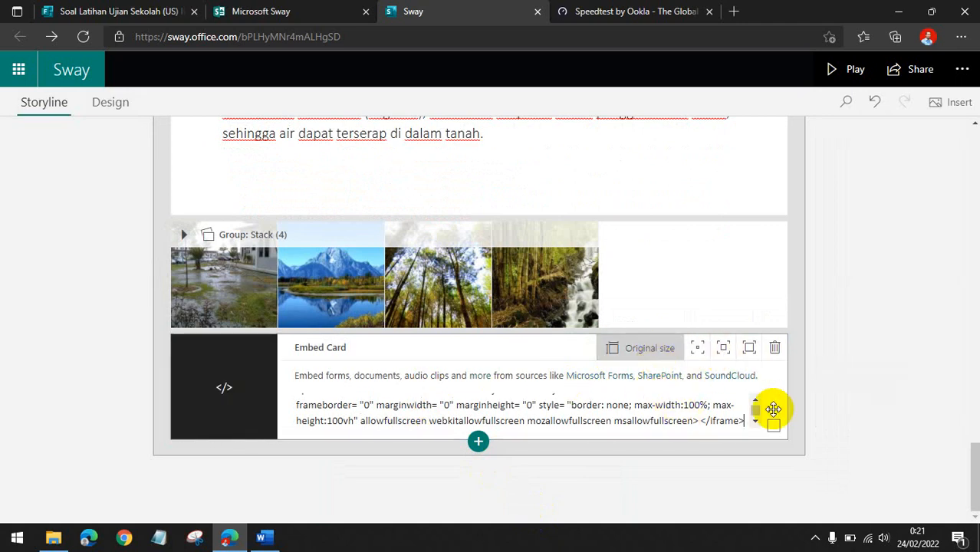
left_click(841, 397)
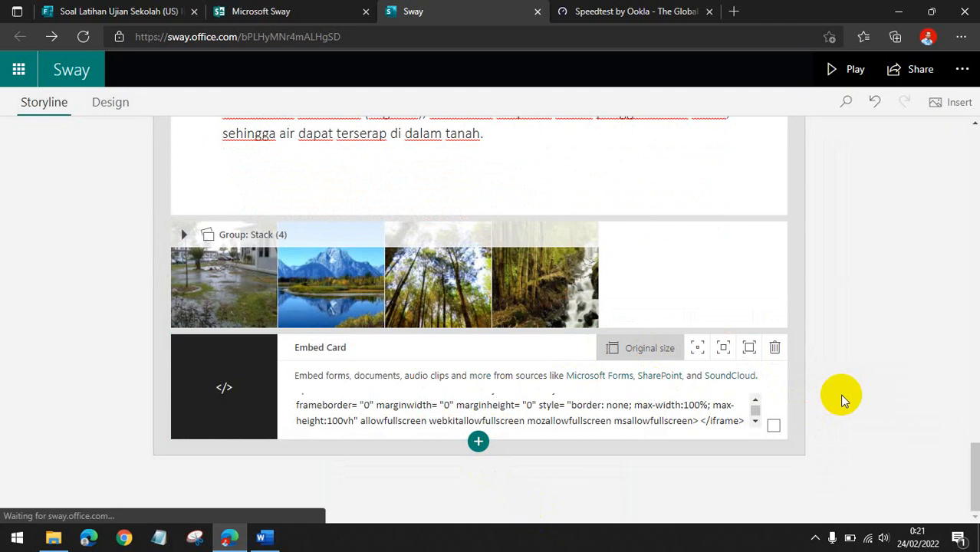
Play the Sway, jump to section 03 and scroll through the embedded quiz to check it.
left_click(849, 71)
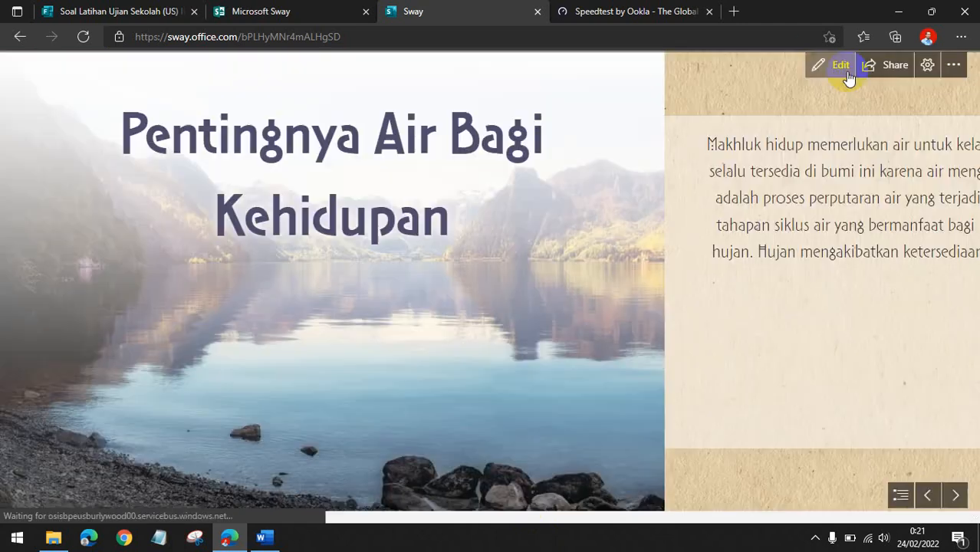
left_click(899, 497)
left_click(483, 309)
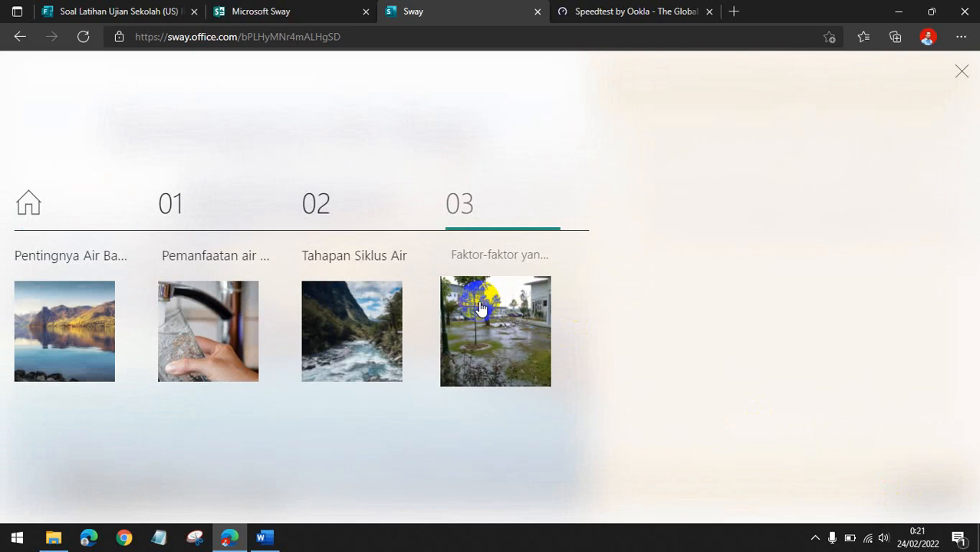
scroll(646, 362, "down", 5)
scroll(646, 362, "down", 5)
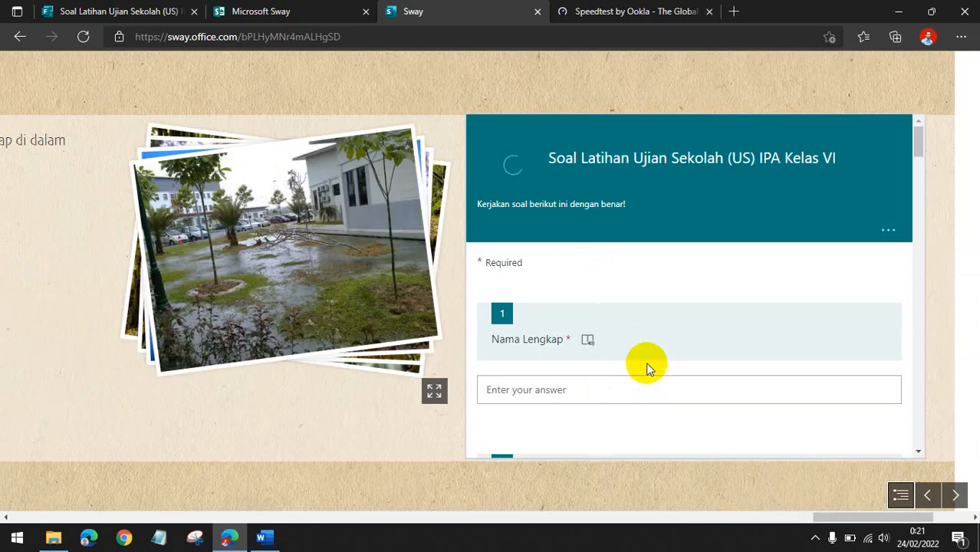
scroll(510, 269, "down", 3)
scroll(510, 273, "down", 15)
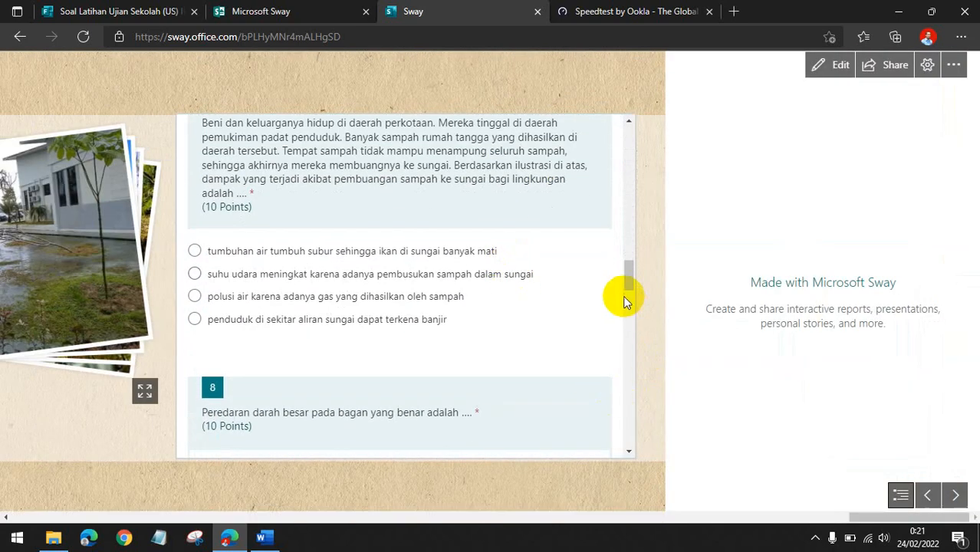
left_click_drag(625, 274, 606, 147)
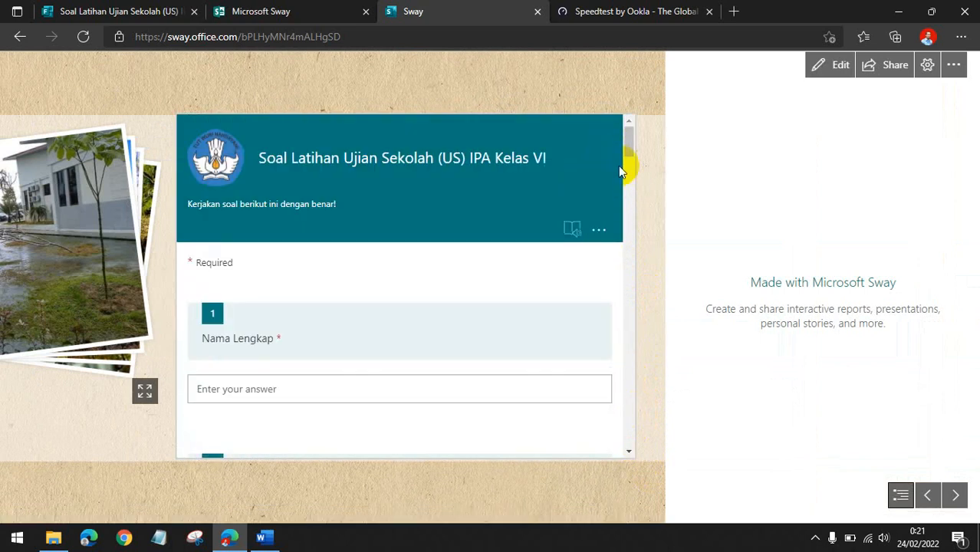
scroll(138, 274, "up", 3)
scroll(138, 273, "down", 4)
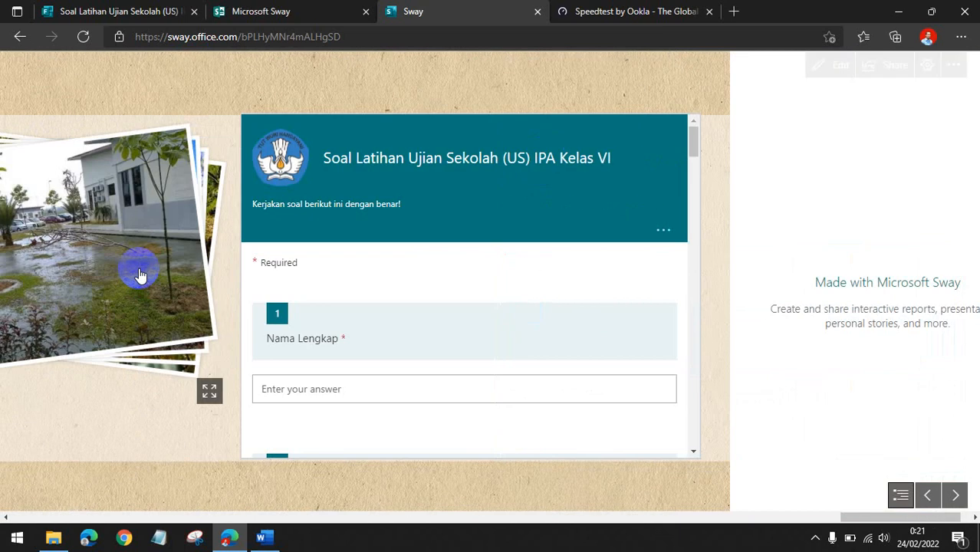
scroll(259, 274, "down", 15)
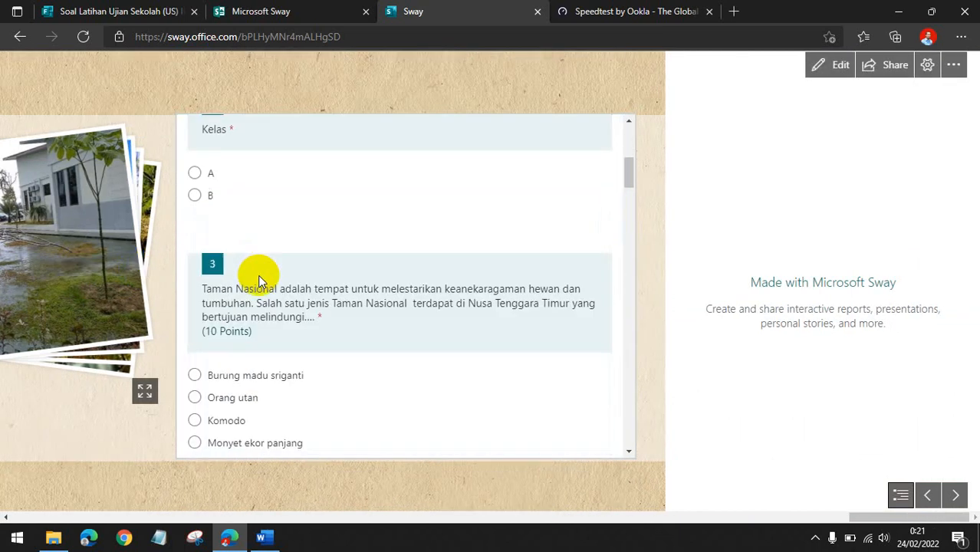
Return to editing, clear the embed code and delete the embed card below the image stack.
left_click(824, 65)
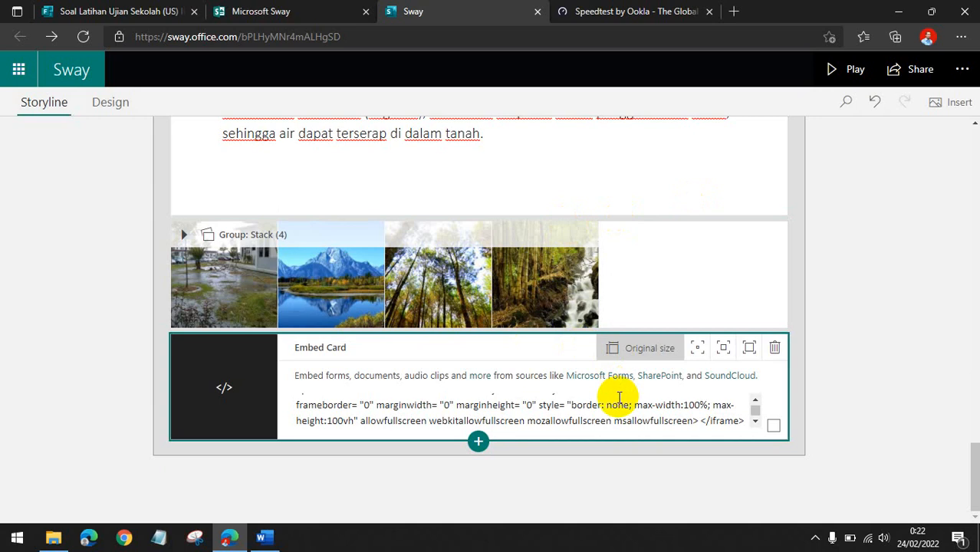
key("ctrl+a")
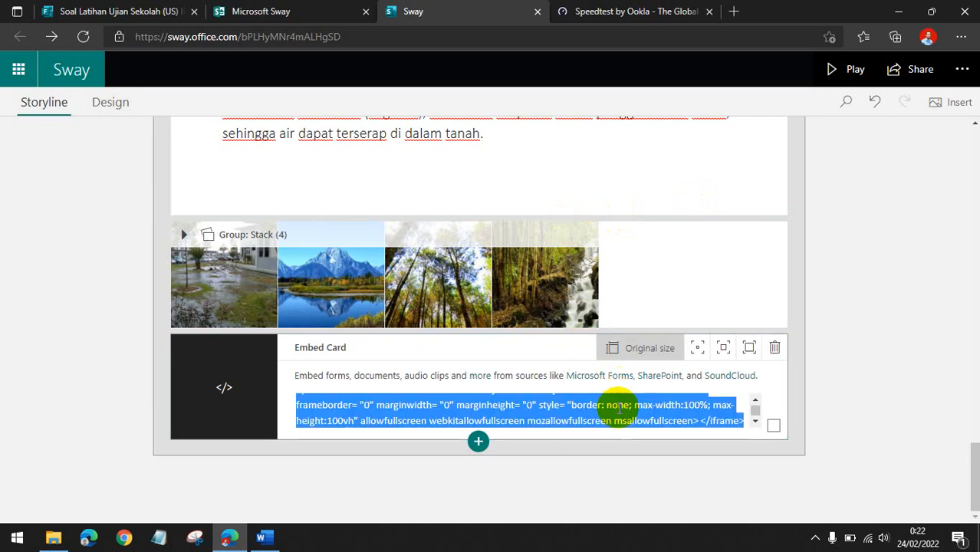
key("BackSpace")
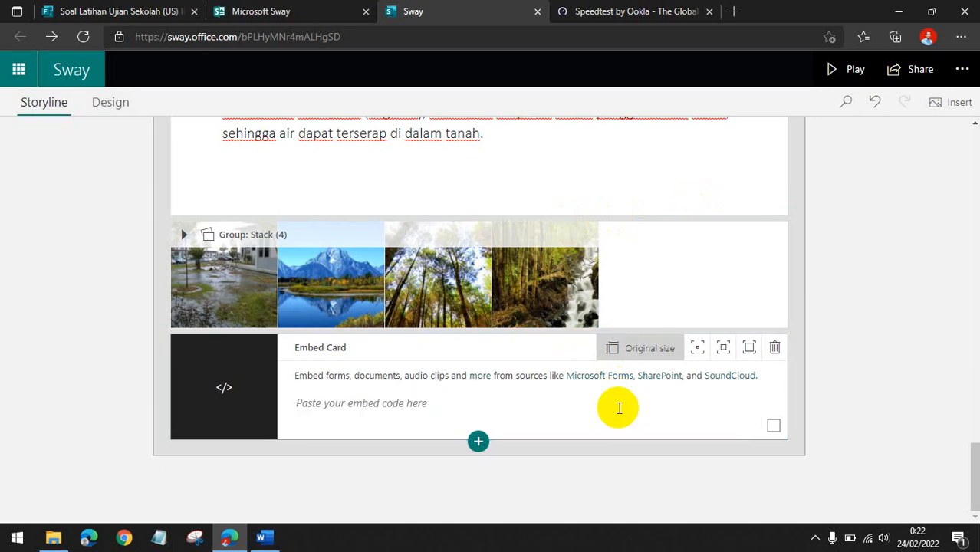
left_click(776, 352)
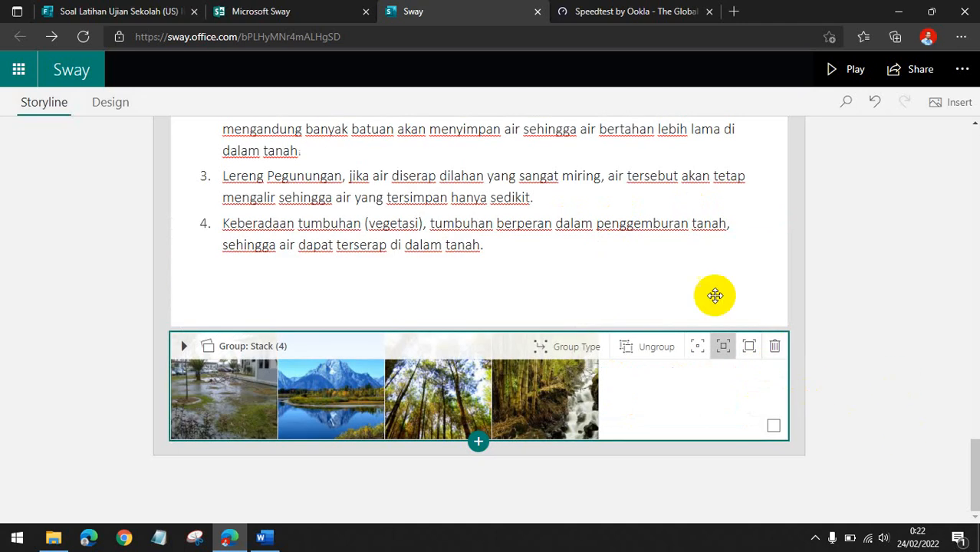
Switch to Forms, go to the Forms home page and start a new quiz.
left_click(89, 10)
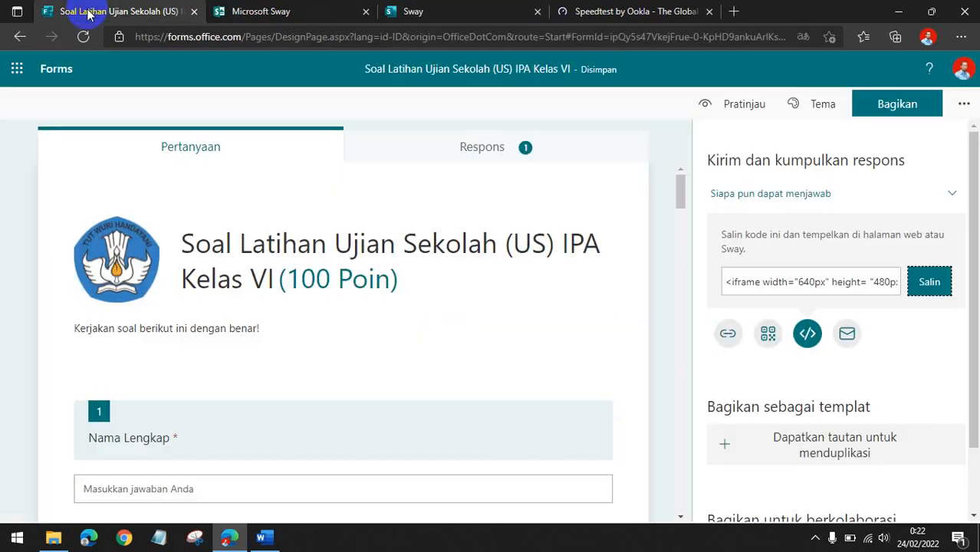
left_click(57, 70)
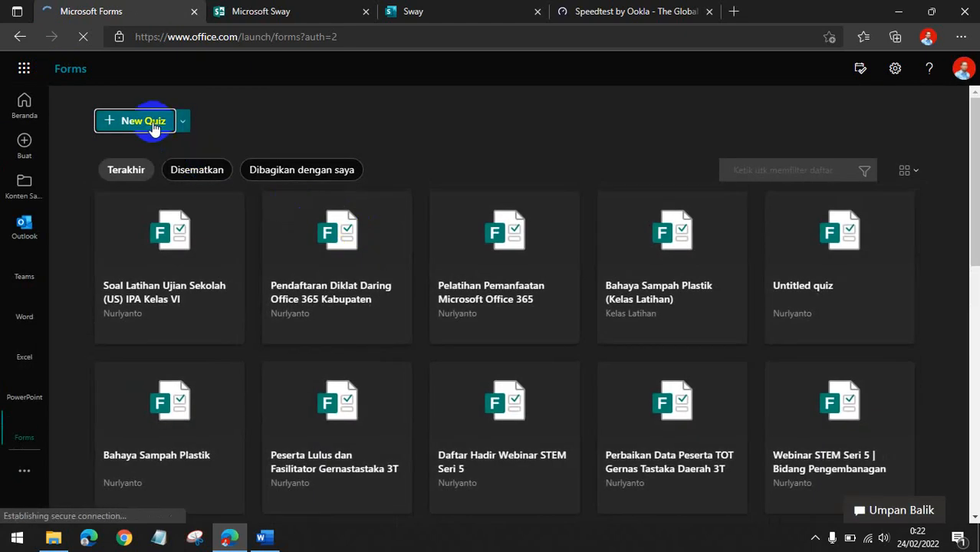
left_click(151, 123)
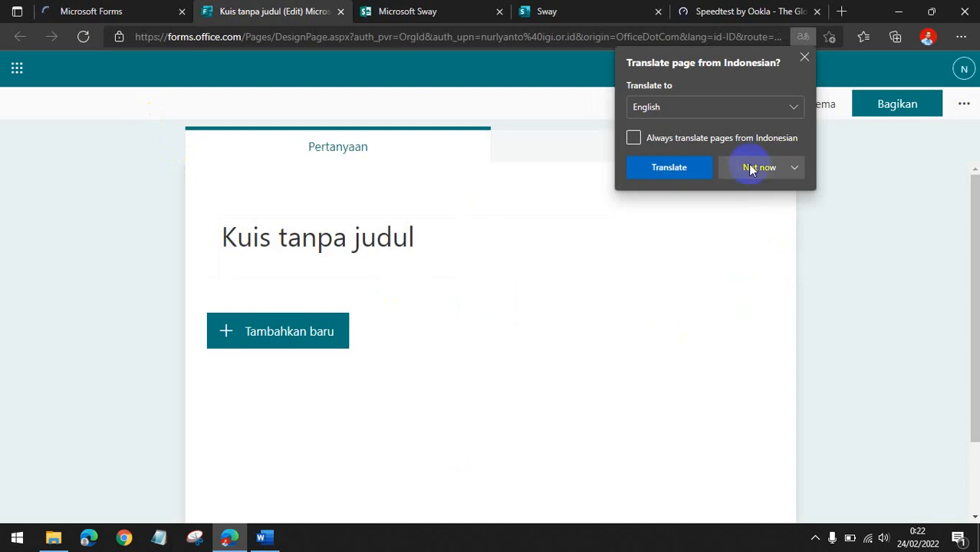
Dismiss the translation prompt and title the new quiz "Kuis Siklus Air".
left_click(390, 235)
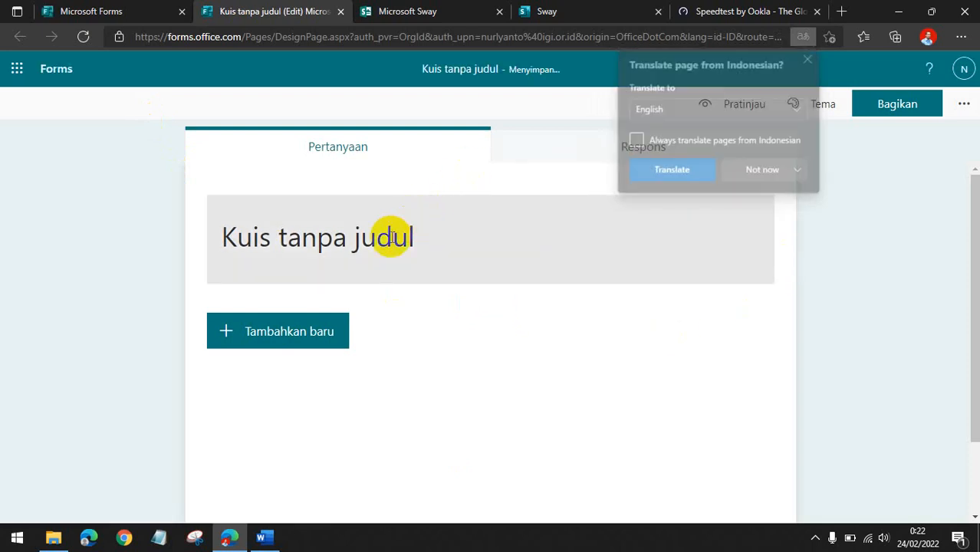
left_click(391, 237)
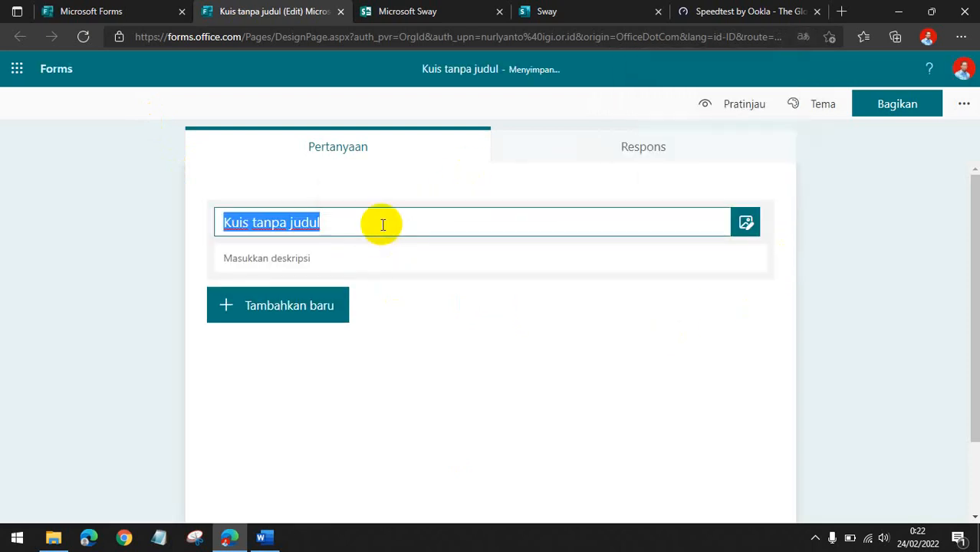
type("kU")
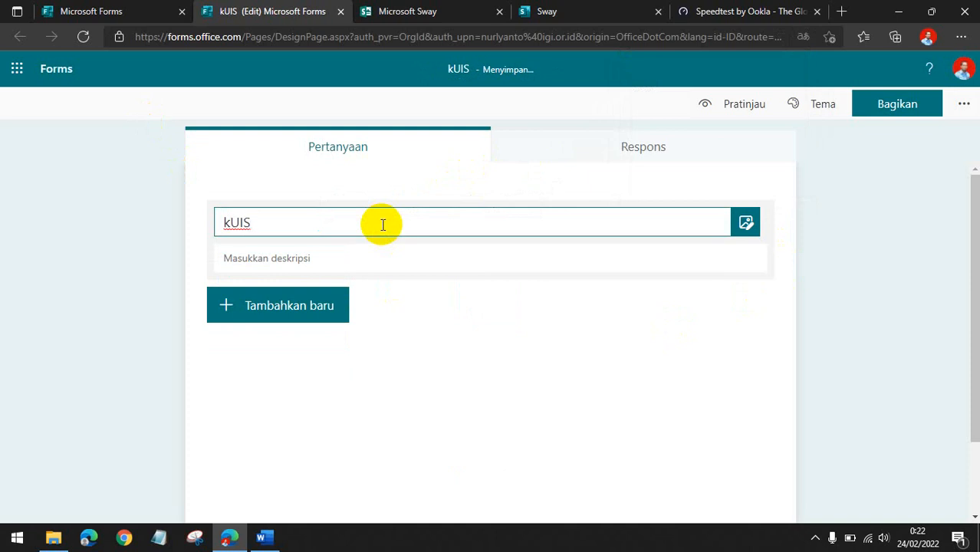
type("IS")
key("ctrl+a")
type("K")
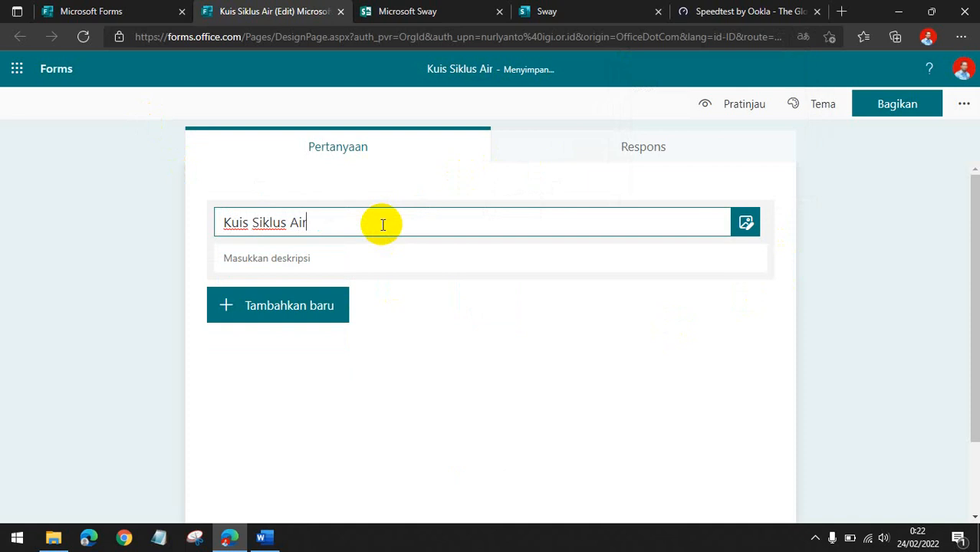
Add a new text-type question to the Kuis Siklus Air quiz.
left_click(22, 266)
left_click(267, 337)
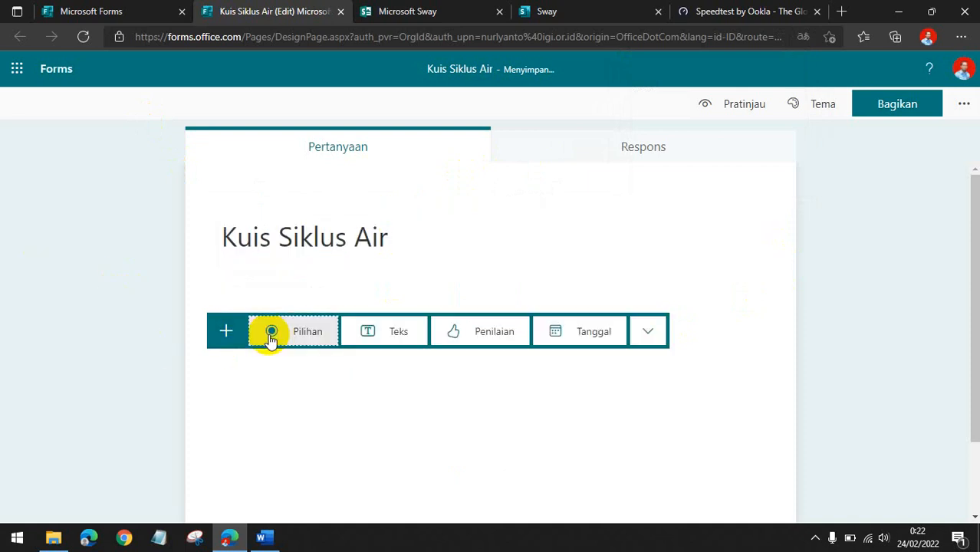
left_click(368, 337)
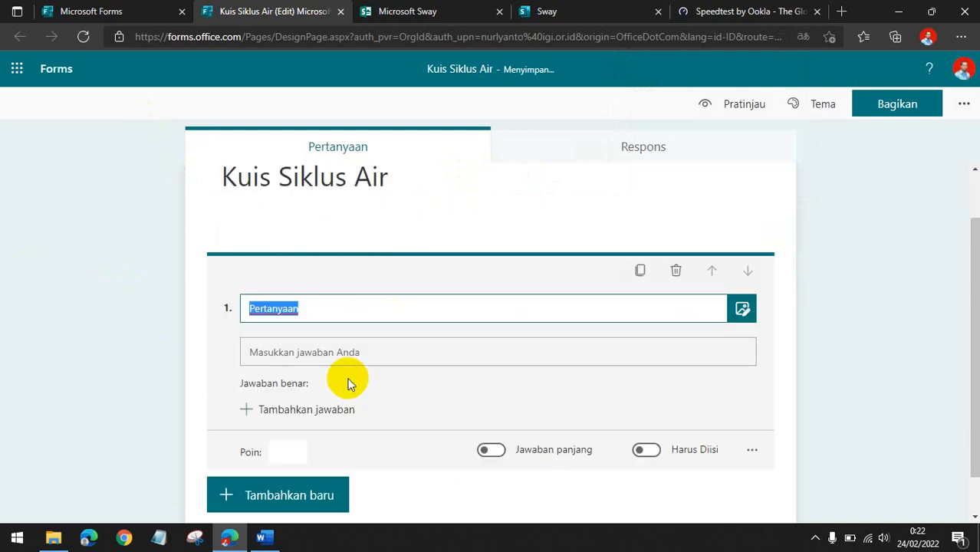
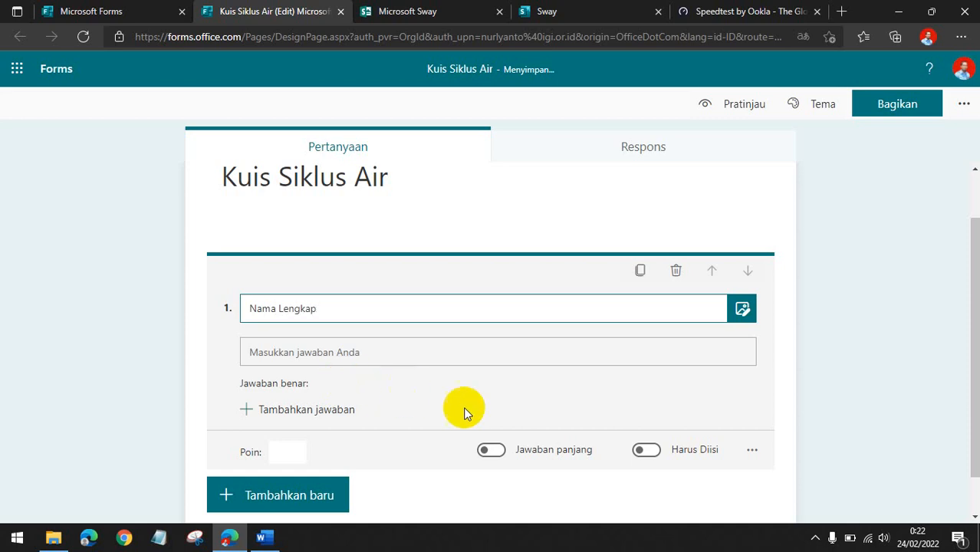
Make the Nama Lengkap question required and add a new text question below it.
left_click(647, 449)
scroll(62, 337, "down", 1)
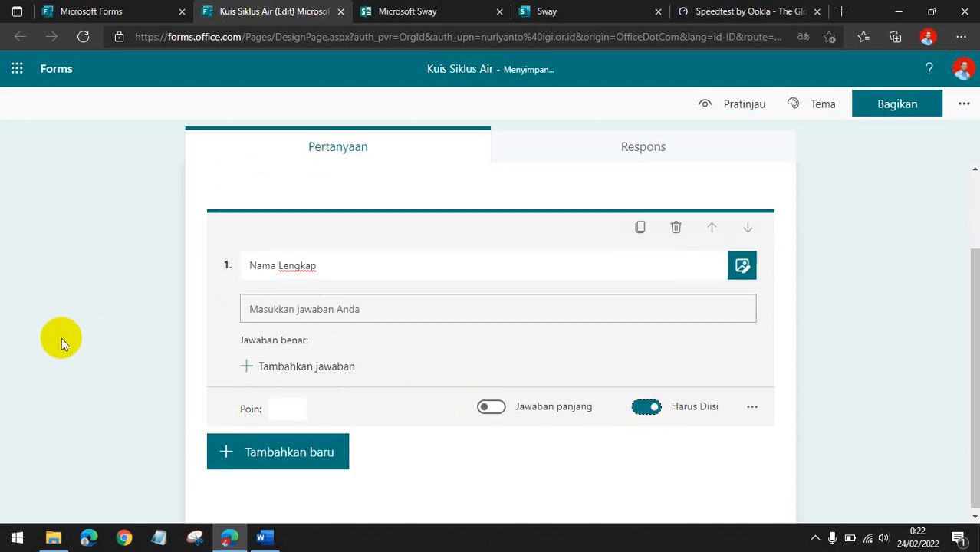
left_click(301, 454)
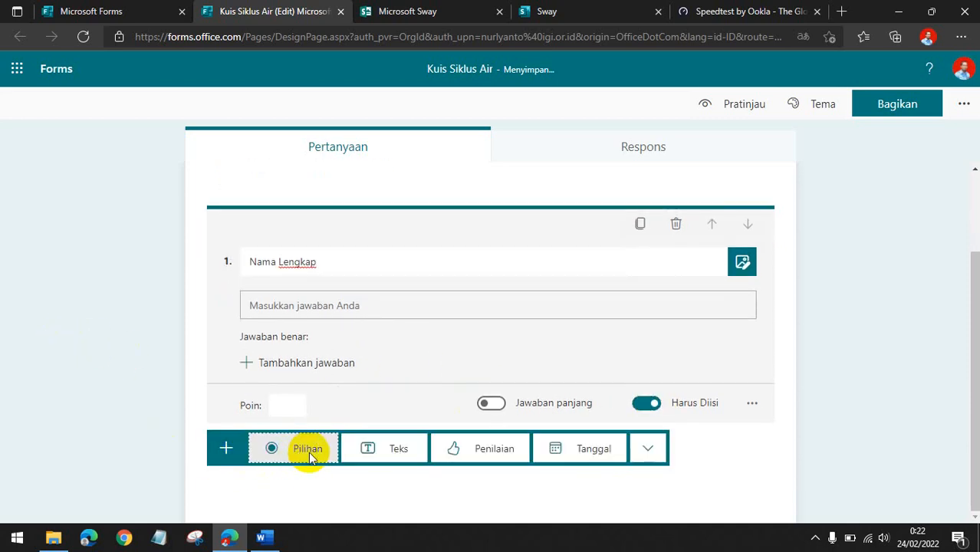
left_click(398, 451)
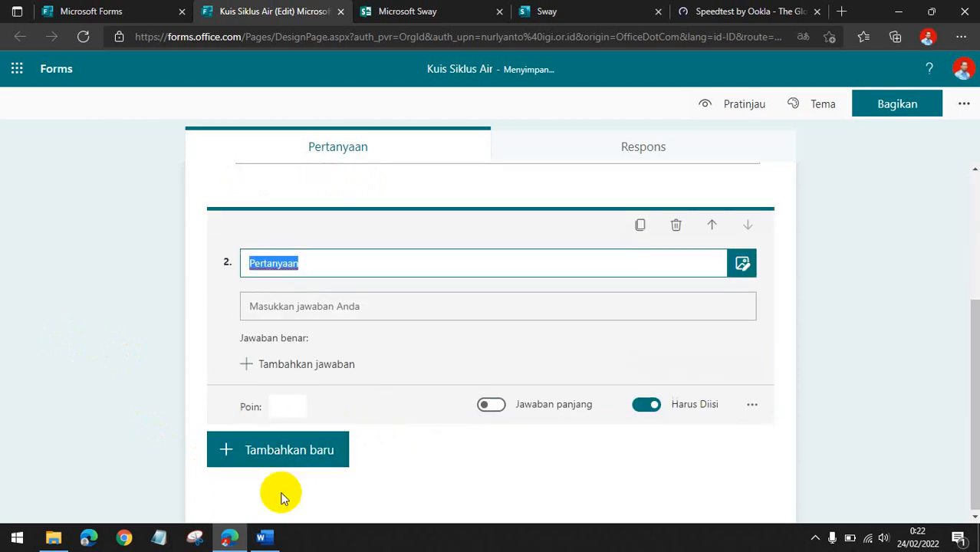
Copy the first practice question from materi sway into question 2, "Tahapan siklus air yang bermanfaat bagi makhluk hidup adalah ....", removing its list number.
left_click(263, 539)
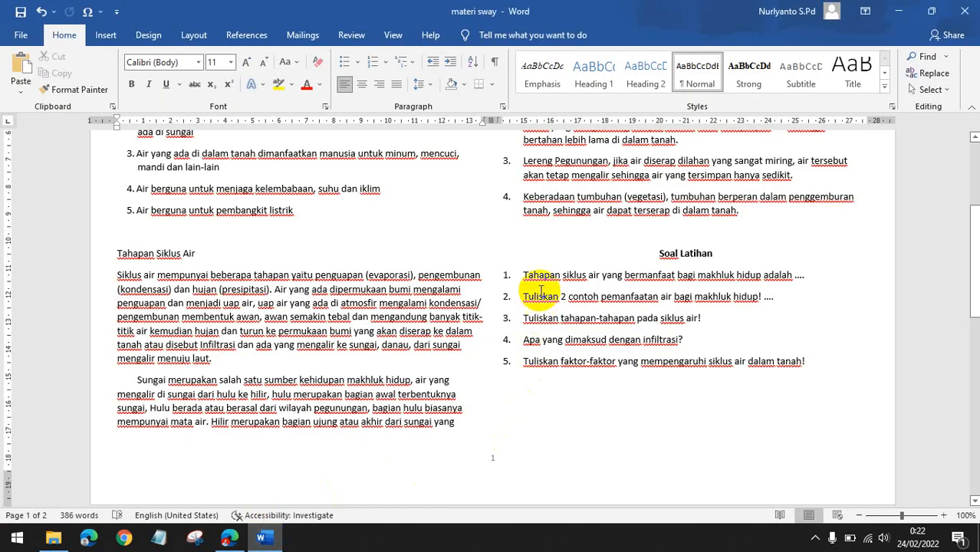
left_click_drag(521, 274, 812, 281)
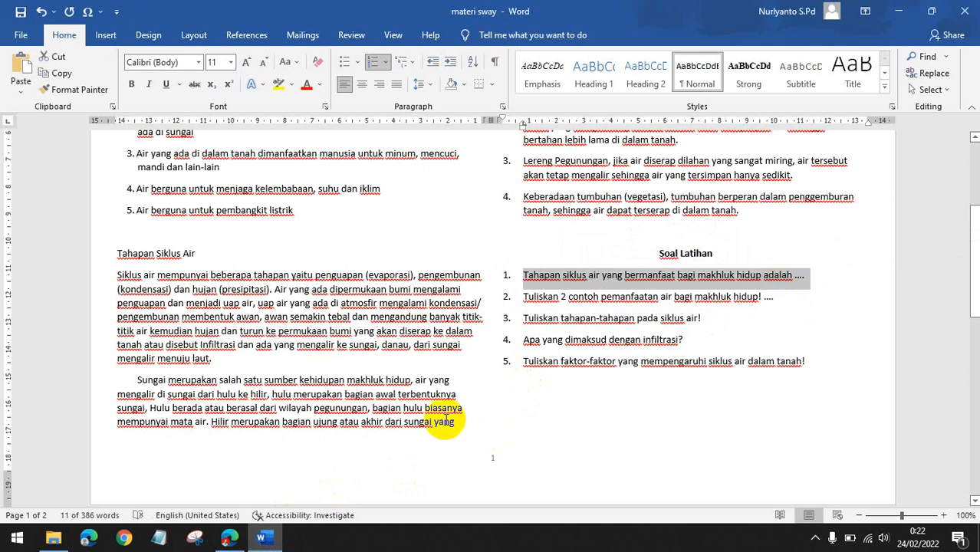
left_click(229, 539)
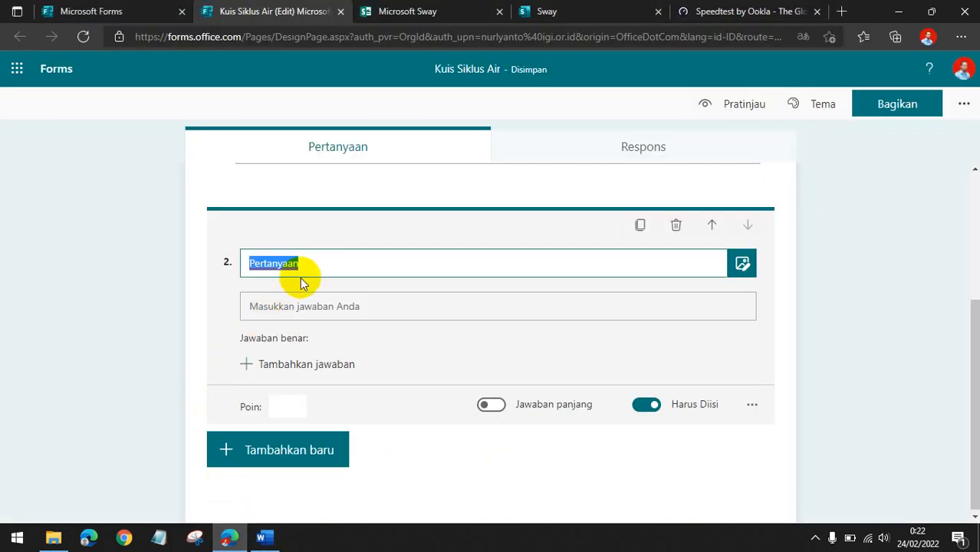
type("1.\tTahapan siklus air yang bermanfaat bagi makhluk hidup adalah ....")
left_click(275, 262)
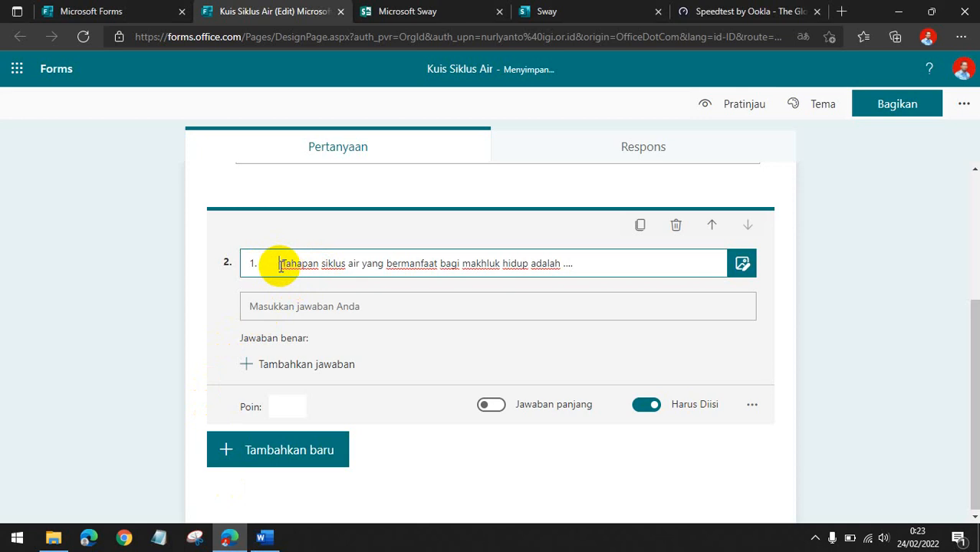
key("BackSpace")
key("BackSpace")
key("BackSpace")
key("BackSpace")
key("BackSpace")
key("BackSpace")
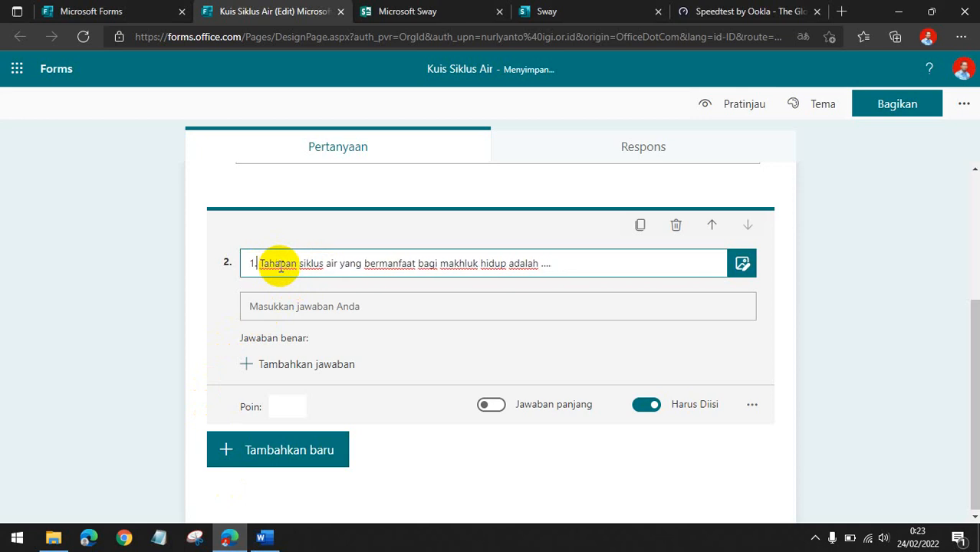
key("BackSpace")
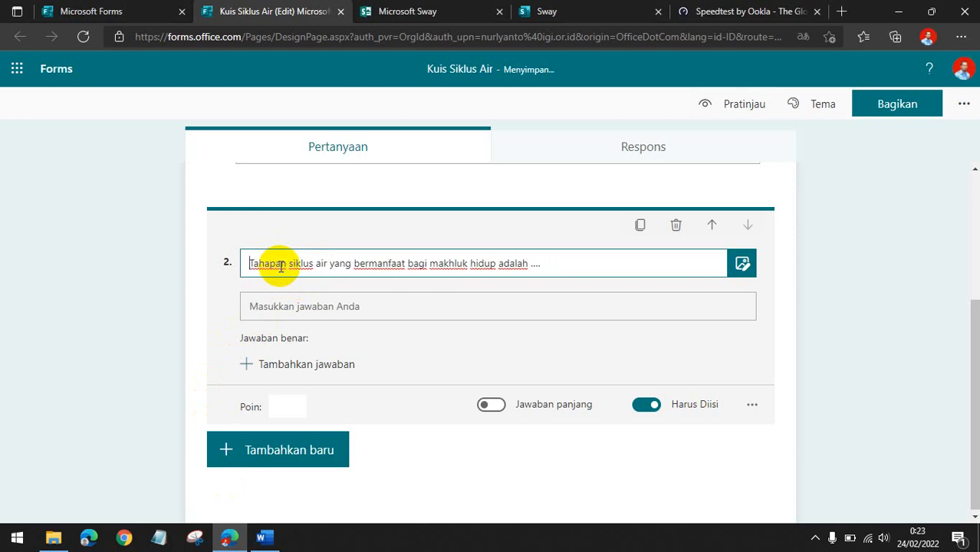
Turn on long answer for question 2 and set its points to 20.
left_click(491, 405)
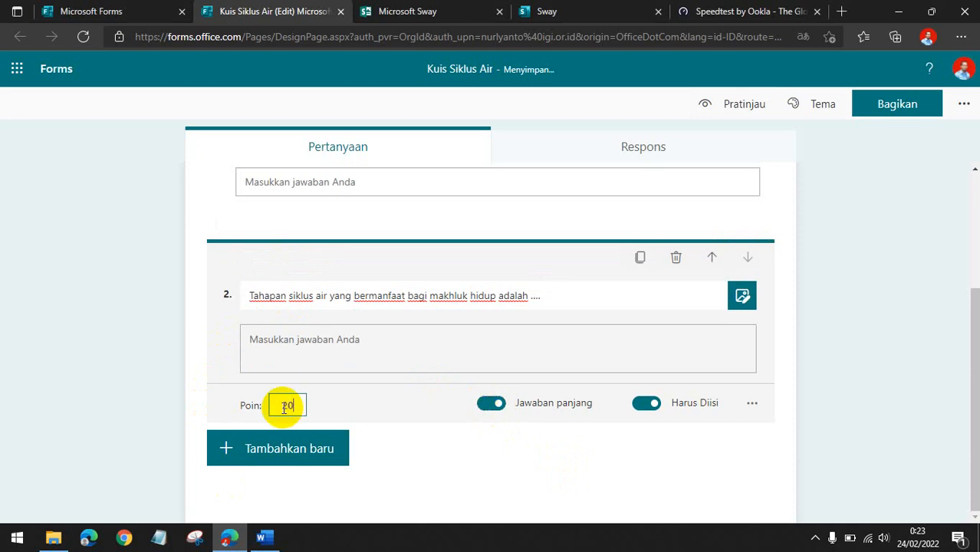
left_click(829, 381)
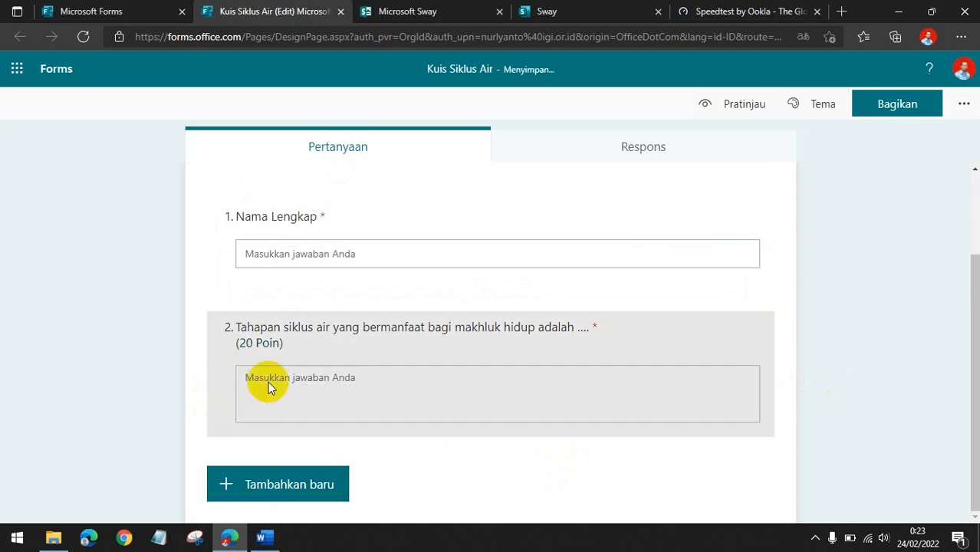
Add a third text question to the quiz.
left_click(318, 350)
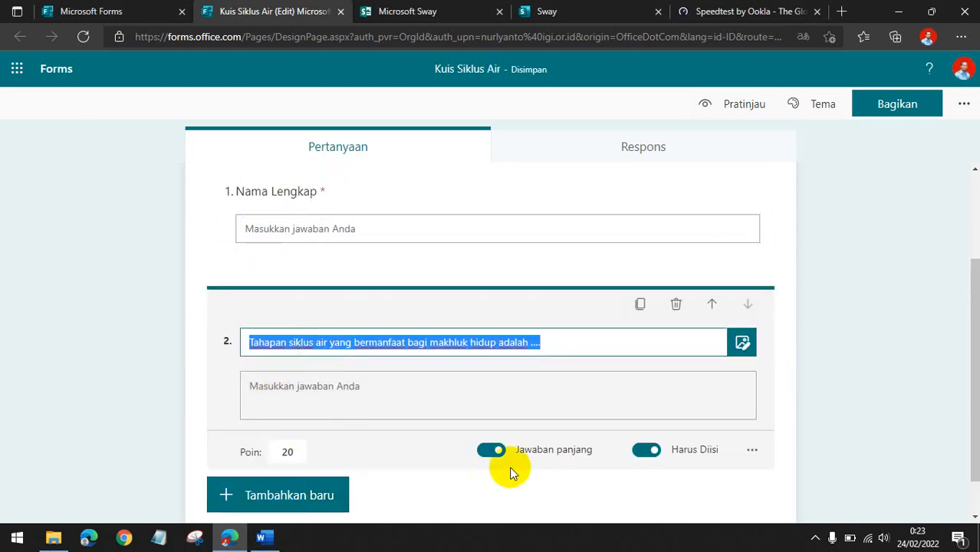
left_click(219, 375)
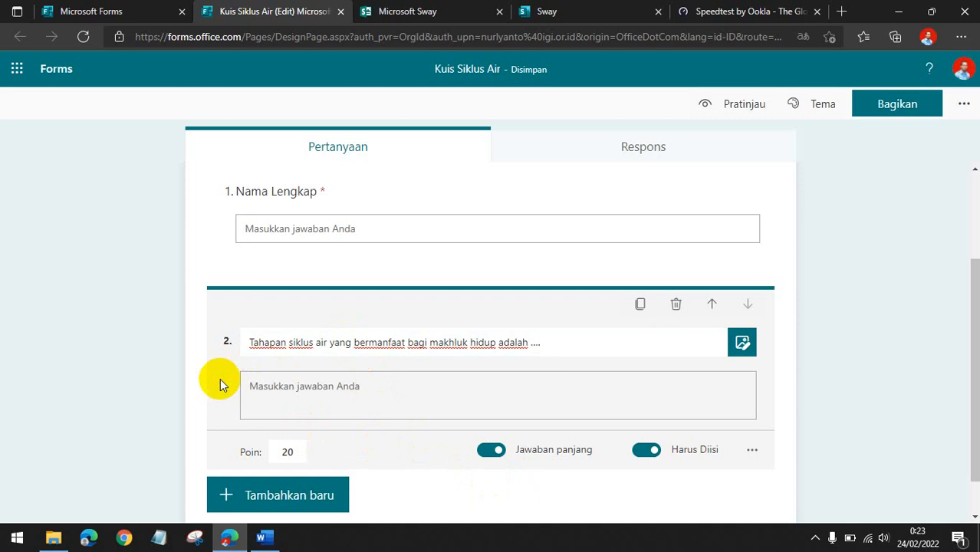
left_click(295, 497)
left_click(377, 496)
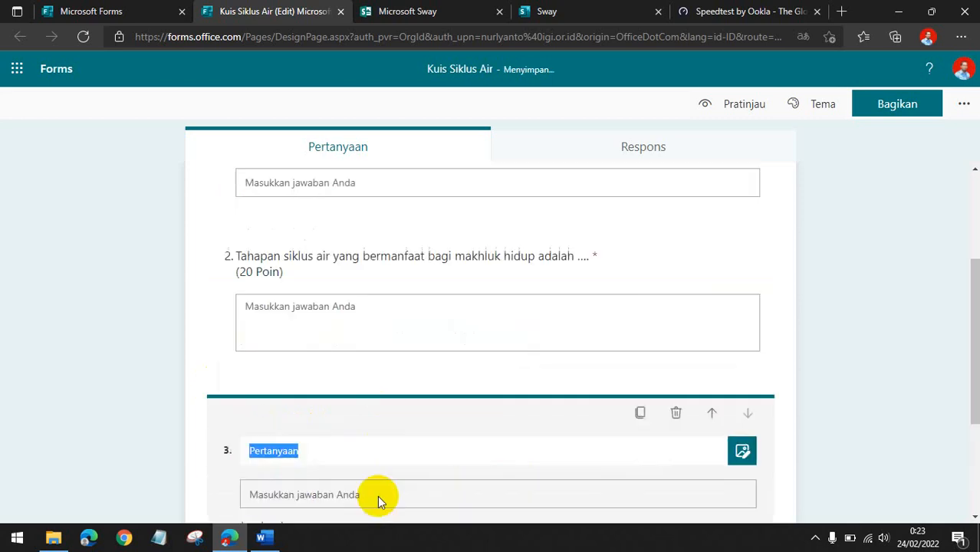
Copy the second practice question into question 3, "Tuliskan 2 contoh pemanfaatan air bagi makhluk hidup! ....", removing its list number.
left_click(262, 536)
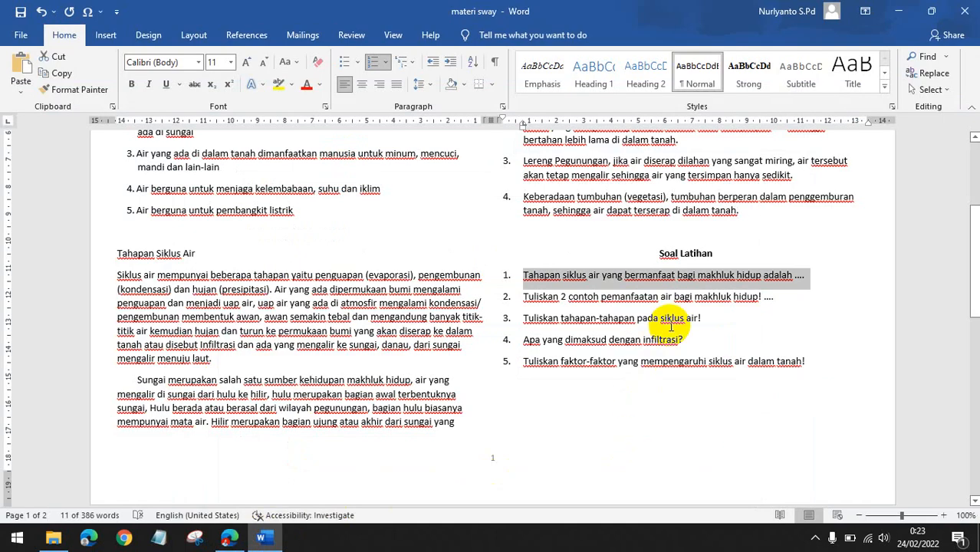
left_click_drag(776, 302, 527, 296)
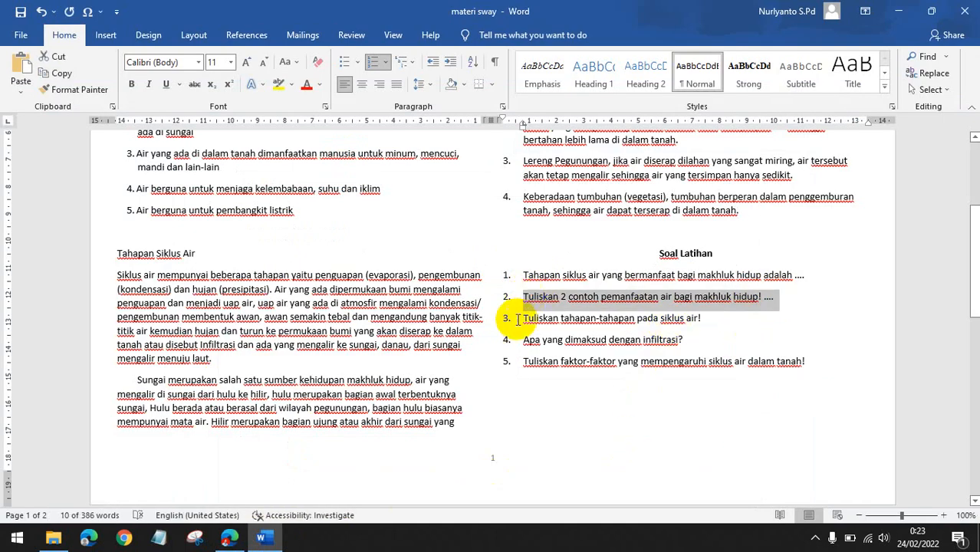
left_click(229, 537)
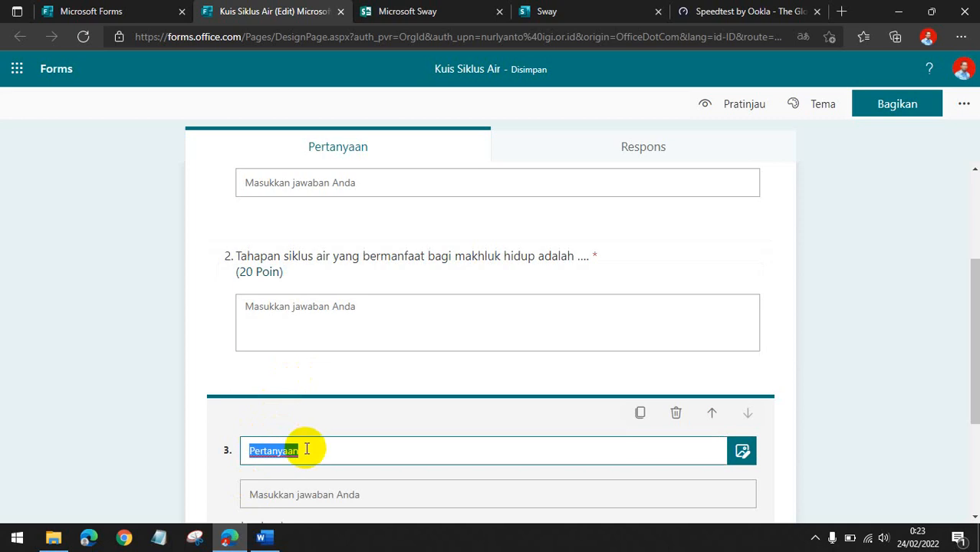
type("1.\tTuliskan 2 contoh pemanfaatan air bagi makhluk hidup! ....")
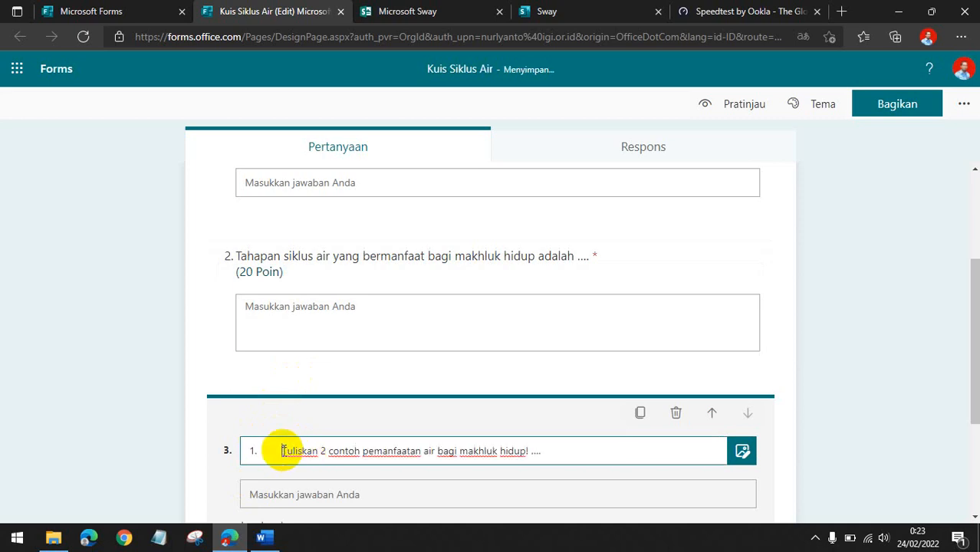
key("BackSpace")
key("BackSpace")
key("BackSpace")
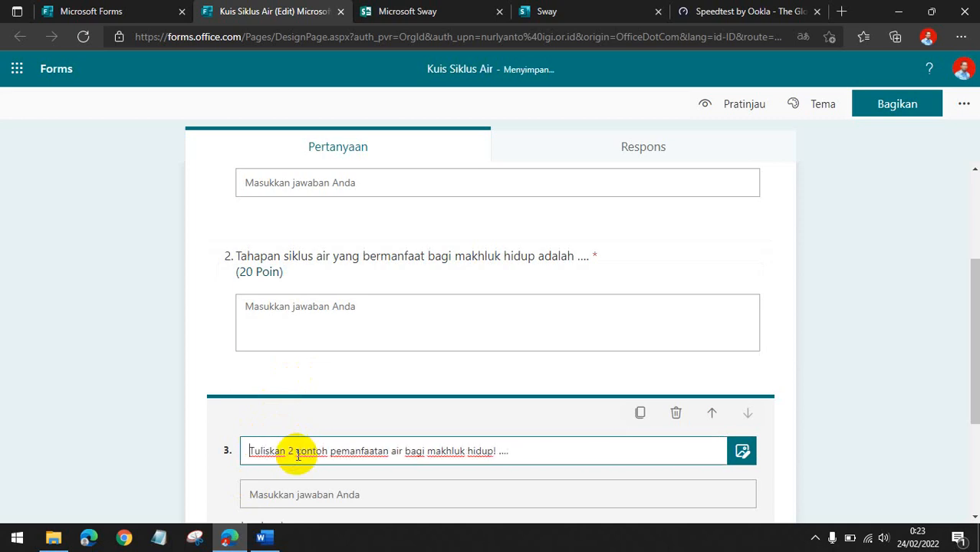
Turn on long answer for question 3 and add a fourth text question.
scroll(295, 453, "down", 3)
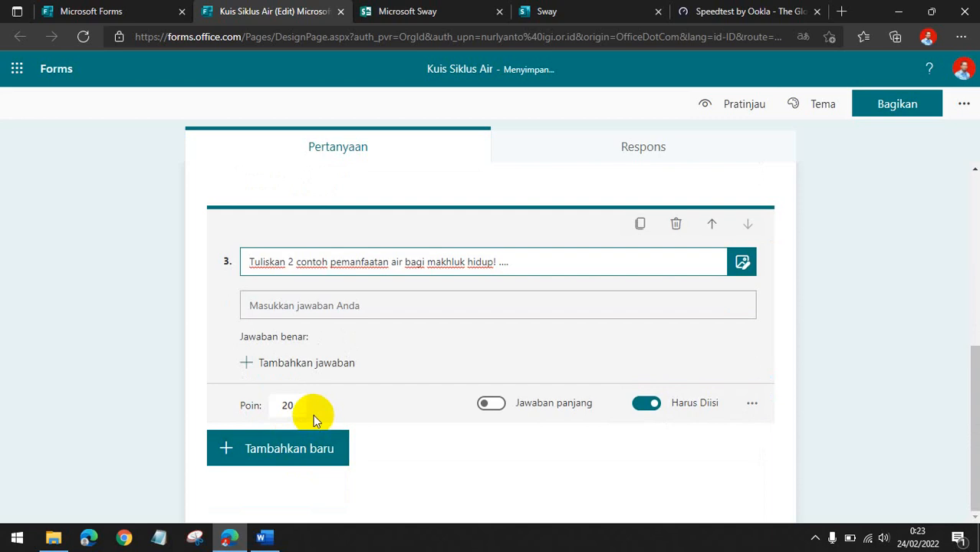
left_click(491, 404)
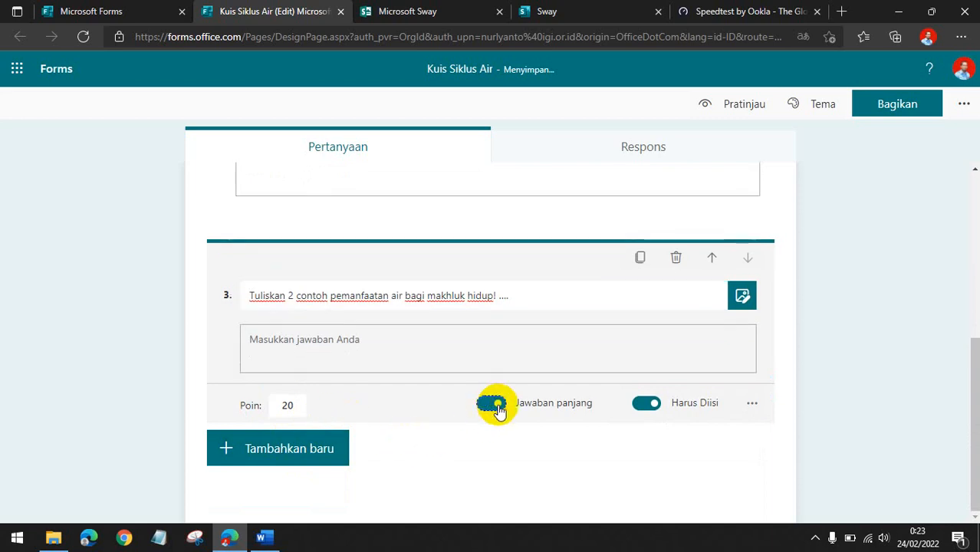
left_click(273, 452)
left_click(382, 453)
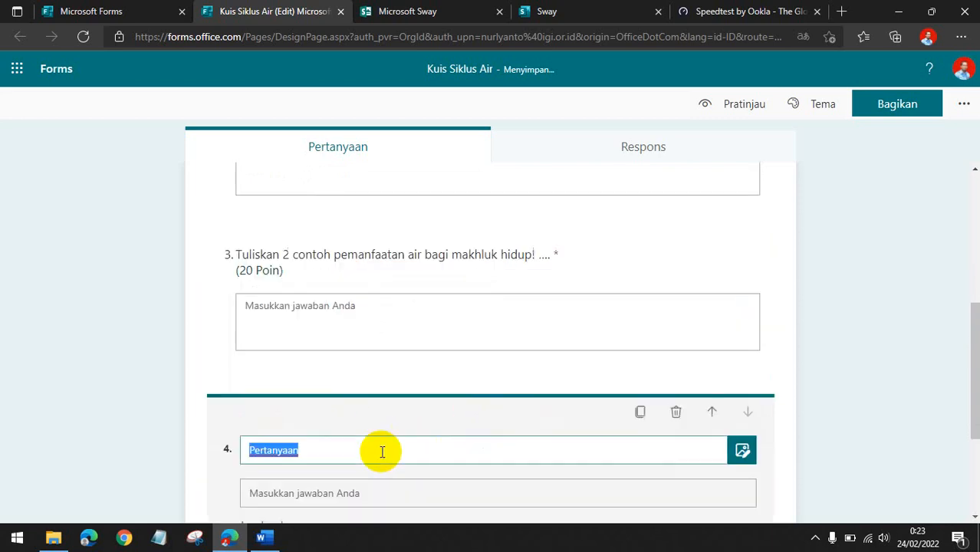
Copy the remaining practice questions and keep only "Tuliskan tahapan-tahapan pada siklus air!" as question 4, without numbering.
left_click(261, 537)
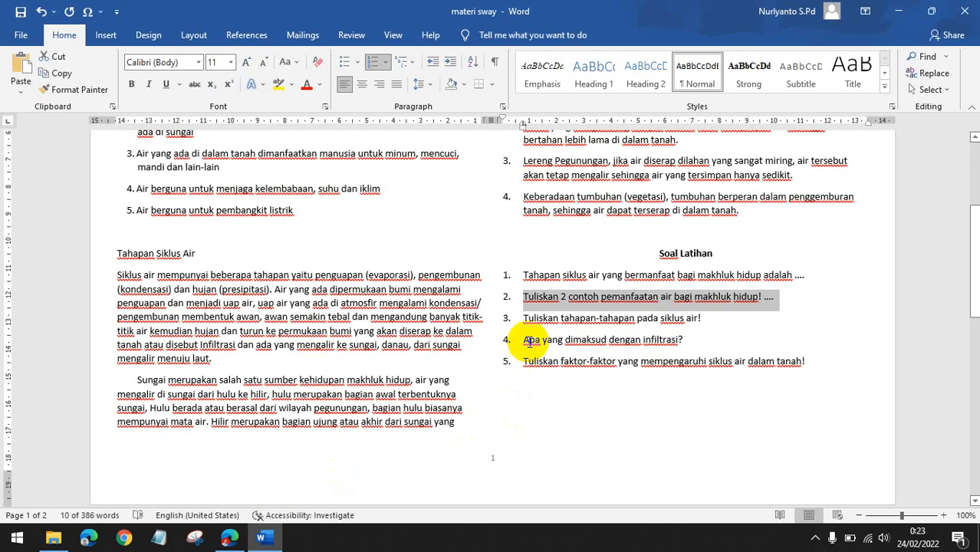
left_click_drag(527, 318, 713, 328)
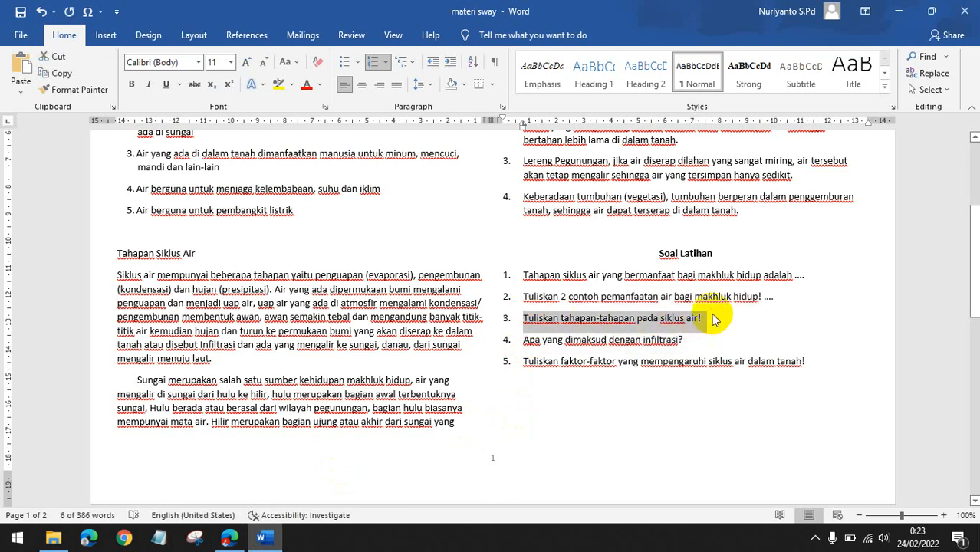
left_click_drag(806, 364, 526, 319)
key("ctrl+c")
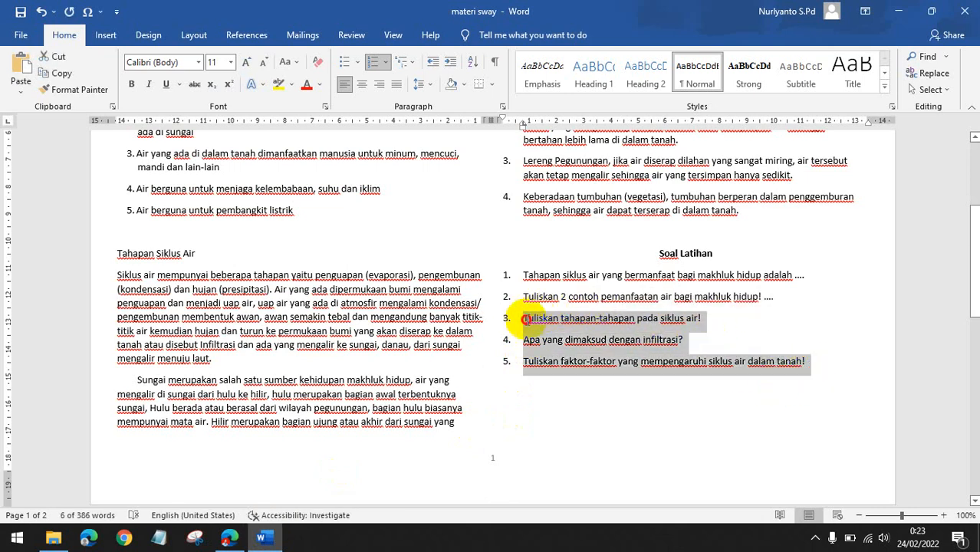
left_click(229, 537)
key("ctrl+v")
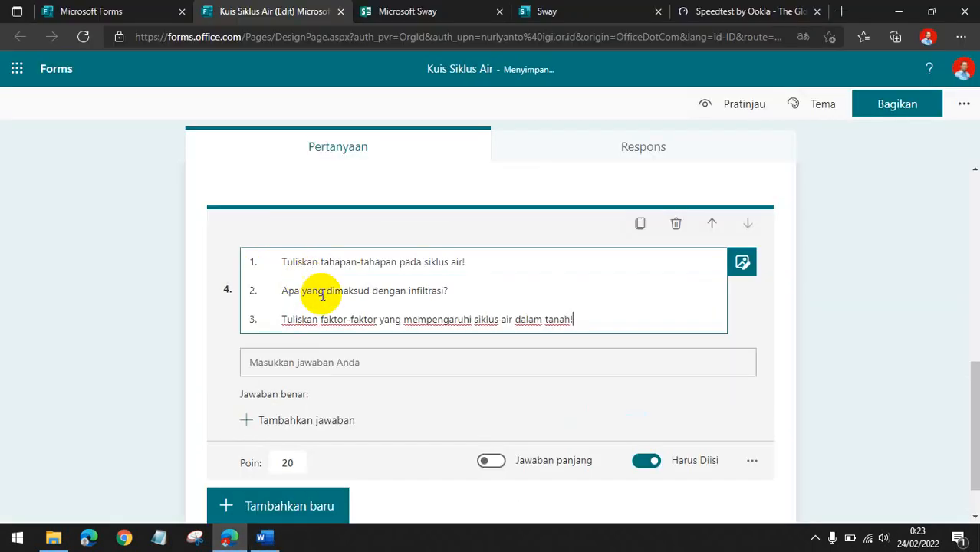
left_click_drag(585, 319, 249, 289)
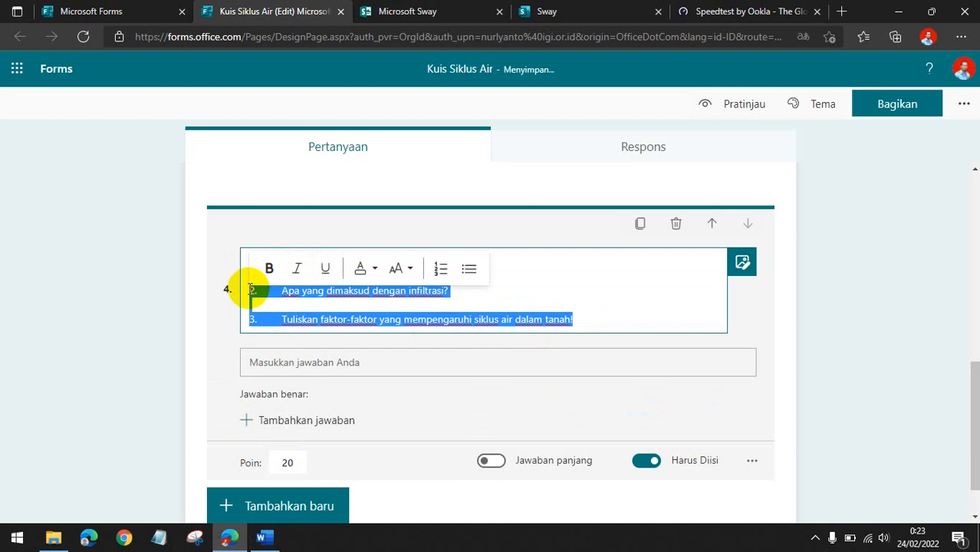
key("BackSpace")
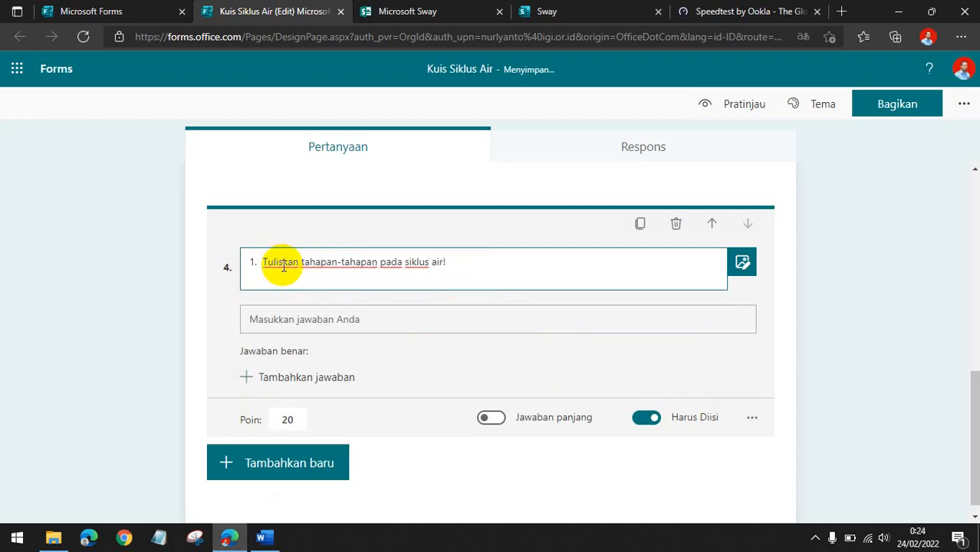
key("BackSpace")
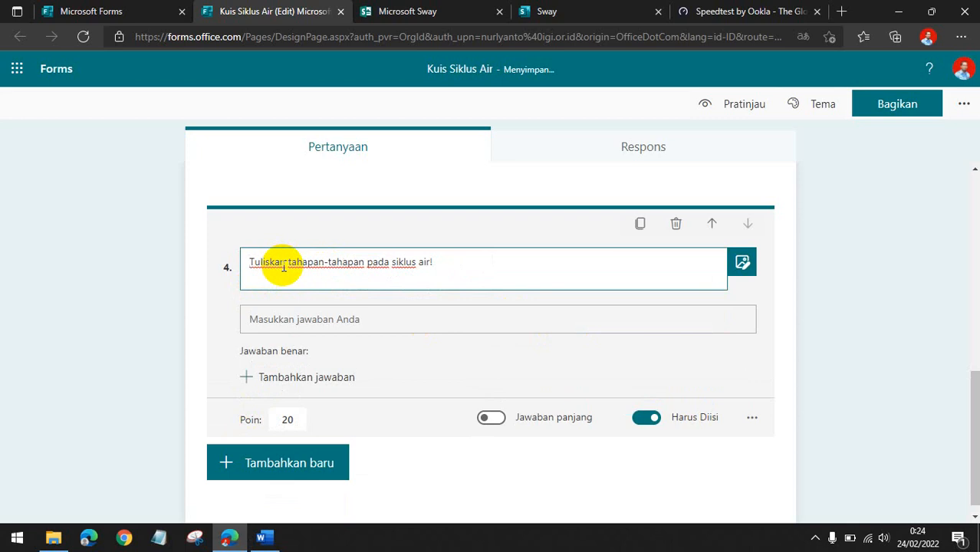
Turn on long answer for question 4 and add a fifth text question.
left_click(495, 417)
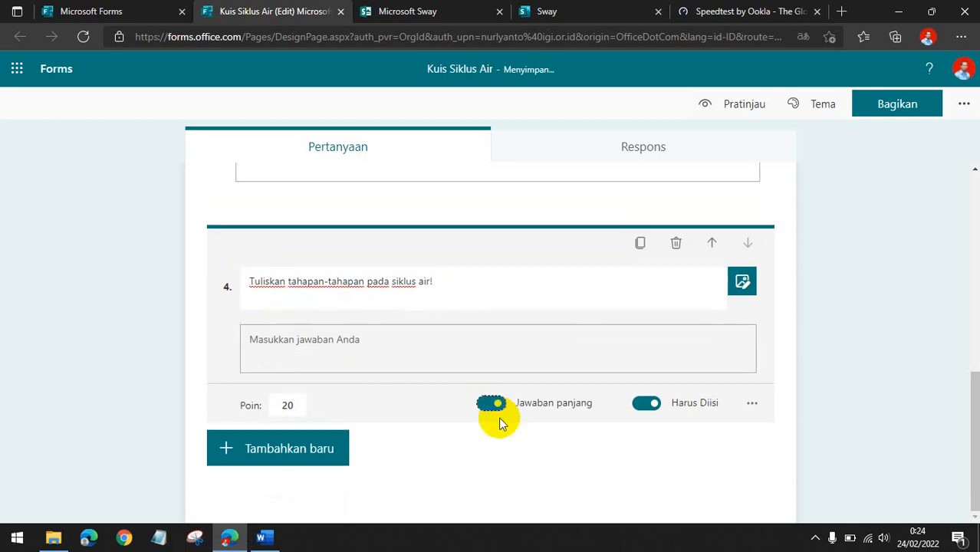
left_click(321, 454)
left_click(382, 454)
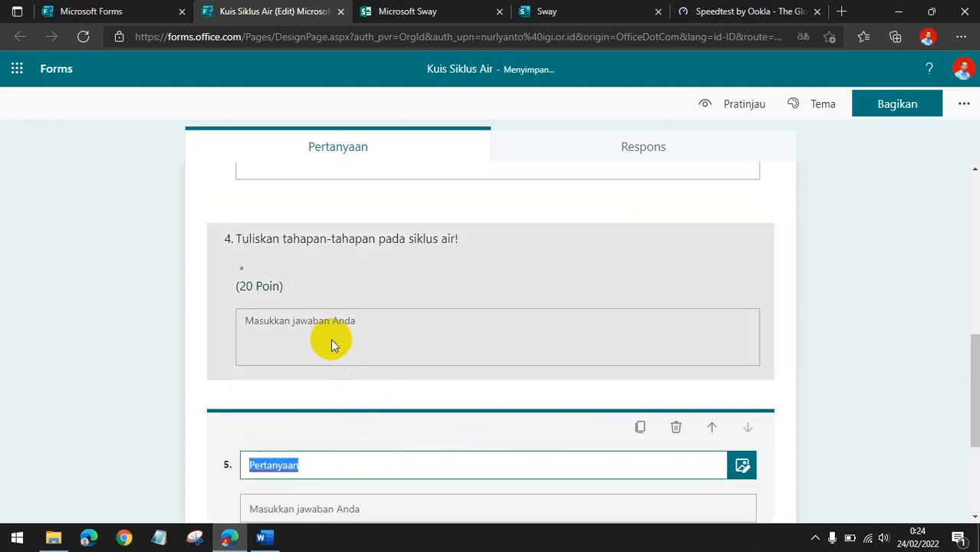
Paste the copied questions into question 5, keeping only "Apa yang dimaksud dengan infiltrasi?" without numbering.
type("2. Apa yang dimaksud dengan infiltrasi? 3. Tuliskan faktor-faktor yang mempengaruhi siklus air dalam tanah!")
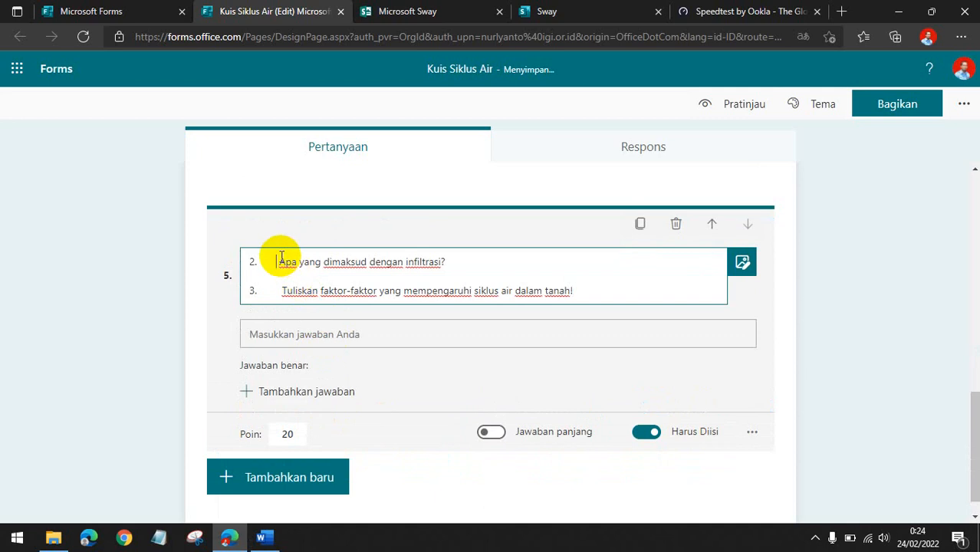
key("BackSpace")
key("BackSpace")
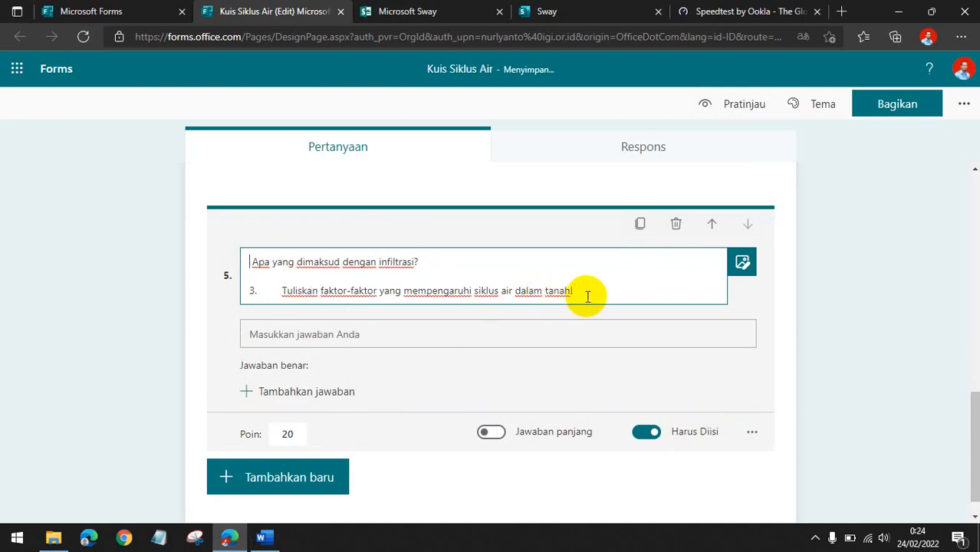
left_click_drag(587, 296, 252, 288)
key("ctrl+c")
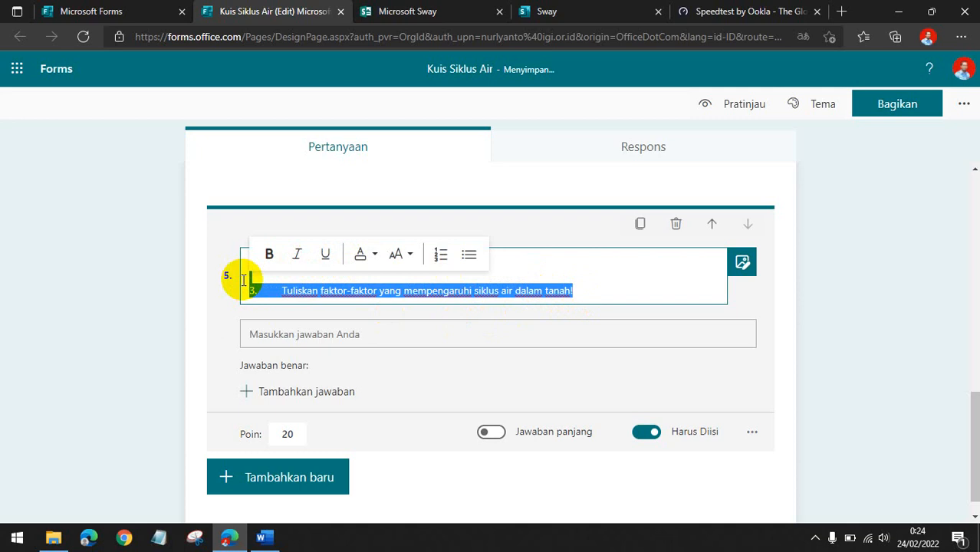
key("BackSpace")
left_click(300, 458)
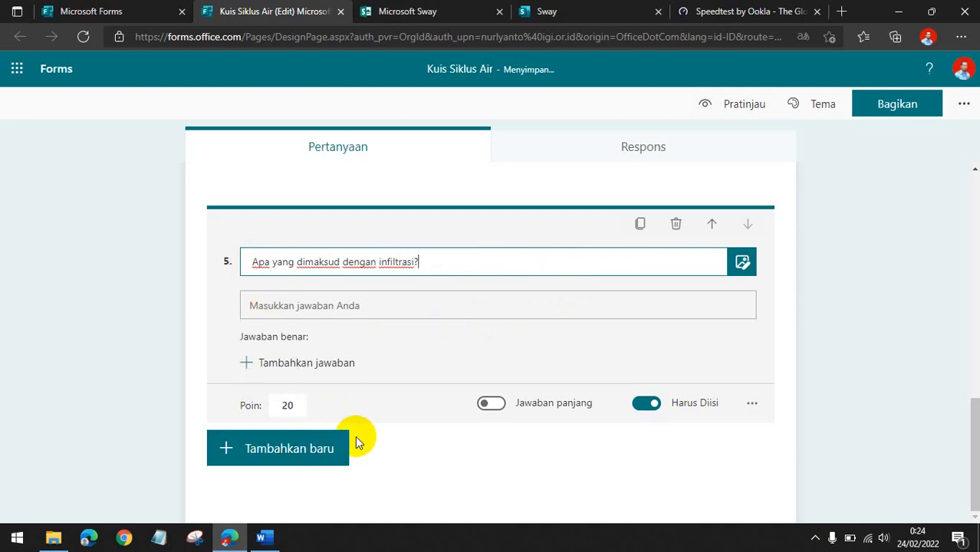
Turn on long answer for question 5 and add a sixth text question.
left_click(492, 407)
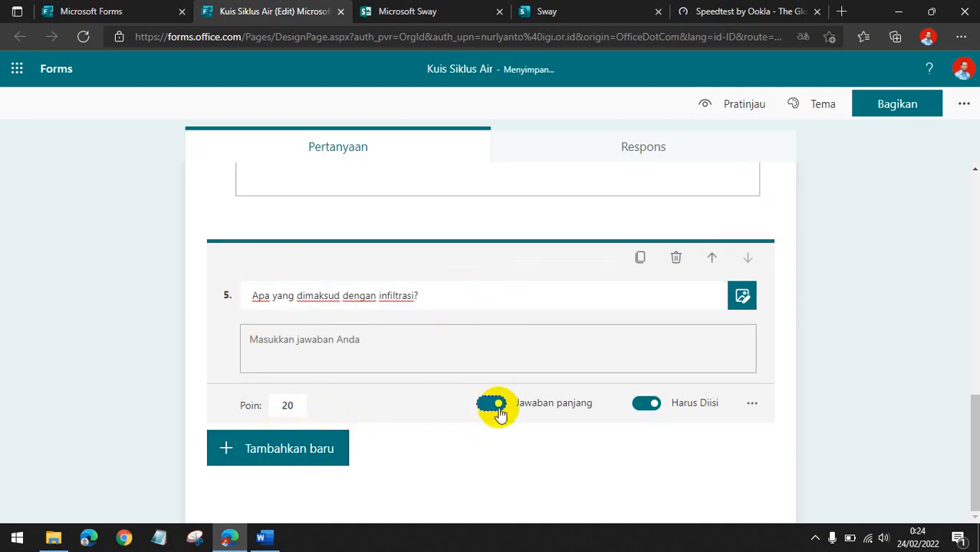
left_click(489, 405)
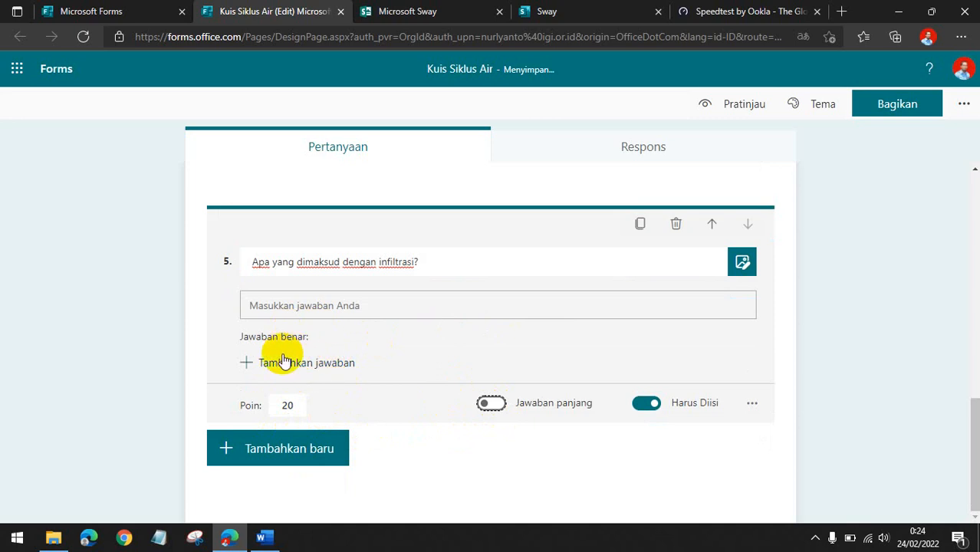
left_click(491, 404)
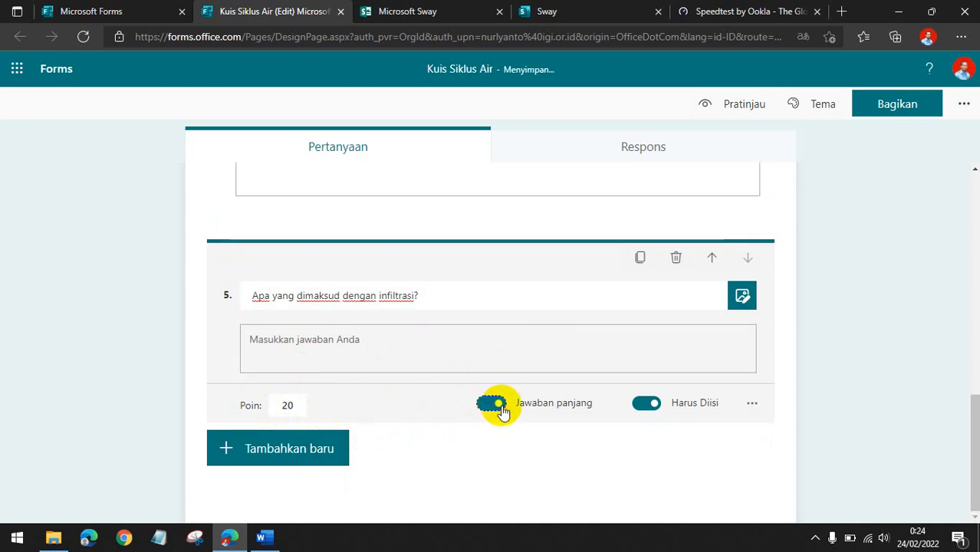
left_click(290, 449)
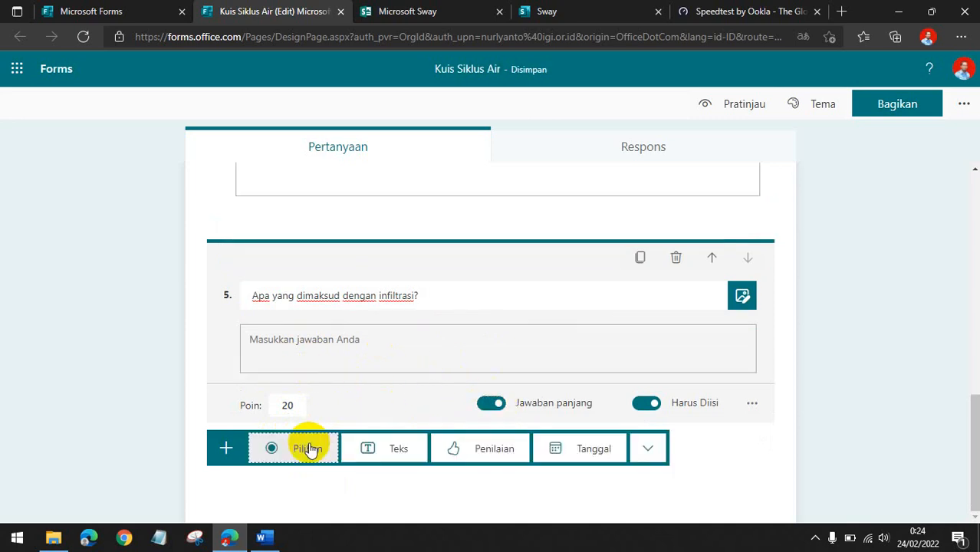
left_click(370, 450)
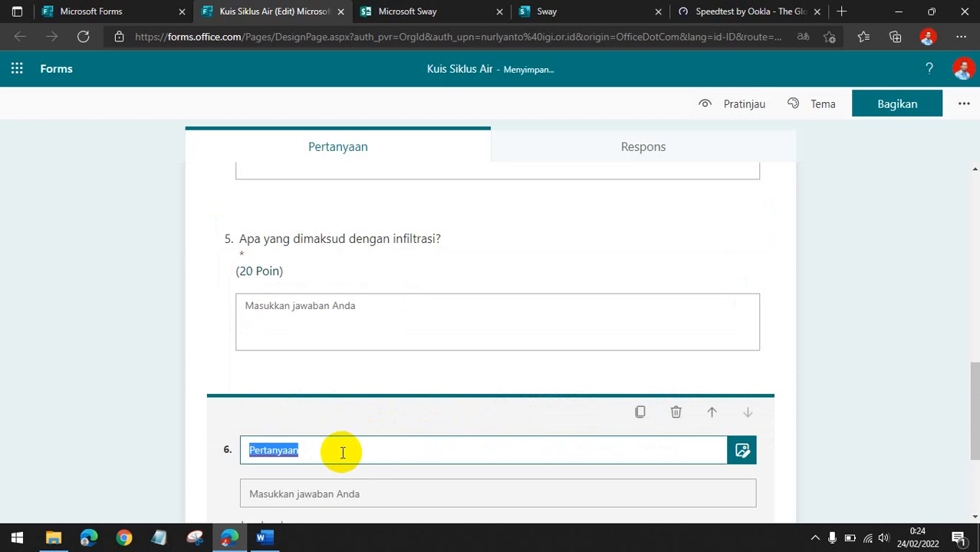
Paste the copied question into question 6, keeping only "Tuliskan faktor-faktor yang mempengaruhi siklus air dalam tanah!" without numbering.
key("ctrl+v")
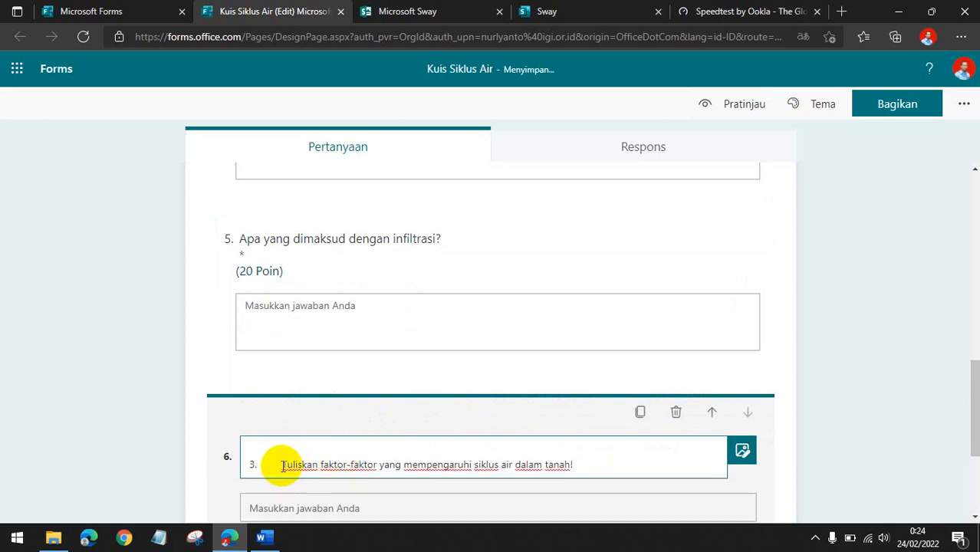
key("BackSpace")
key("BackSpace")
key("BackSpace")
key("BackSpace")
key("BackSpace")
key("BackSpace")
key("BackSpace")
key("BackSpace")
key("BackSpace")
key("BackSpace")
key("BackSpace")
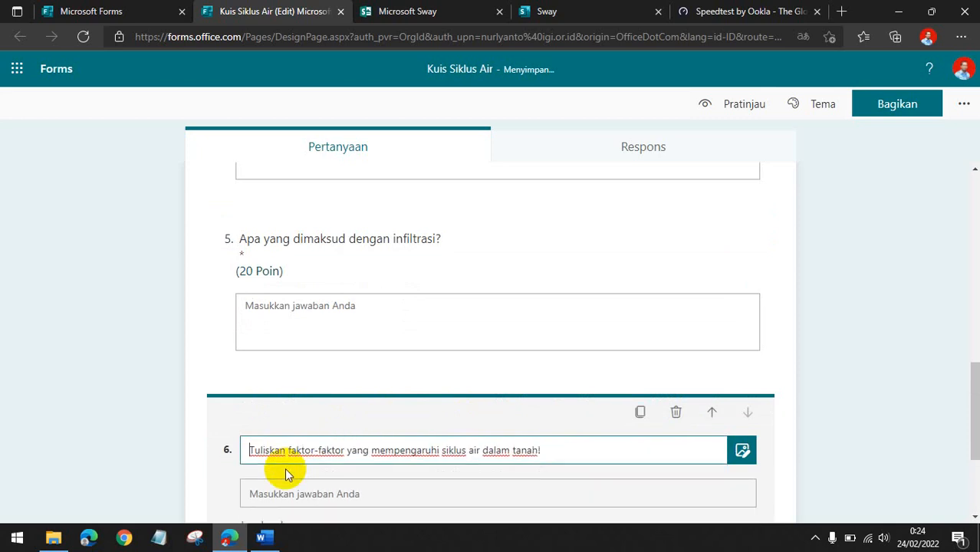
left_click(89, 420)
scroll(197, 431, "down", 1)
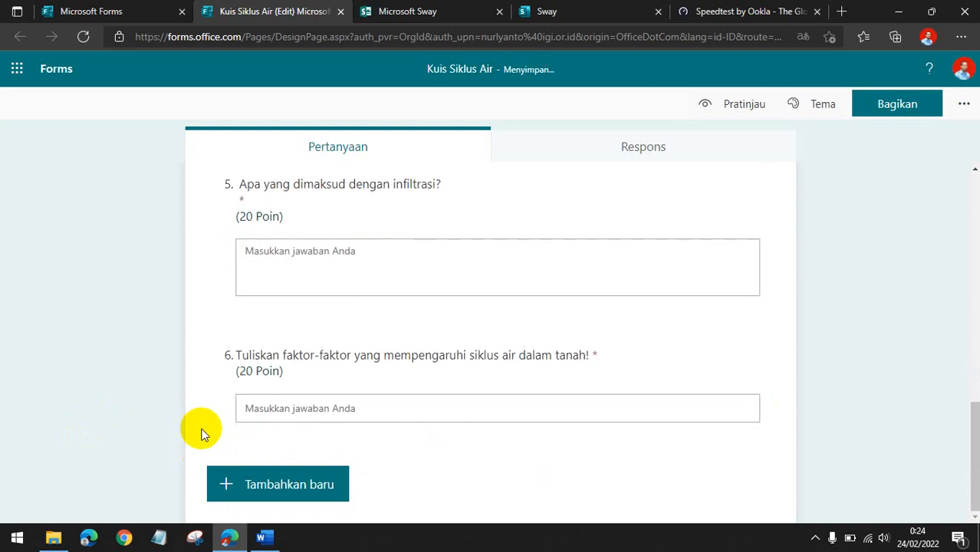
Turn on long answer for question 6.
left_click(366, 383)
left_click(491, 450)
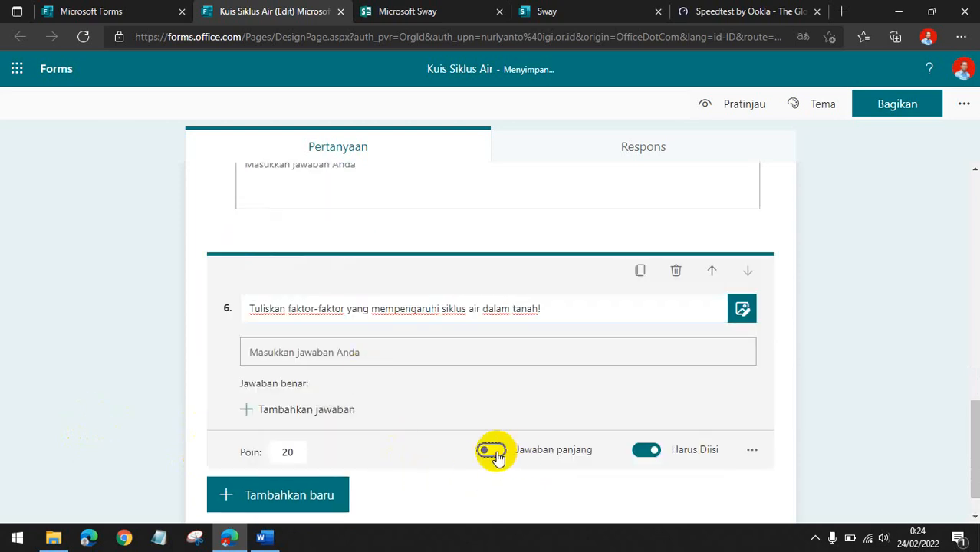
left_click(44, 364)
Open the form settings and allow anyone to respond to the quiz.
scroll(67, 384, "up", 15)
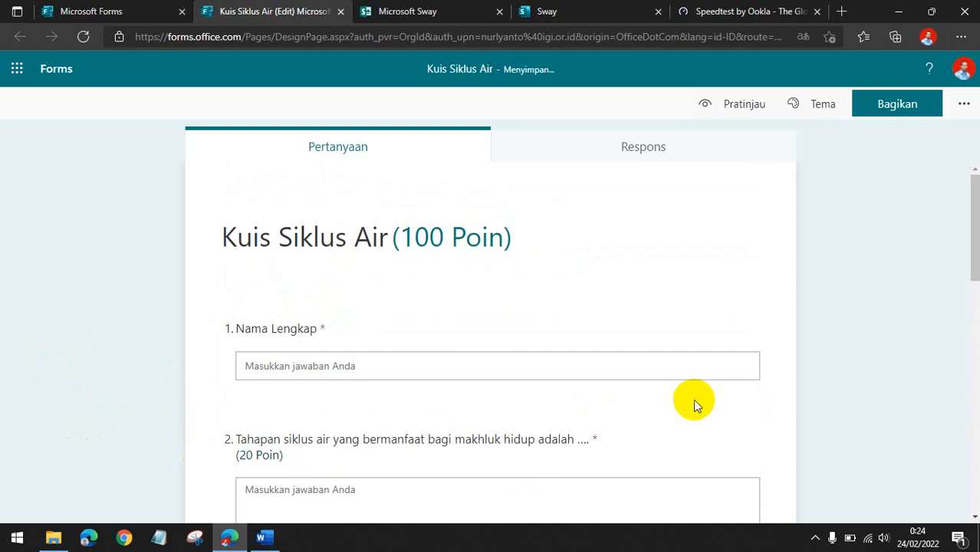
left_click(961, 105)
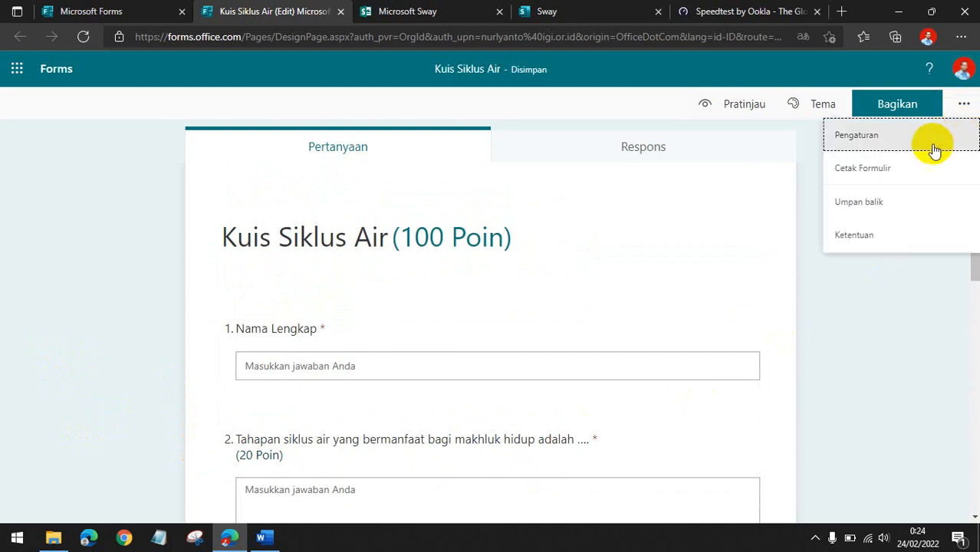
left_click(924, 137)
scroll(837, 219, "down", 2)
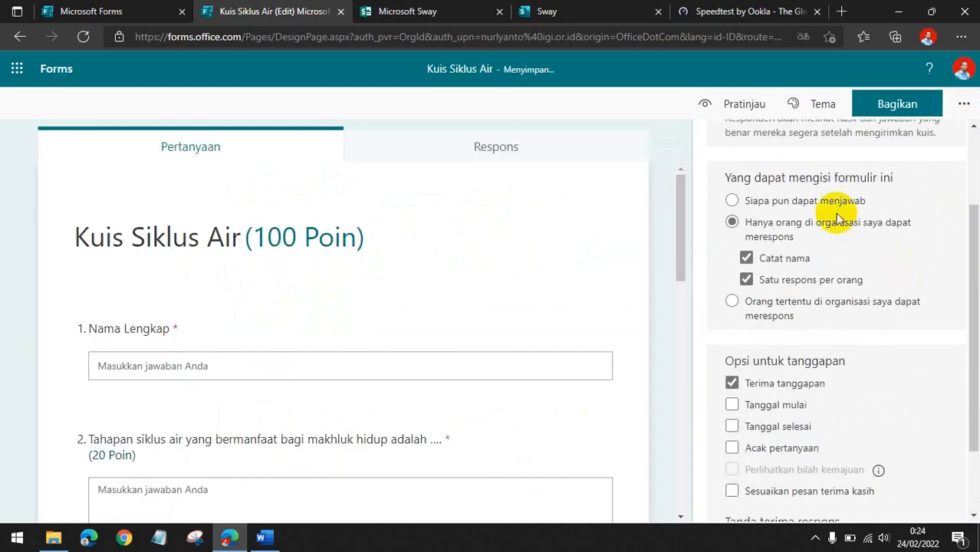
left_click(830, 208)
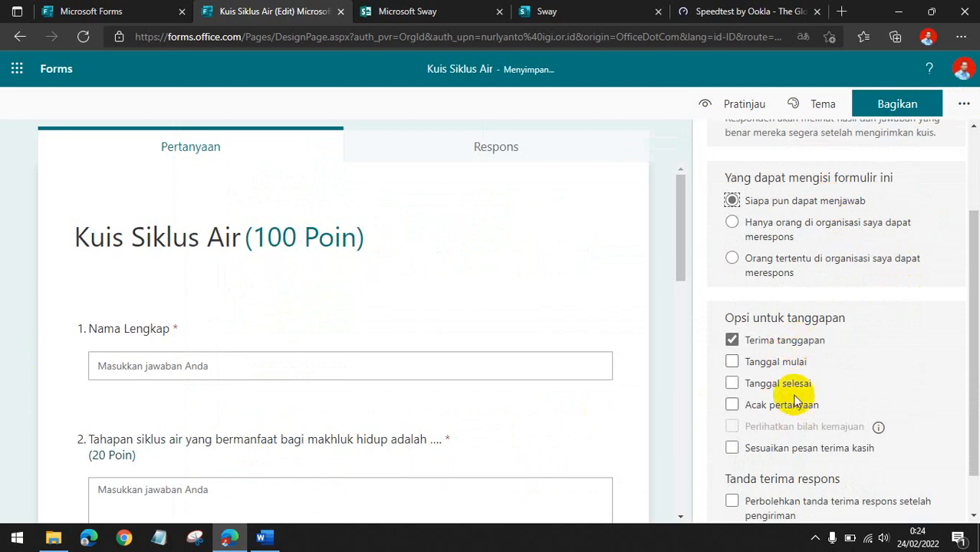
Apply the underwater theme with the scuba diver and submarine to the form.
scroll(820, 453, "up", 2)
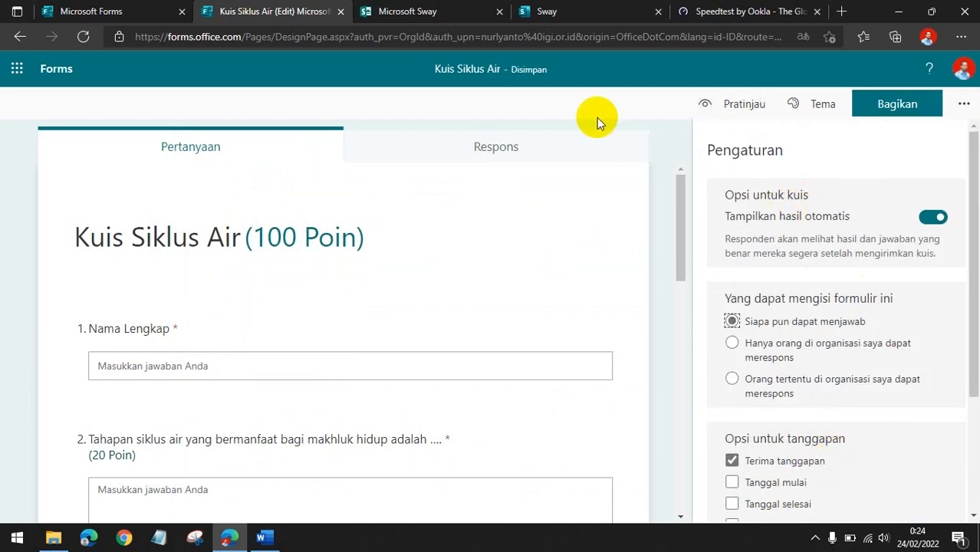
left_click(823, 105)
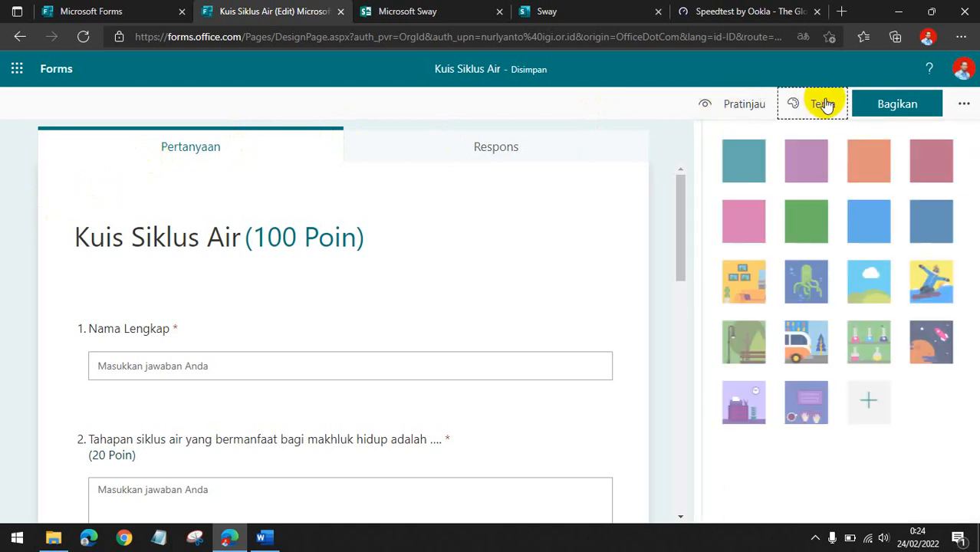
left_click(796, 281)
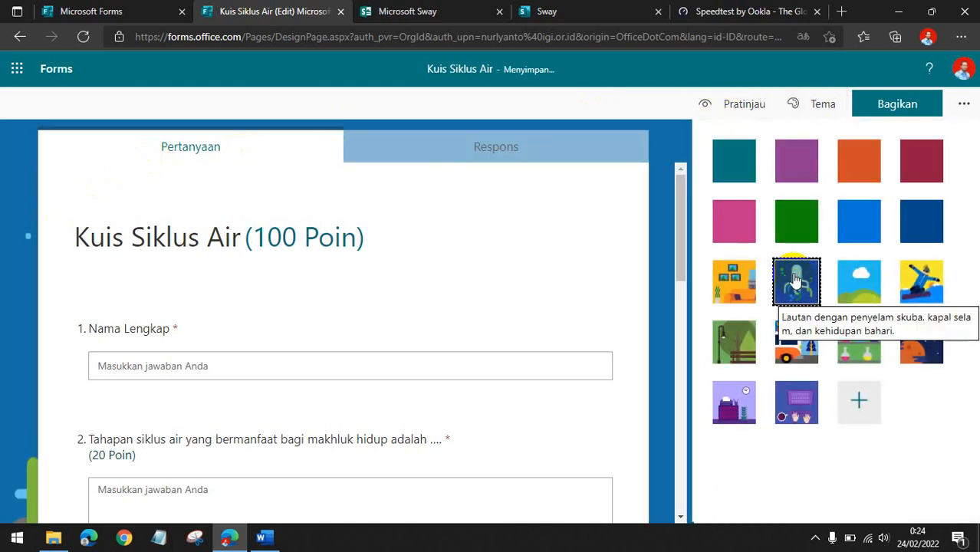
left_click(2, 275)
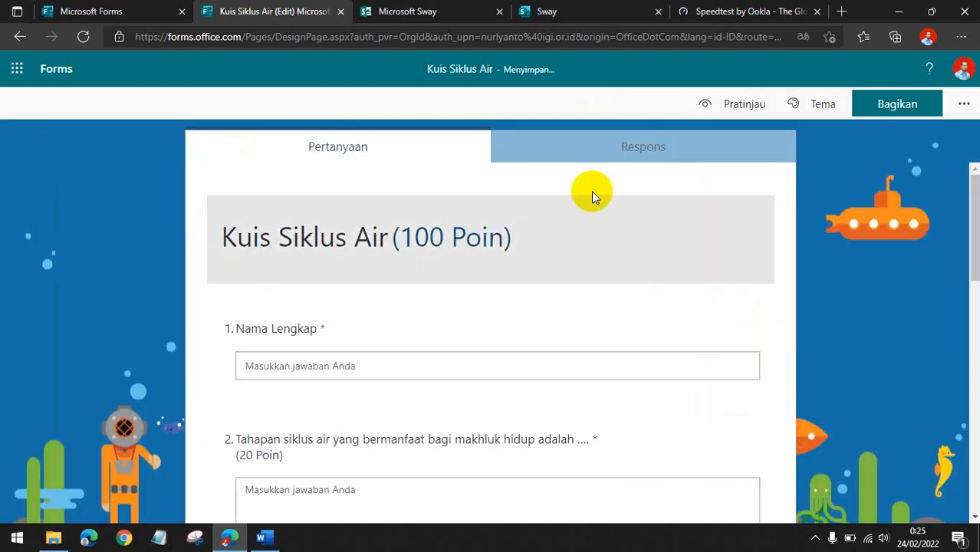
Open the sharing options and copy the form's embed code.
left_click(911, 109)
left_click(920, 245)
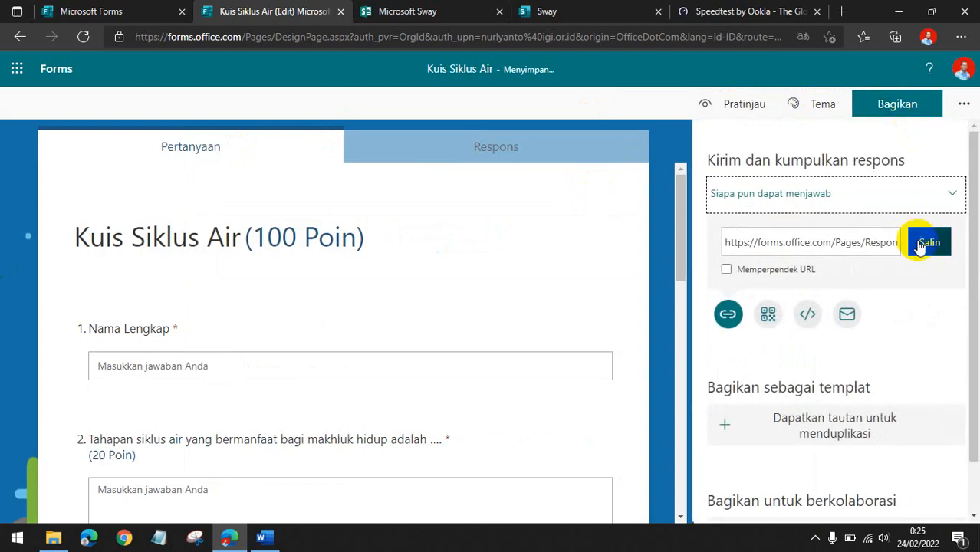
left_click(808, 310)
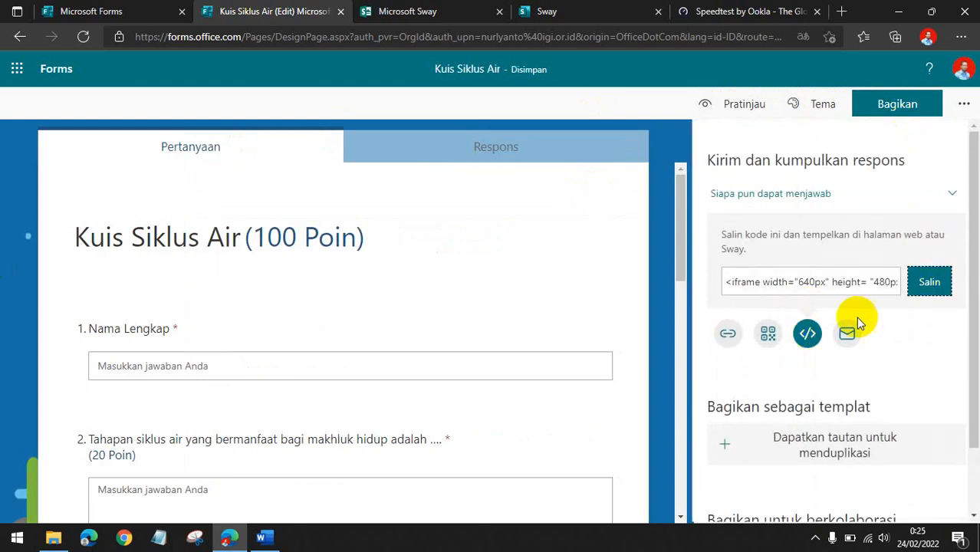
left_click(929, 284)
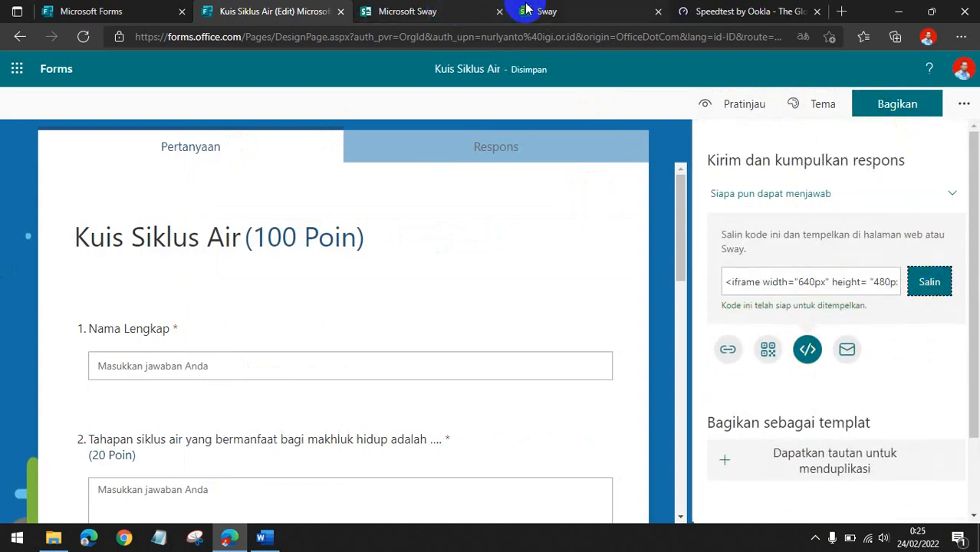
Switch to the Sway tab and add an Embed card below the image stack containing the form's embed code.
left_click(565, 7)
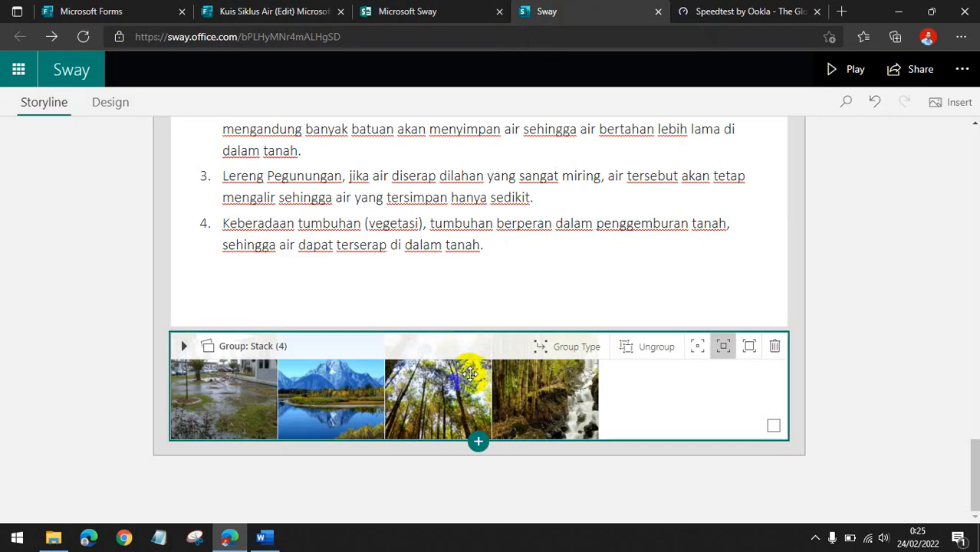
left_click(121, 339)
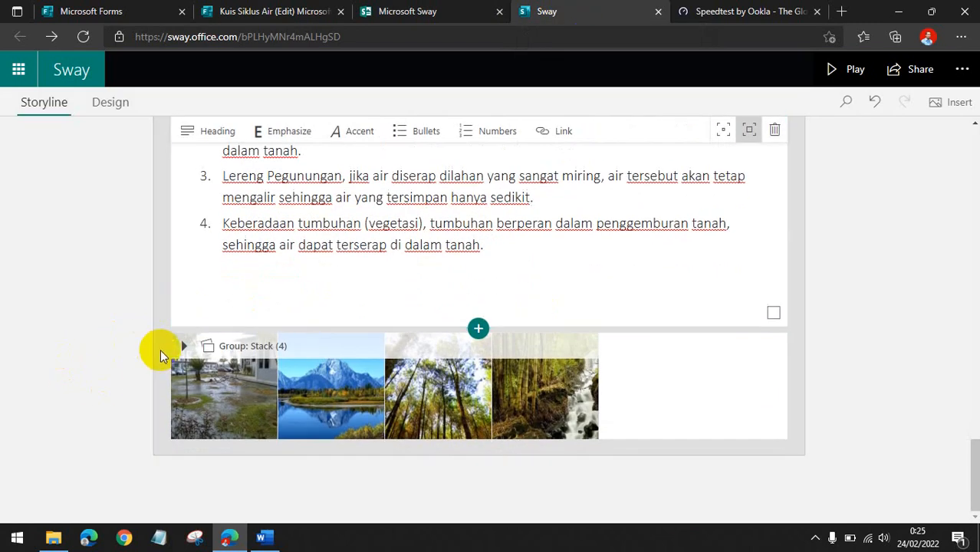
left_click(314, 345)
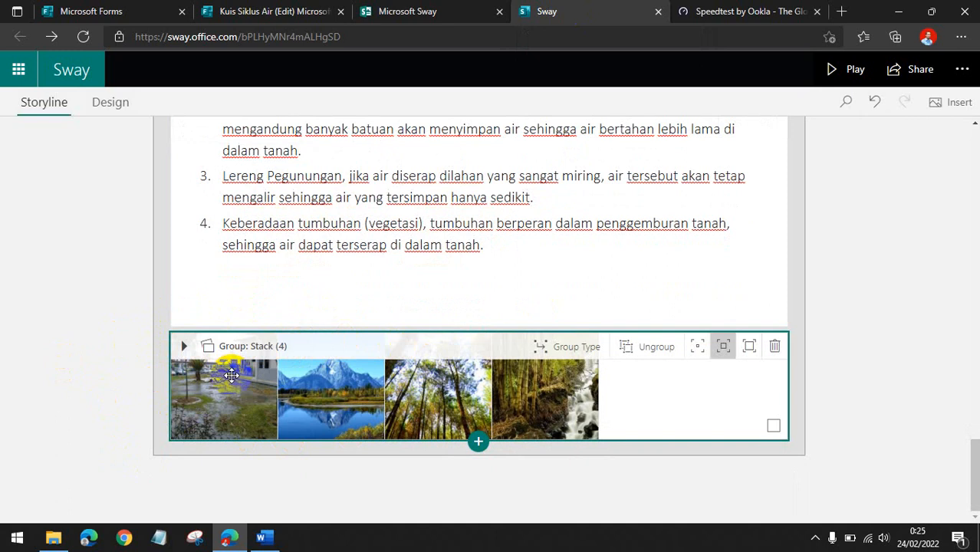
left_click(479, 442)
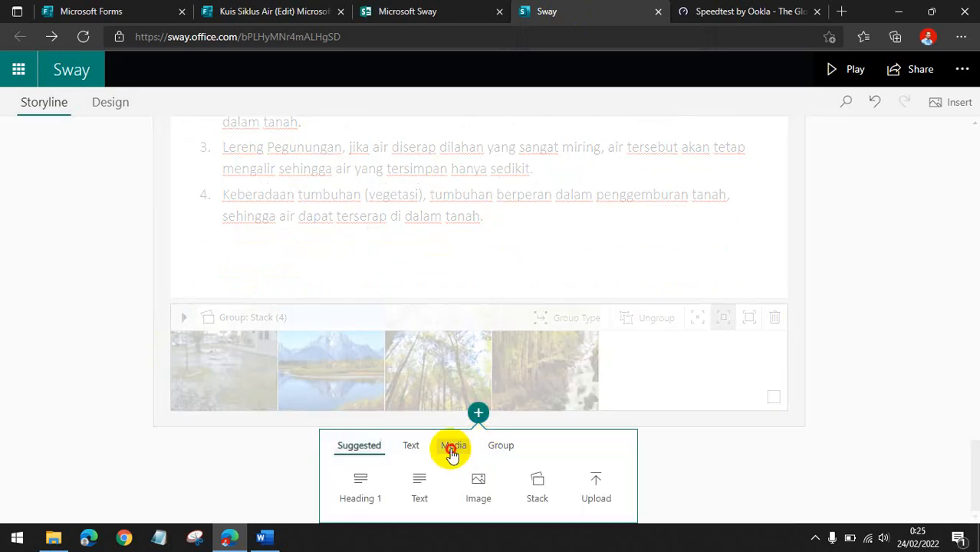
left_click(451, 453)
left_click(546, 481)
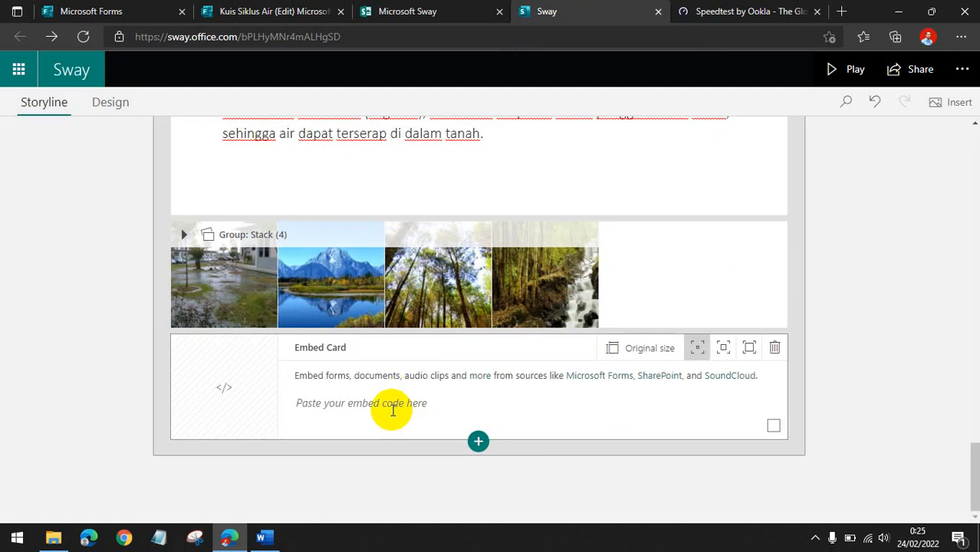
key("ctrl+v")
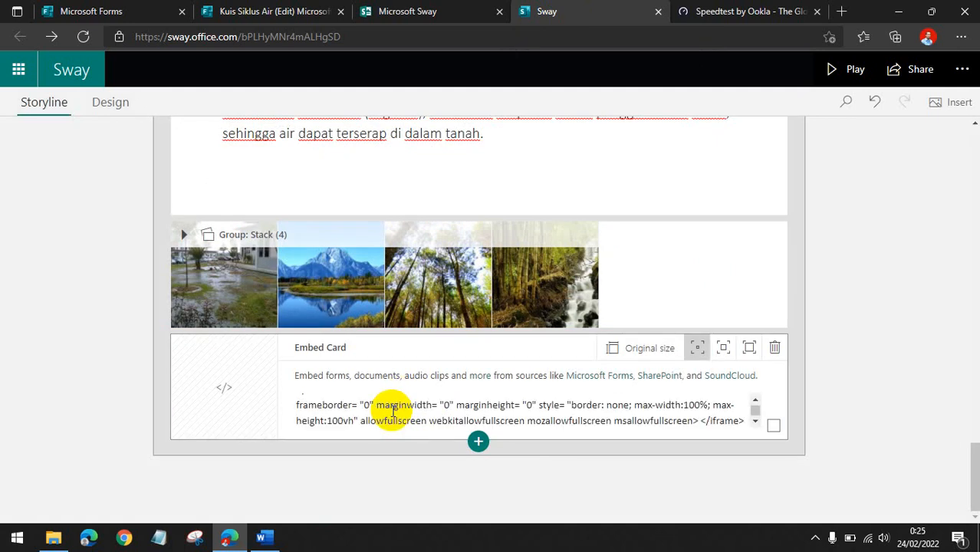
left_click(641, 356)
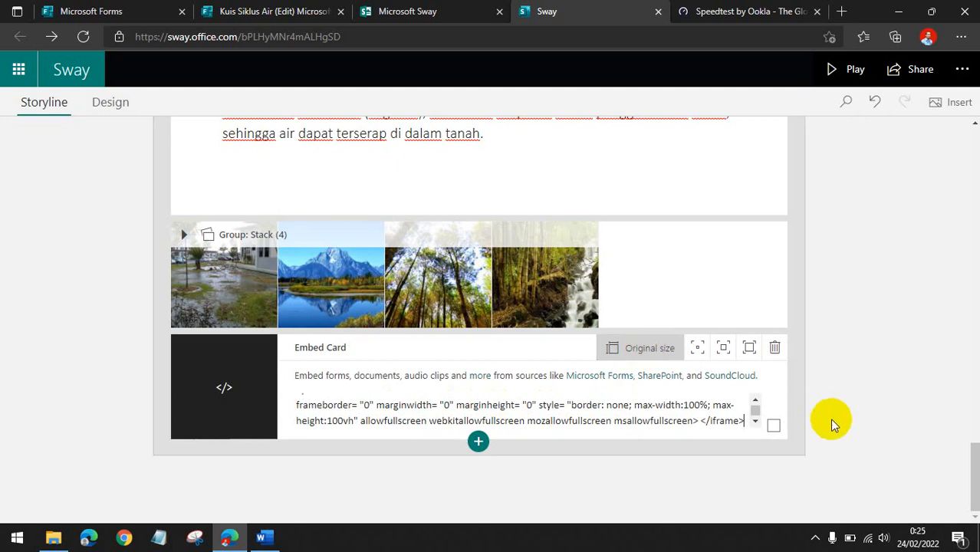
scroll(832, 419, "up", 15)
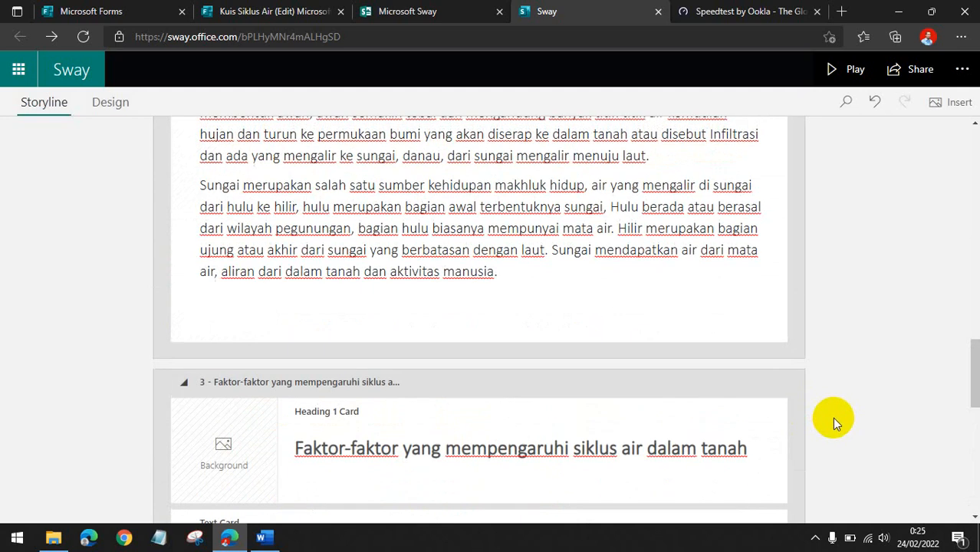
scroll(832, 417, "up", 3)
scroll(832, 417, "down", 3)
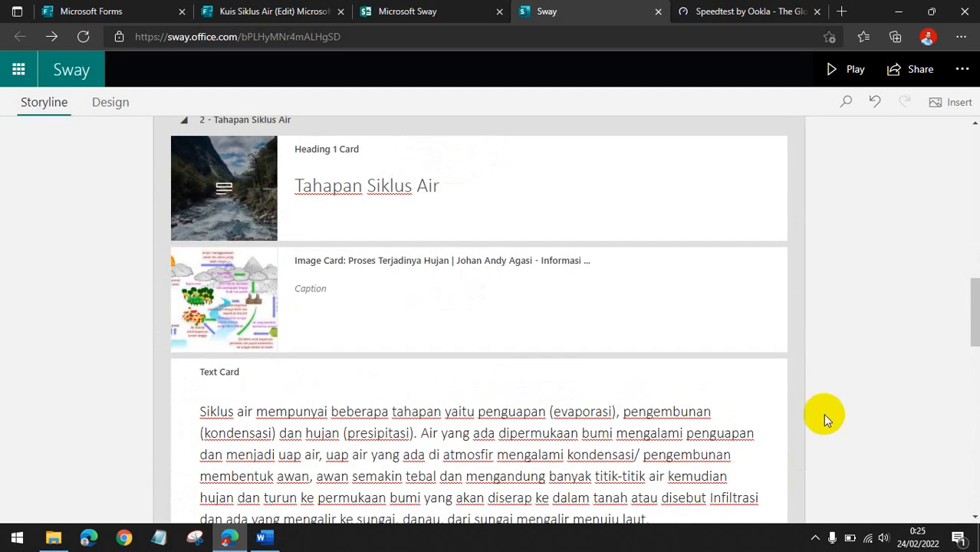
scroll(279, 371, "down", 4)
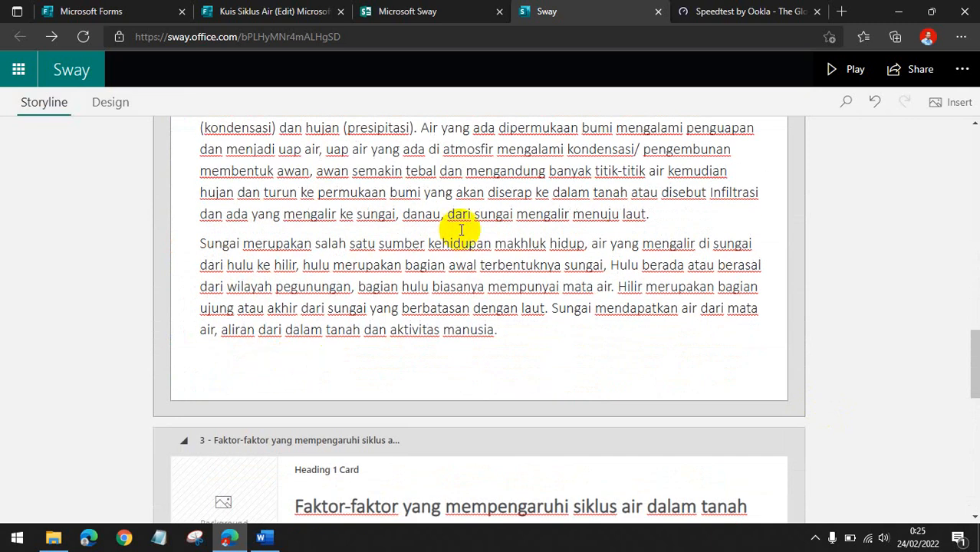
left_click(469, 215)
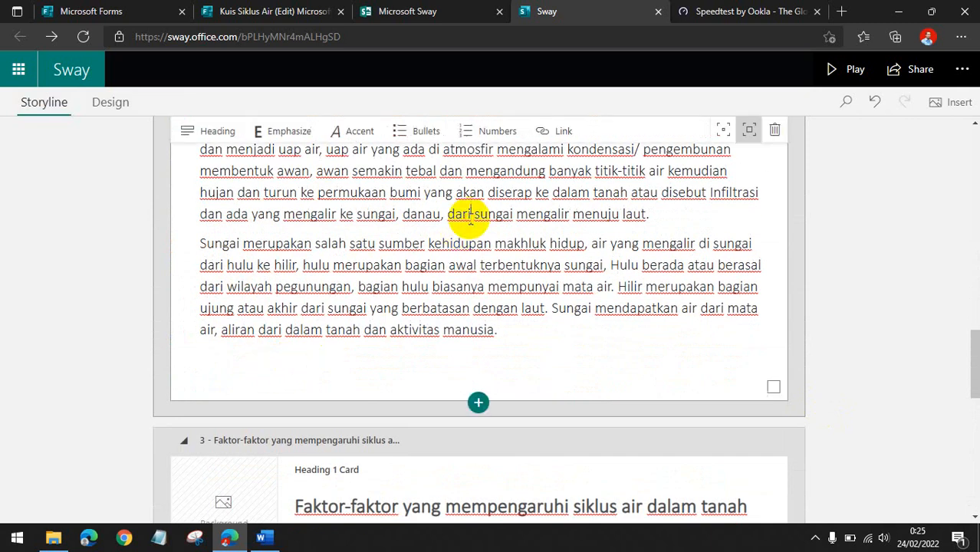
left_click(477, 404)
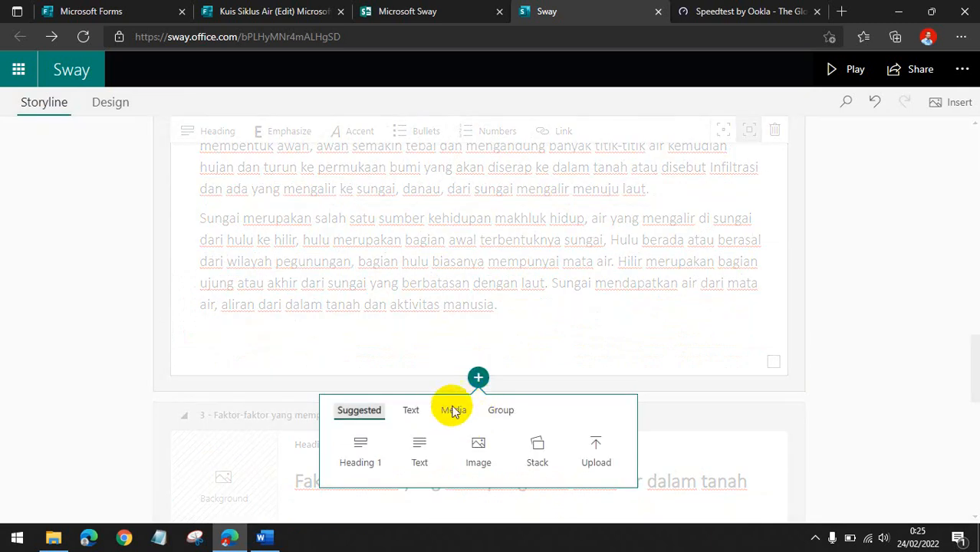
left_click(219, 348)
Add a video card below the text card about the water cycle stages.
scroll(321, 341, "up", 4)
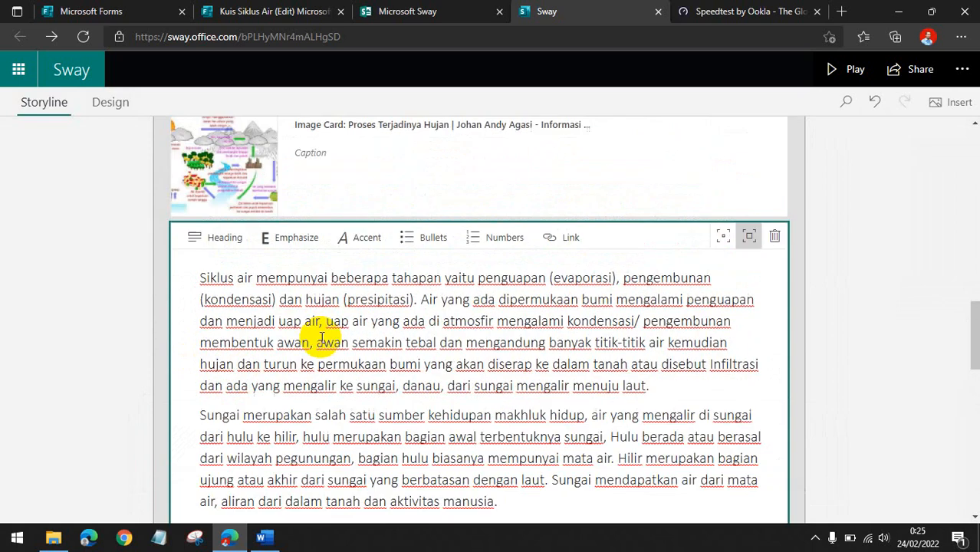
scroll(321, 338, "down", 6)
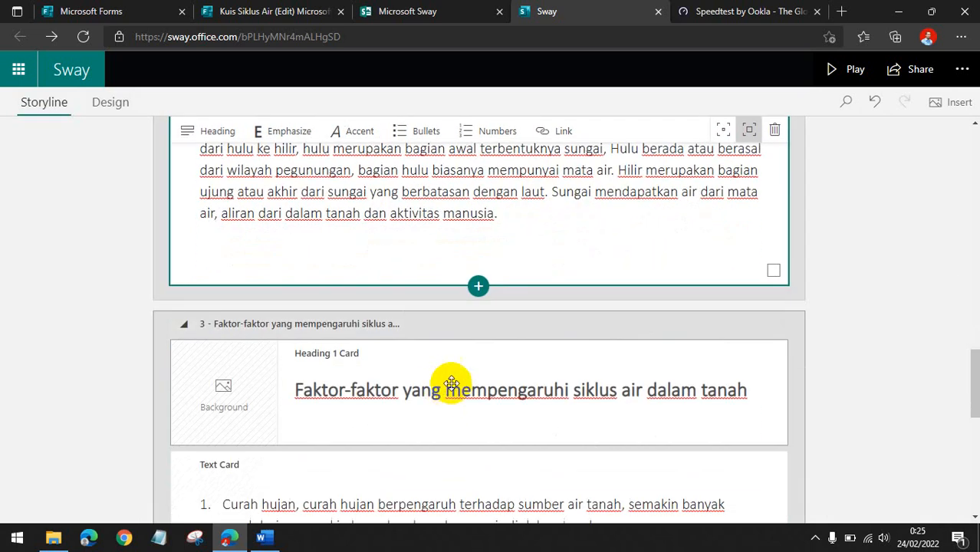
left_click(477, 288)
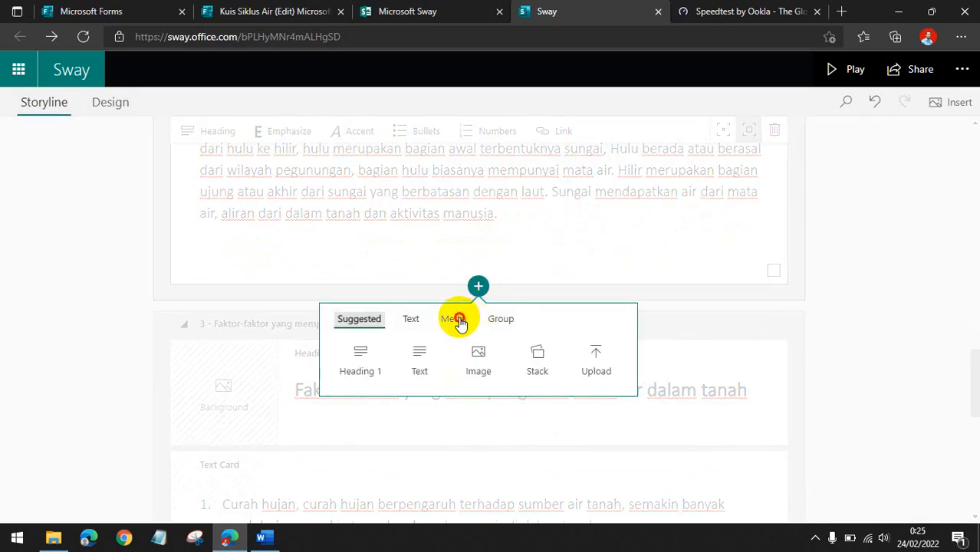
left_click(458, 320)
left_click(417, 365)
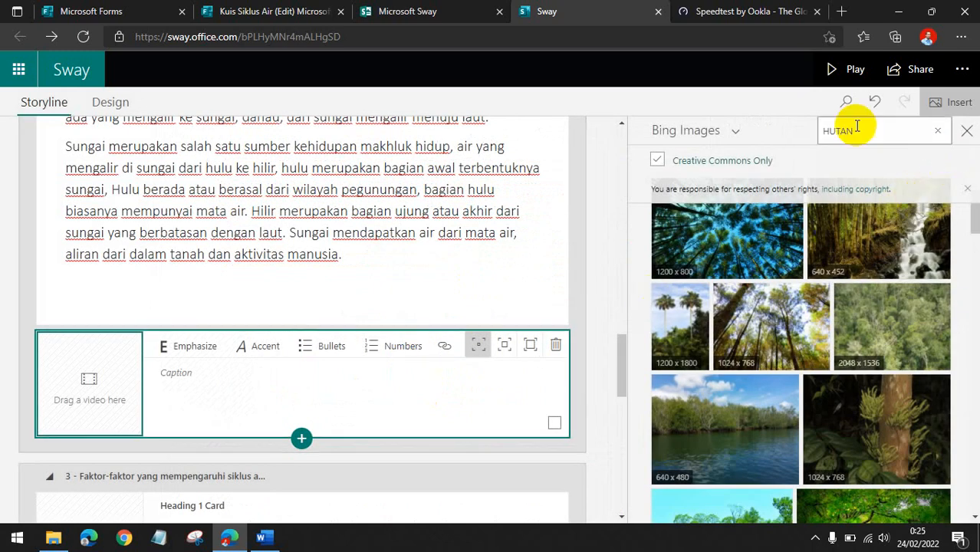
Switch the media source to YouTube and search for siklus air.
left_click(735, 131)
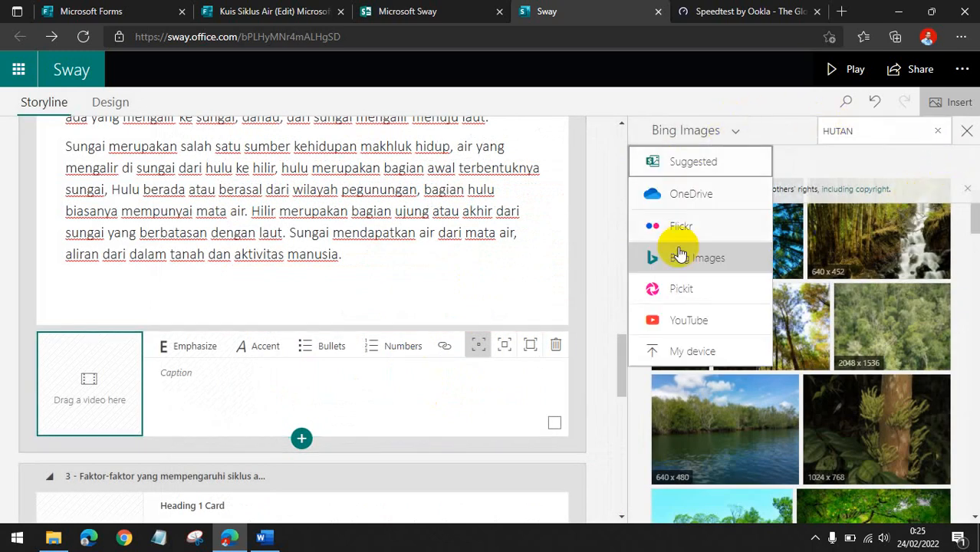
left_click(697, 323)
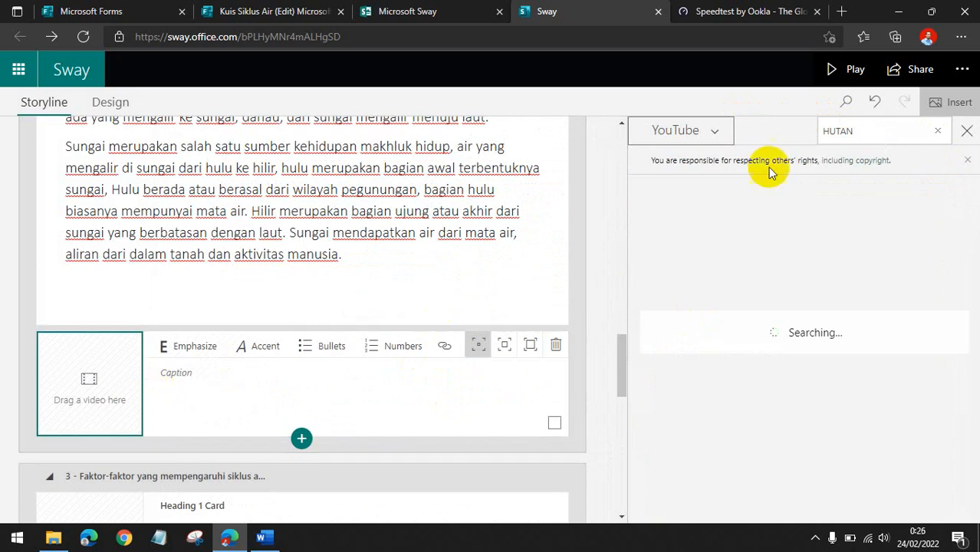
left_click(710, 130)
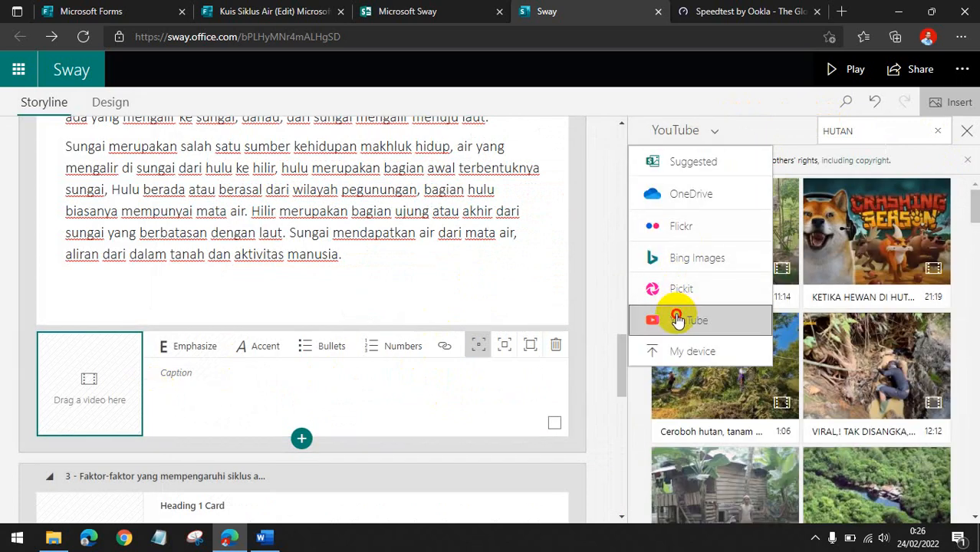
left_click(678, 316)
left_click(936, 132)
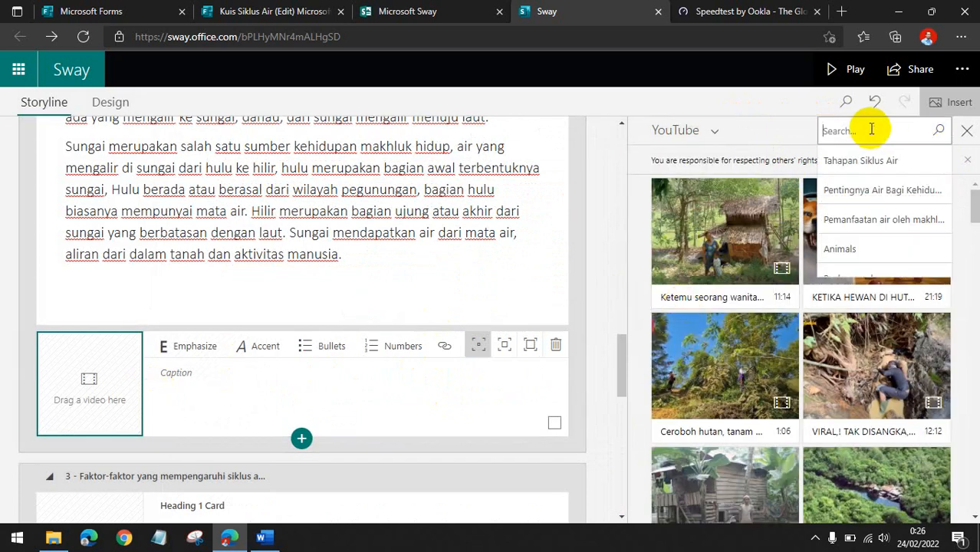
type("s")
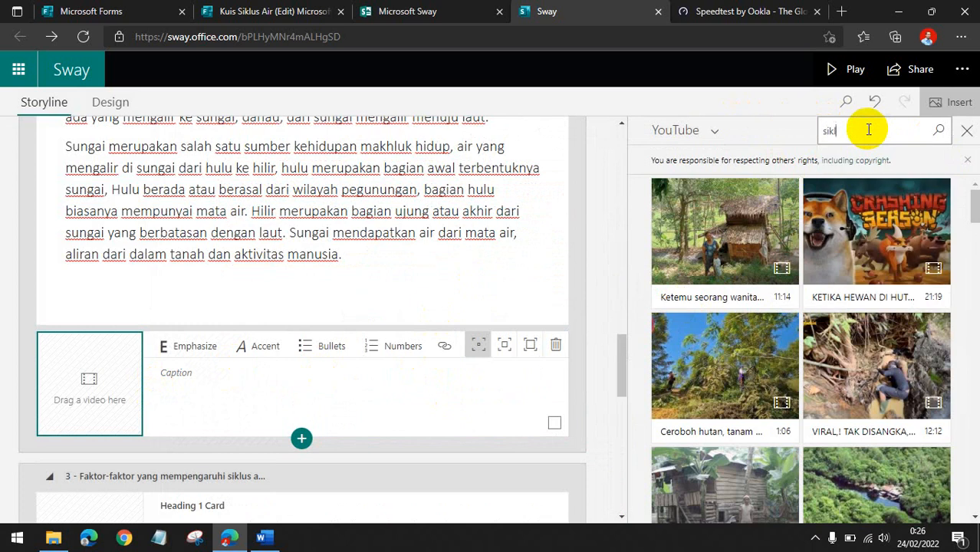
type("iklus air")
key("Return")
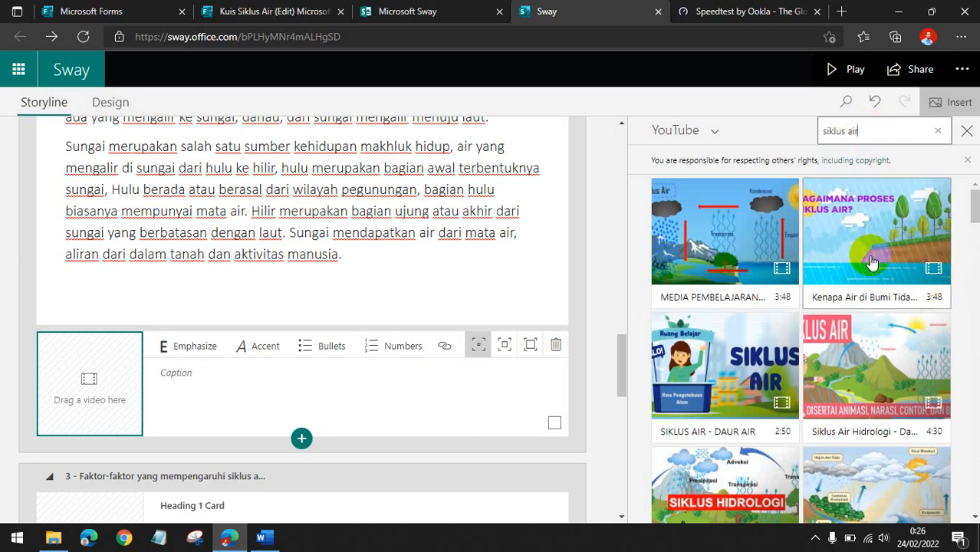
Insert the SIKLUS AIR - DAUR AIR video into the video card and change its emphasis size.
left_click(729, 367)
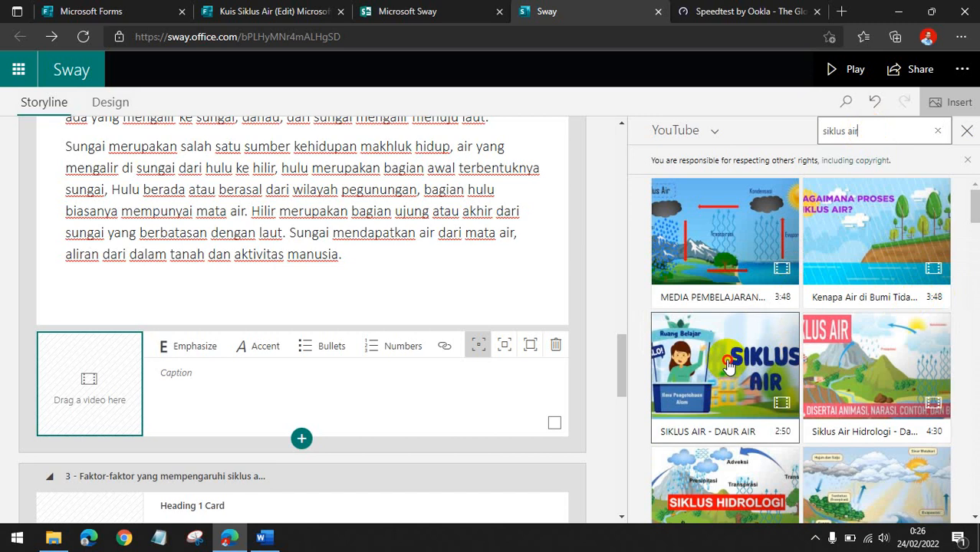
left_click(901, 131)
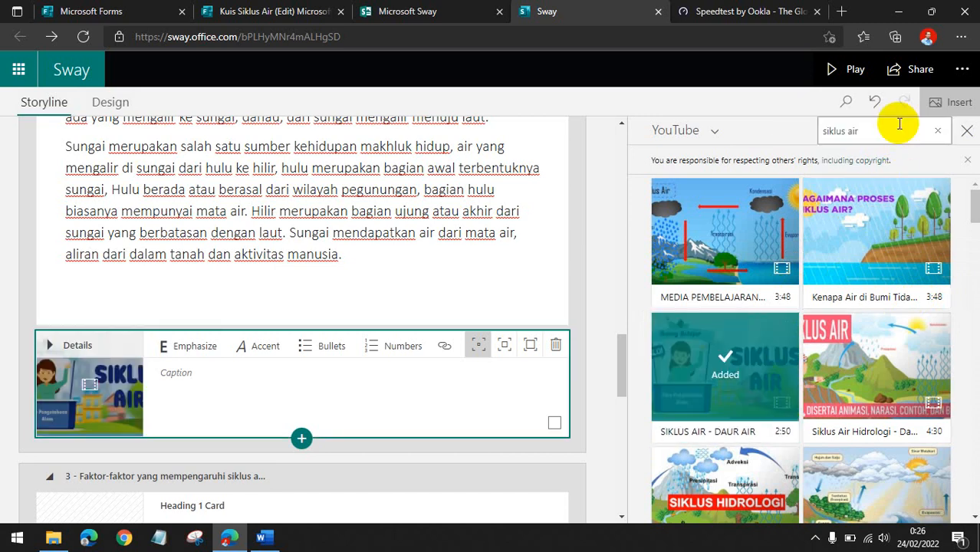
left_click(505, 346)
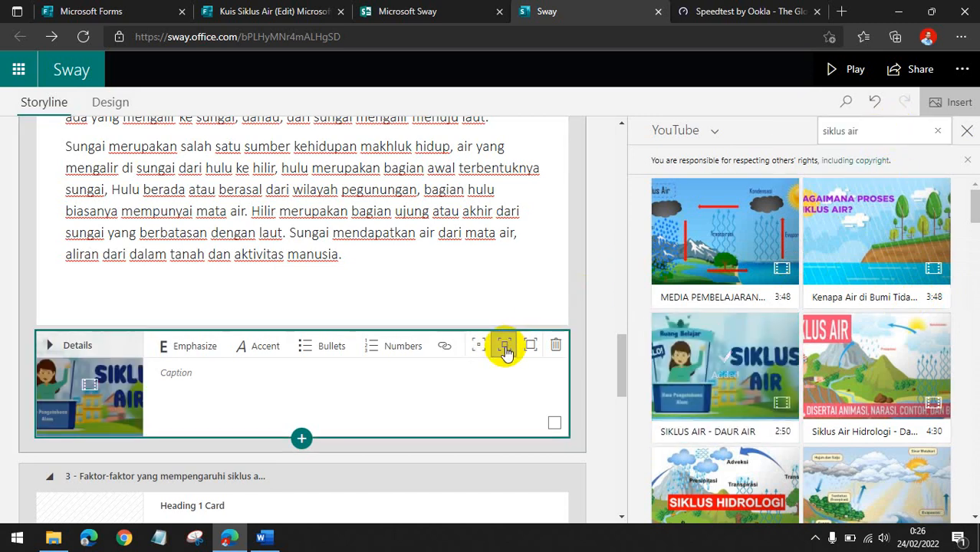
left_click(4, 297)
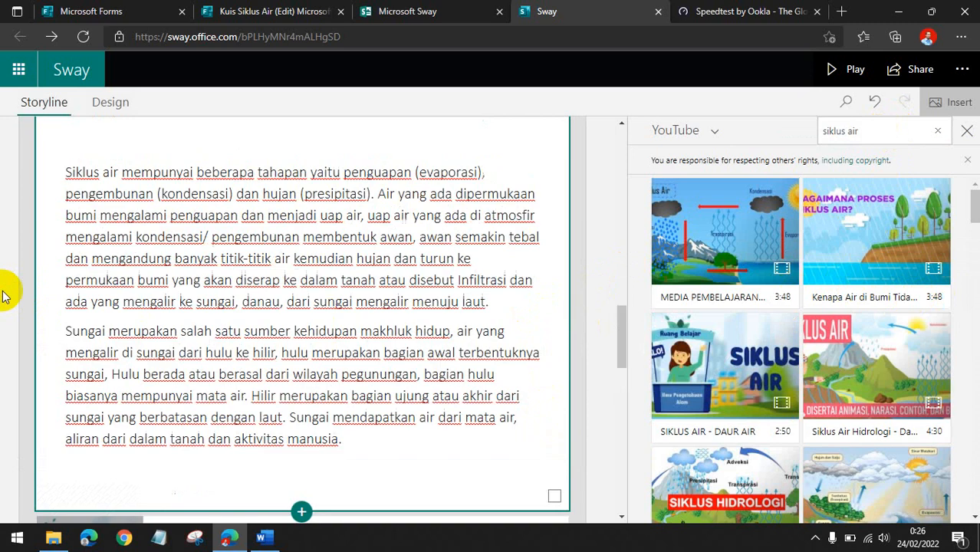
Play the Sway and test the embedded video in the preview.
left_click(842, 70)
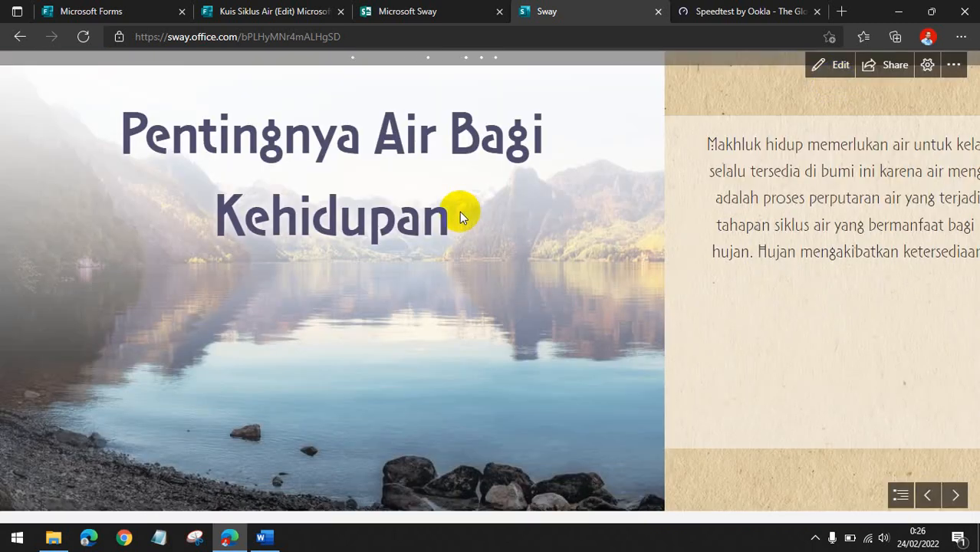
scroll(459, 212, "down", 5)
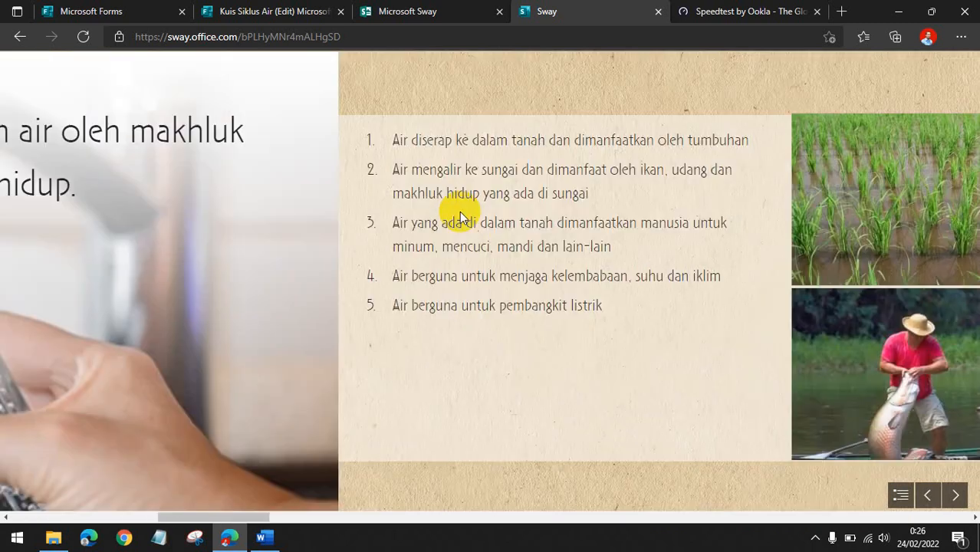
scroll(460, 212, "down", 10)
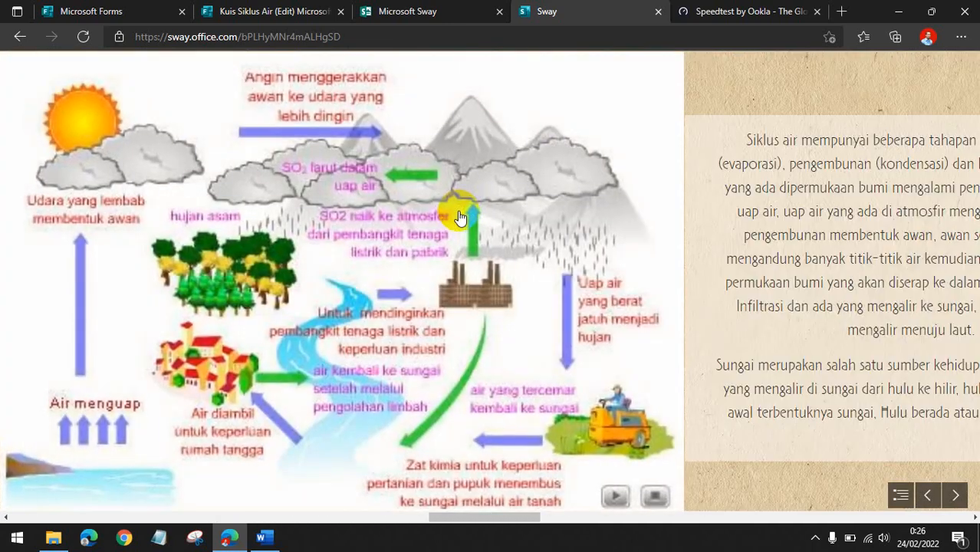
scroll(458, 217, "down", 10)
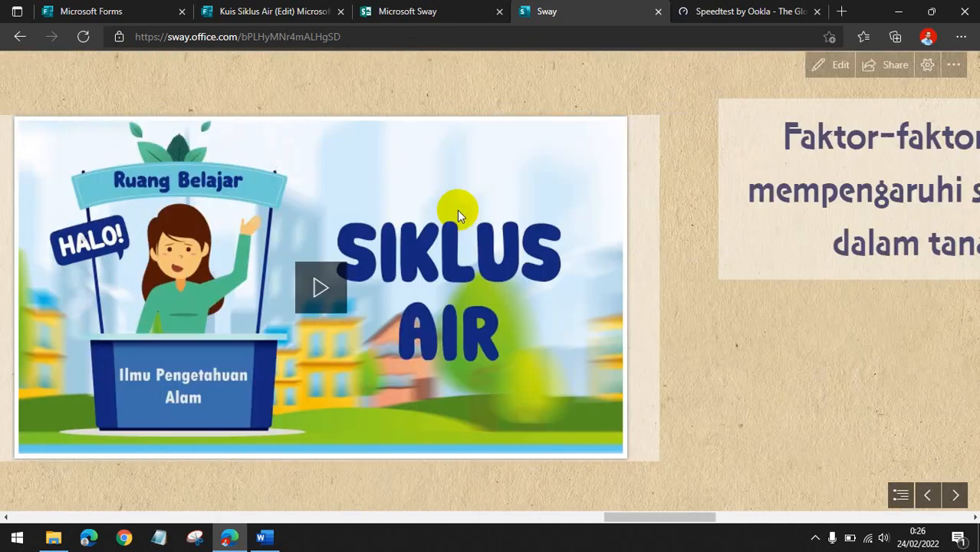
scroll(458, 214, "up", 1)
left_click(388, 289)
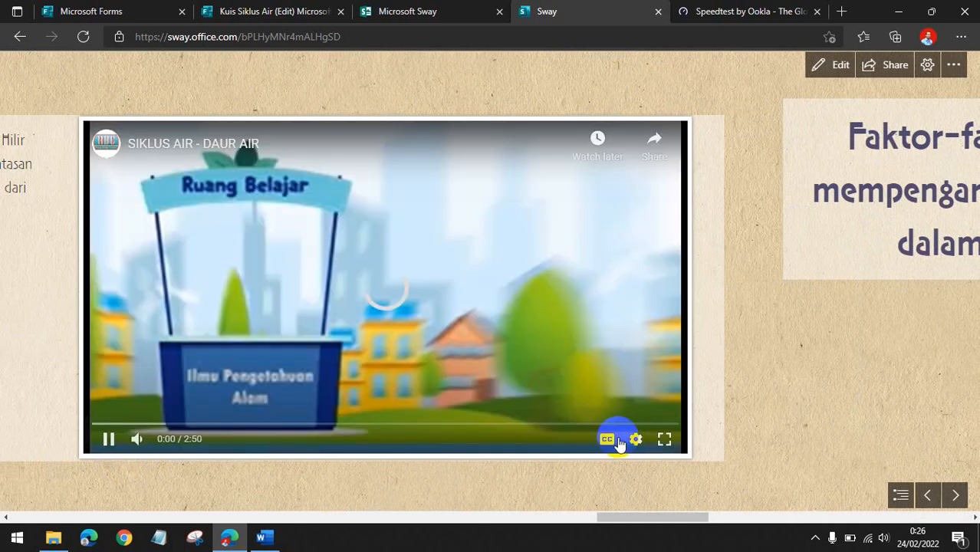
left_click(110, 439)
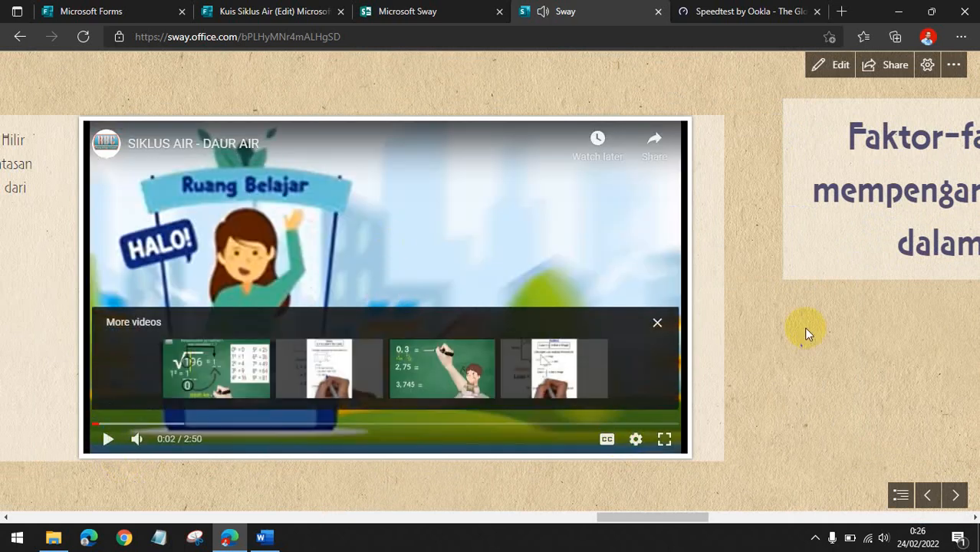
Browse the image stack and scroll through the embedded quiz form in the preview.
scroll(805, 327, "down", 5)
scroll(805, 326, "down", 8)
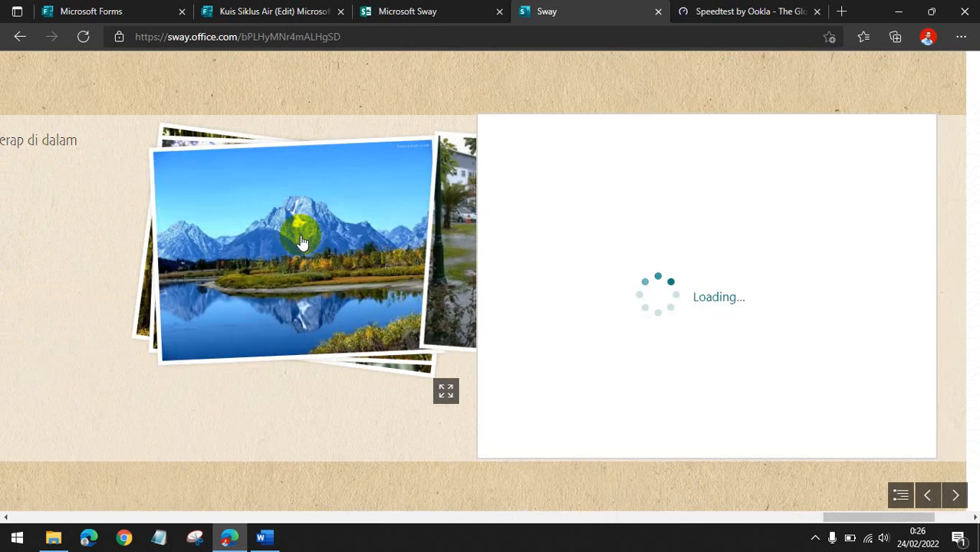
left_click(289, 239)
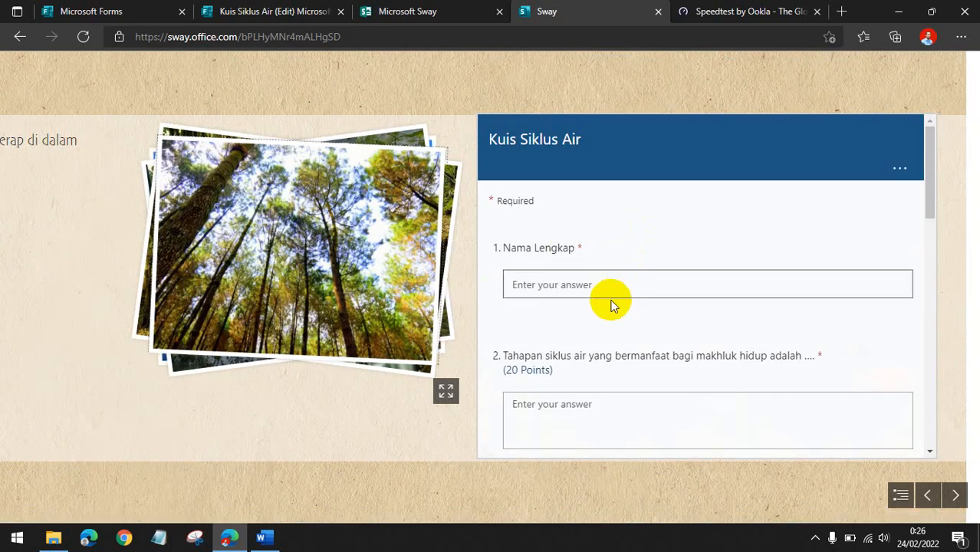
scroll(648, 314, "down", 10)
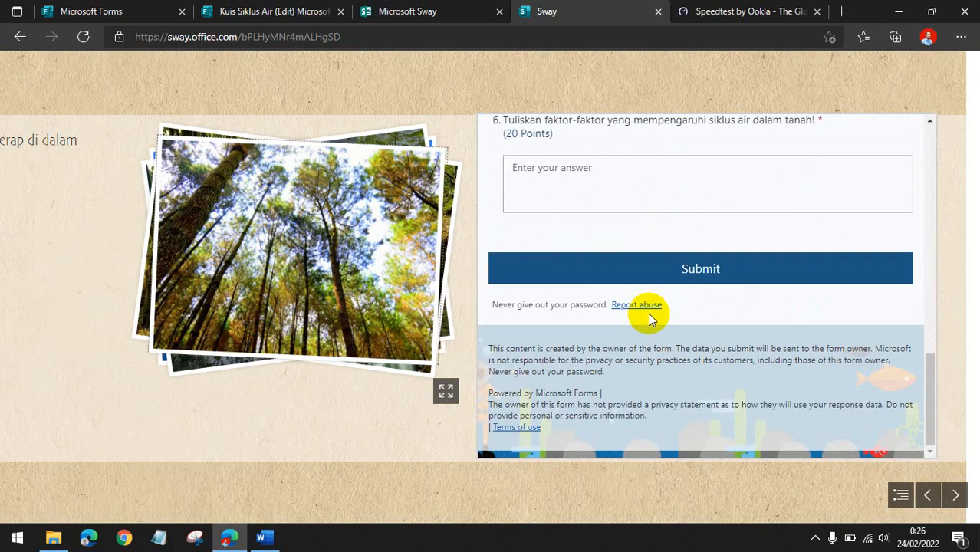
scroll(693, 332, "up", 10)
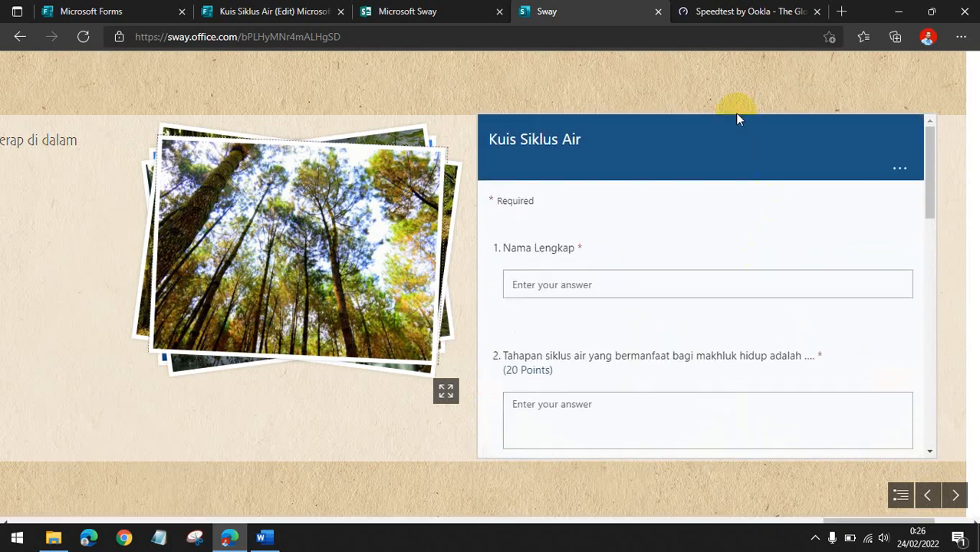
scroll(734, 112, "up", 5)
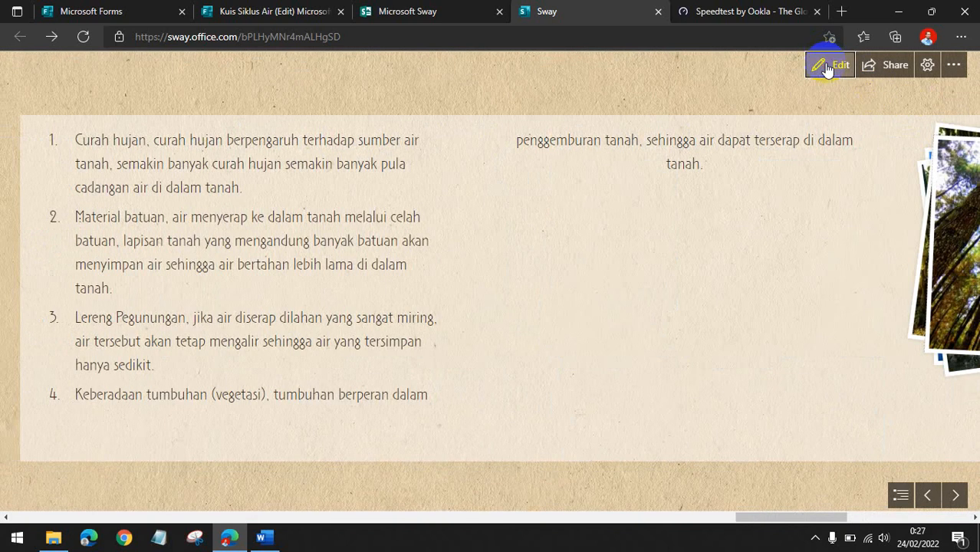
Return to editing and change the Sway's layout to Vertical in the Design styles.
left_click(826, 69)
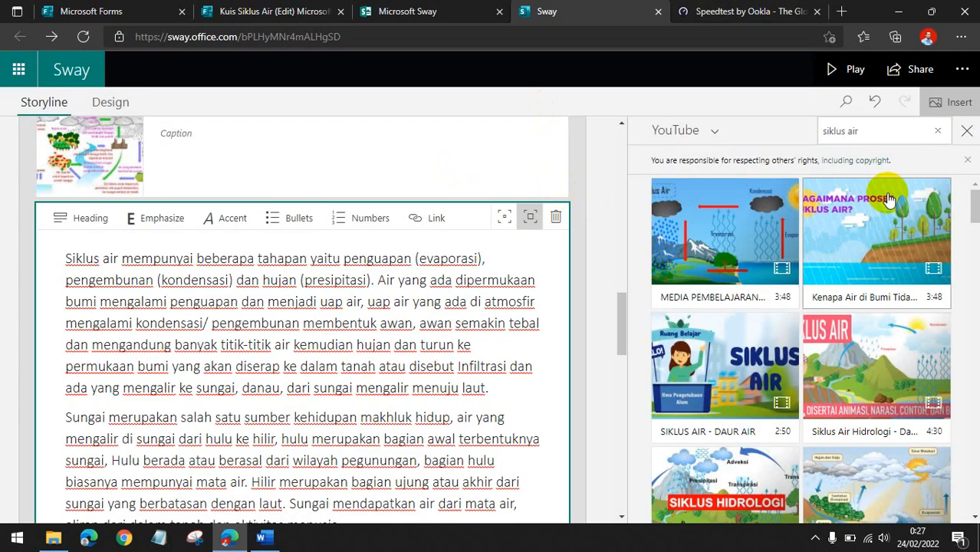
left_click(967, 131)
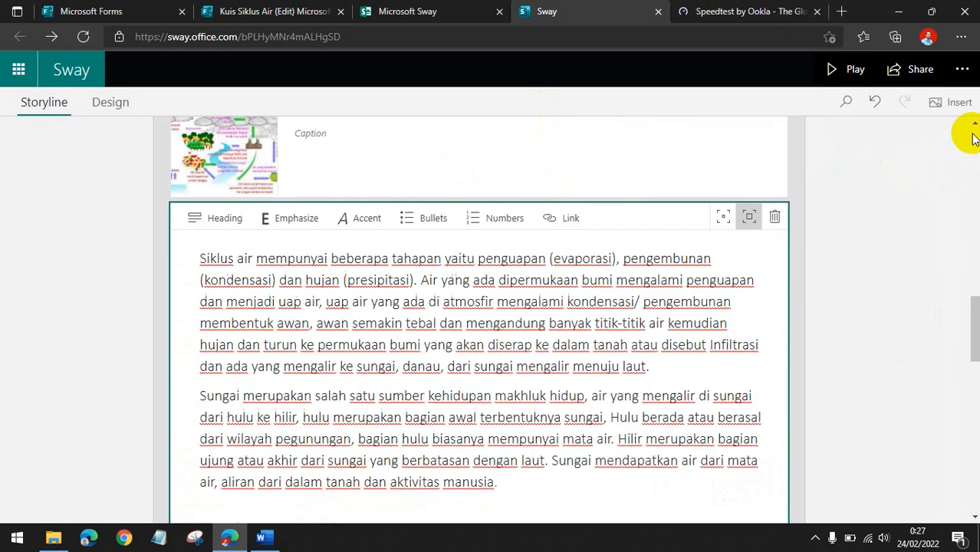
left_click(78, 181)
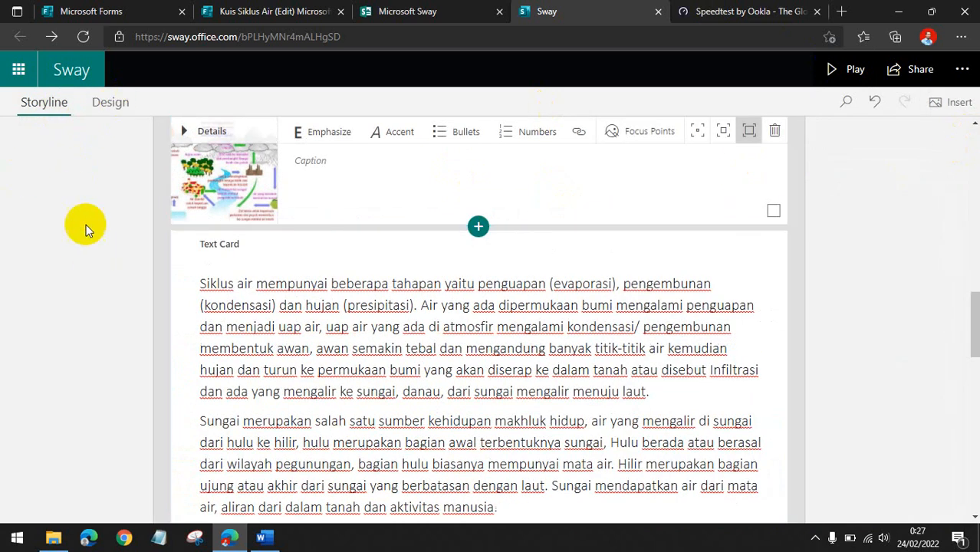
left_click(109, 105)
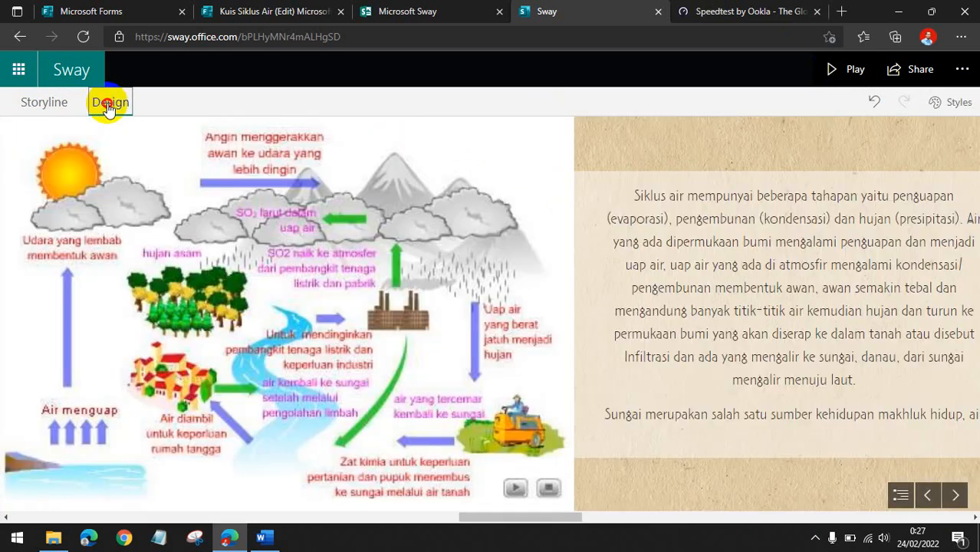
scroll(639, 310, "up", 5)
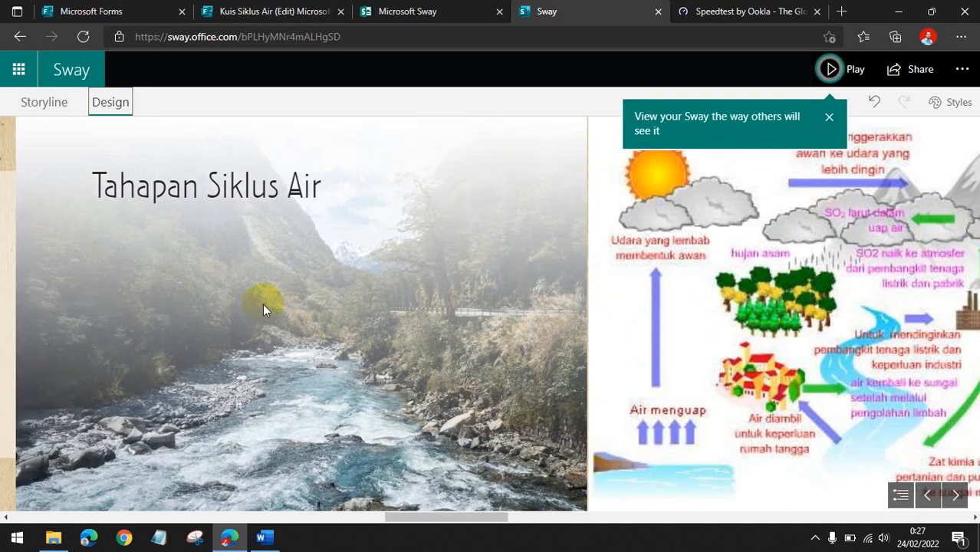
scroll(135, 164, "up", 2)
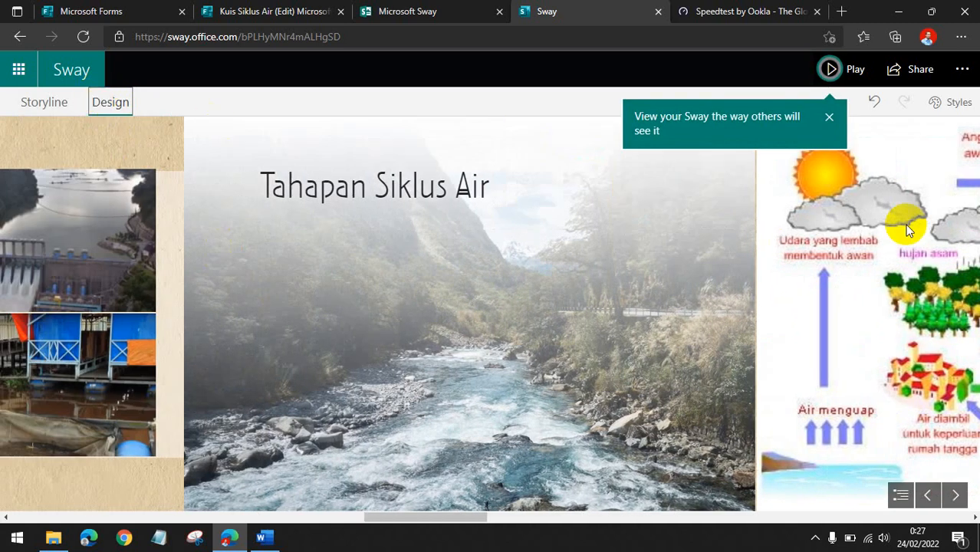
left_click(946, 113)
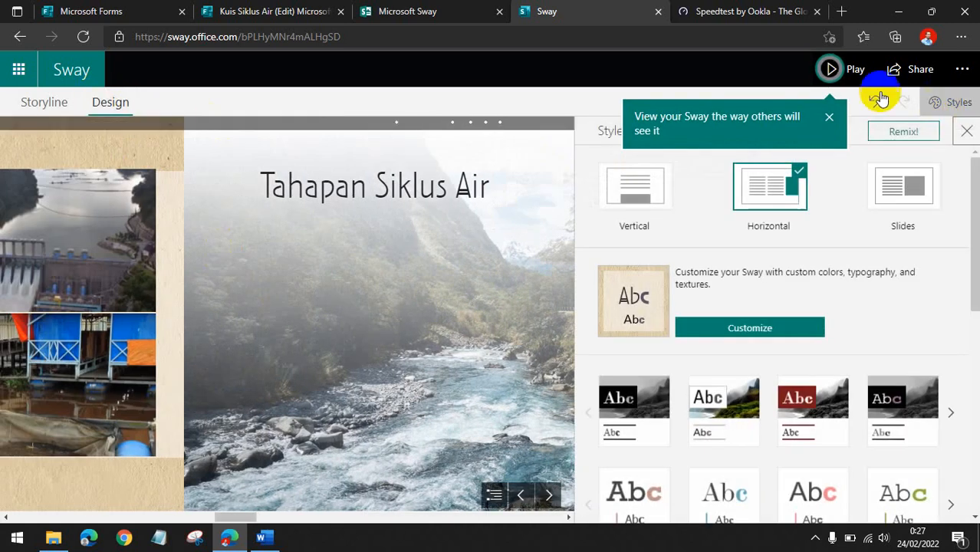
left_click(832, 117)
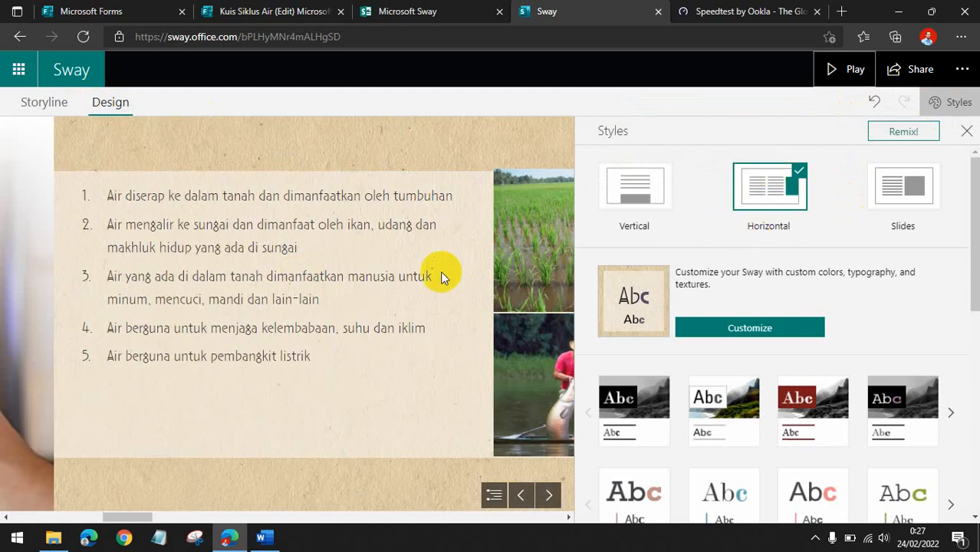
scroll(441, 276, "up", 5)
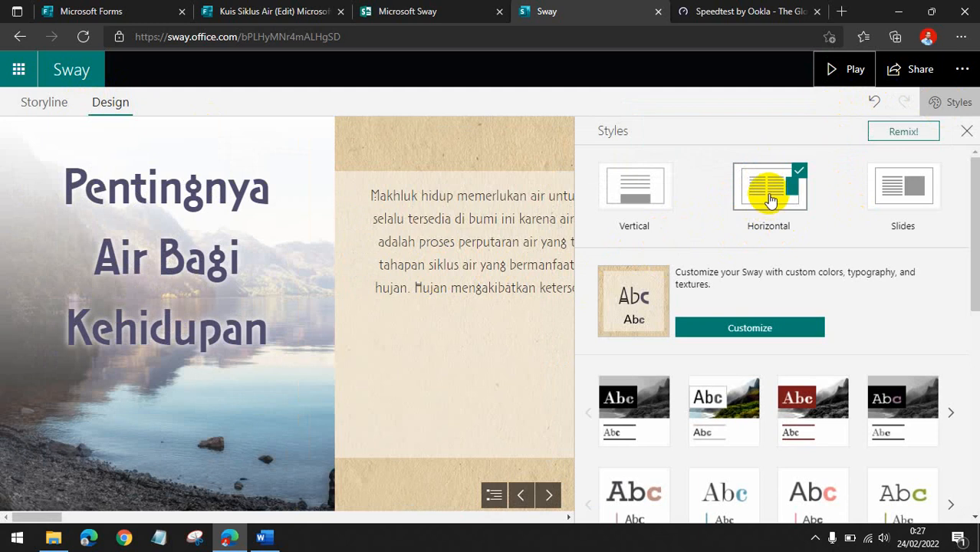
left_click(640, 188)
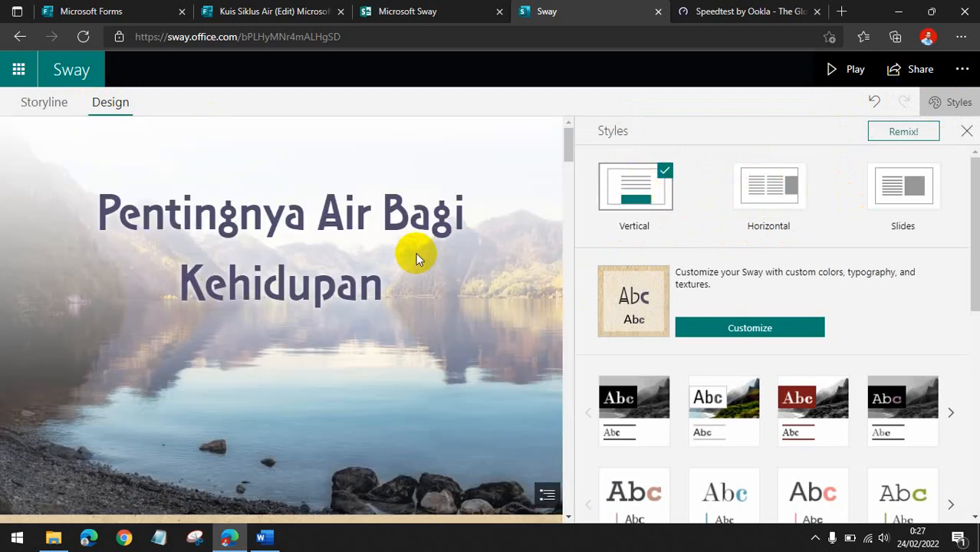
Apply the hexagon-patterned theme from the Design styles gallery.
left_click(728, 328)
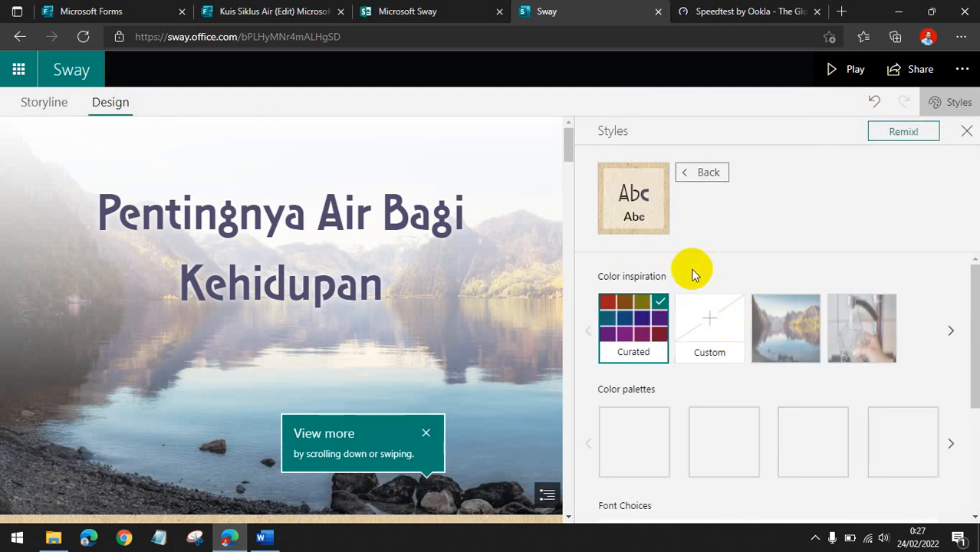
left_click(704, 175)
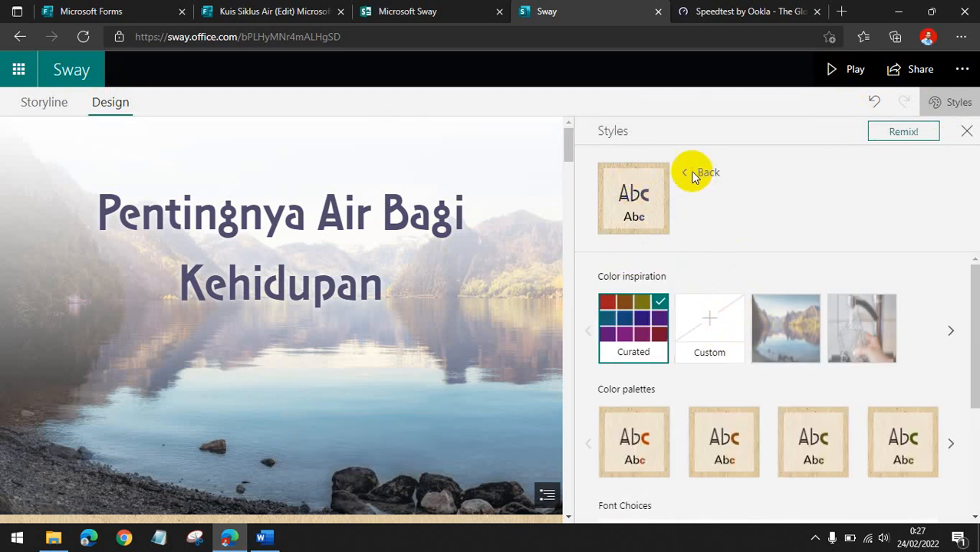
scroll(770, 376, "down", 7)
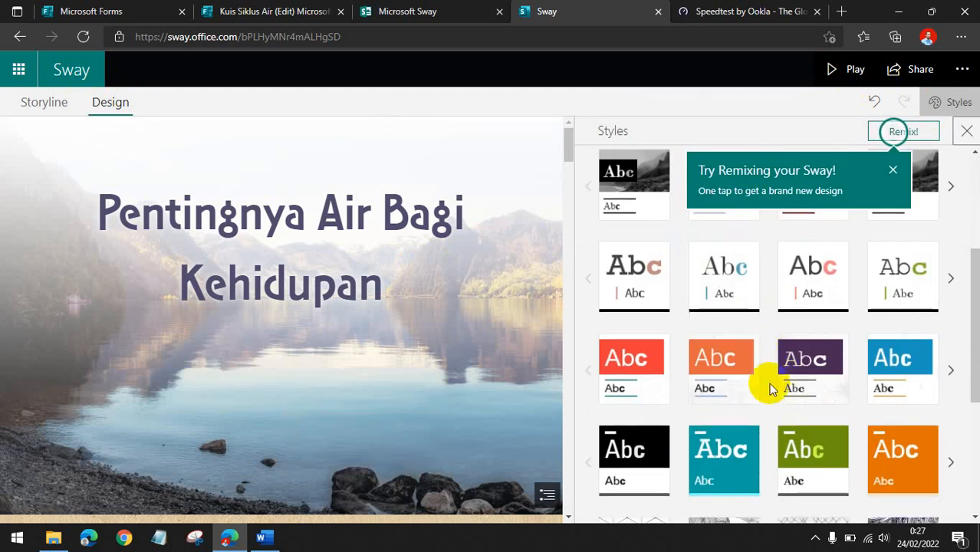
left_click(634, 326)
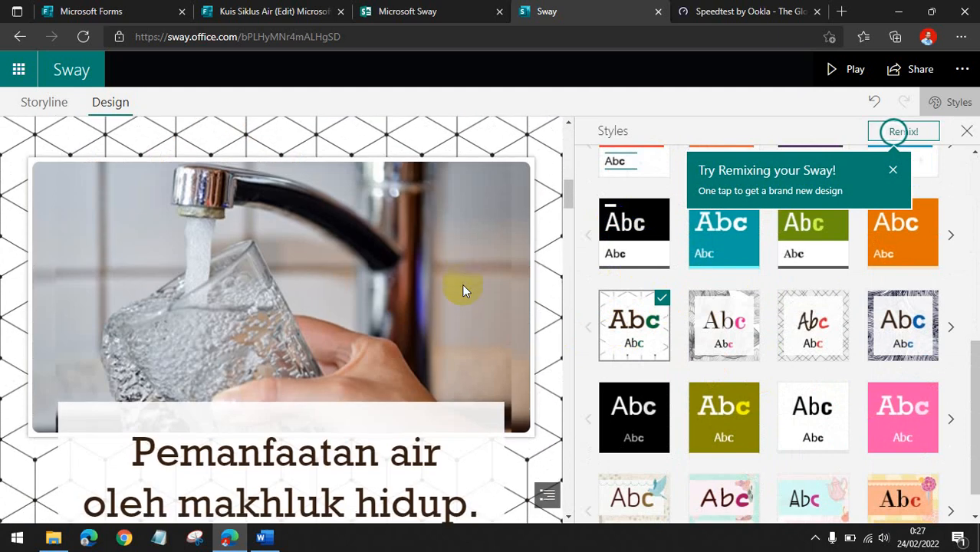
Return to the Storyline and look over the title, text and image cards.
scroll(462, 284, "up", 2)
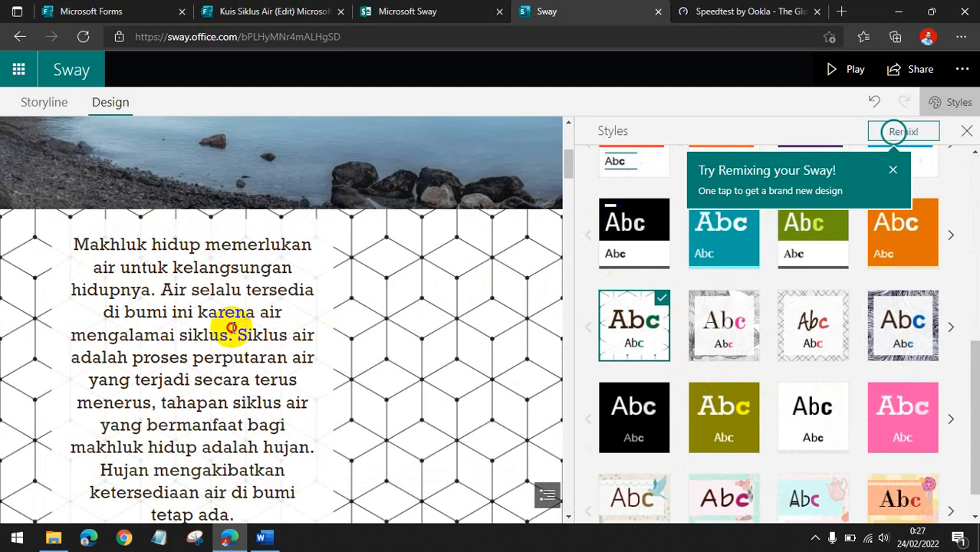
left_click(232, 326)
left_click(46, 102)
left_click(299, 253)
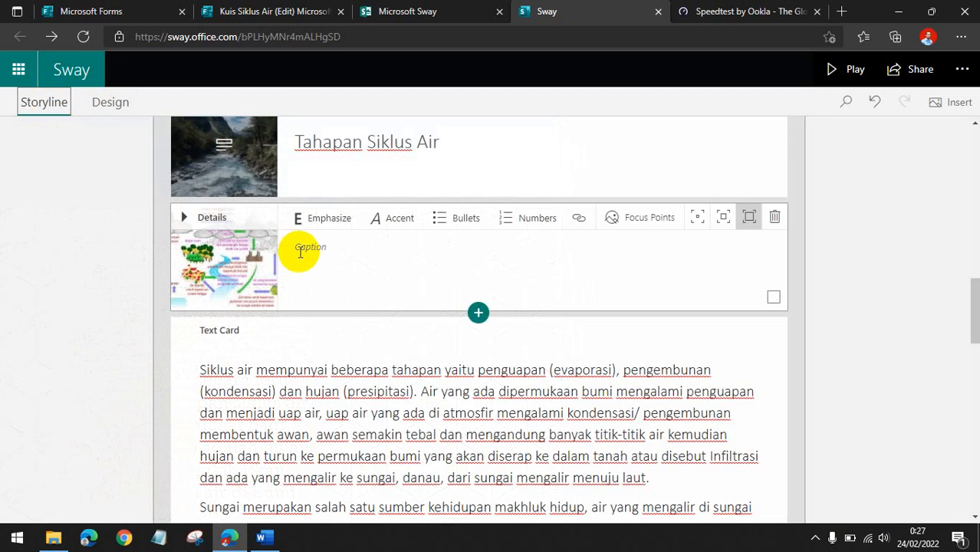
scroll(306, 283, "up", 10)
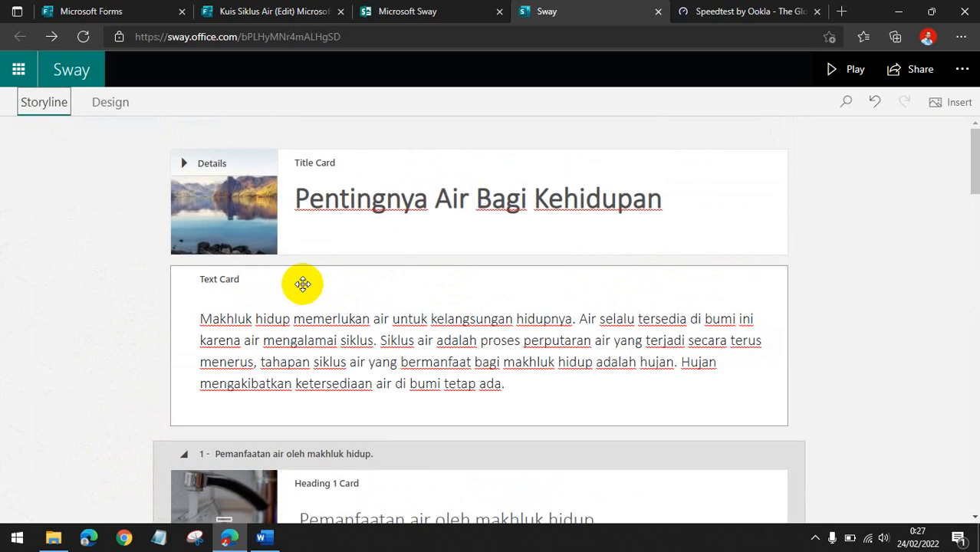
left_click(317, 231)
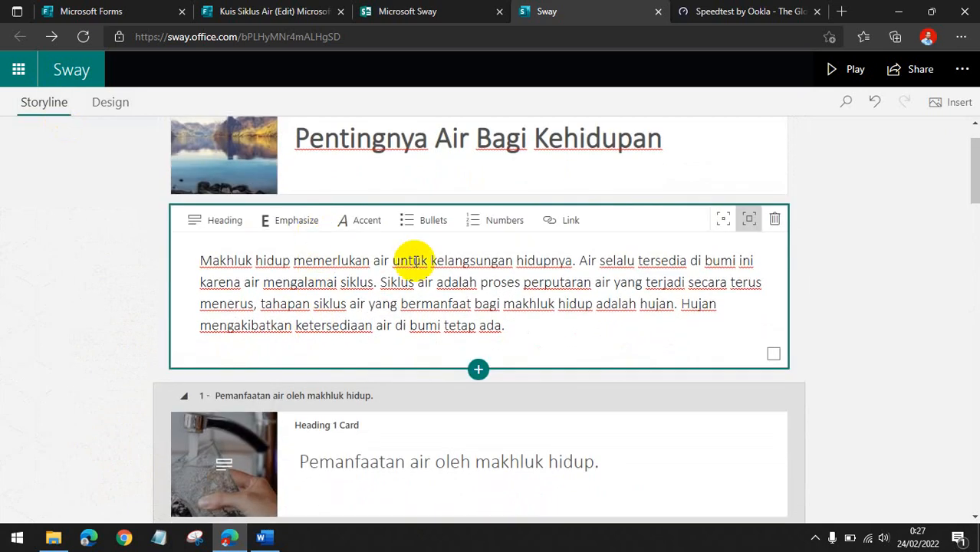
scroll(306, 265, "down", 3)
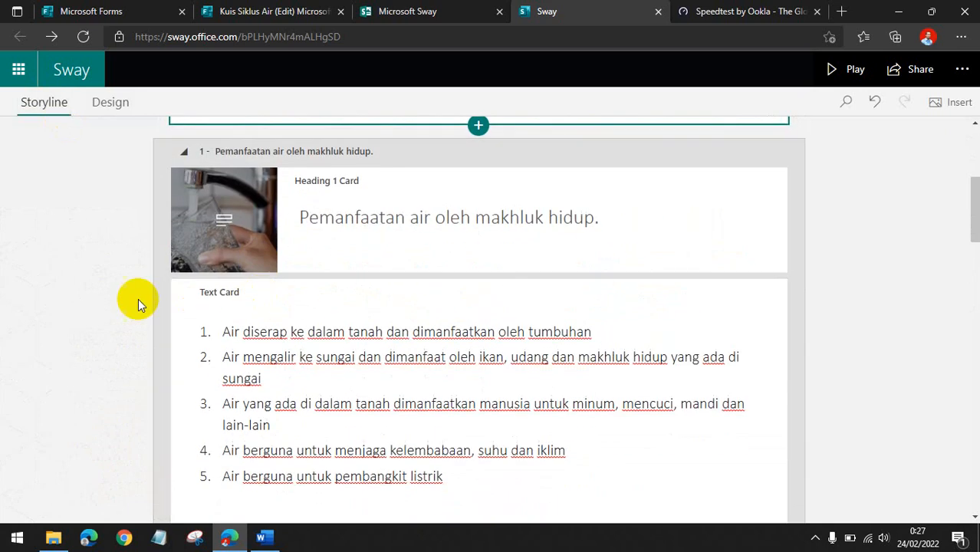
scroll(131, 297, "up", 4)
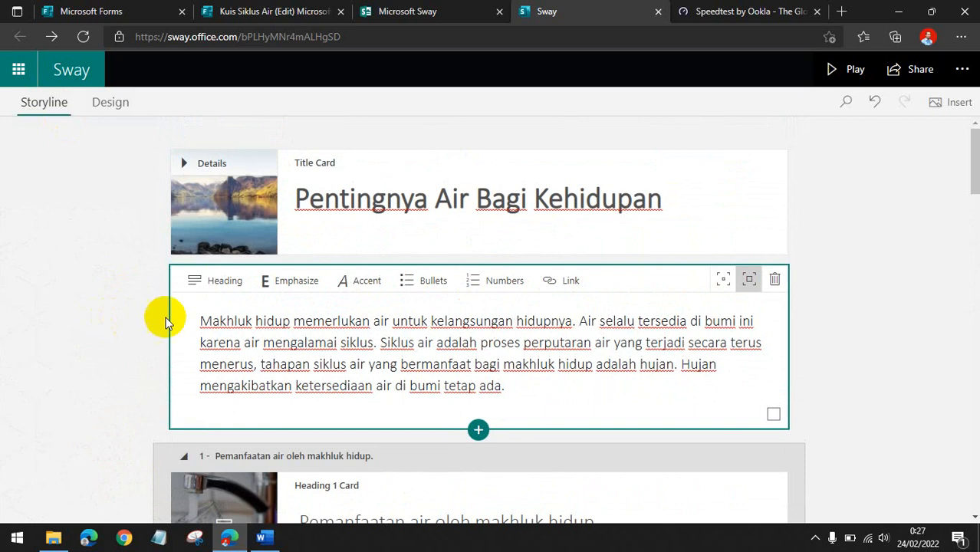
left_click(86, 312)
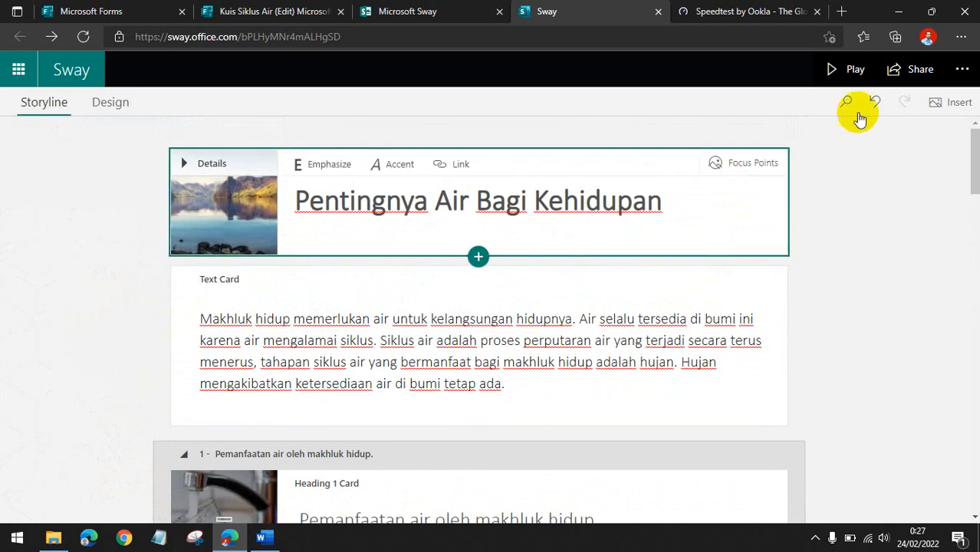
Play the Sway and scroll through the restyled sections before returning to editing.
left_click(843, 70)
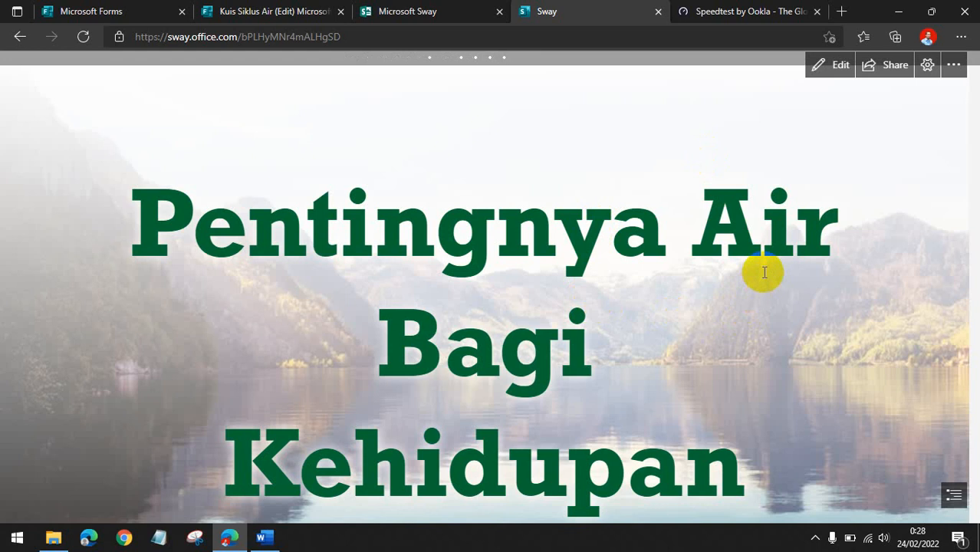
scroll(765, 272, "down", 5)
scroll(765, 277, "down", 3)
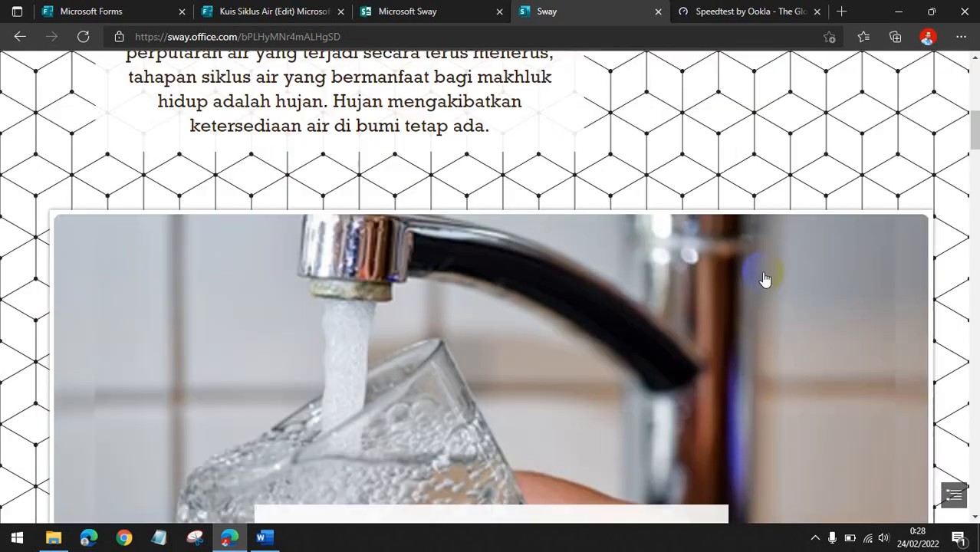
scroll(765, 277, "down", 10)
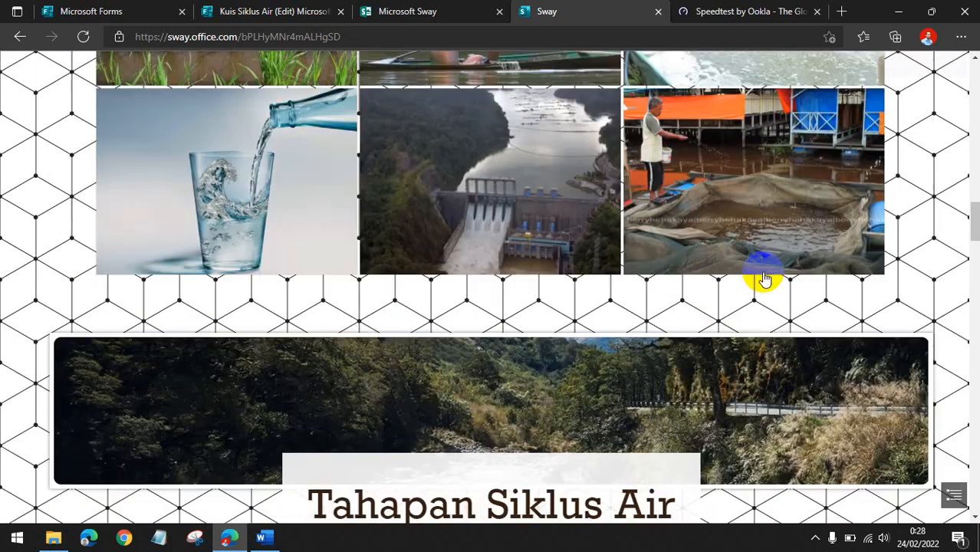
scroll(765, 278, "up", 8)
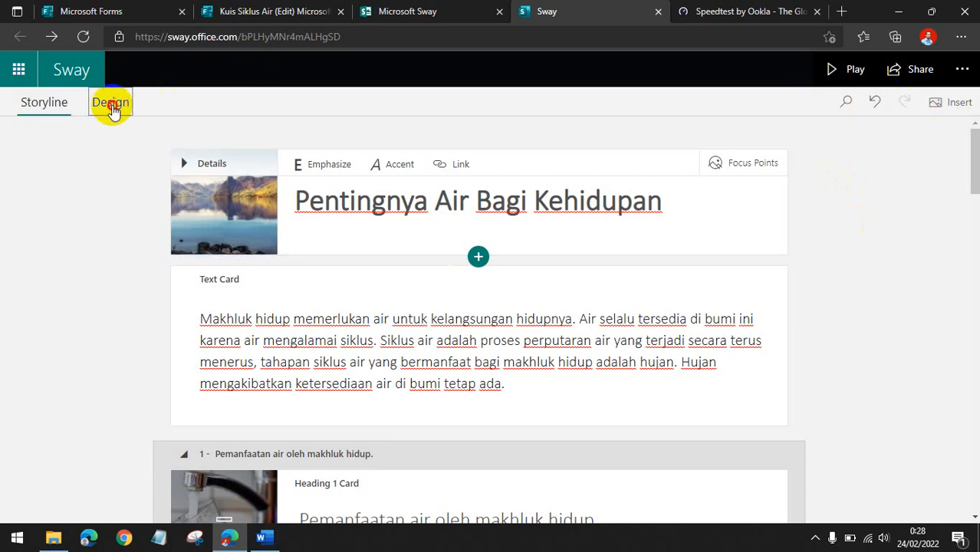
Open the Design styles and change the Sway's layout to Horizontal.
left_click(112, 107)
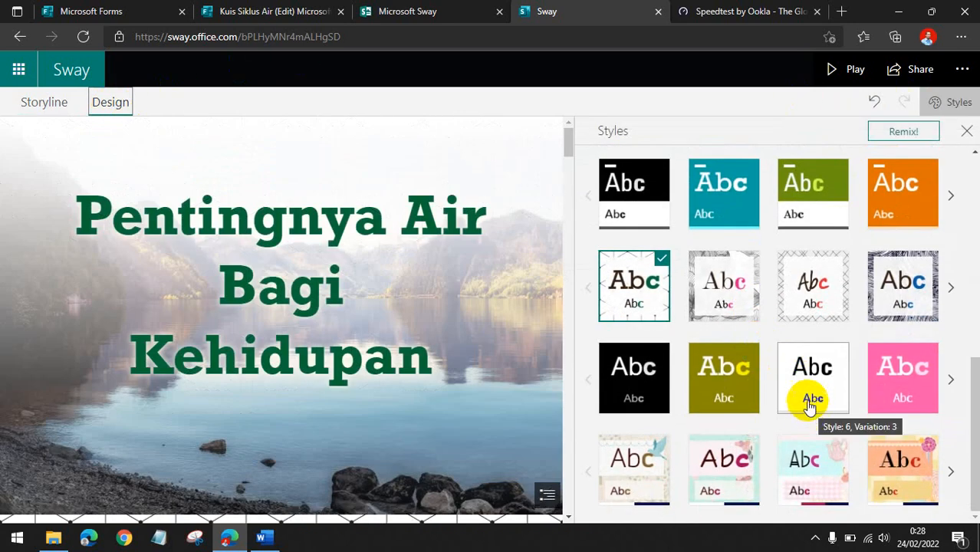
scroll(844, 276, "up", 8)
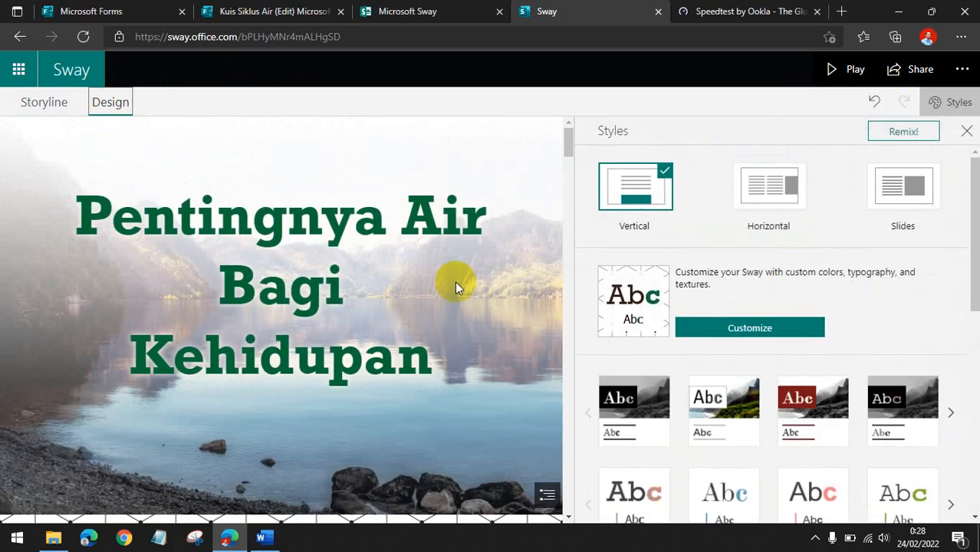
scroll(437, 281, "down", 8)
scroll(303, 299, "up", 3)
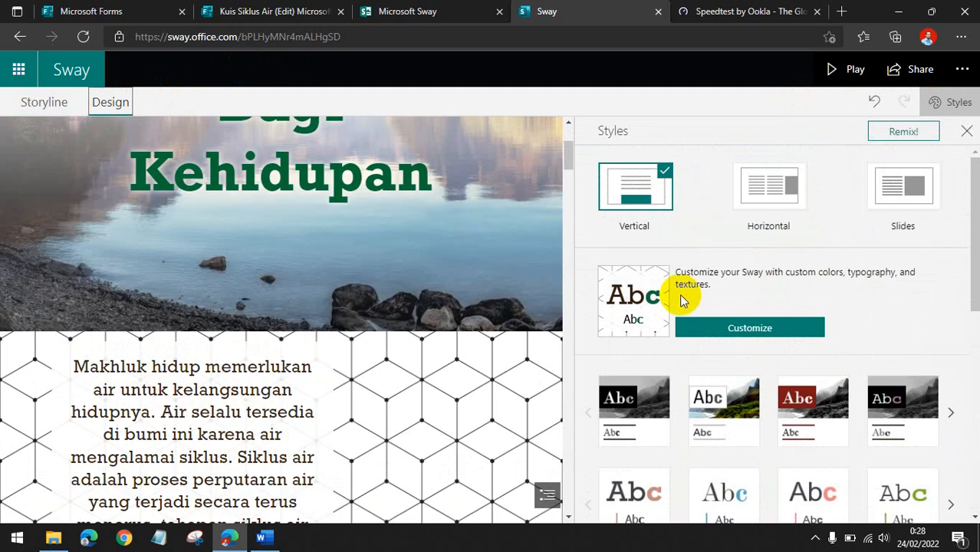
left_click(894, 136)
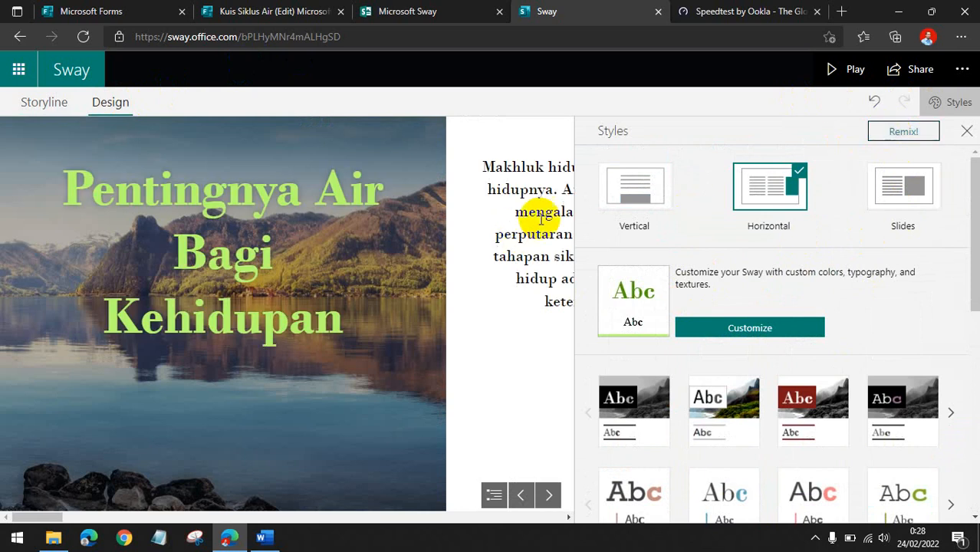
Scroll through the horizontal preview and dismiss the undo tip.
scroll(433, 273, "down", 5)
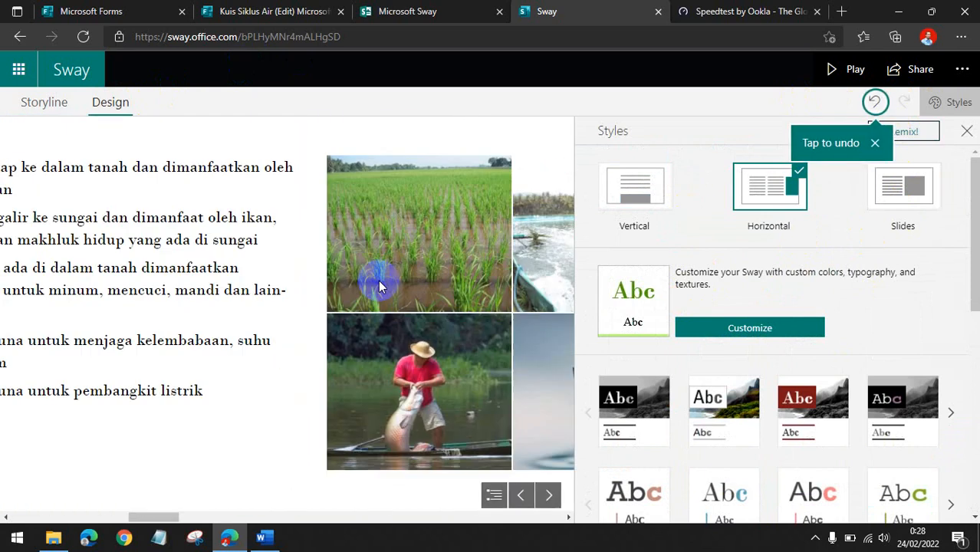
scroll(379, 285, "down", 10)
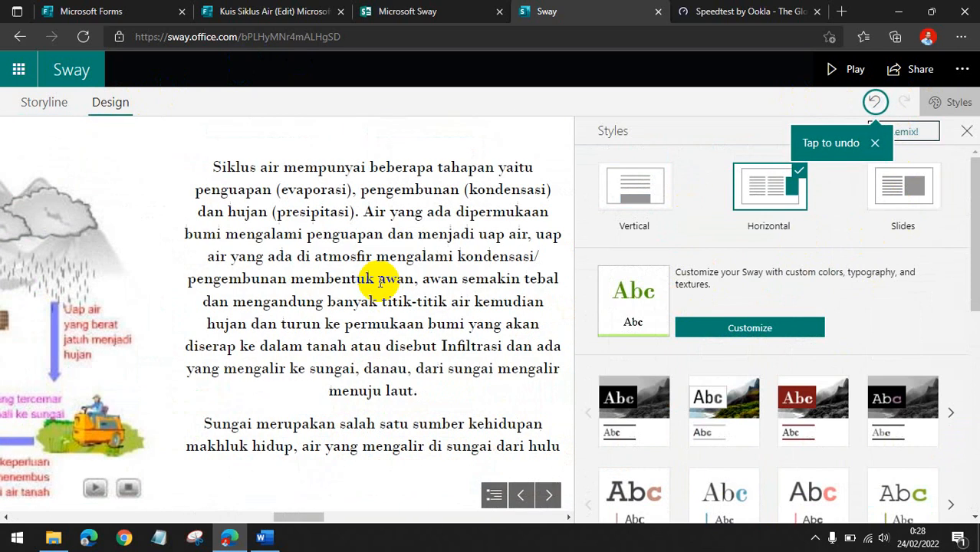
scroll(378, 282, "down", 10)
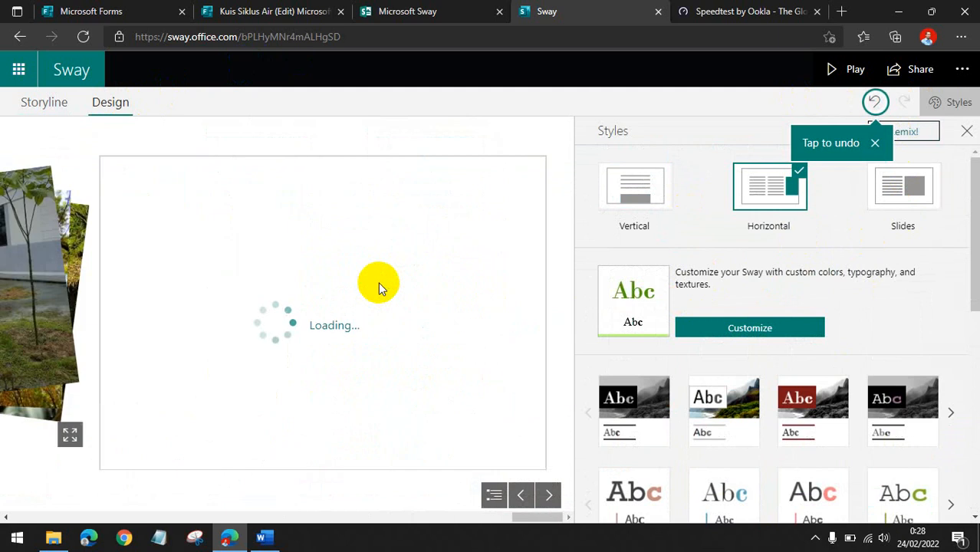
scroll(389, 283, "down", 2)
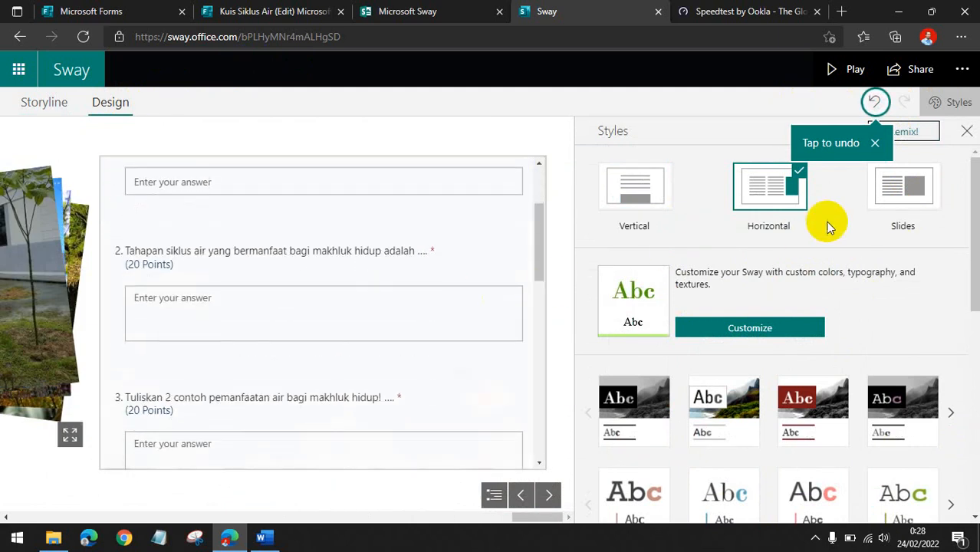
left_click(874, 145)
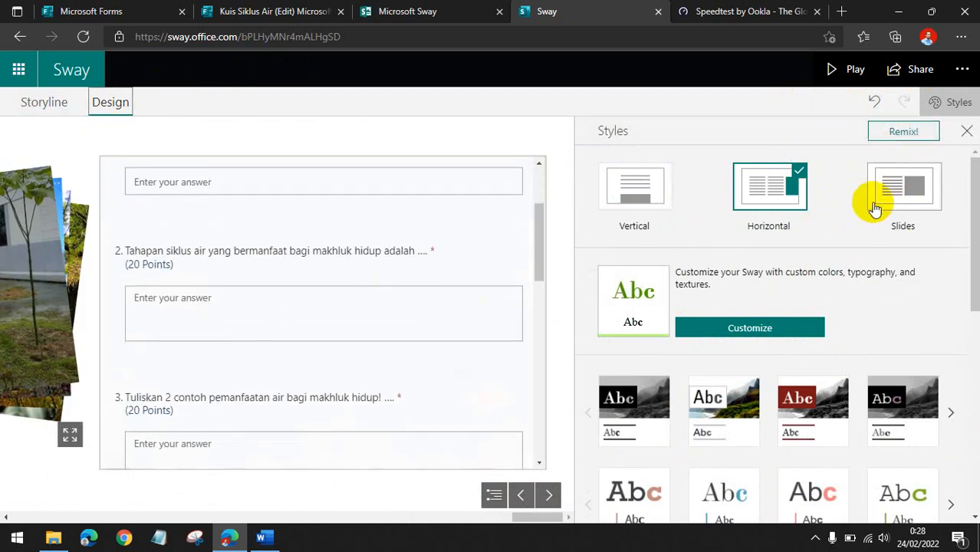
Remix the design and browse the new look in the preview.
left_click(902, 134)
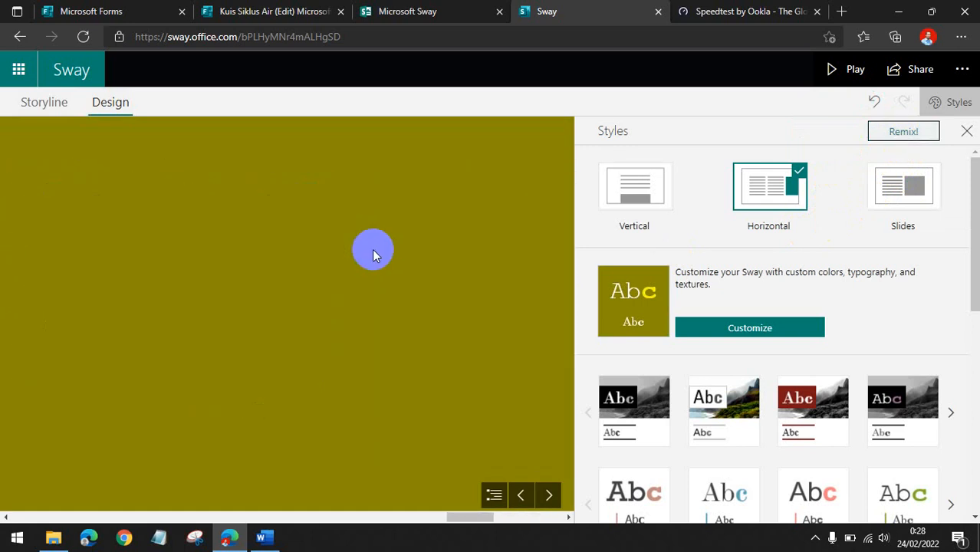
scroll(373, 255, "up", 10)
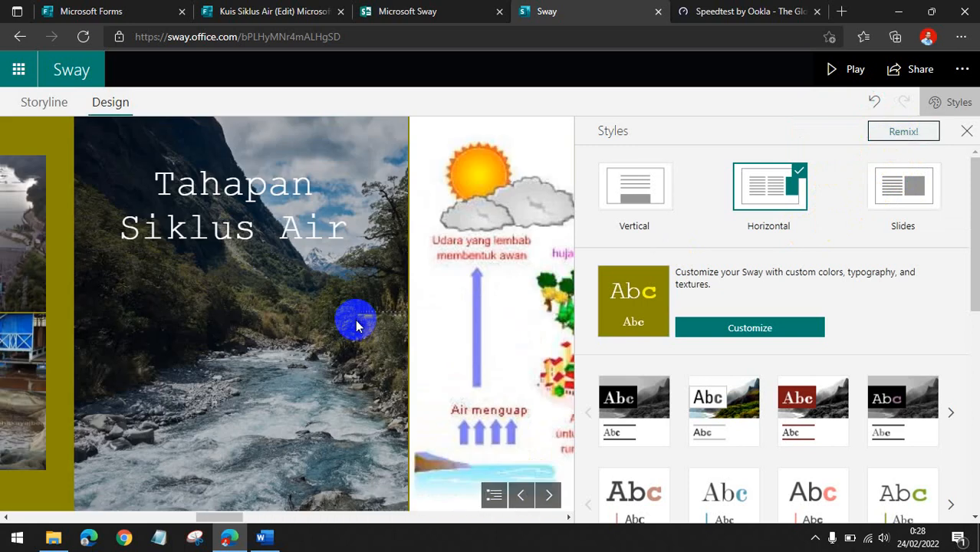
scroll(355, 326, "up", 8)
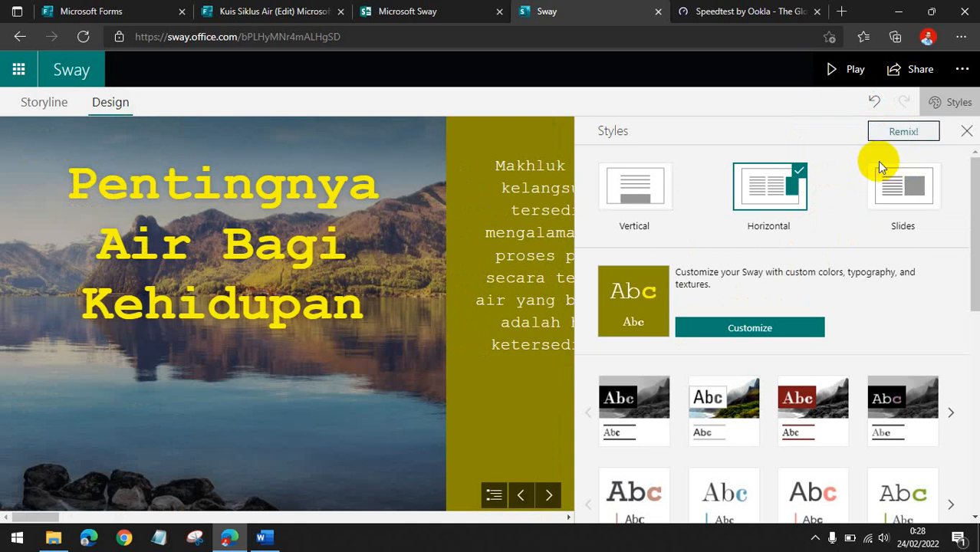
Remix the design again and scroll through the sections.
left_click(903, 132)
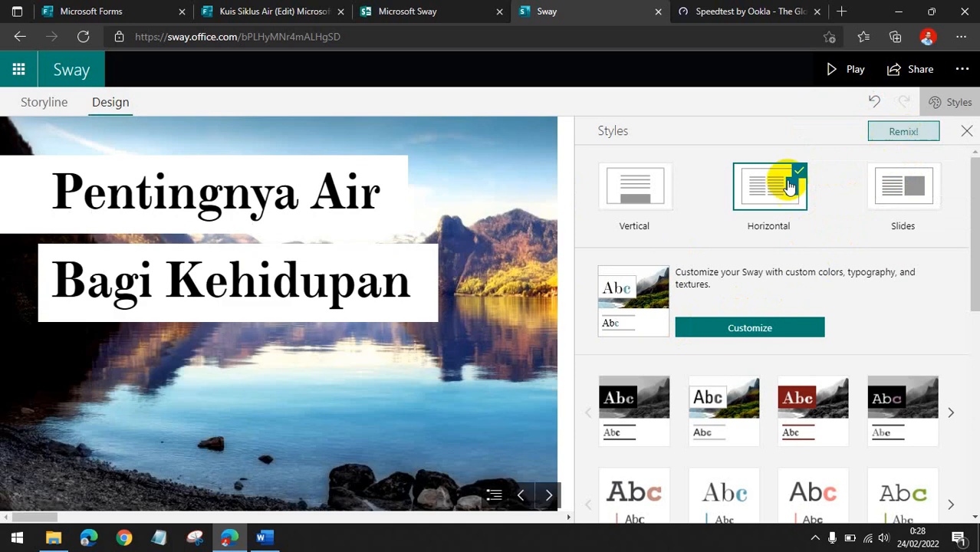
scroll(491, 295, "down", 5)
scroll(489, 295, "down", 10)
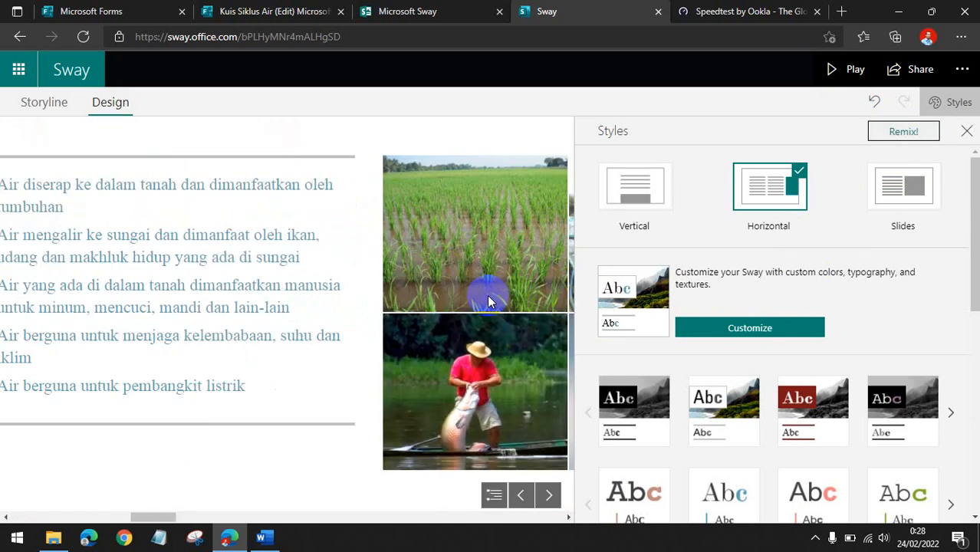
scroll(489, 298, "down", 10)
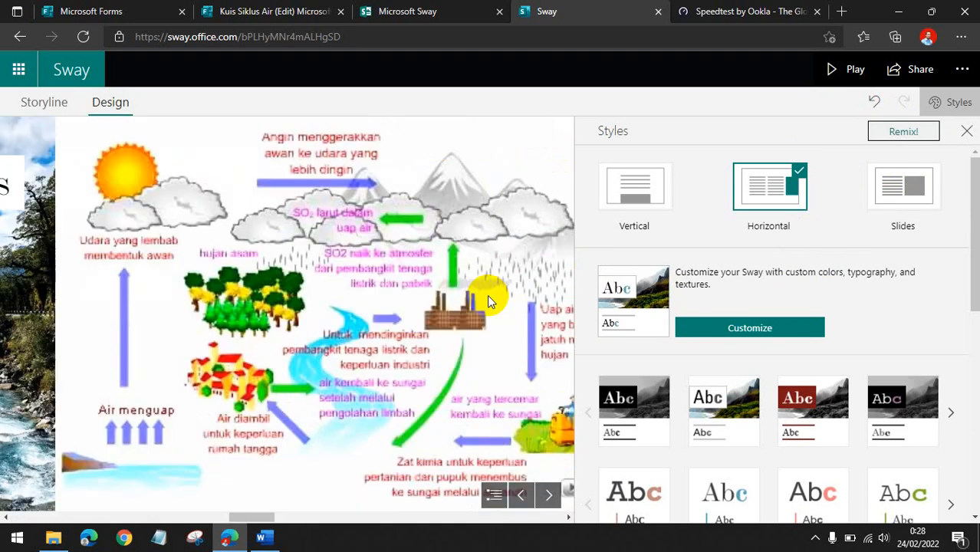
scroll(487, 296, "down", 6)
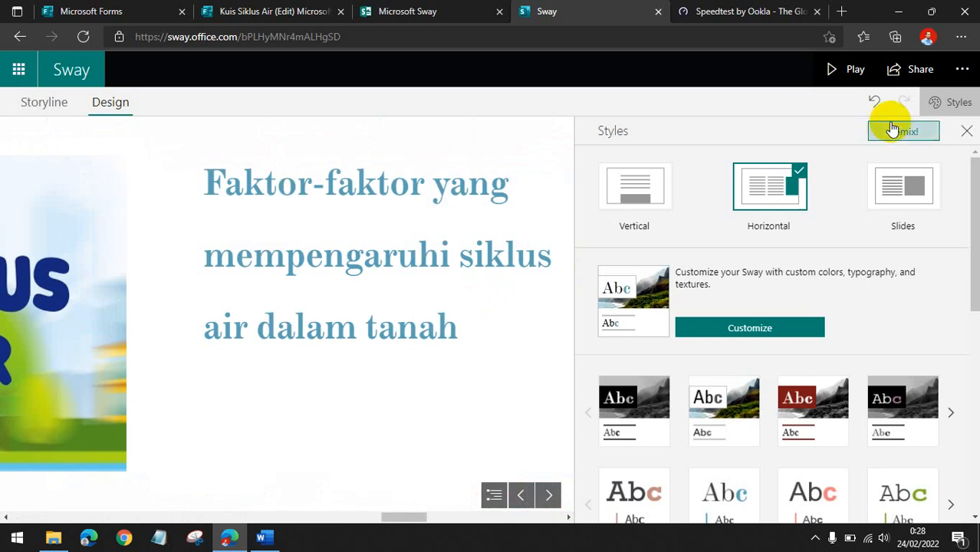
Remix the design a third time and scroll back to the opening text card.
left_click(887, 139)
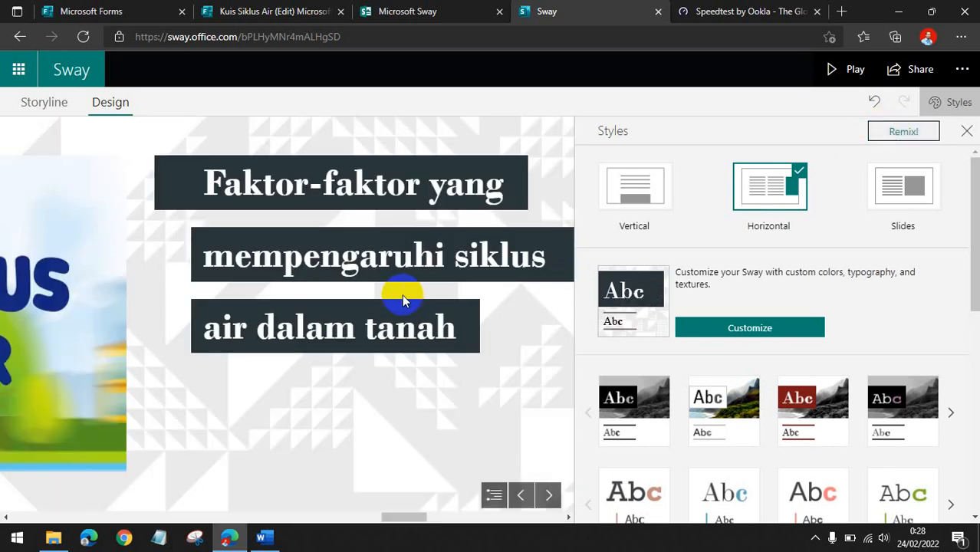
scroll(402, 296, "up", 15)
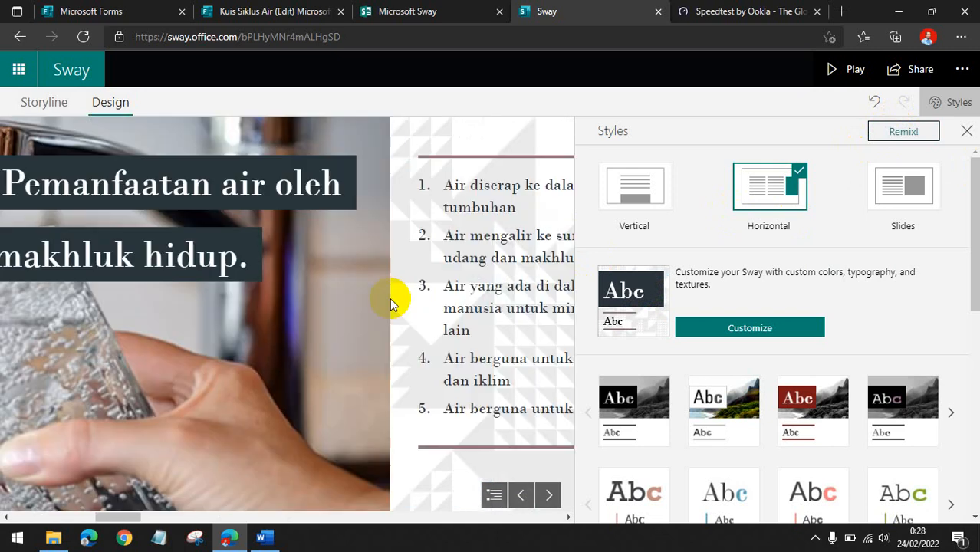
scroll(391, 303, "up", 8)
scroll(389, 299, "down", 6)
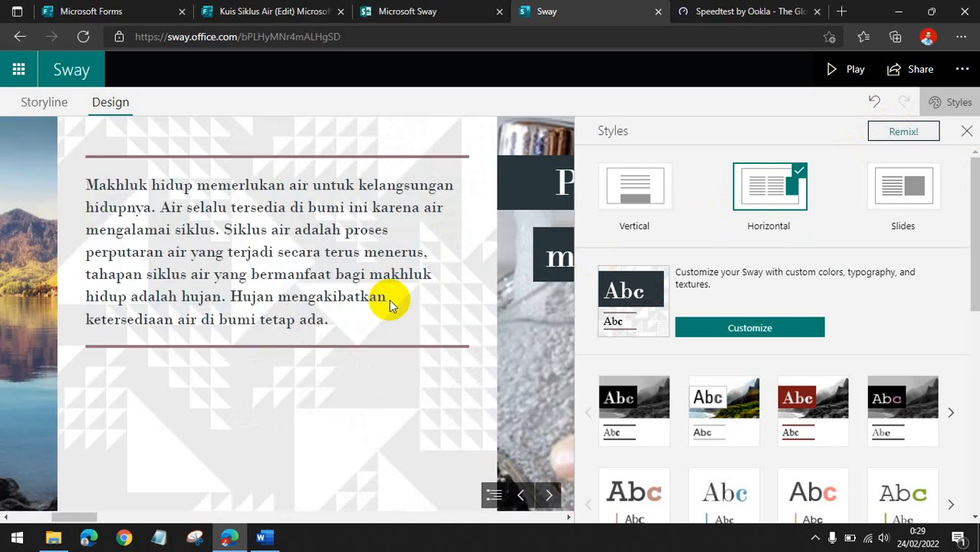
scroll(387, 300, "up", 3)
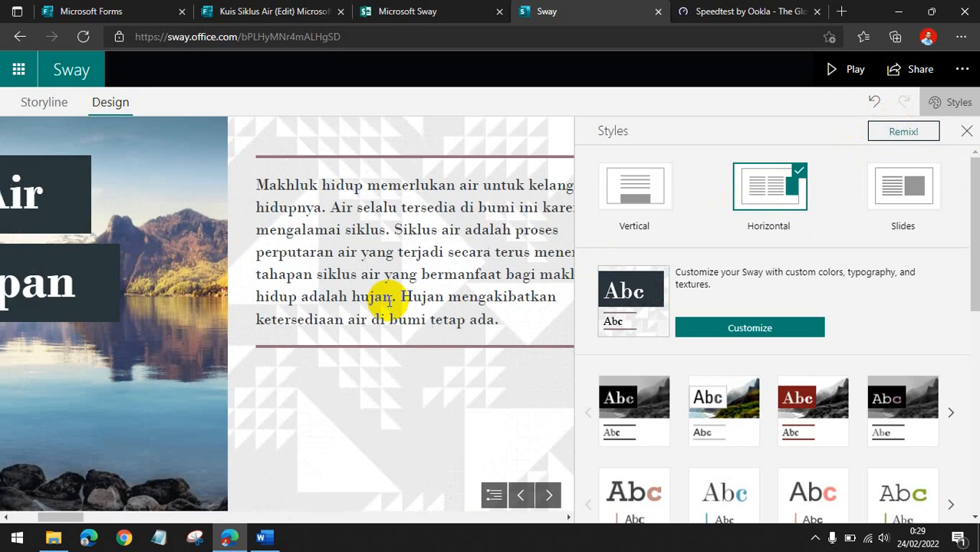
Close the Styles pane and scroll through the sections of the design preview as far as the quiz.
left_click(966, 131)
scroll(395, 285, "up", 3)
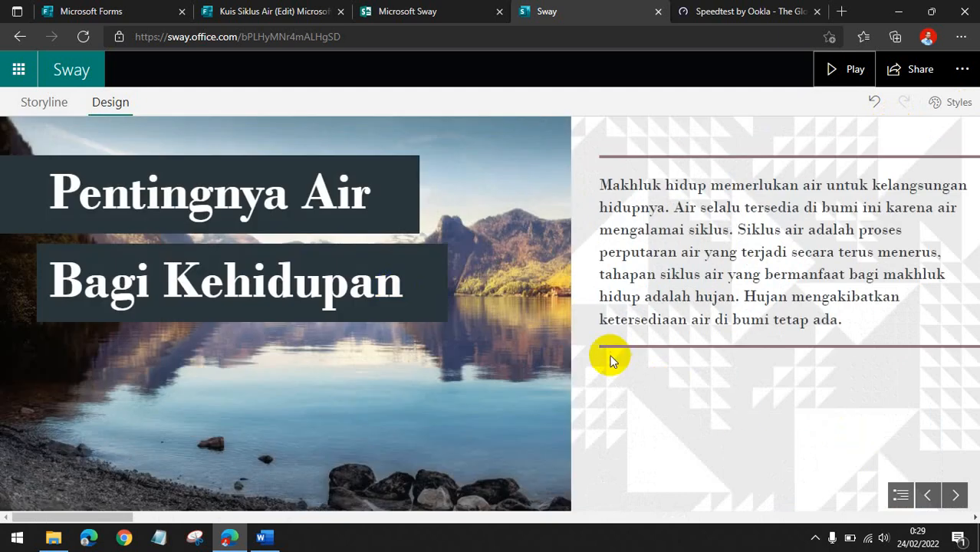
scroll(614, 349, "down", 10)
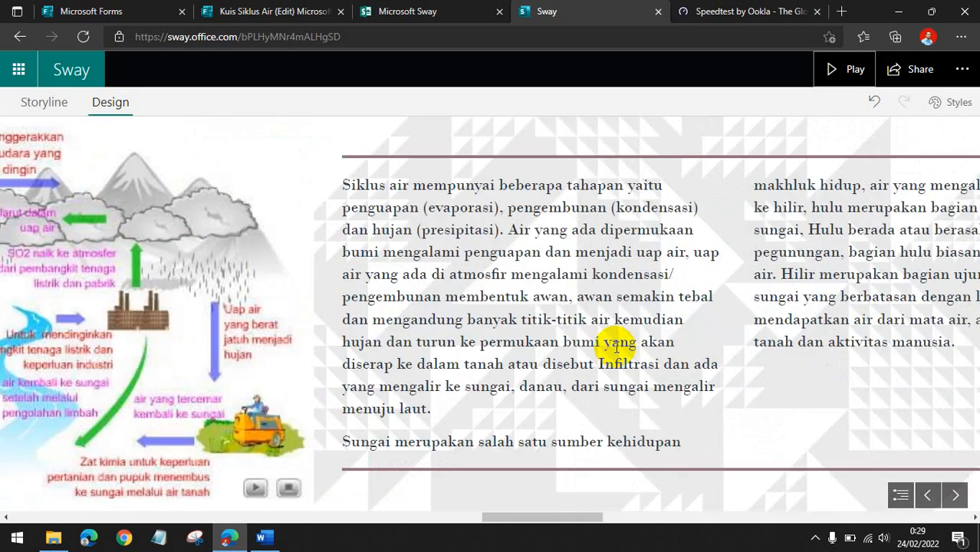
scroll(616, 347, "down", 15)
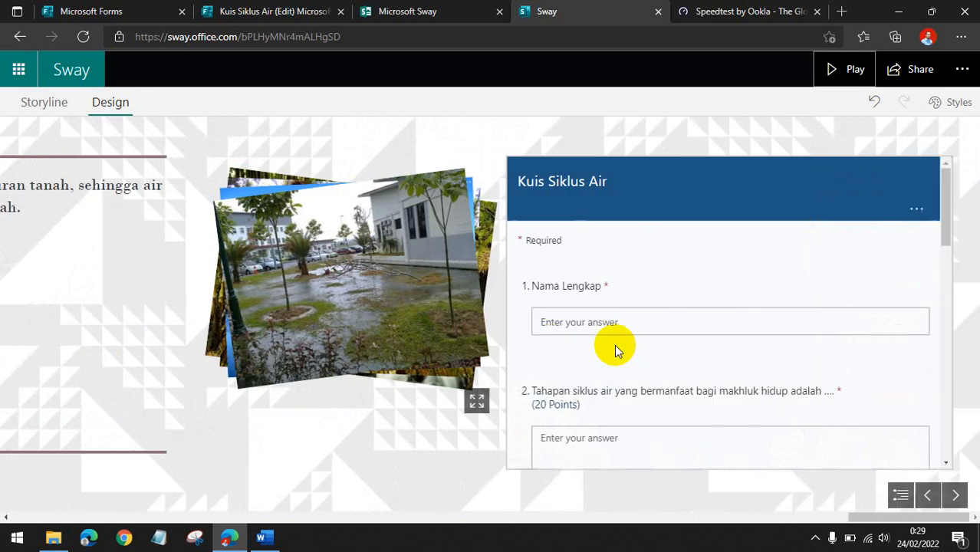
scroll(615, 348, "up", 1)
scroll(529, 363, "down", 4)
scroll(786, 280, "up", 3)
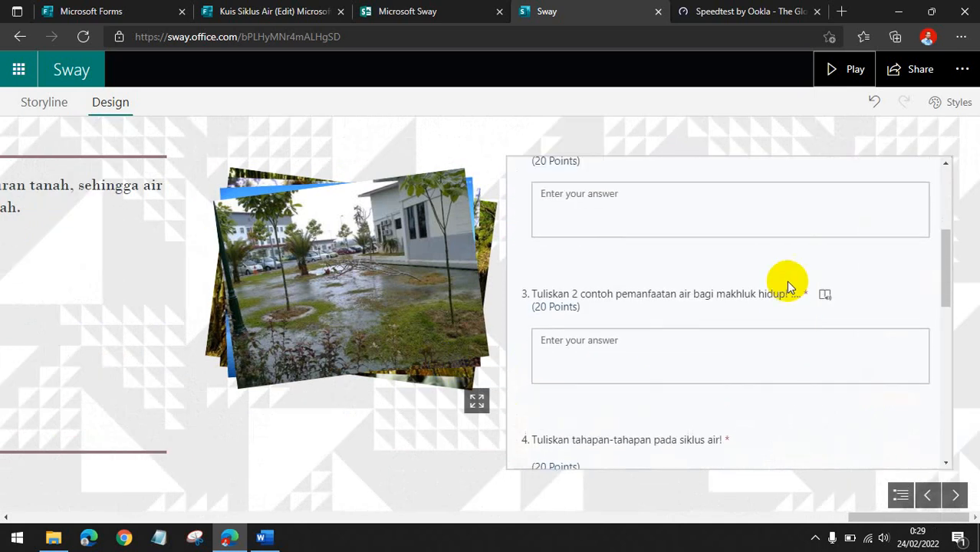
Jump to the opening section through the navigation overview and scroll around the title and first text card.
left_click(900, 494)
left_click(27, 250)
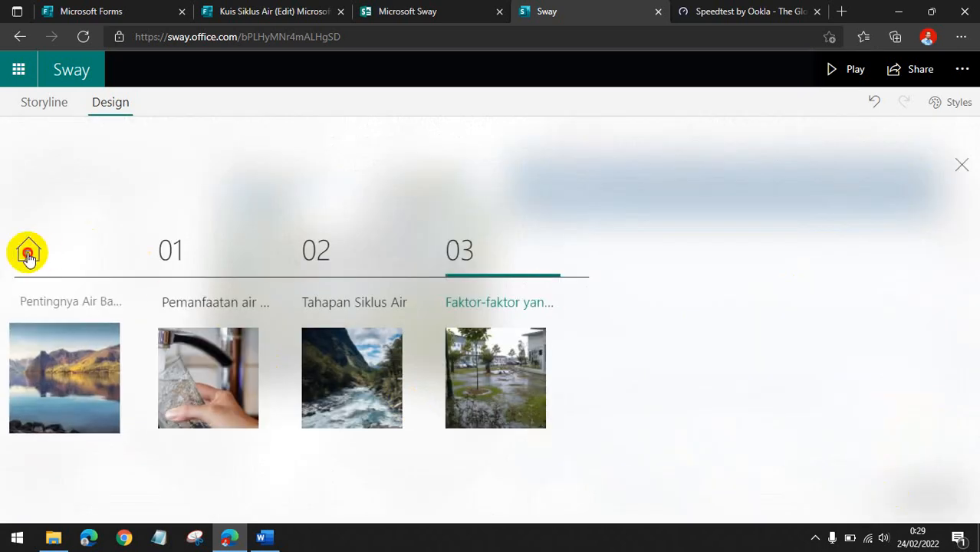
scroll(184, 316, "down", 5)
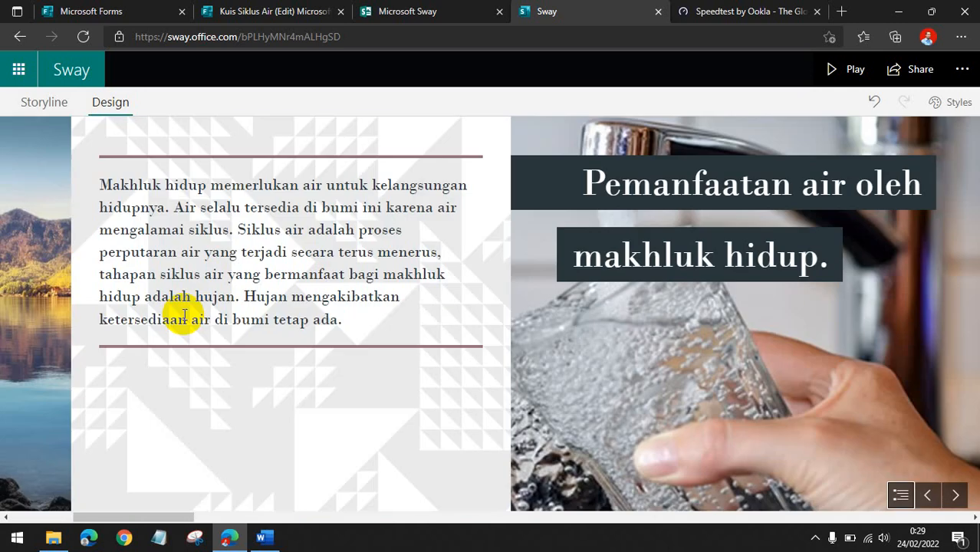
scroll(184, 314, "up", 5)
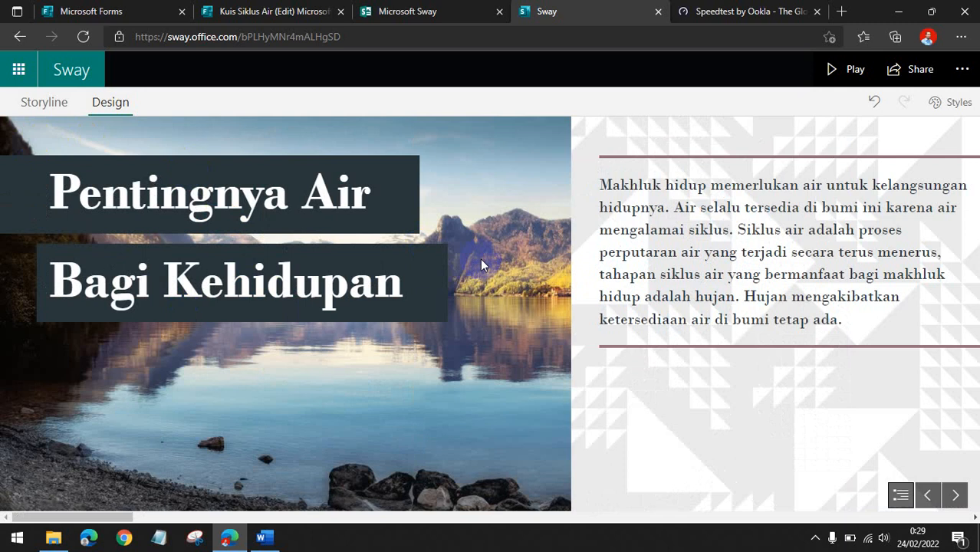
scroll(507, 214, "down", 4)
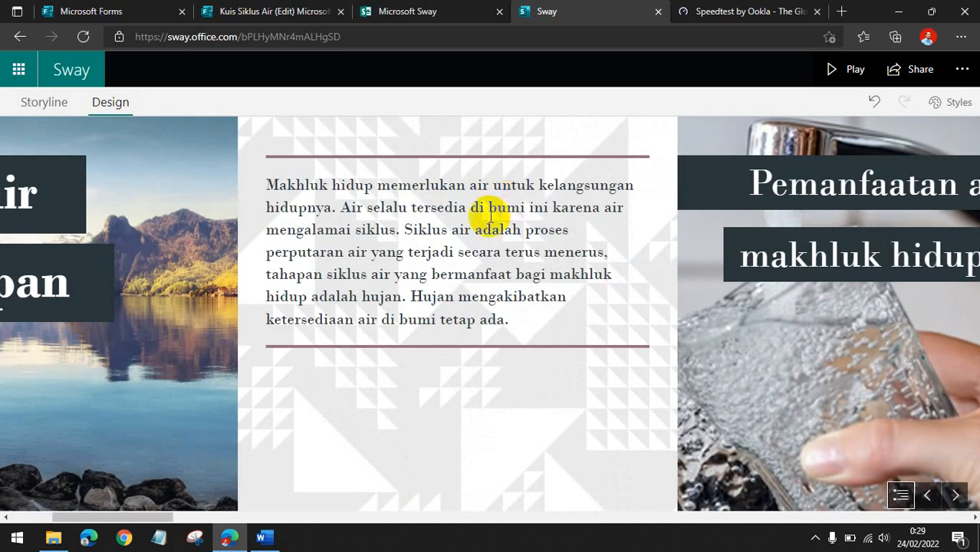
scroll(426, 239, "up", 4)
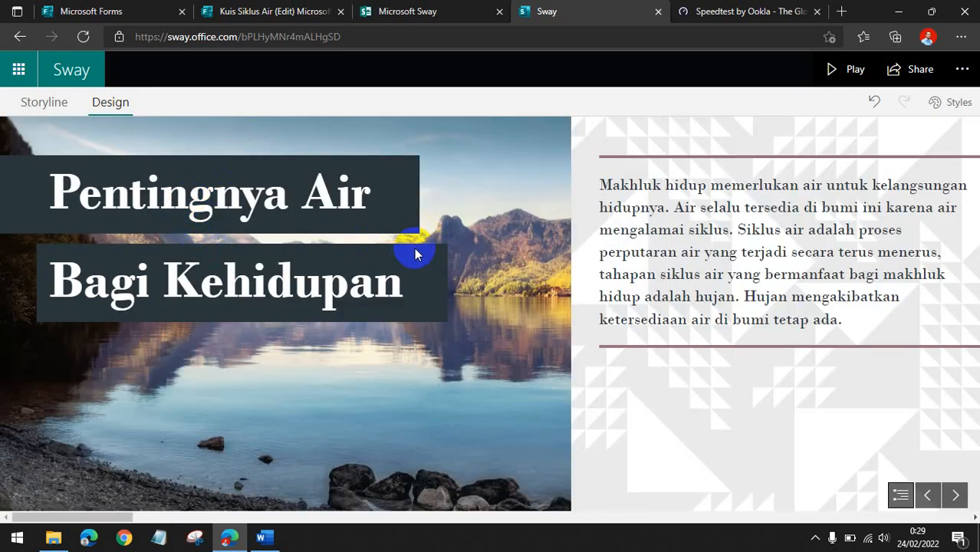
scroll(417, 253, "down", 4)
scroll(417, 253, "up", 4)
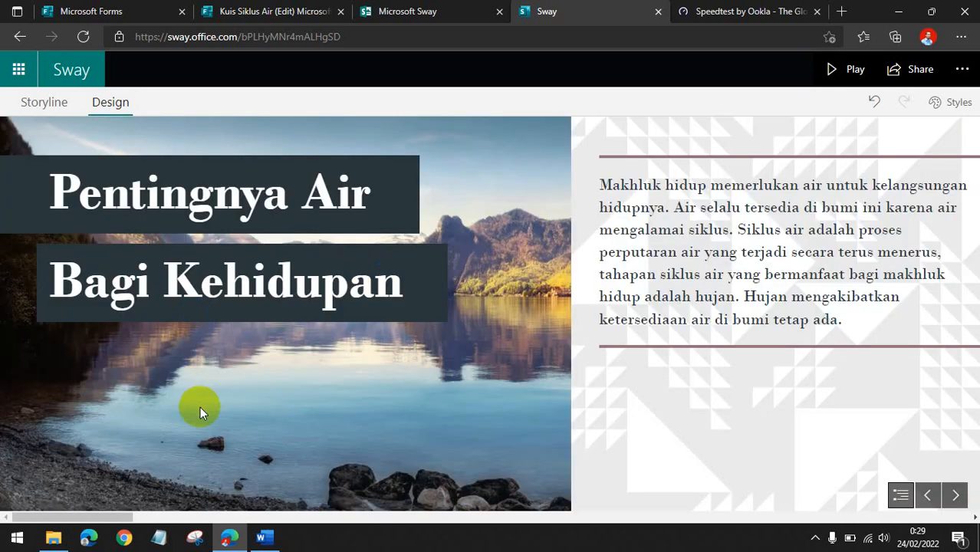
scroll(423, 345, "down", 5)
scroll(425, 346, "up", 1)
scroll(427, 350, "up", 4)
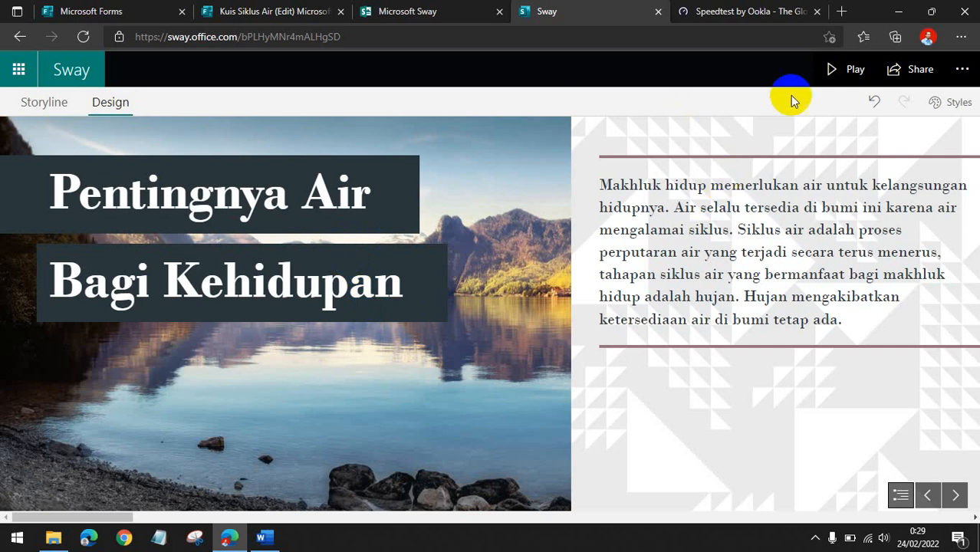
Play the Sway and scroll through its sections to the image stacks and the embedded quiz.
left_click(843, 69)
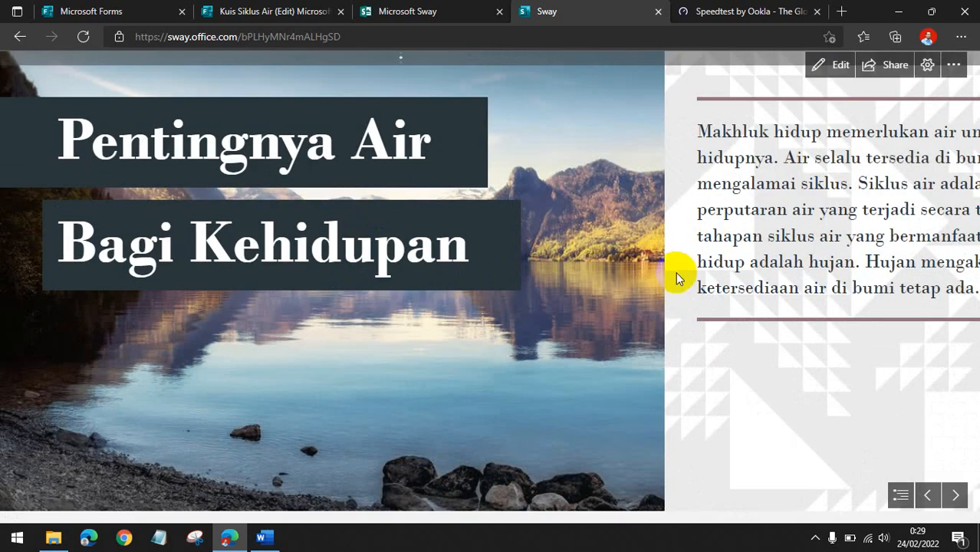
scroll(249, 178, "down", 2)
scroll(249, 178, "down", 15)
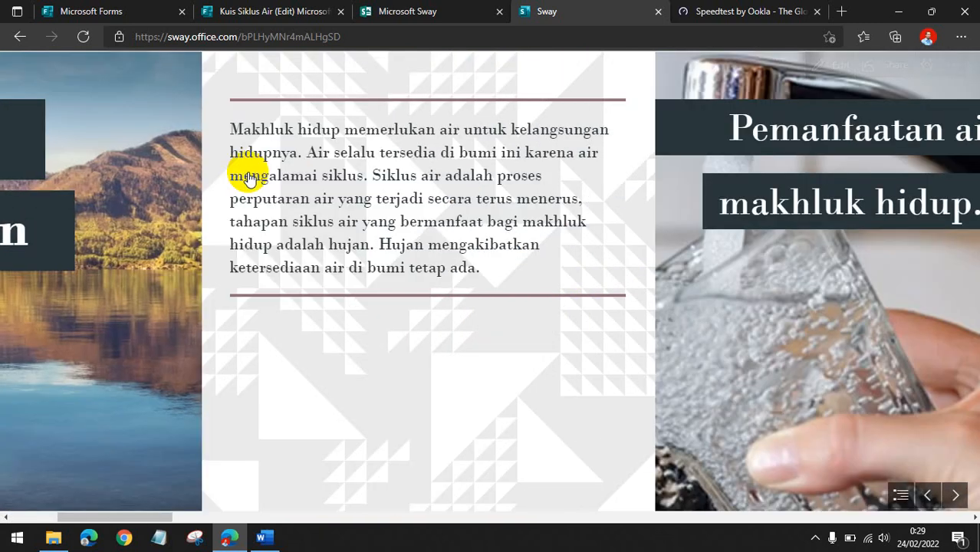
scroll(247, 180, "down", 15)
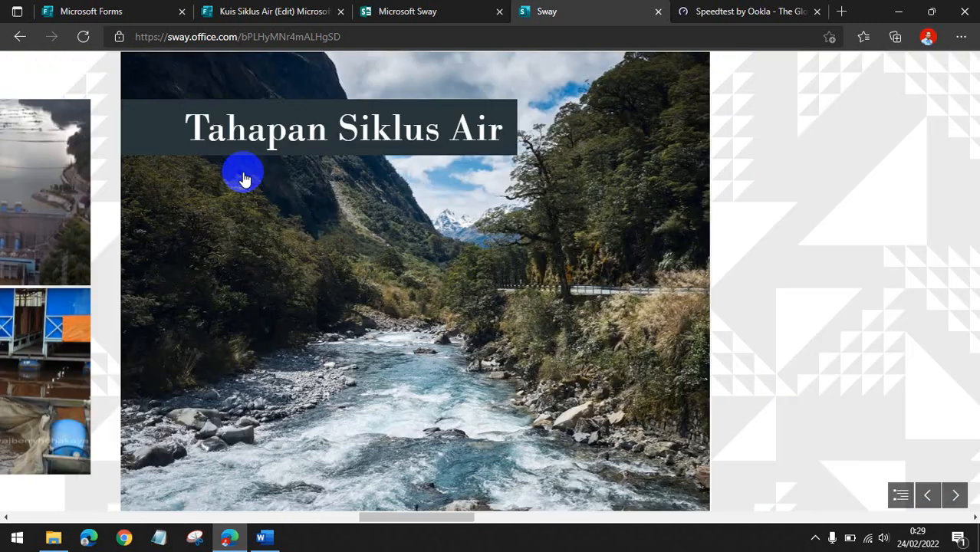
scroll(239, 167, "down", 20)
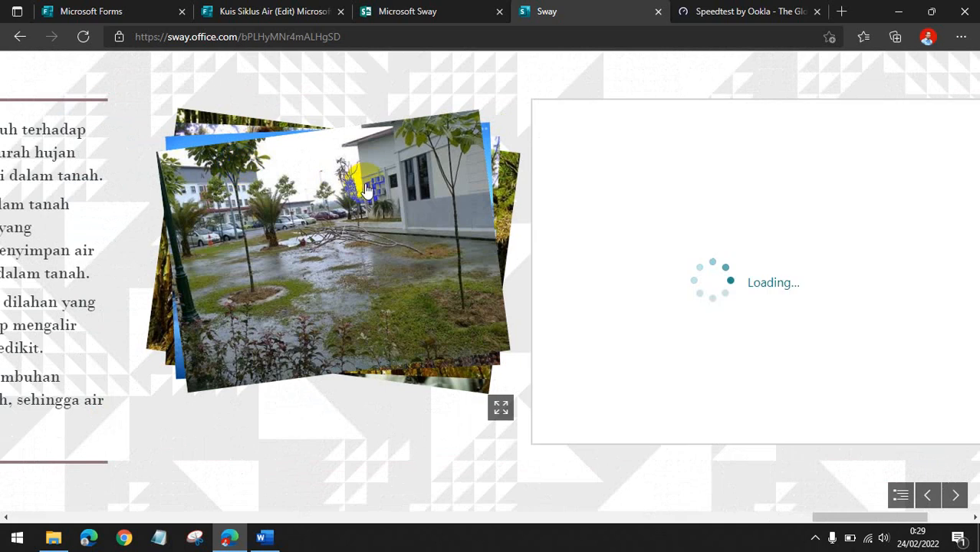
left_click(365, 187)
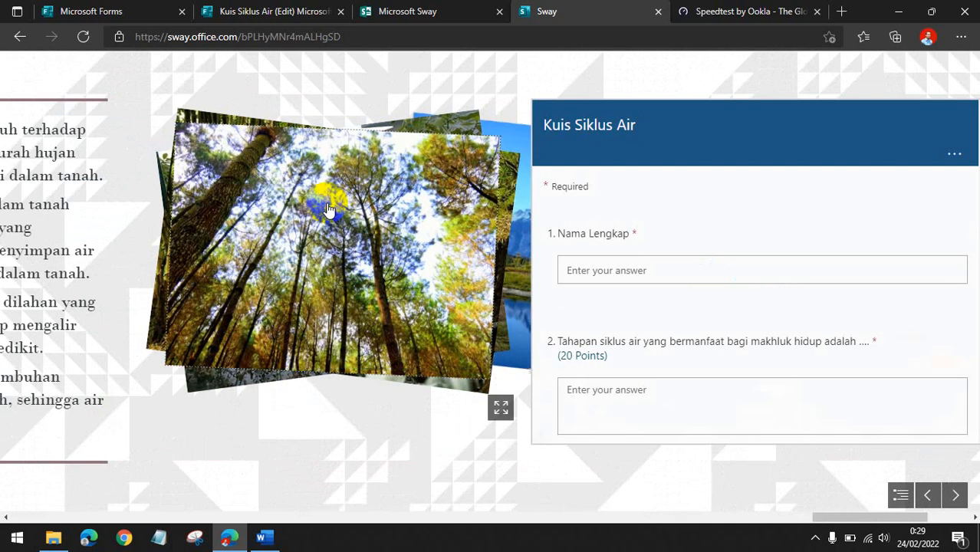
left_click(252, 232)
scroll(342, 261, "down", 5)
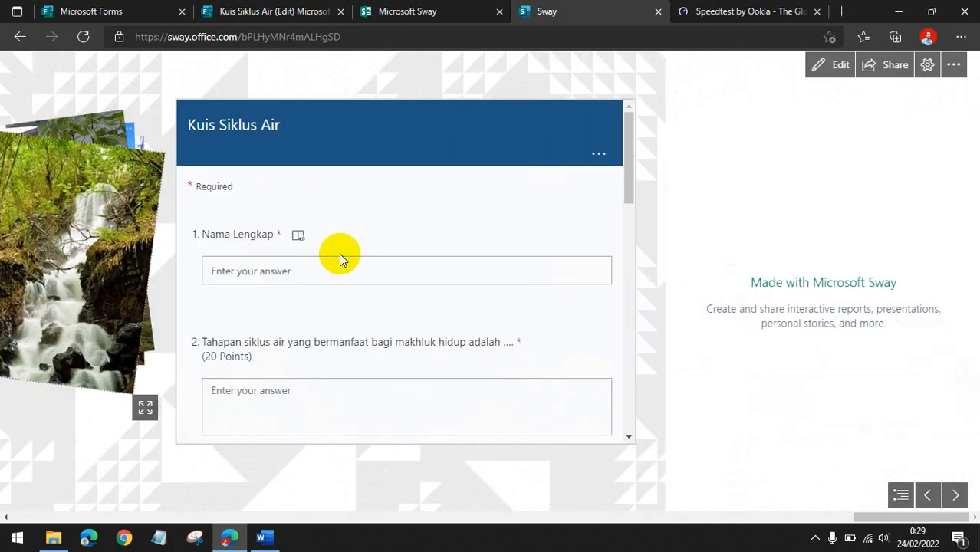
Step back through the played sections to the first one.
left_click(929, 497)
left_click(928, 497)
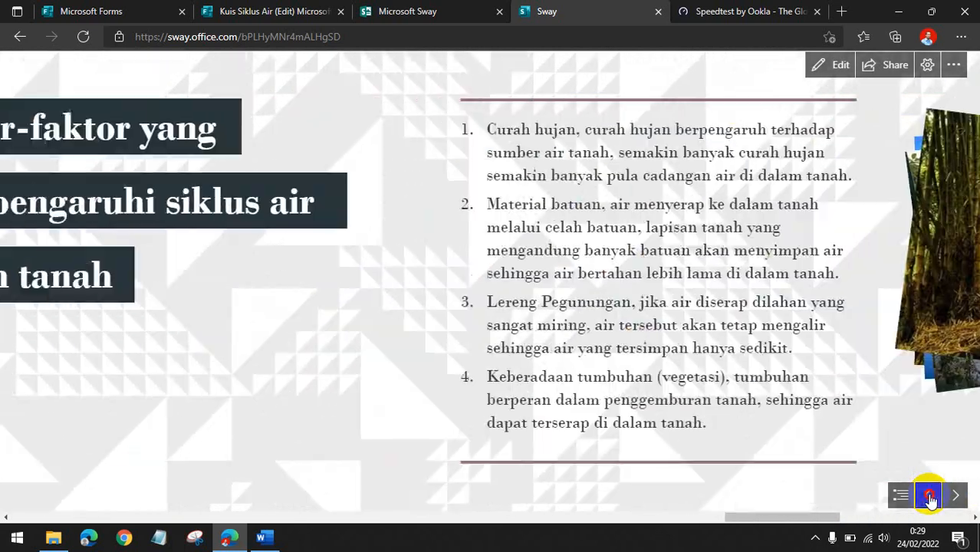
left_click(928, 497)
left_click(929, 497)
left_click(928, 497)
left_click(928, 497)
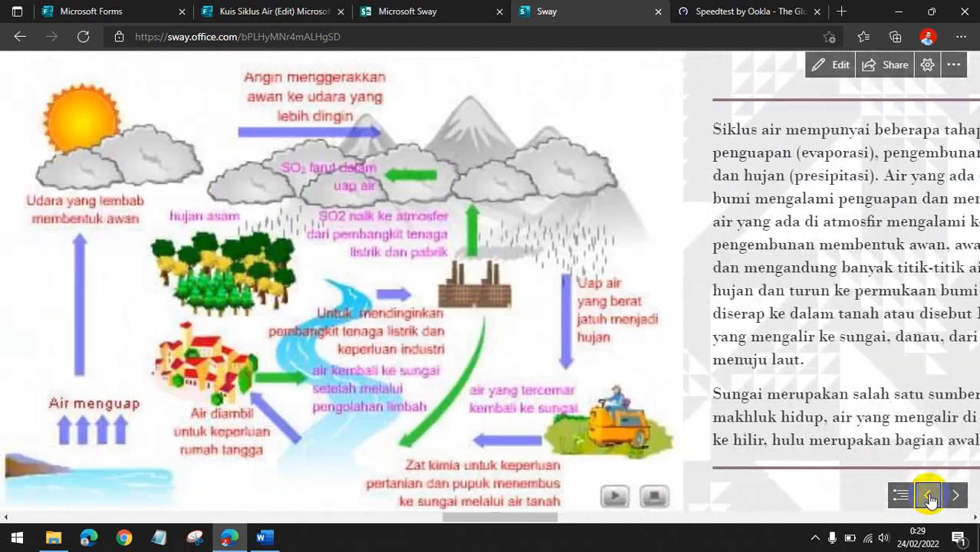
left_click(929, 497)
left_click(929, 497)
left_click(929, 497)
left_click(929, 497)
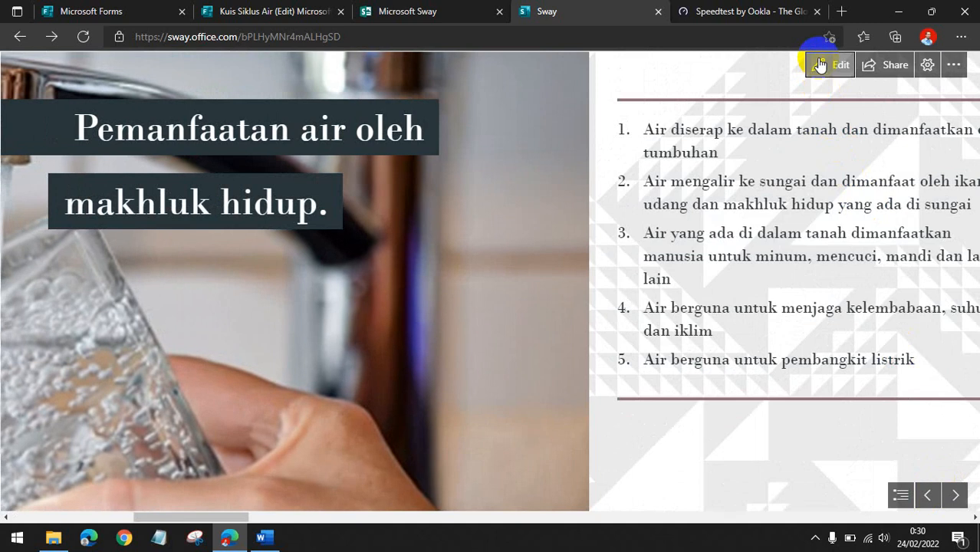
Return to editing the Sway and switch between the Storyline and Design views.
left_click(817, 67)
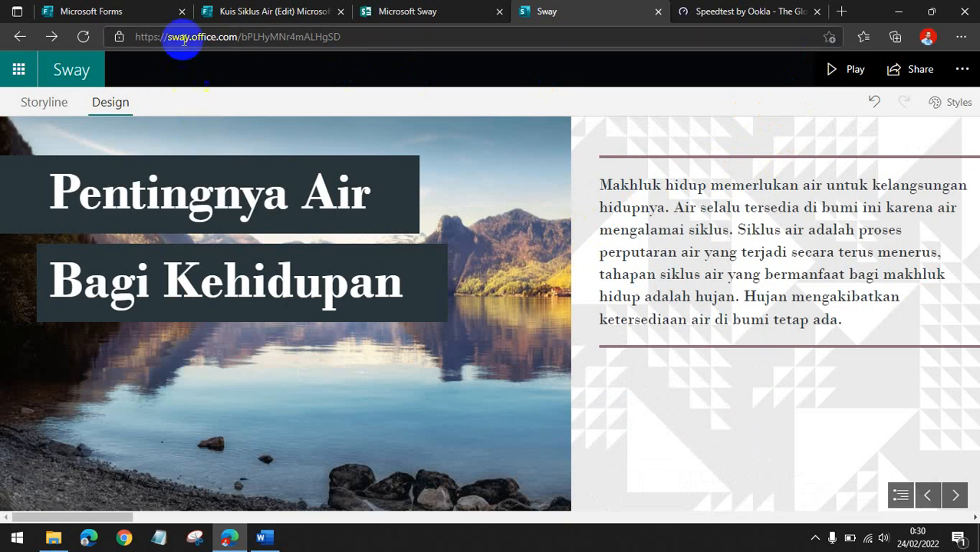
left_click(28, 101)
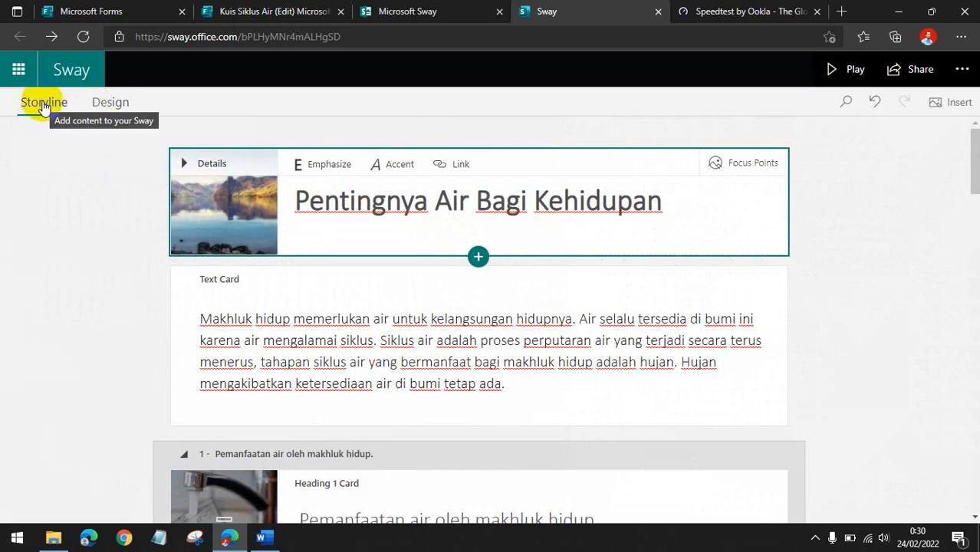
left_click(108, 102)
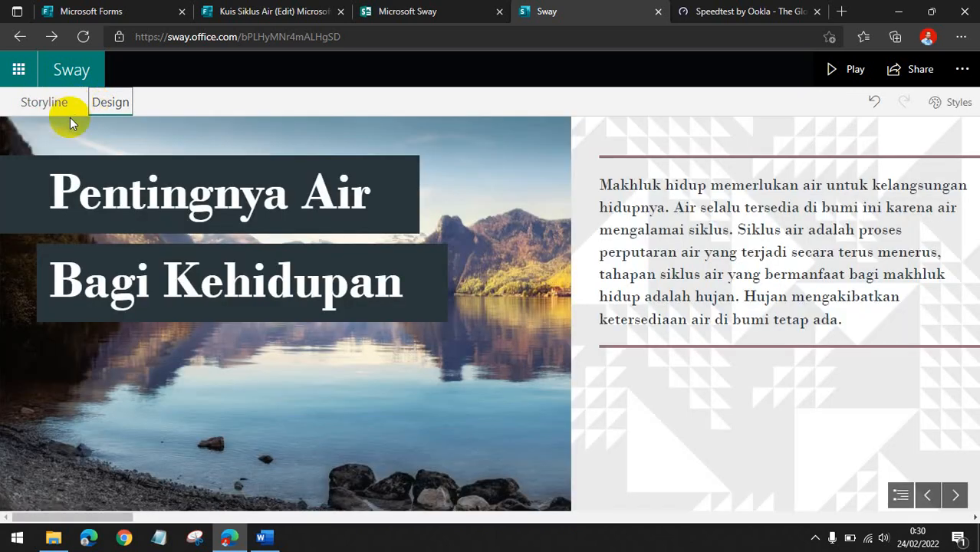
Share the Sway with anyone with a link for viewing and copy the share link.
left_click(914, 74)
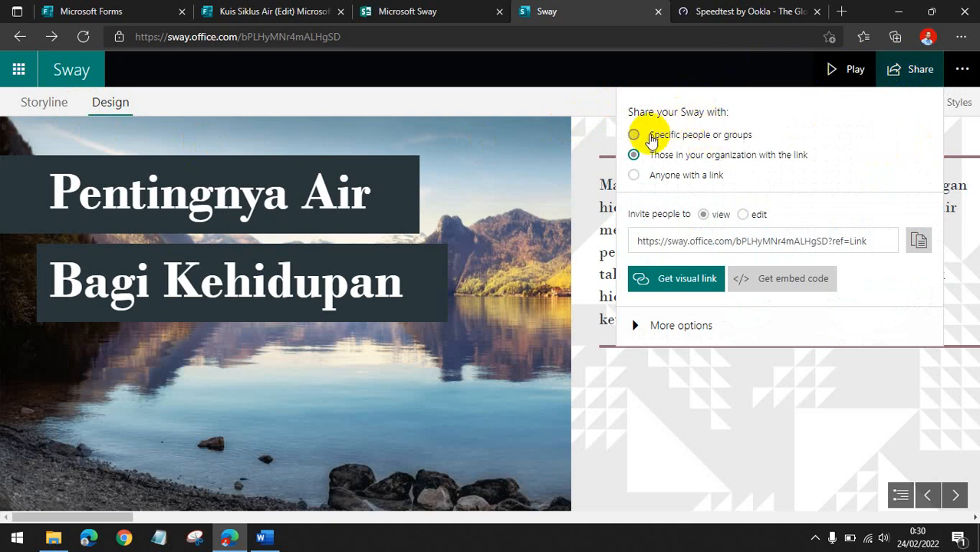
left_click(635, 175)
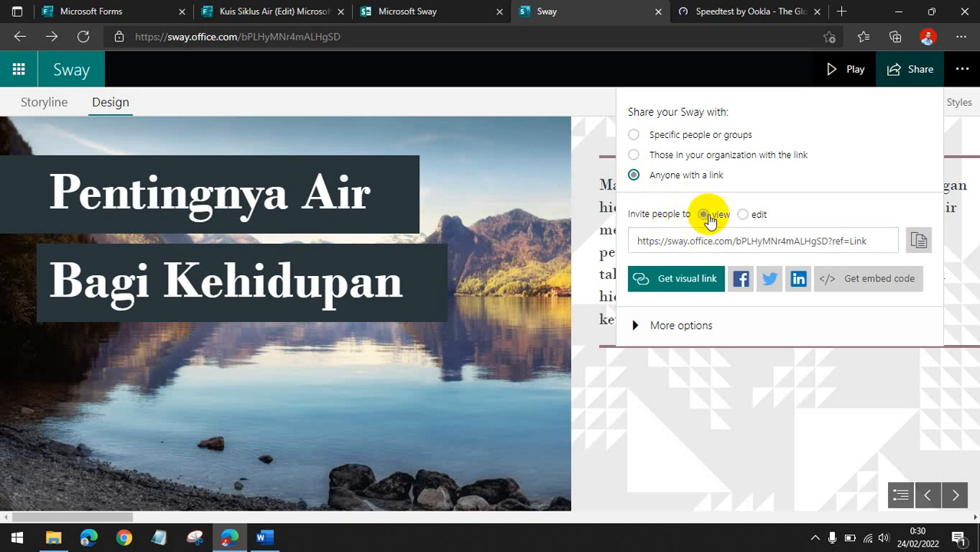
left_click(705, 215)
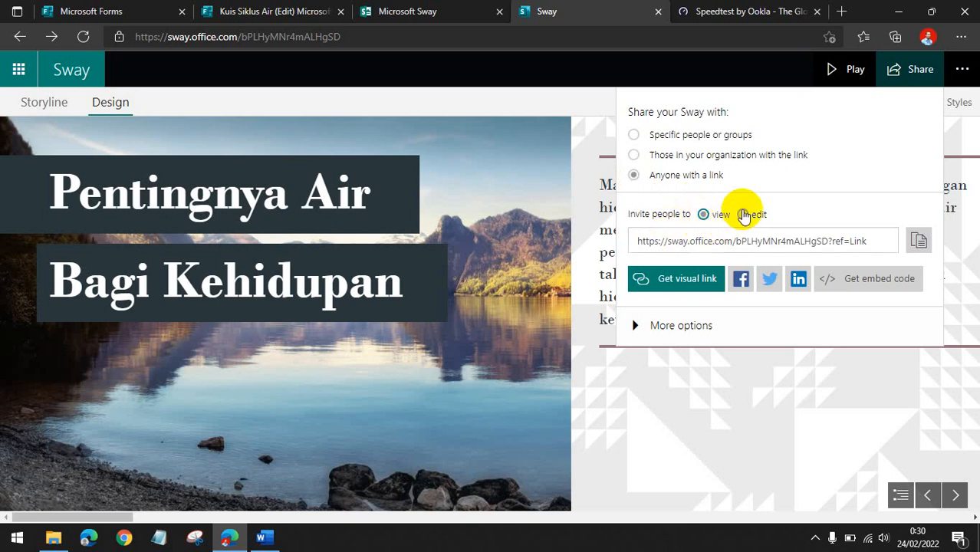
left_click(636, 176)
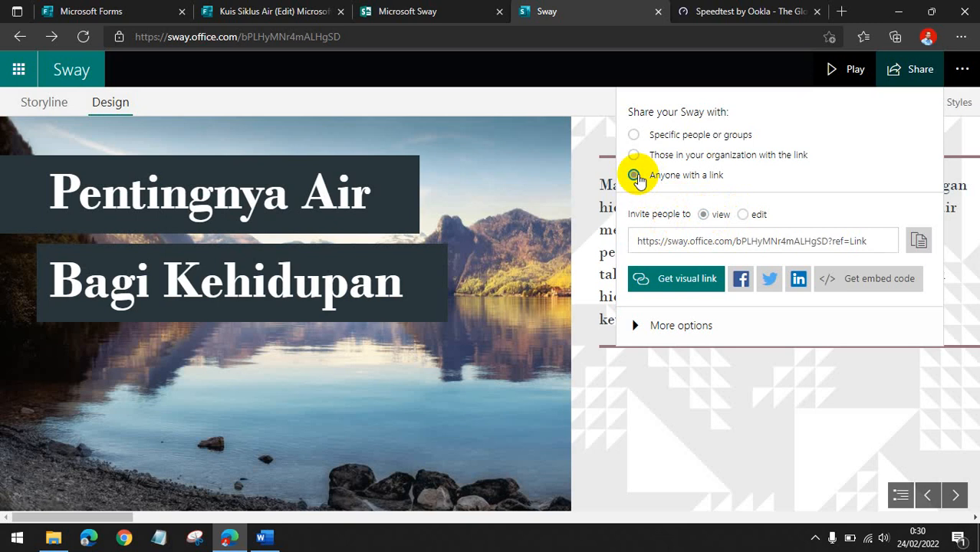
left_click(919, 241)
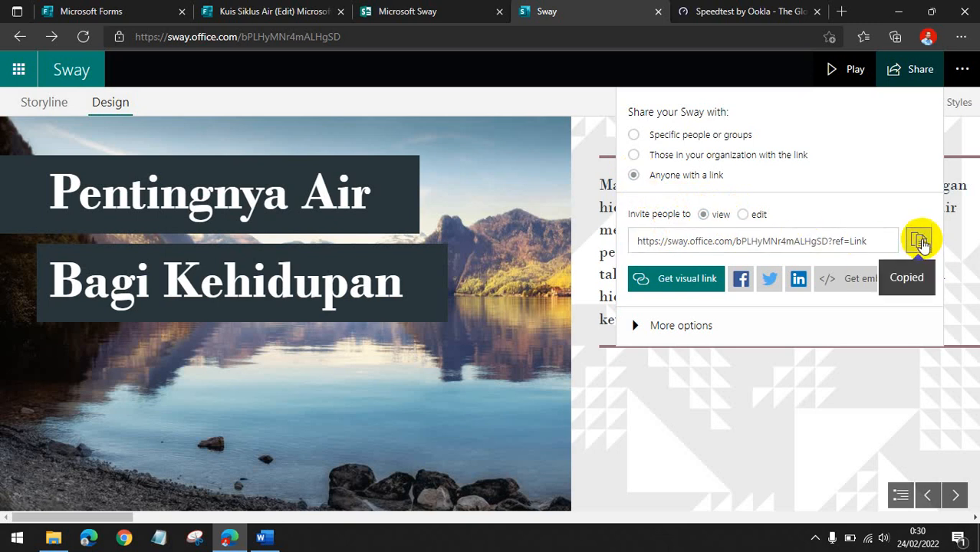
Open the copied Sway link in a new browser tab and scroll through it.
left_click(844, 14)
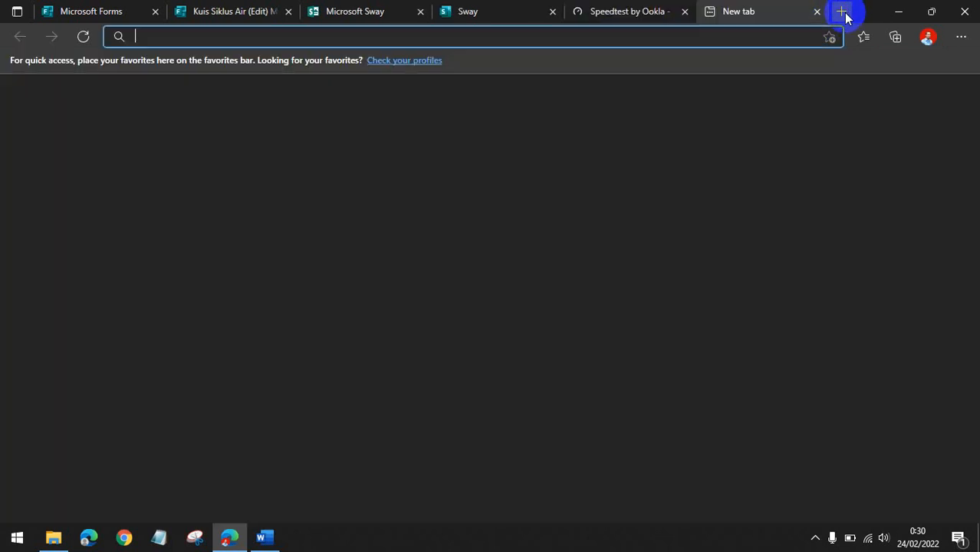
key("ctrl+v")
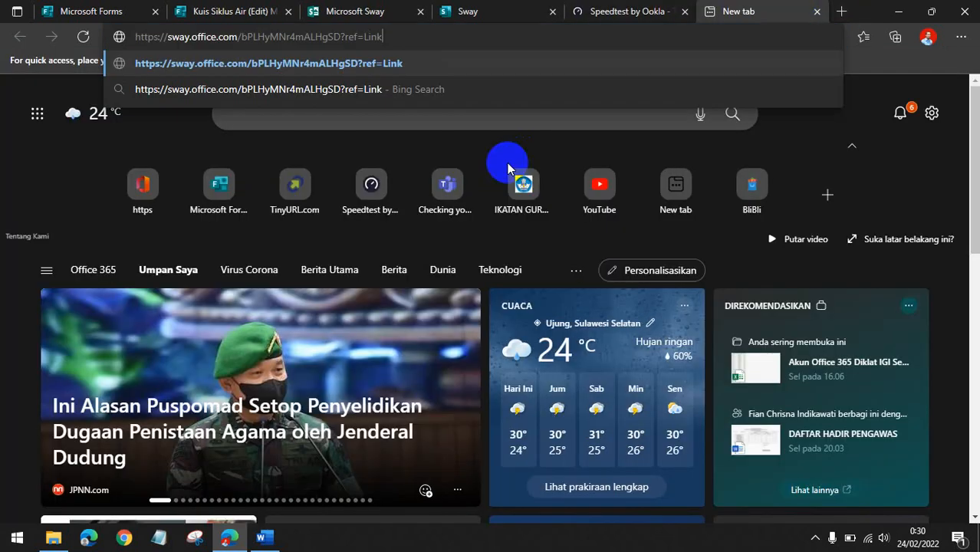
key("Return")
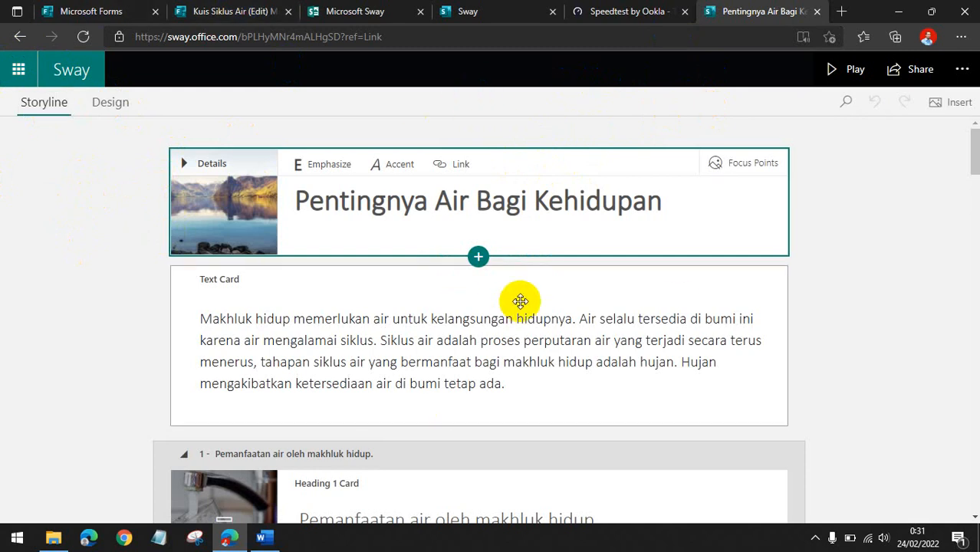
scroll(518, 299, "down", 1)
Switch to Google Chrome and open the copied Sway link there.
left_click(122, 539)
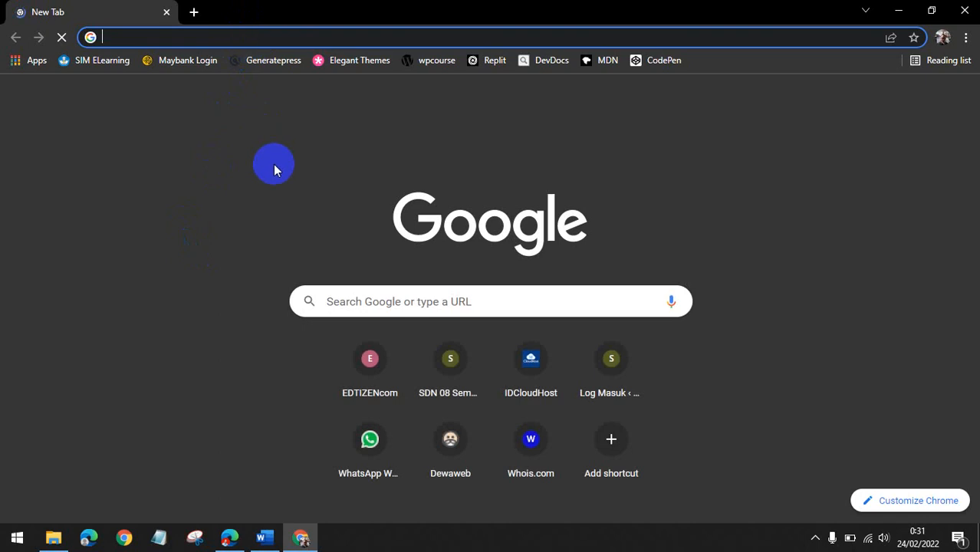
left_click(150, 126)
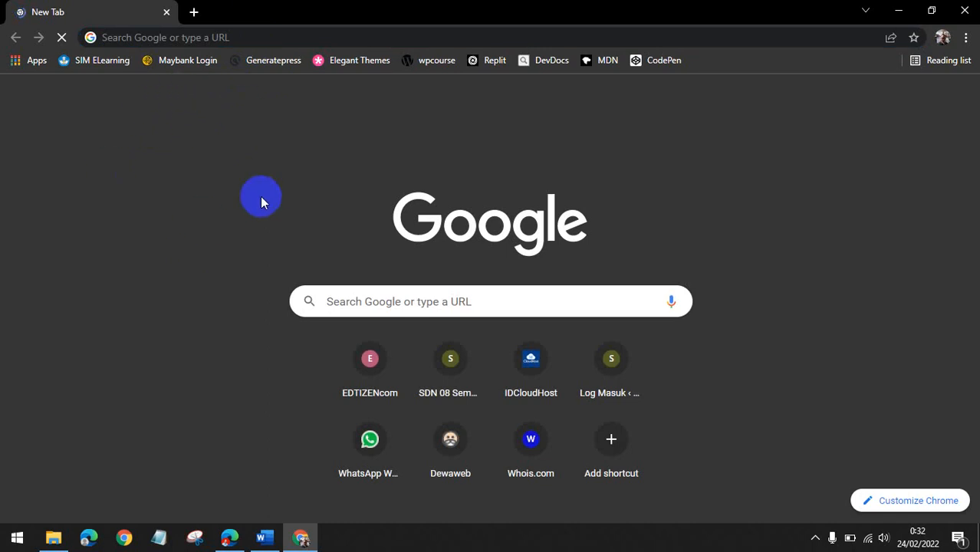
left_click(226, 36)
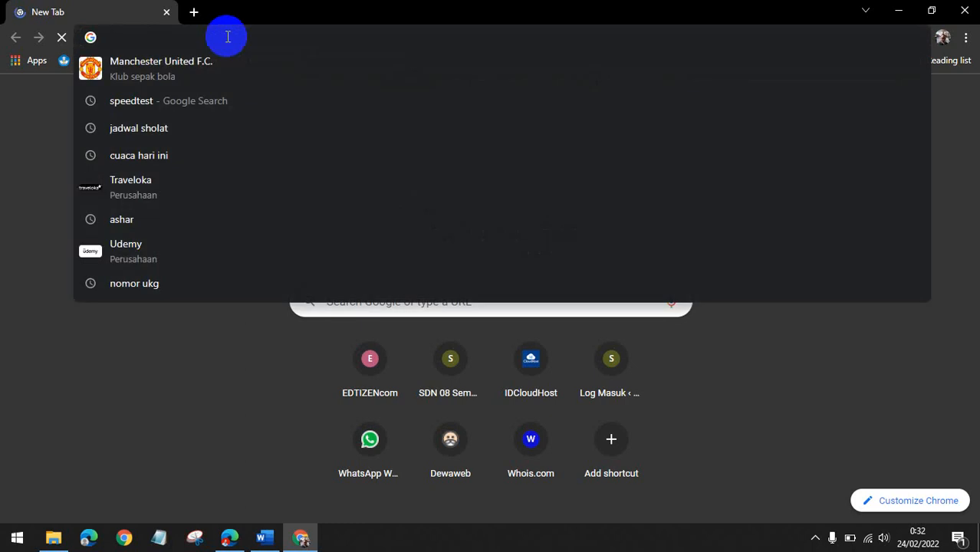
key("ctrl+v")
key("Return")
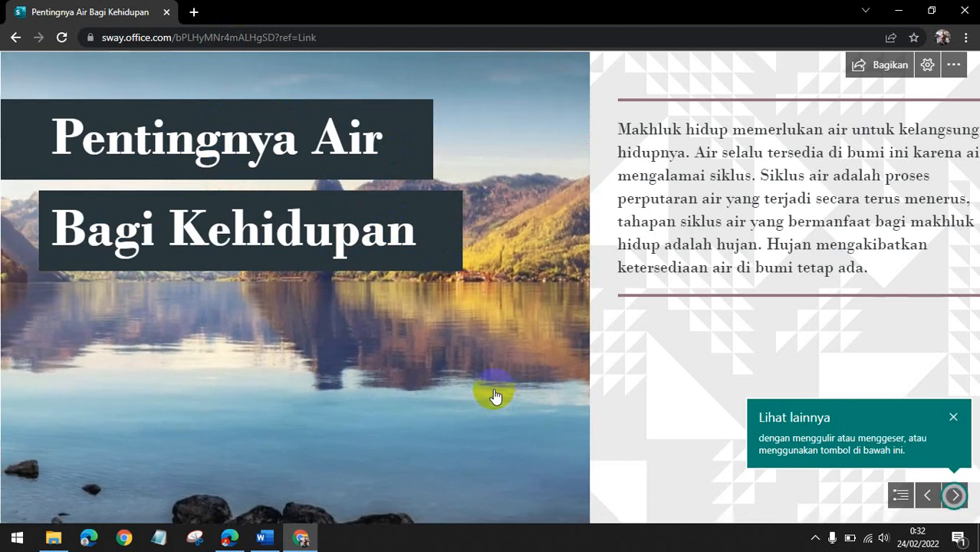
Scroll through the shared Sway in Chrome, flipping the photo stack and viewing the embedded quiz.
scroll(495, 396, "down", 5)
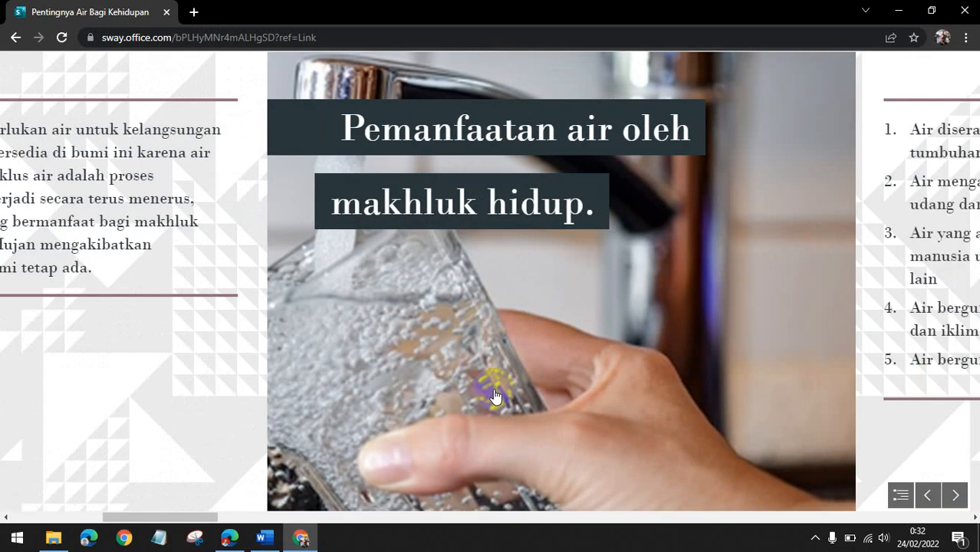
scroll(494, 396, "down", 2)
scroll(466, 393, "down", 3)
scroll(466, 387, "down", 3)
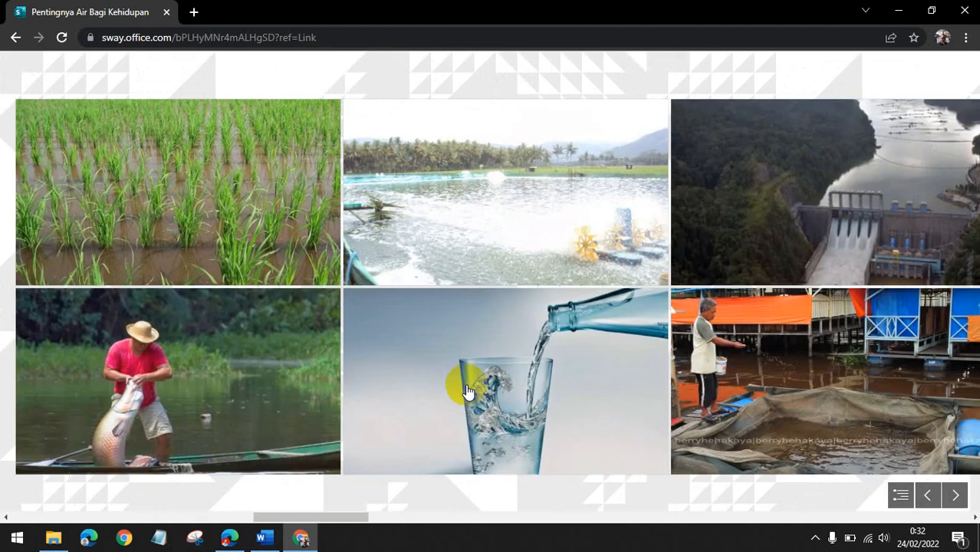
scroll(587, 371, "down", 3)
scroll(589, 370, "down", 3)
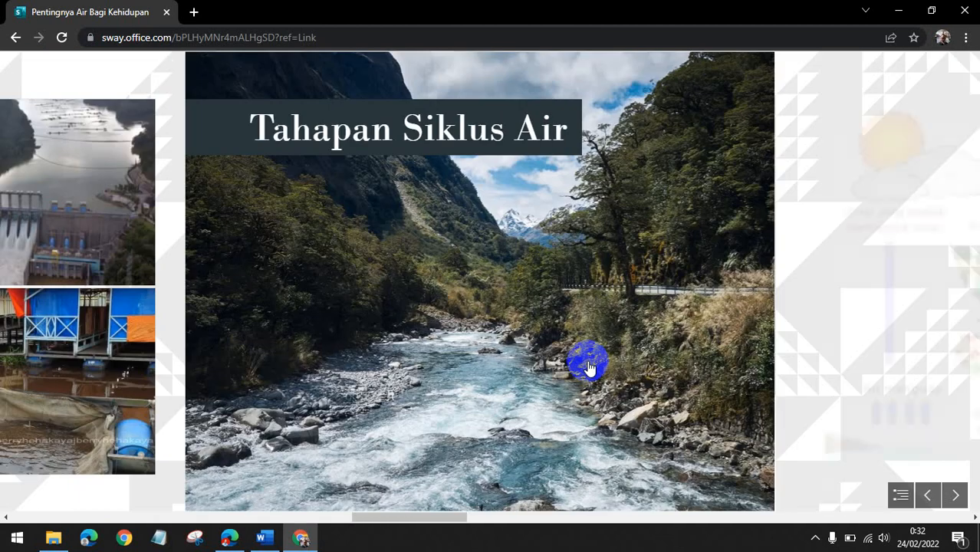
scroll(589, 368, "down", 3)
scroll(588, 369, "down", 10)
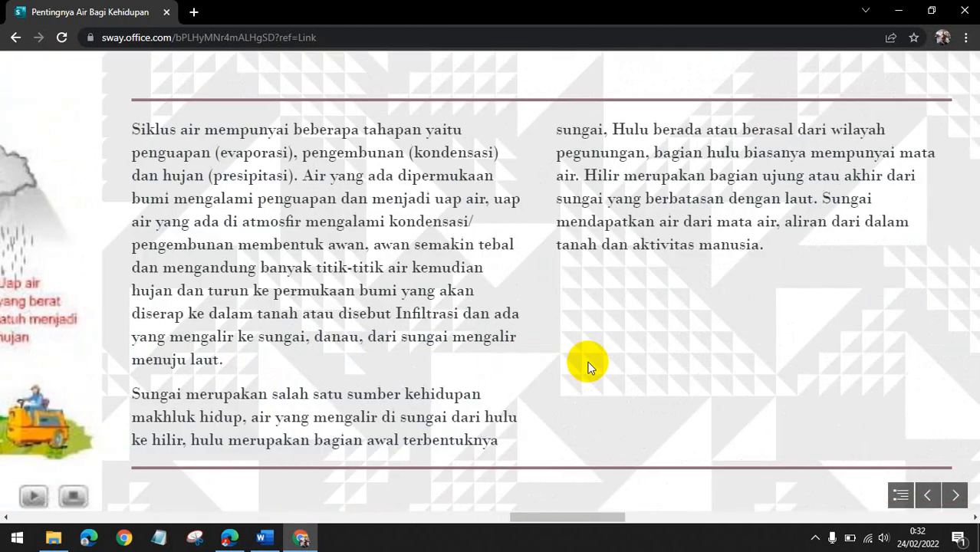
scroll(586, 361, "down", 10)
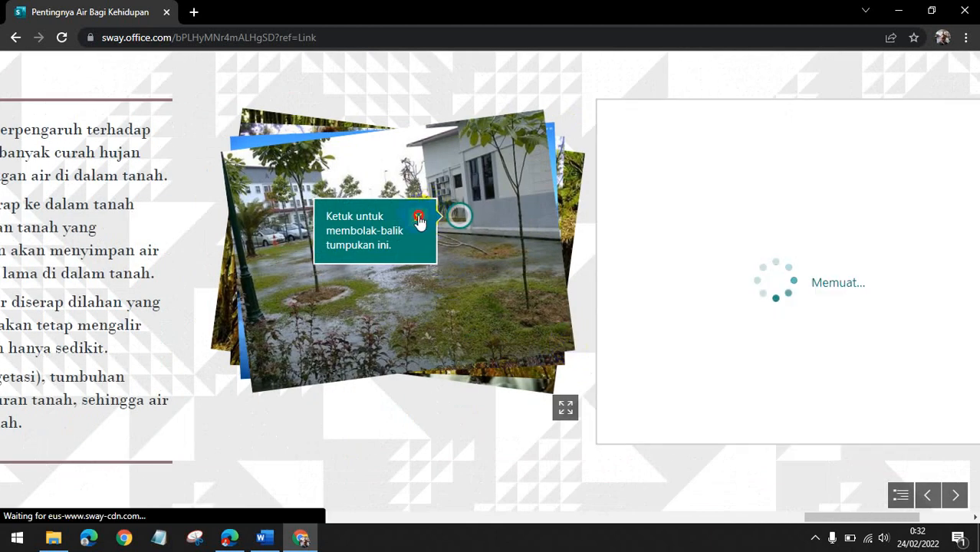
left_click(448, 318)
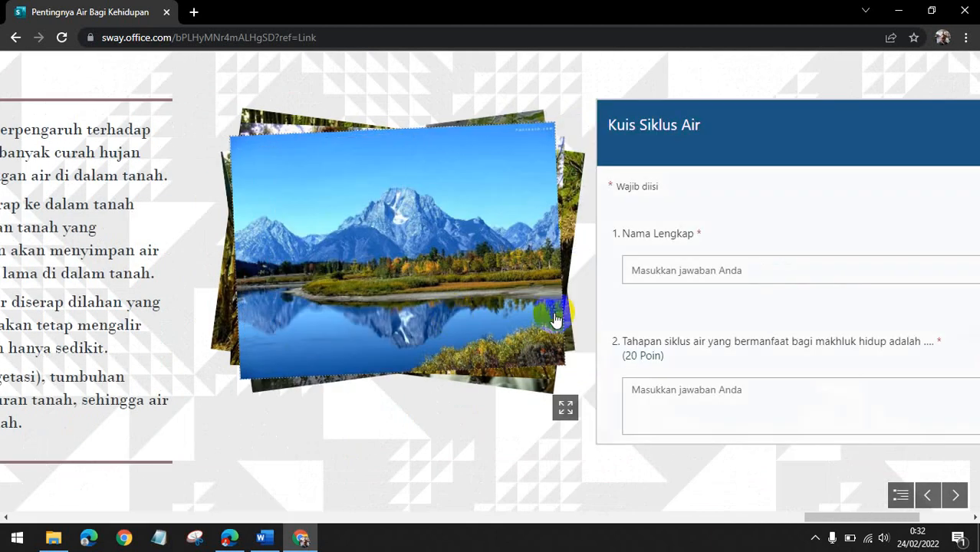
scroll(555, 320, "down", 5)
scroll(553, 317, "down", 6)
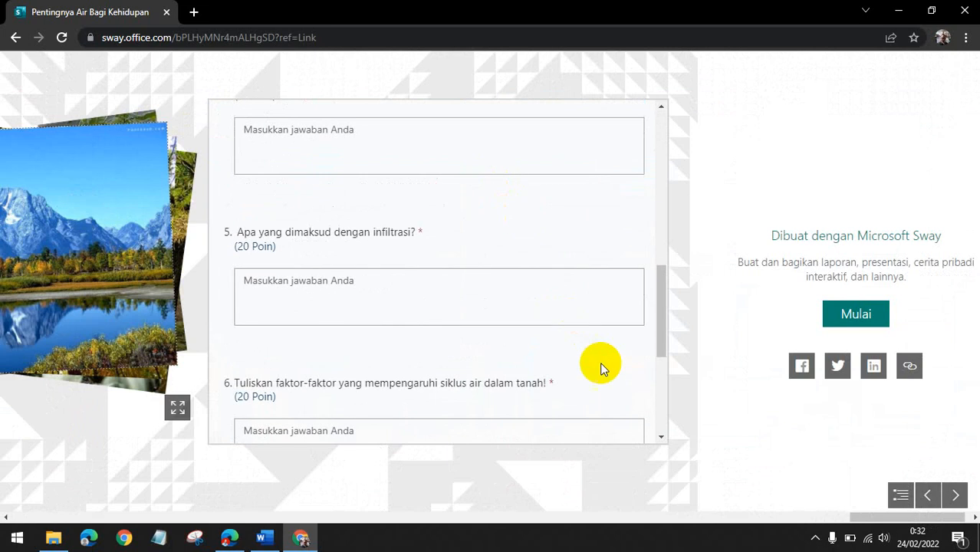
scroll(601, 366, "up", 6)
scroll(131, 313, "up", 5)
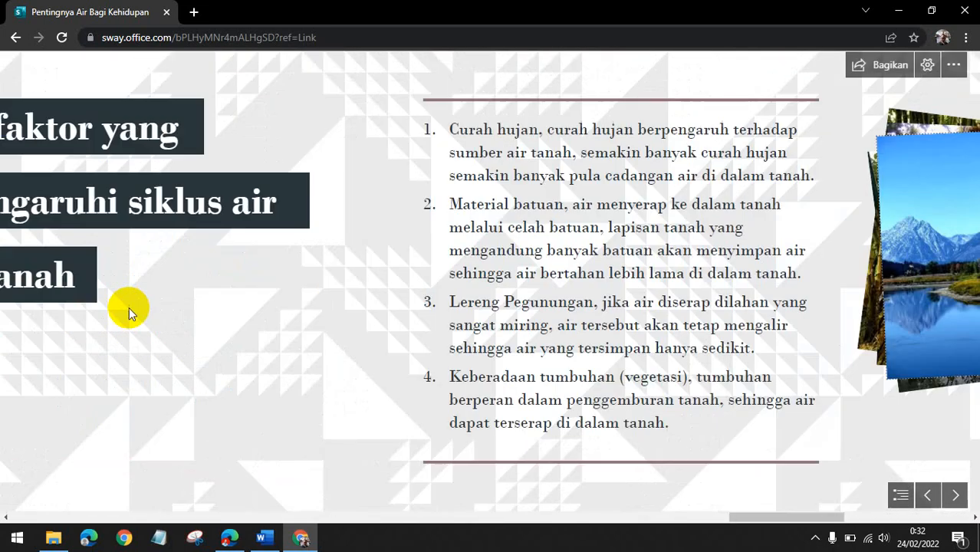
scroll(128, 310, "up", 10)
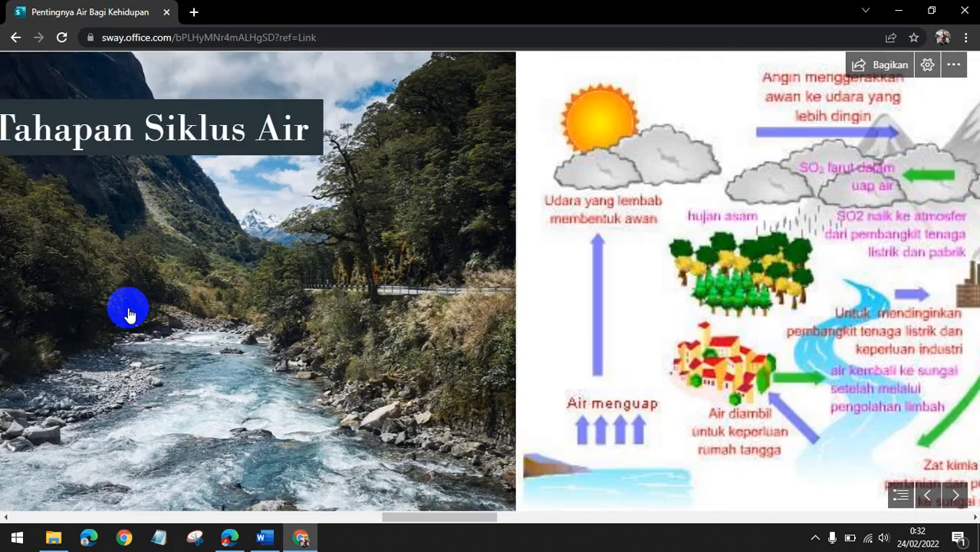
scroll(129, 314, "up", 10)
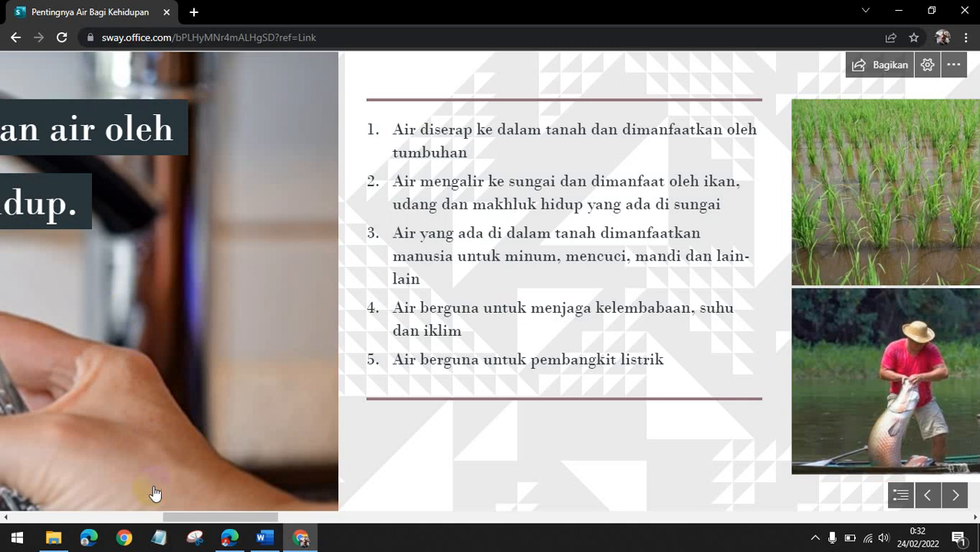
Switch back to Edge and copy the Sway's anyone-with-a-link share URL again.
left_click(229, 538)
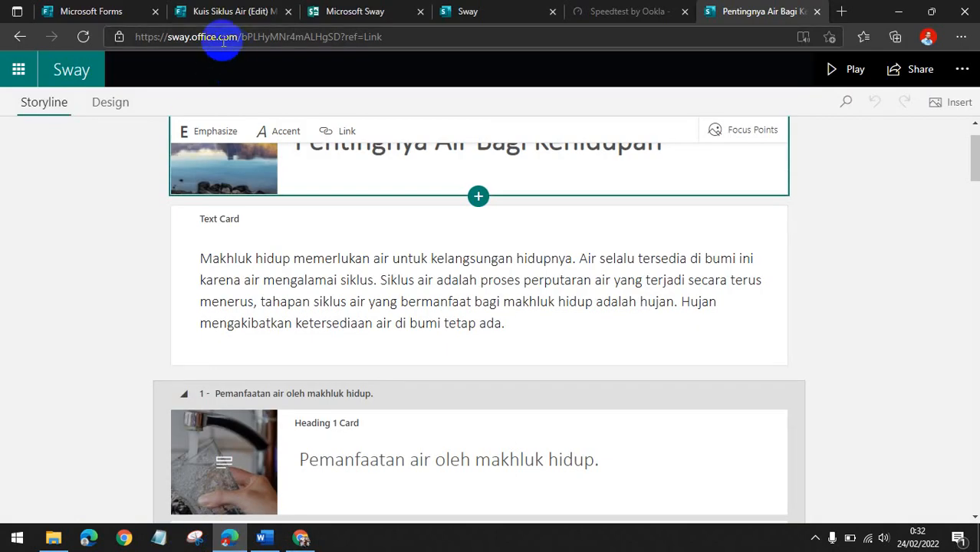
left_click(868, 224)
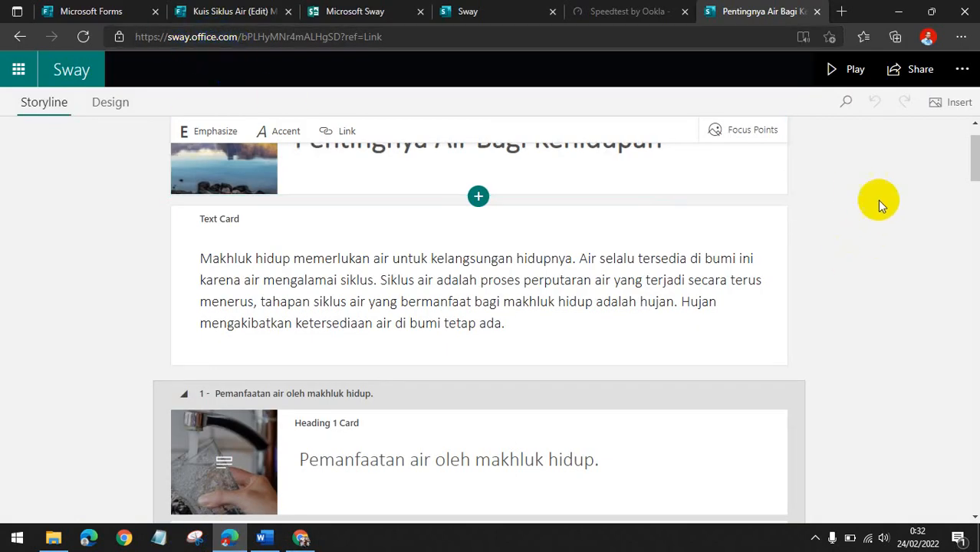
left_click(914, 75)
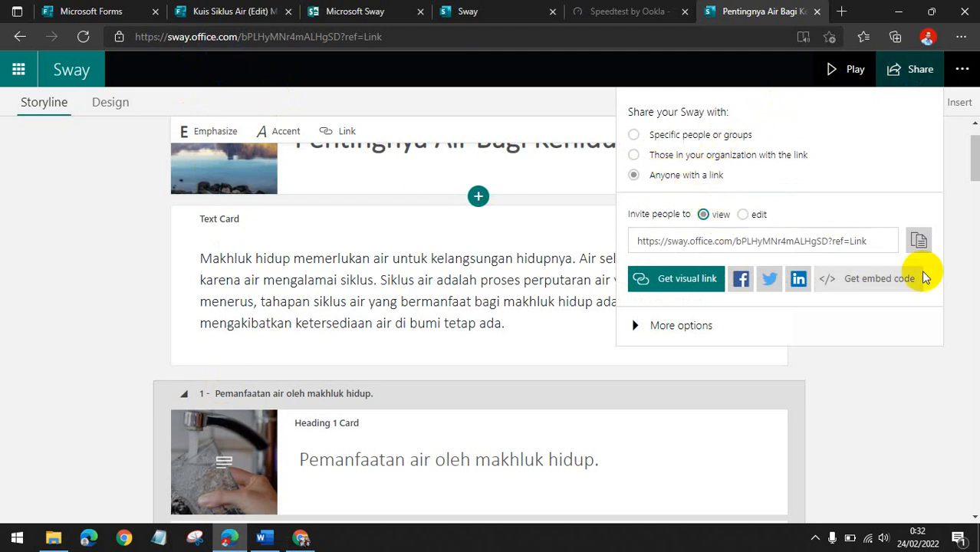
left_click(919, 242)
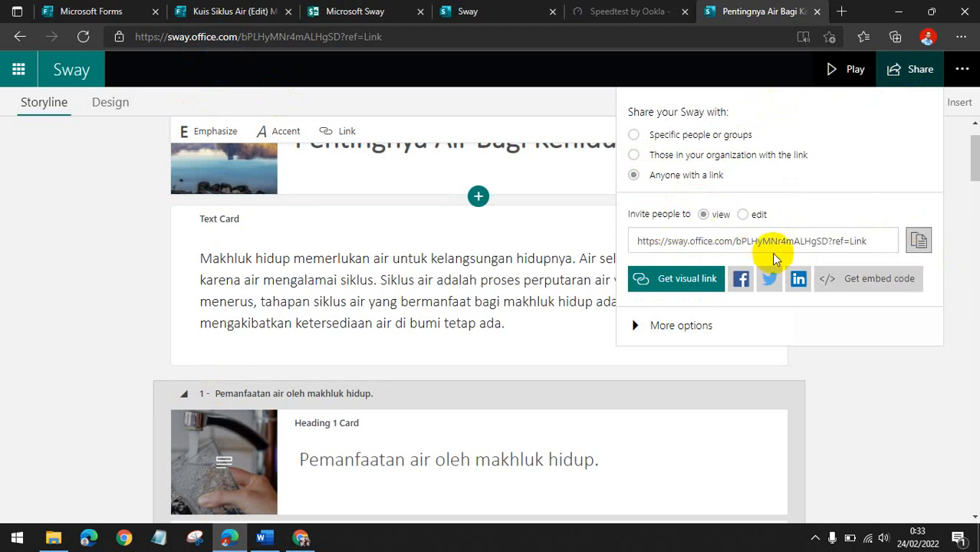
Open TinyURL in a new tab and paste the Sway link as the long URL.
left_click(841, 11)
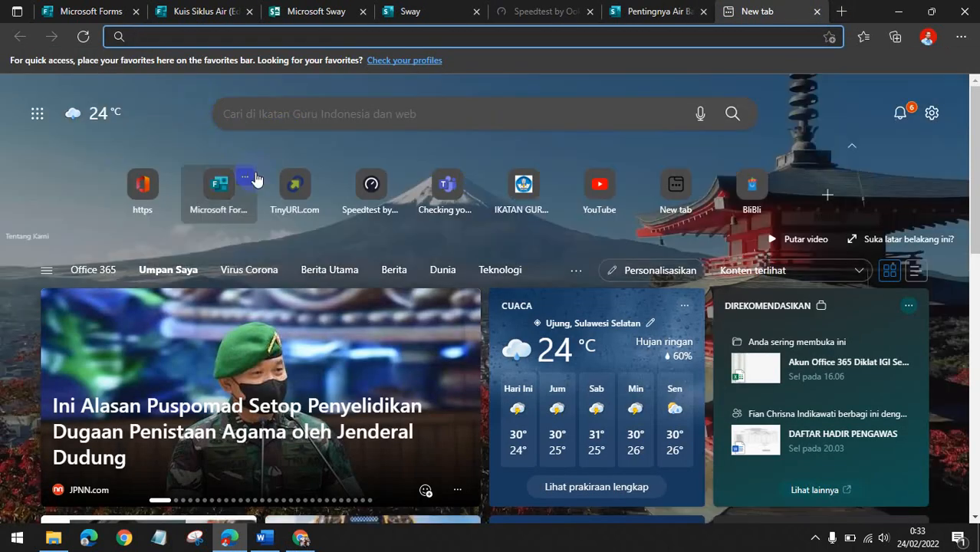
left_click(295, 196)
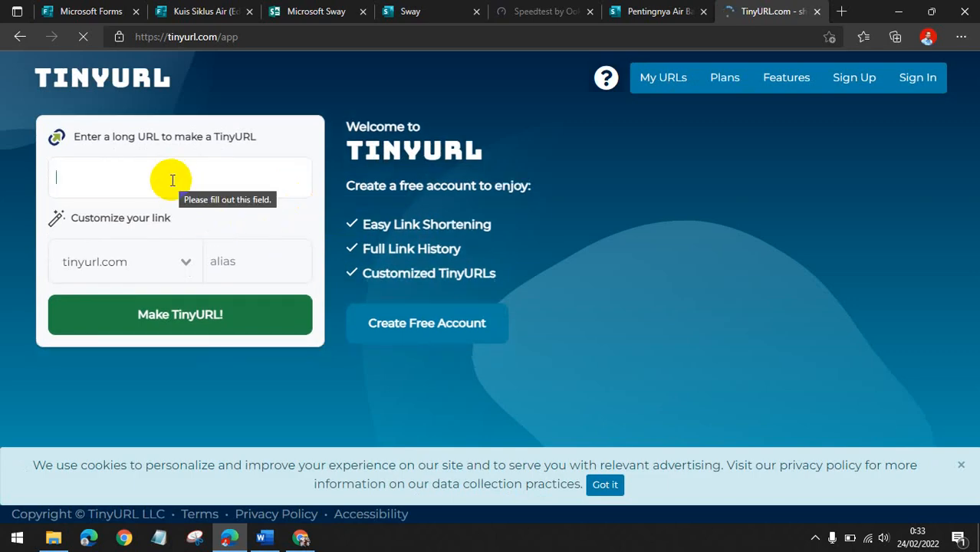
key("ctrl+v")
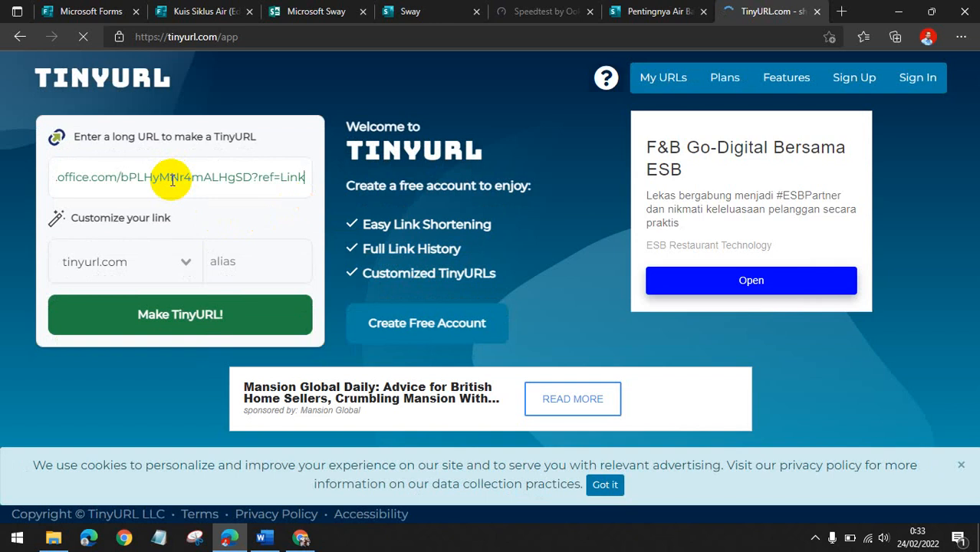
Set the custom alias to swaysiklusair, make the TinyURL and copy the shortened link.
left_click(264, 262)
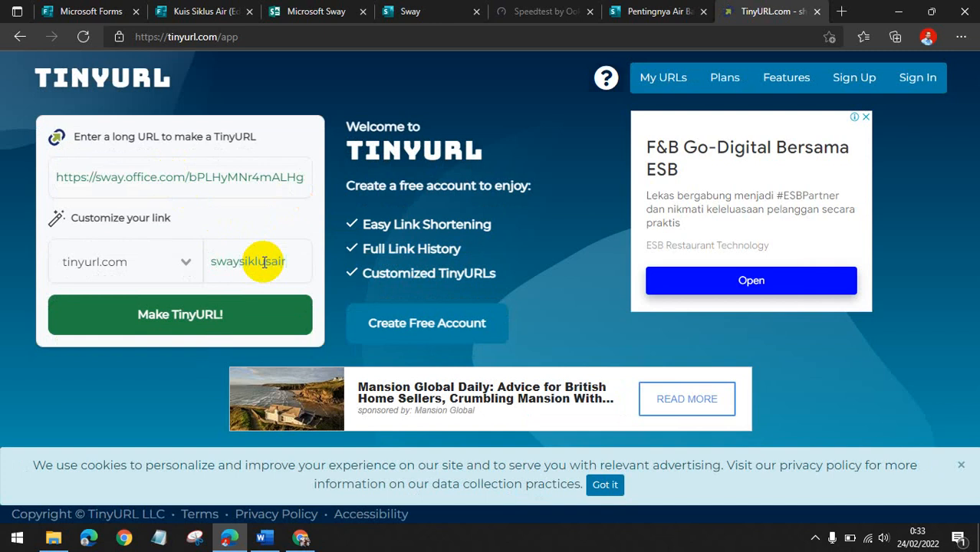
left_click(249, 320)
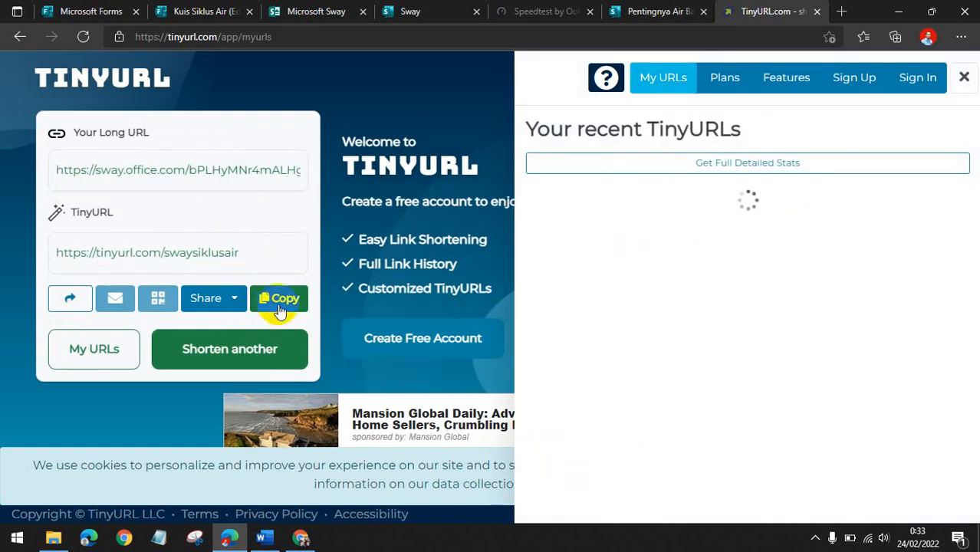
left_click(281, 299)
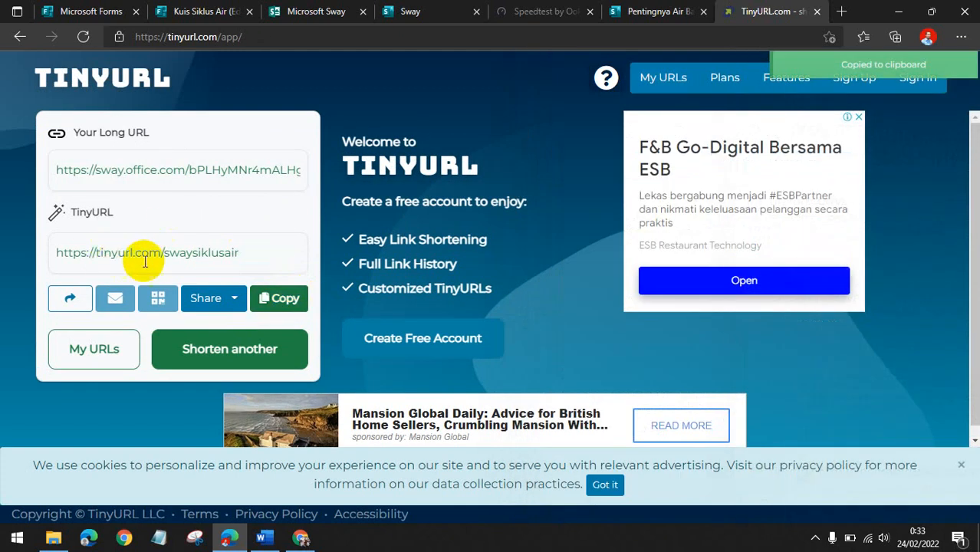